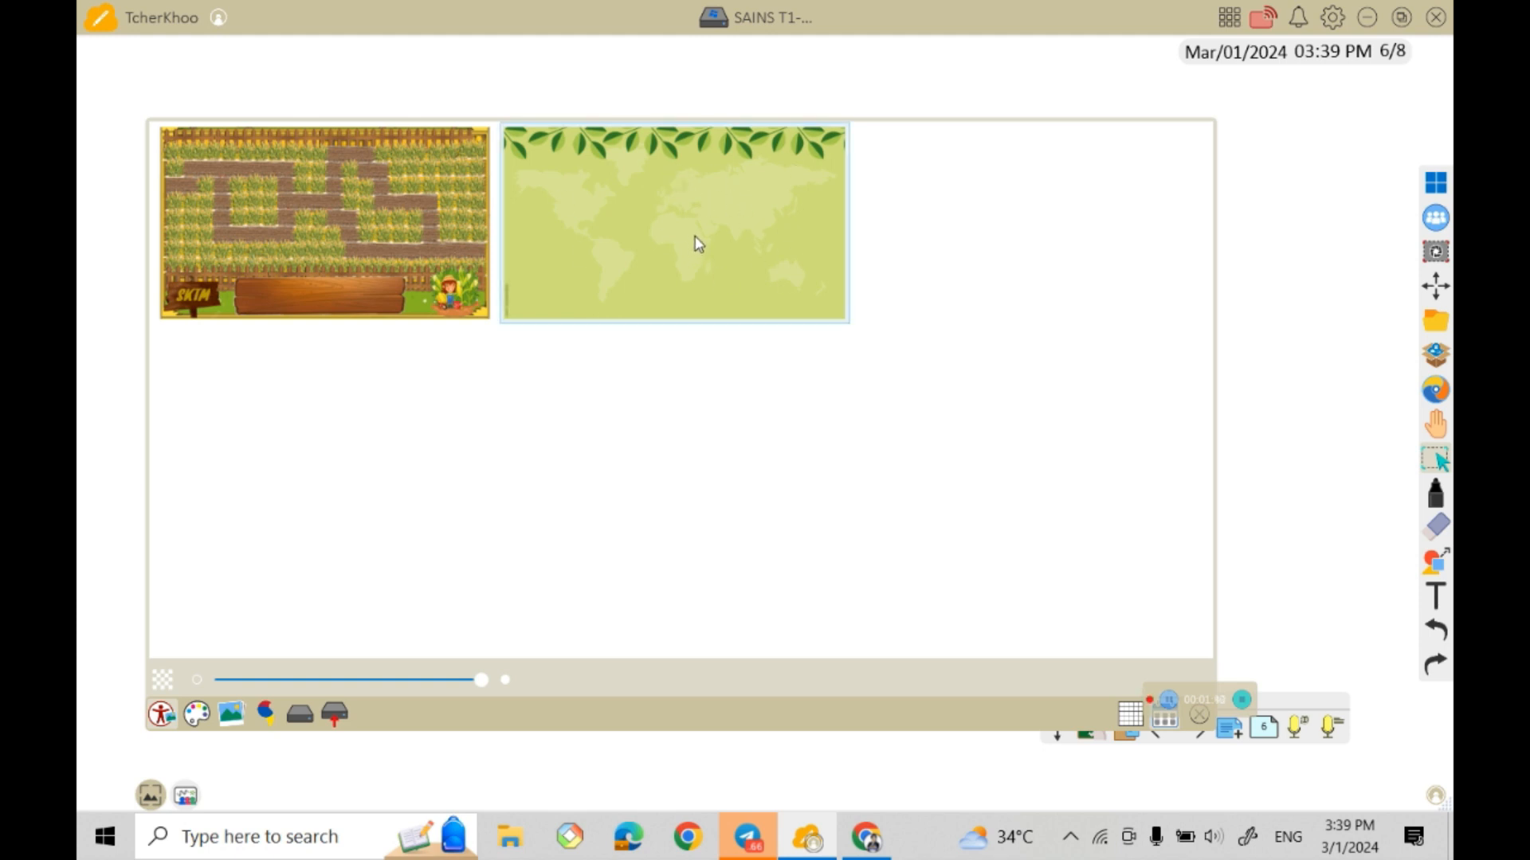
Apply the green world-map background with the leafy border to this page only.
{"action": "left_click", "coordinate": [609, 210]}
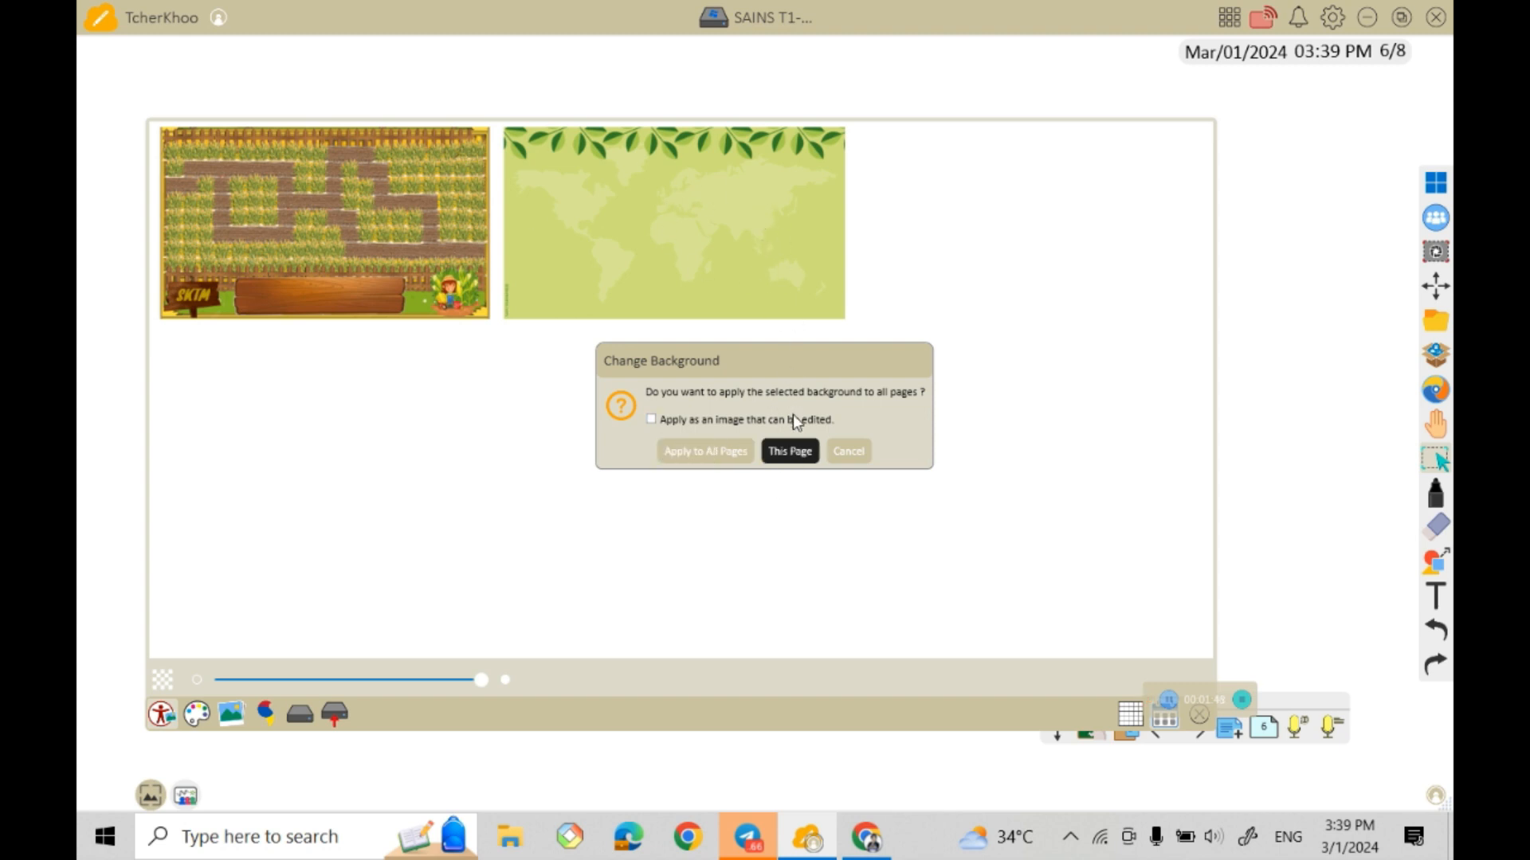
{"action": "left_click", "coordinate": [792, 453]}
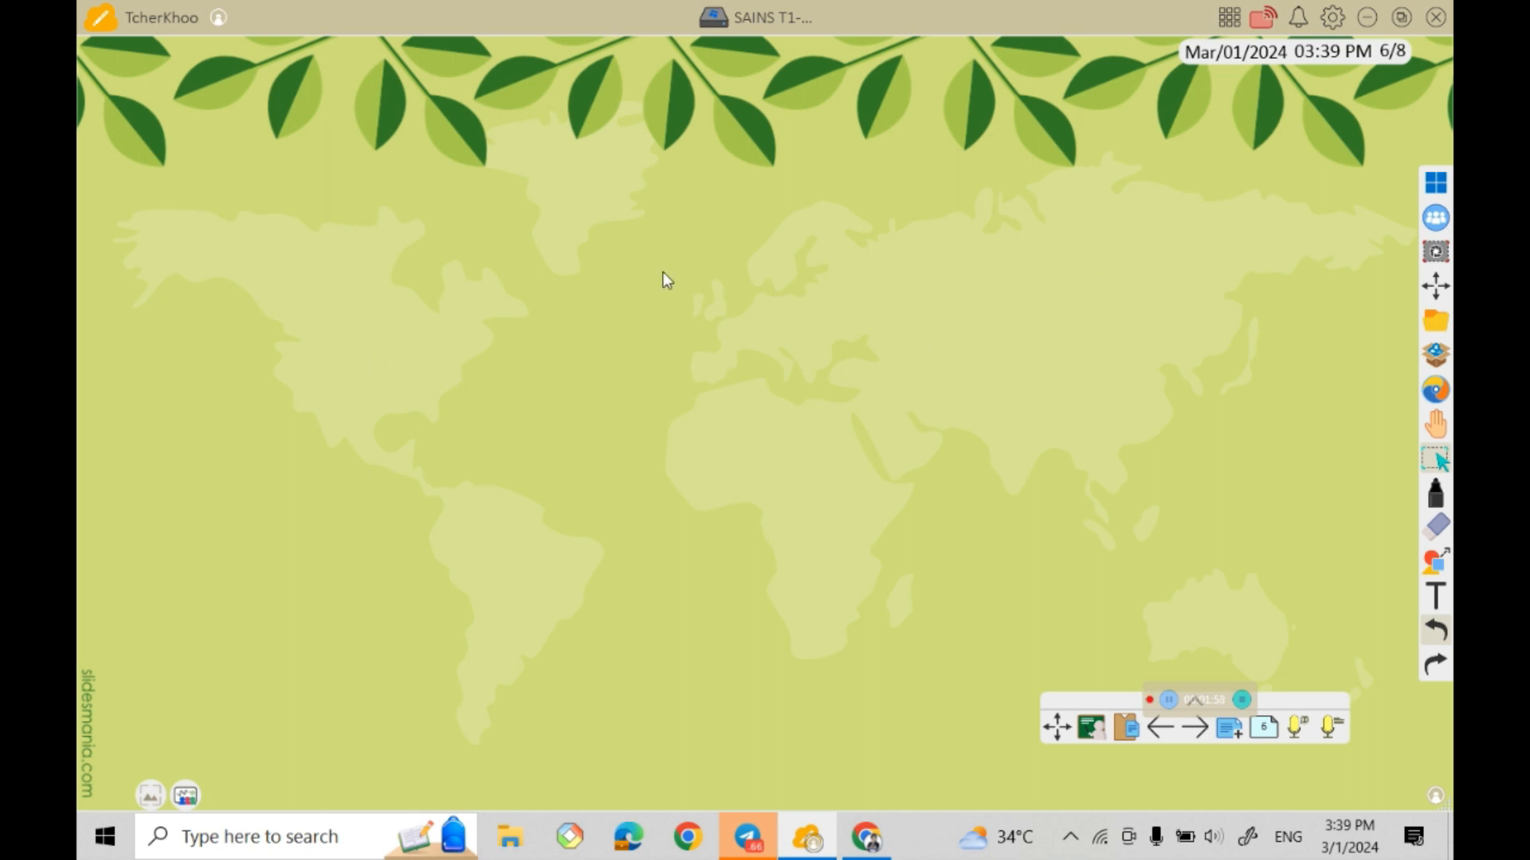
Draw a large black-outlined circle on the page with the circle shape.
{"action": "left_click", "coordinate": [1435, 563]}
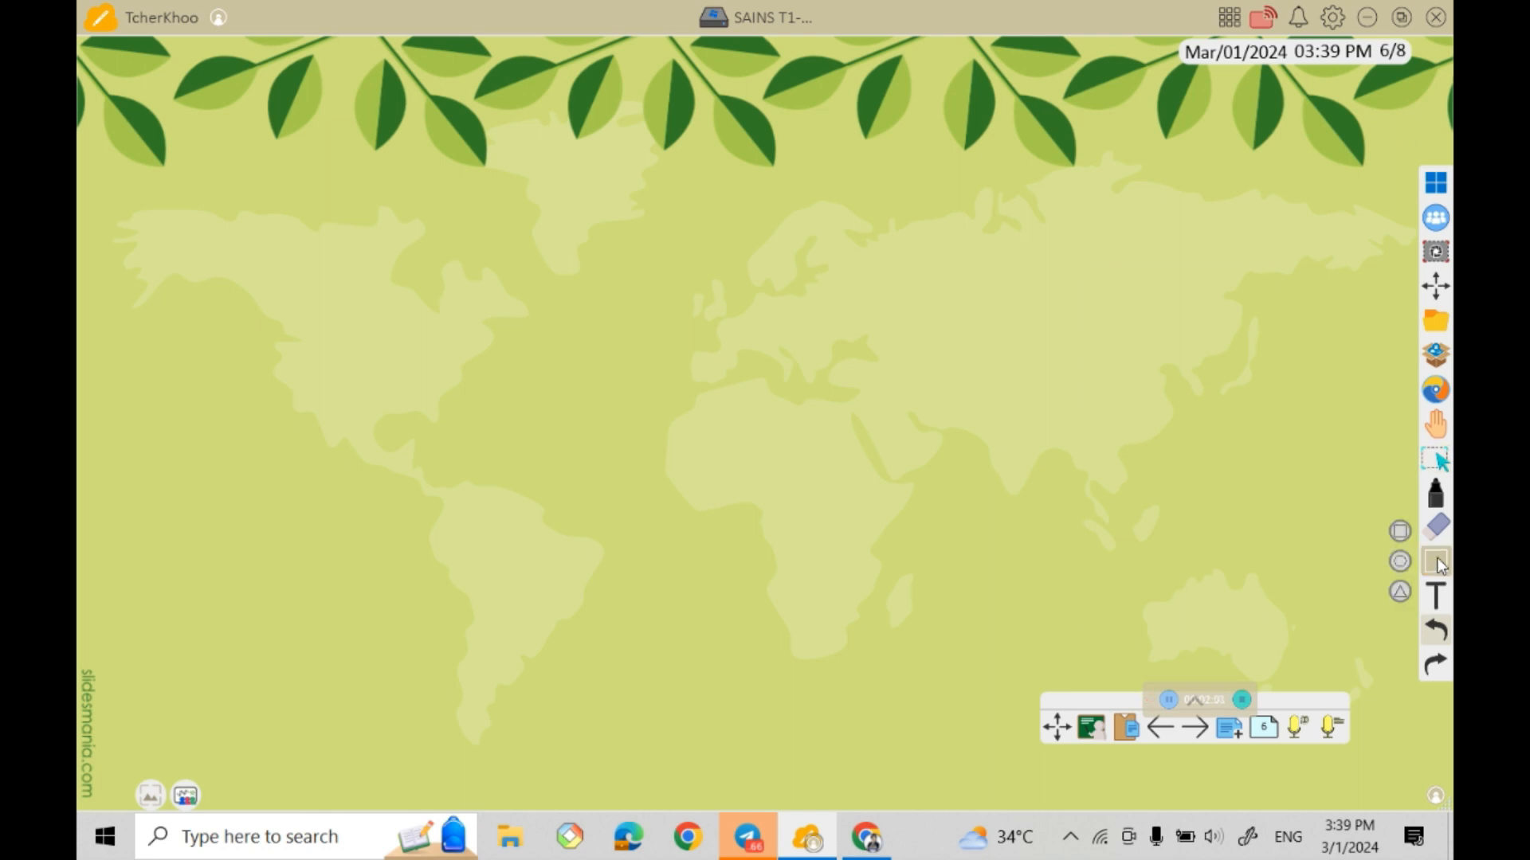
{"action": "left_click", "coordinate": [1437, 563]}
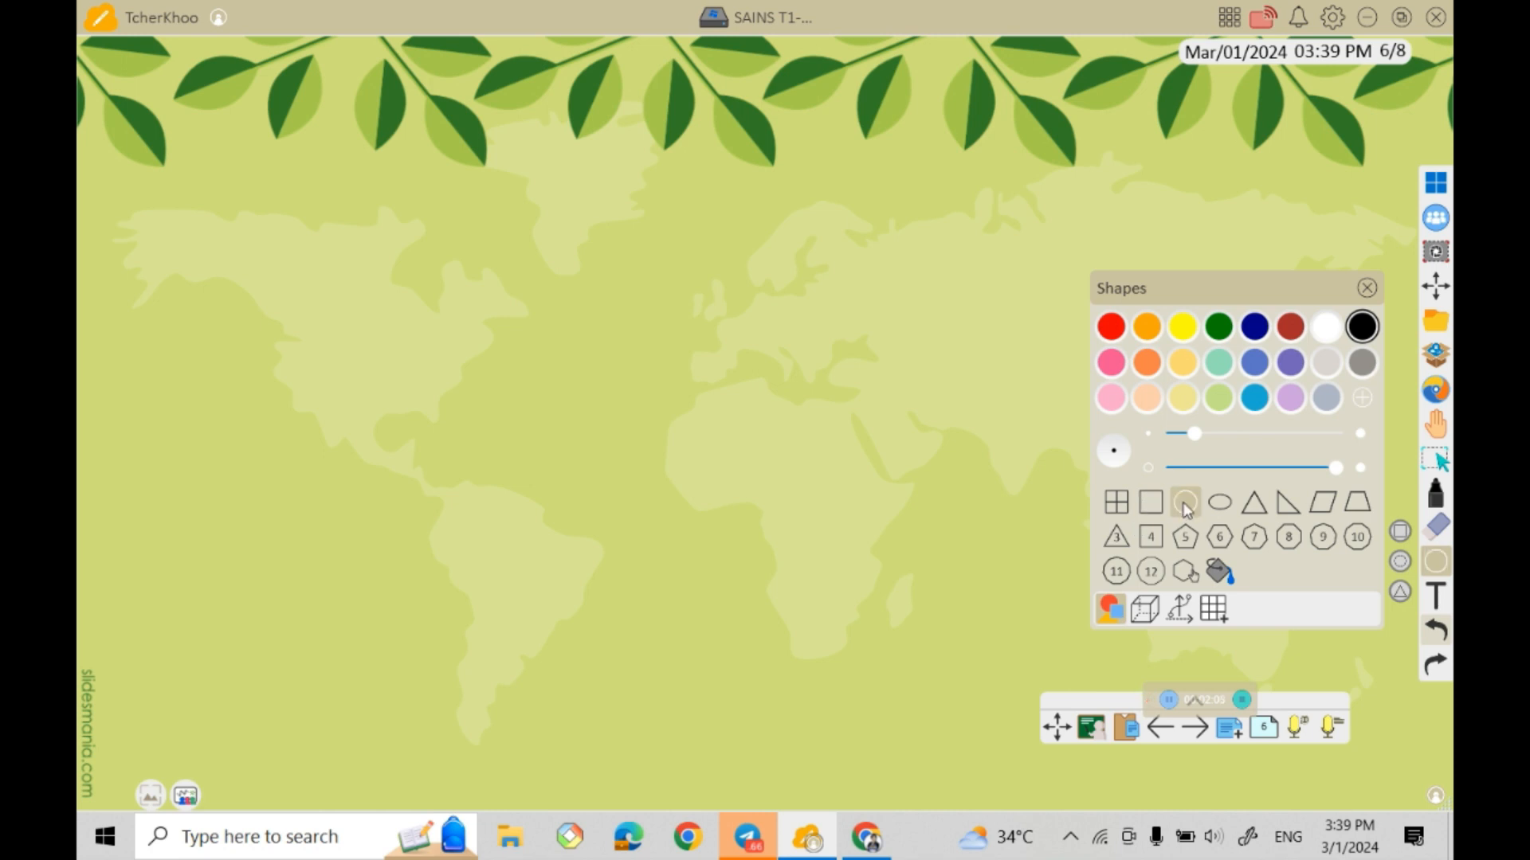
{"action": "left_click", "coordinate": [1366, 287]}
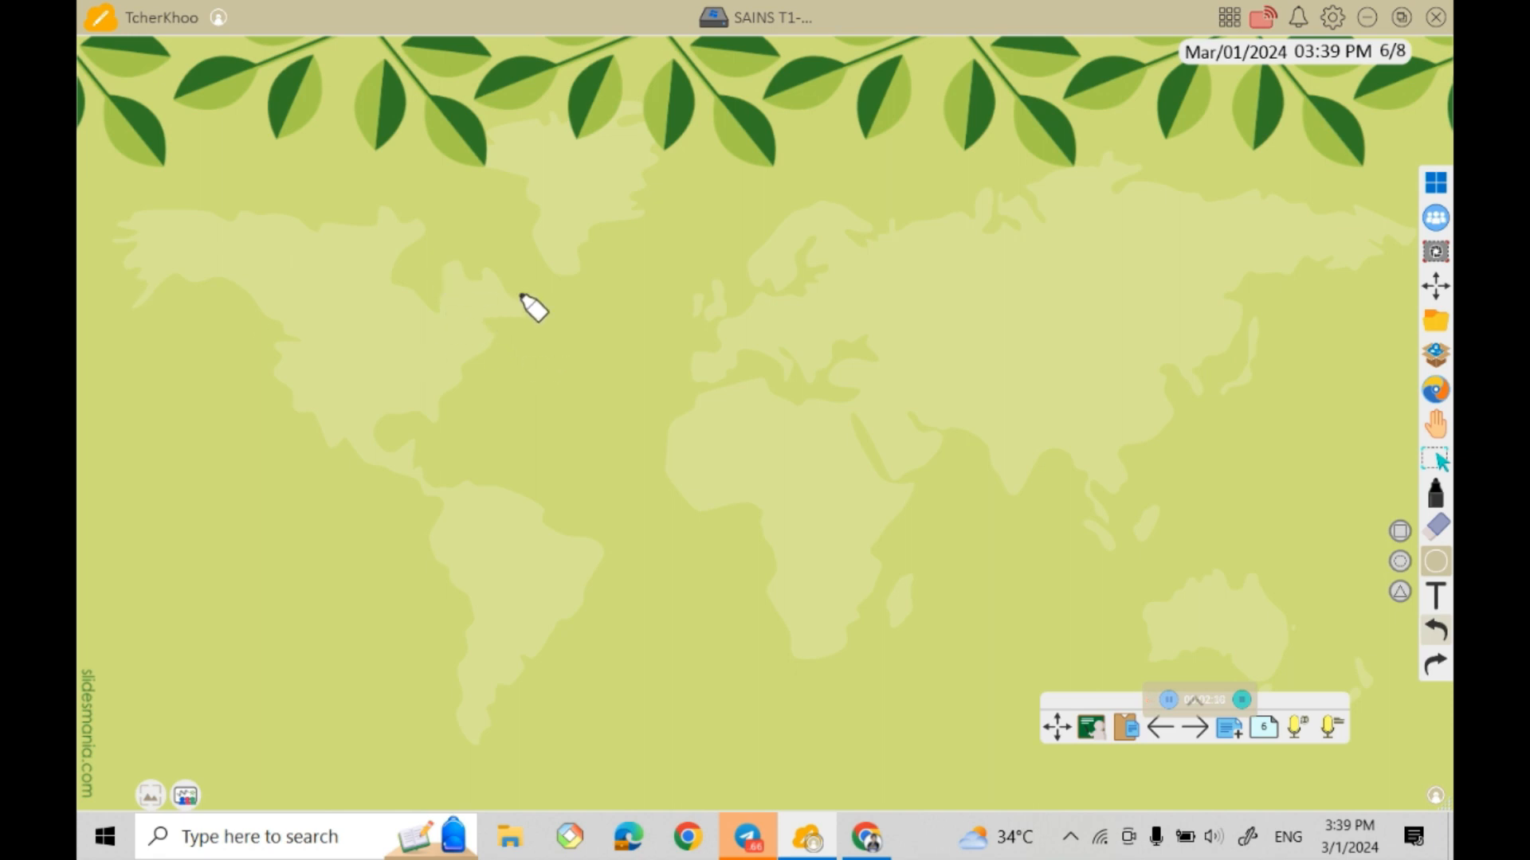
{"action": "mouse_move", "coordinate": [432, 281]}
{"action": "left_mouse_down"}
{"action": "mouse_move", "coordinate": [539, 419]}
{"action": "mouse_move", "coordinate": [772, 567]}
{"action": "left_mouse_up"}
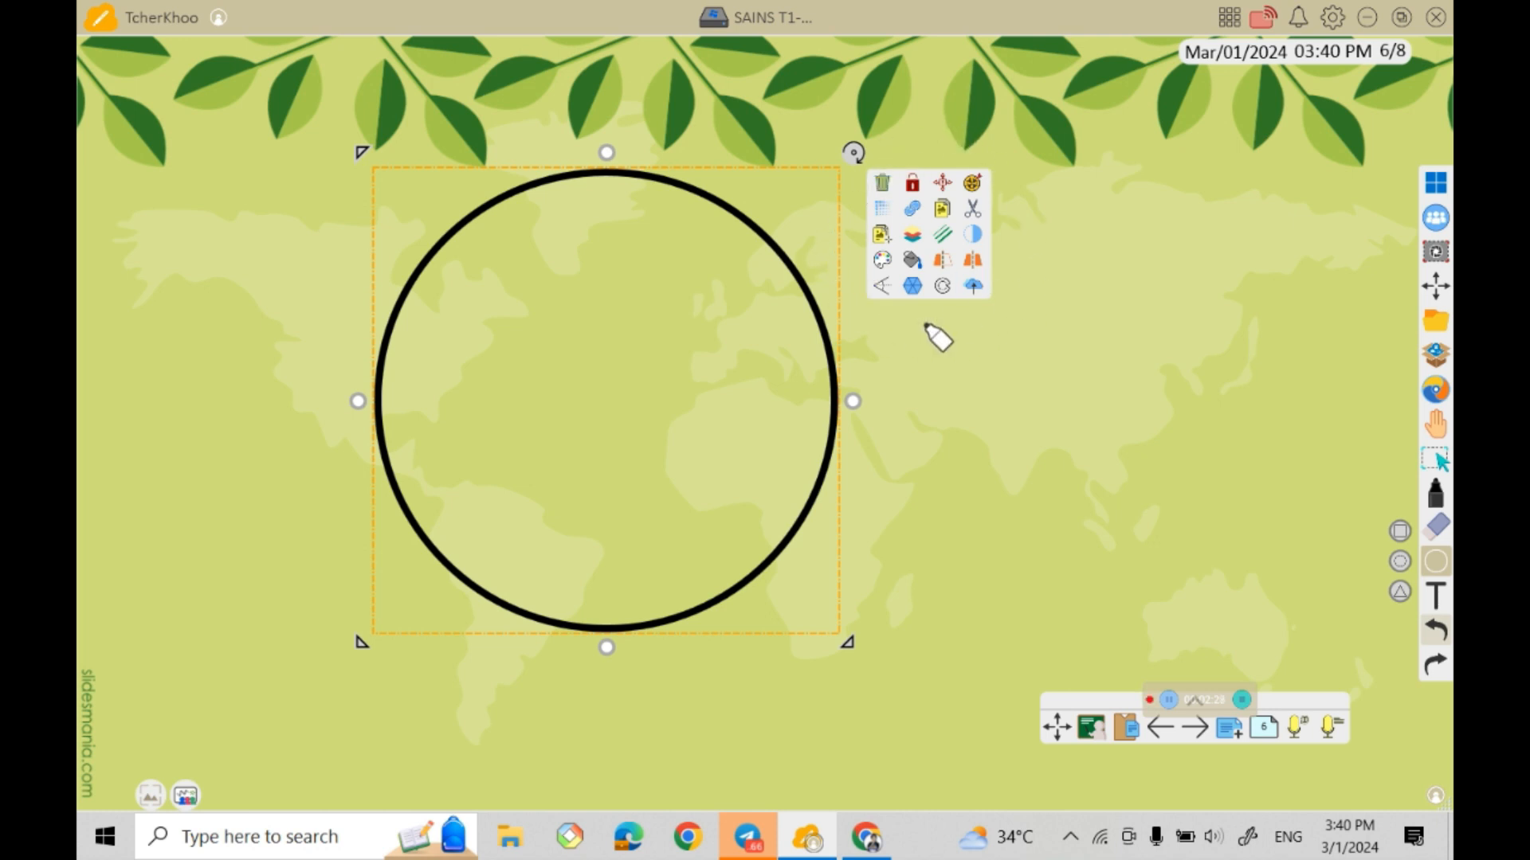
Split the circle into 6 equal sectors.
{"action": "left_click", "coordinate": [912, 289]}
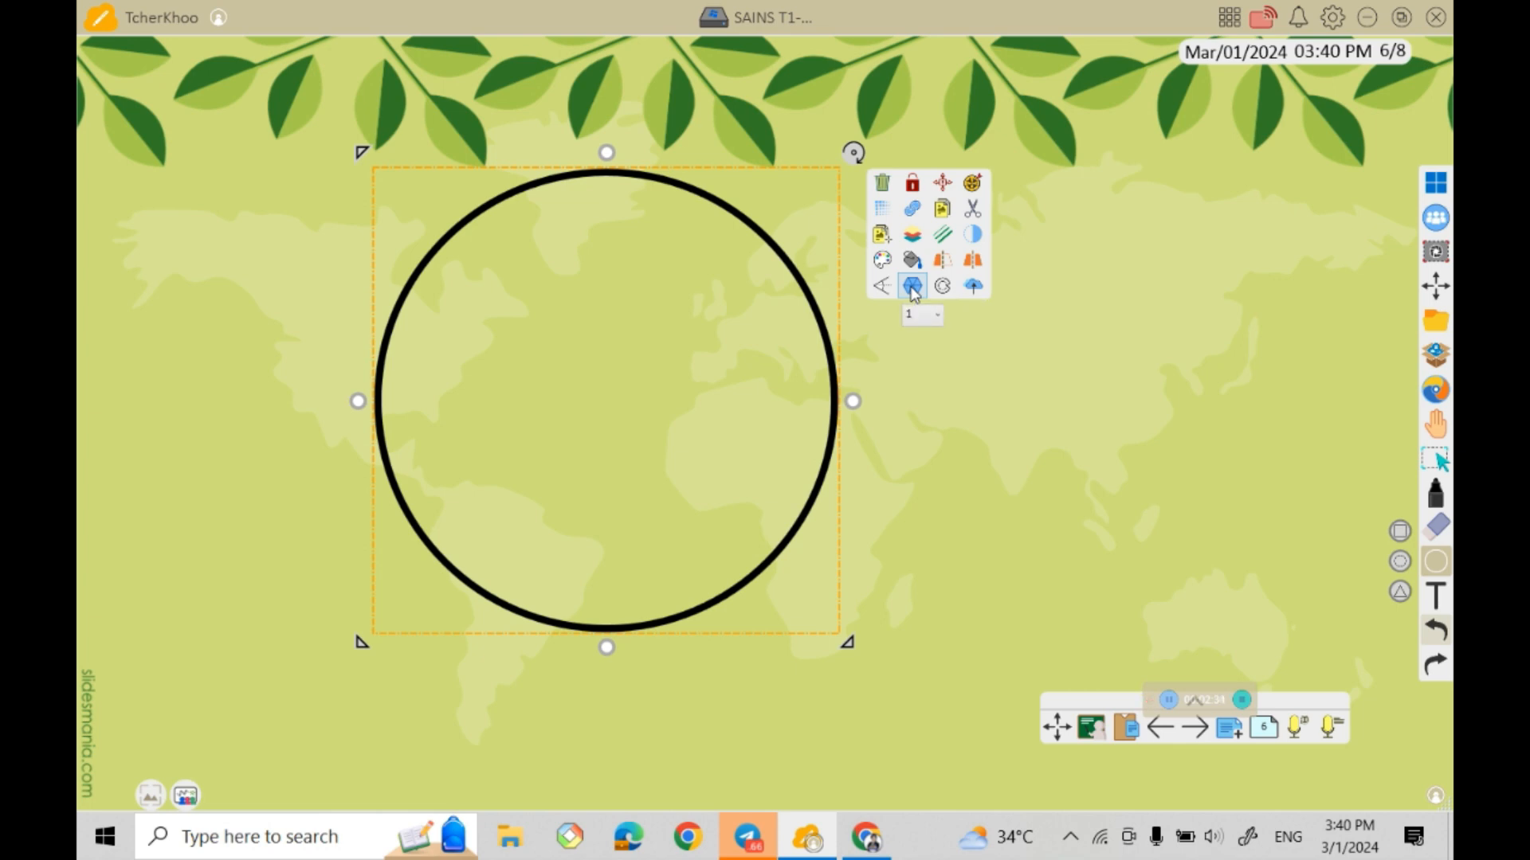
{"action": "left_click", "coordinate": [938, 317]}
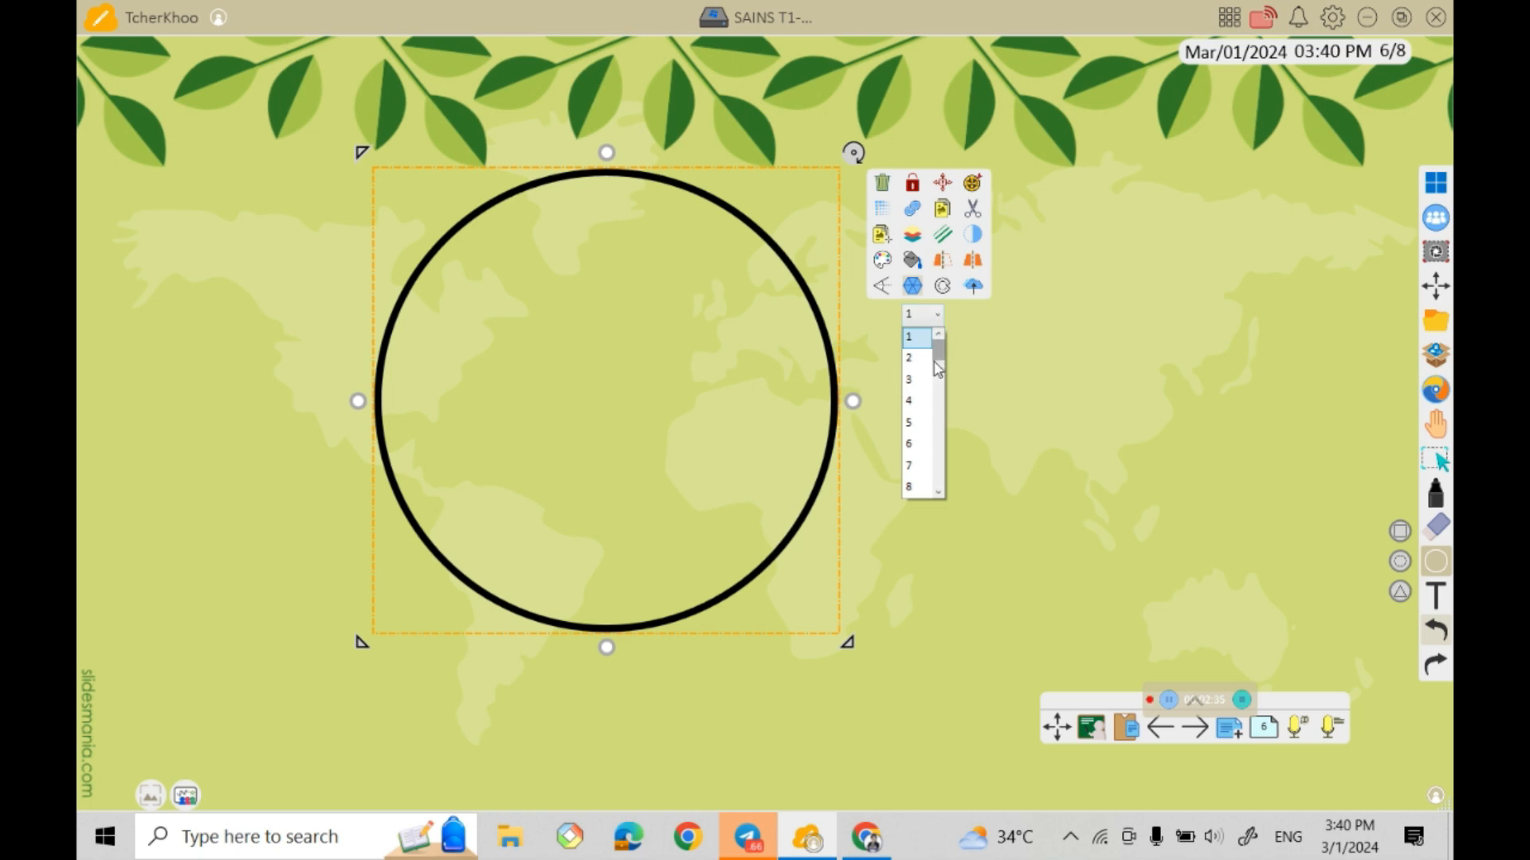
{"action": "left_click_drag", "start_coordinate": [941, 357], "coordinate": [939, 503]}
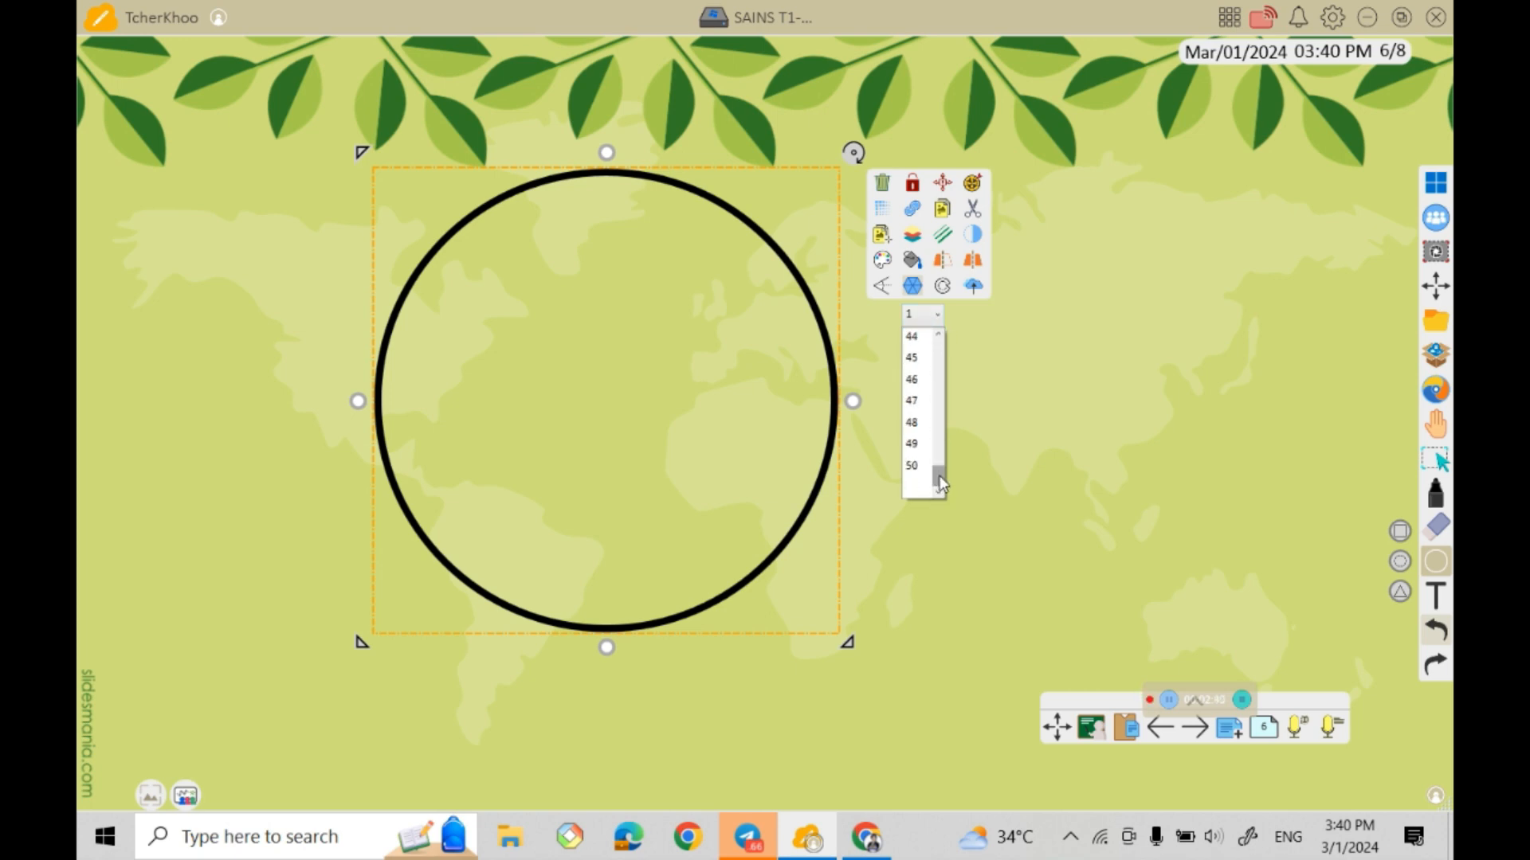
{"action": "left_click_drag", "start_coordinate": [935, 442], "coordinate": [938, 359]}
{"action": "left_click", "coordinate": [913, 360]}
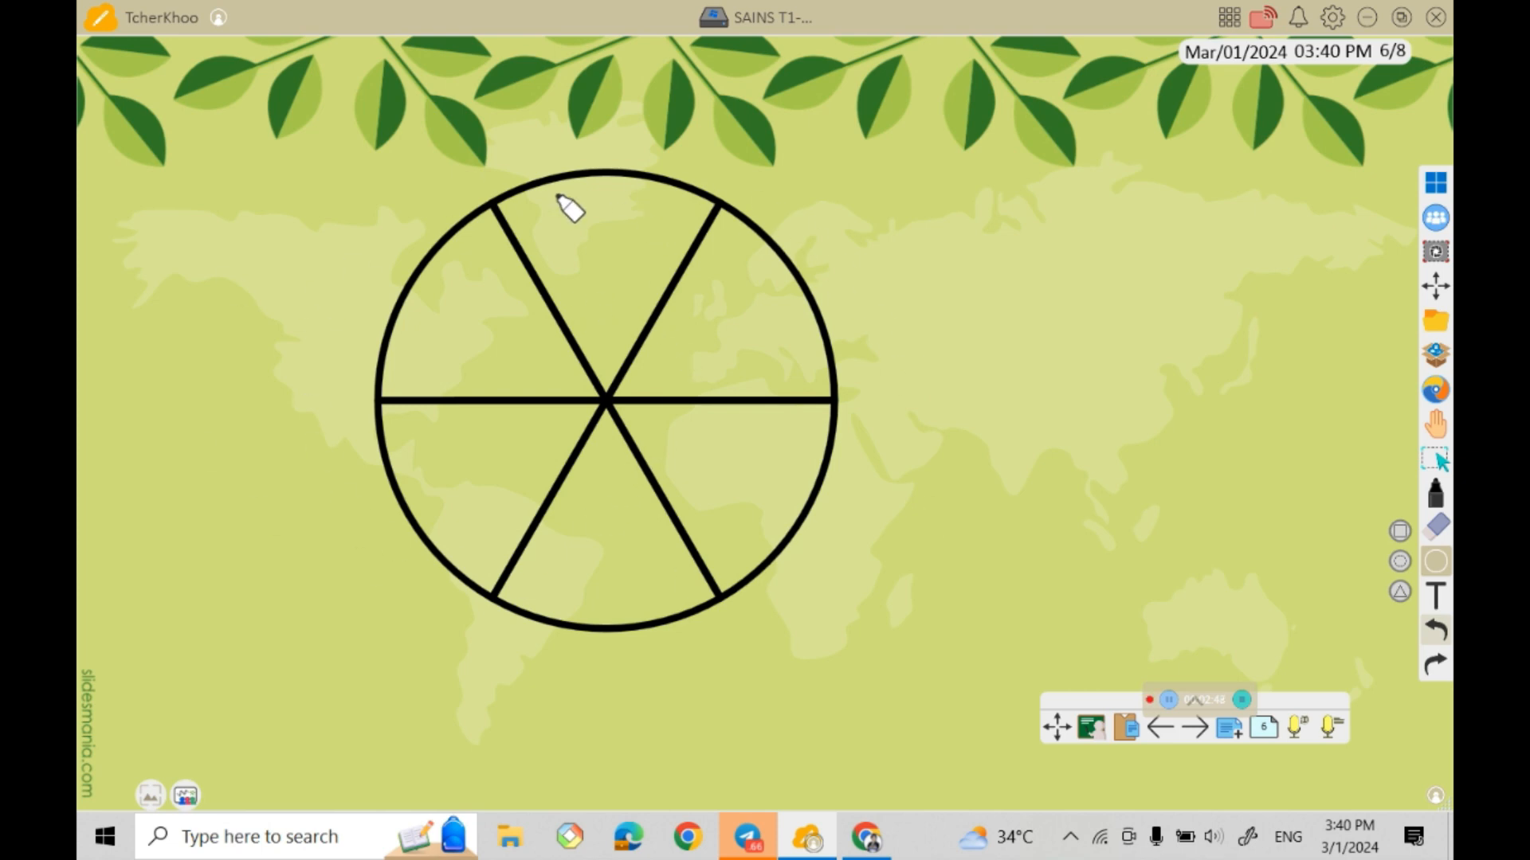
Move the six sectors of the circle outward so that each one is a separate piece.
{"action": "left_click", "coordinate": [1435, 460]}
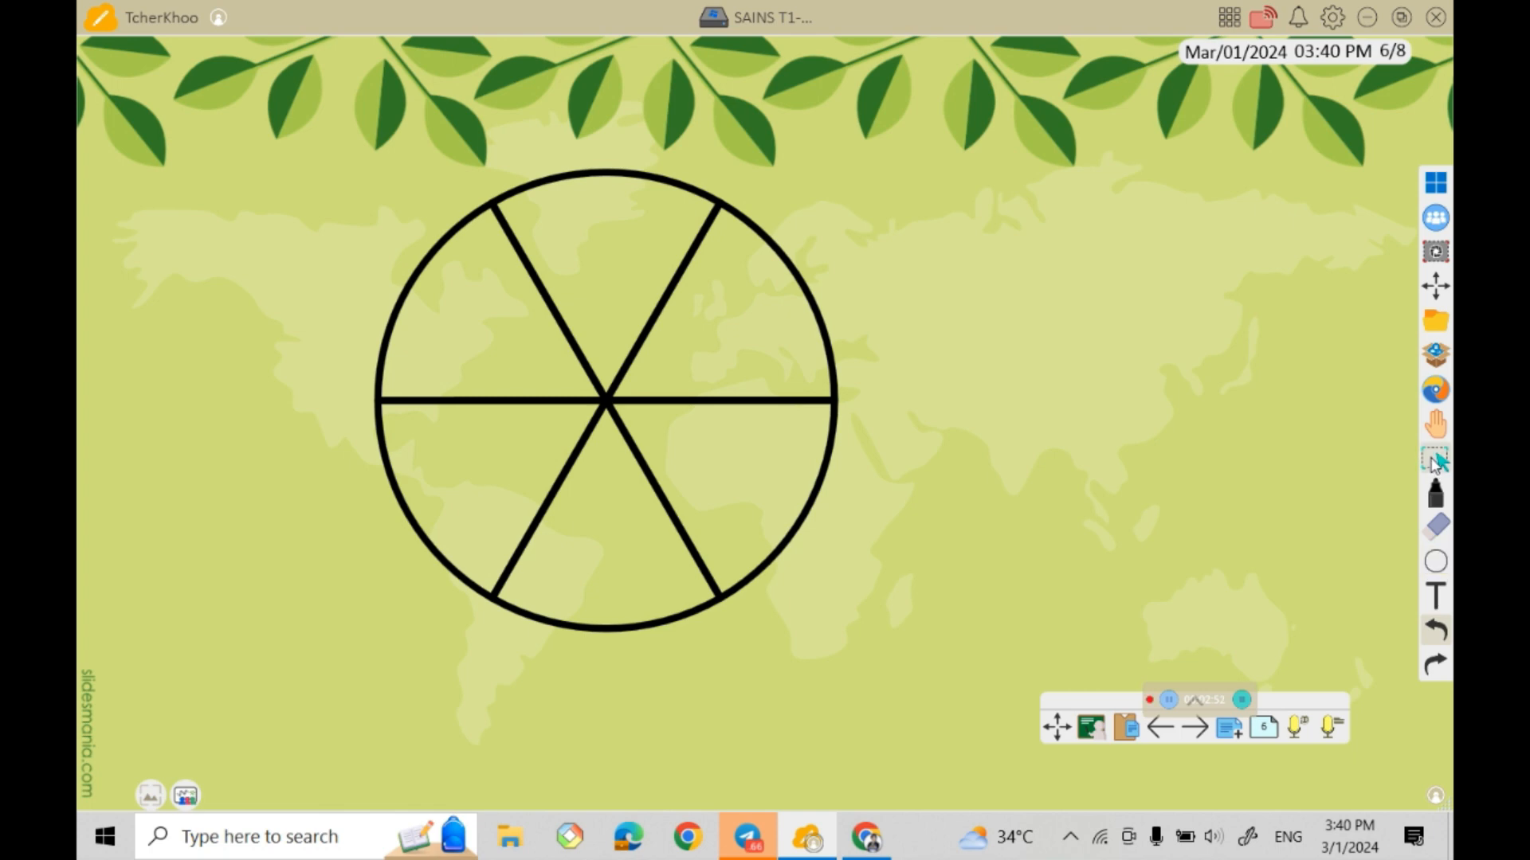
{"action": "left_click", "coordinate": [828, 395]}
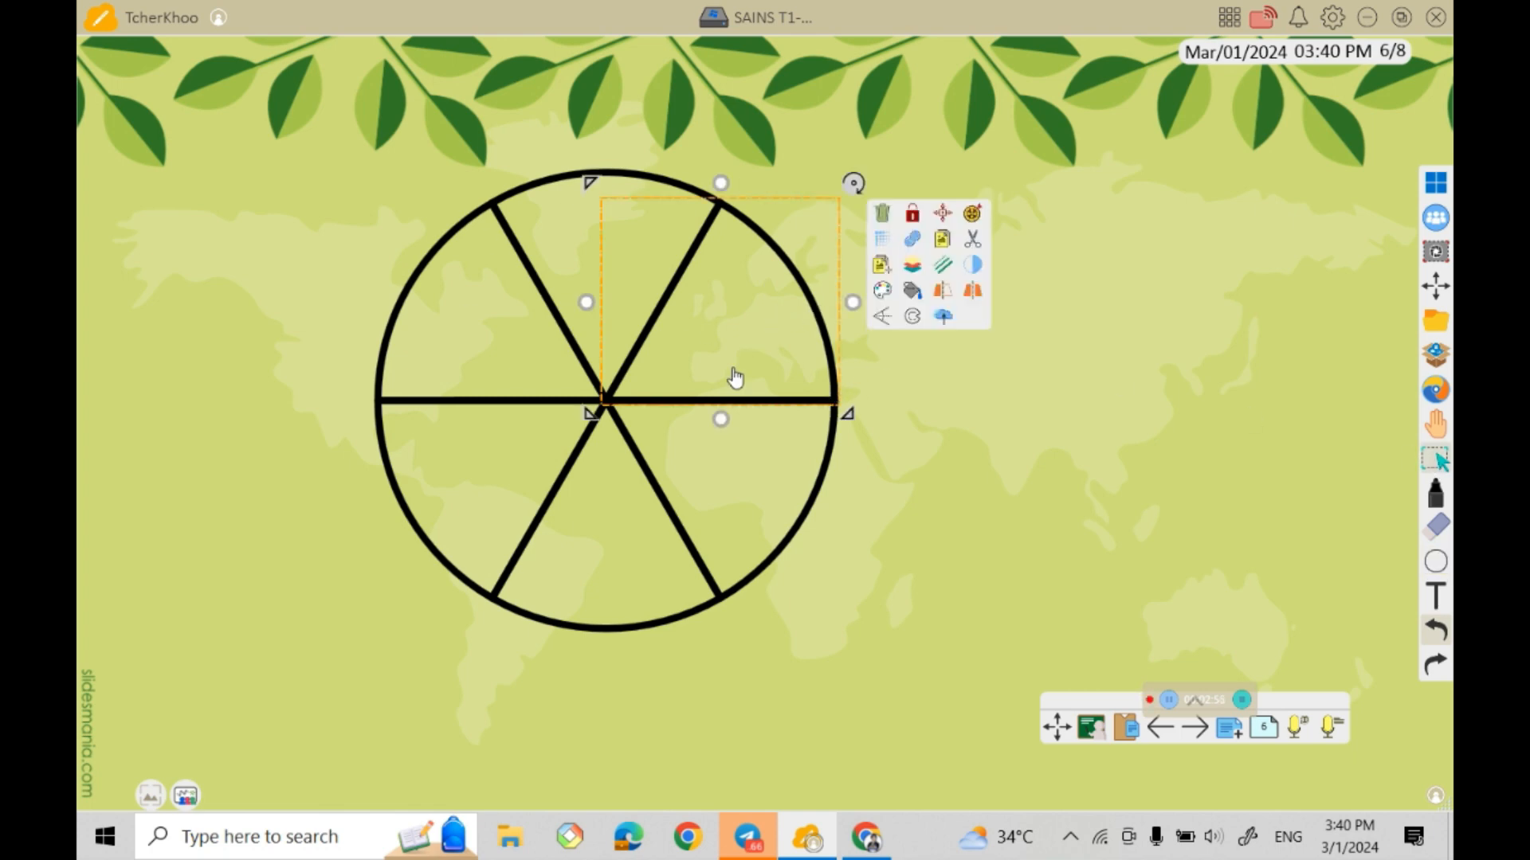
{"action": "left_click_drag", "start_coordinate": [736, 341], "coordinate": [812, 322]}
{"action": "left_click_drag", "start_coordinate": [737, 468], "coordinate": [812, 504]}
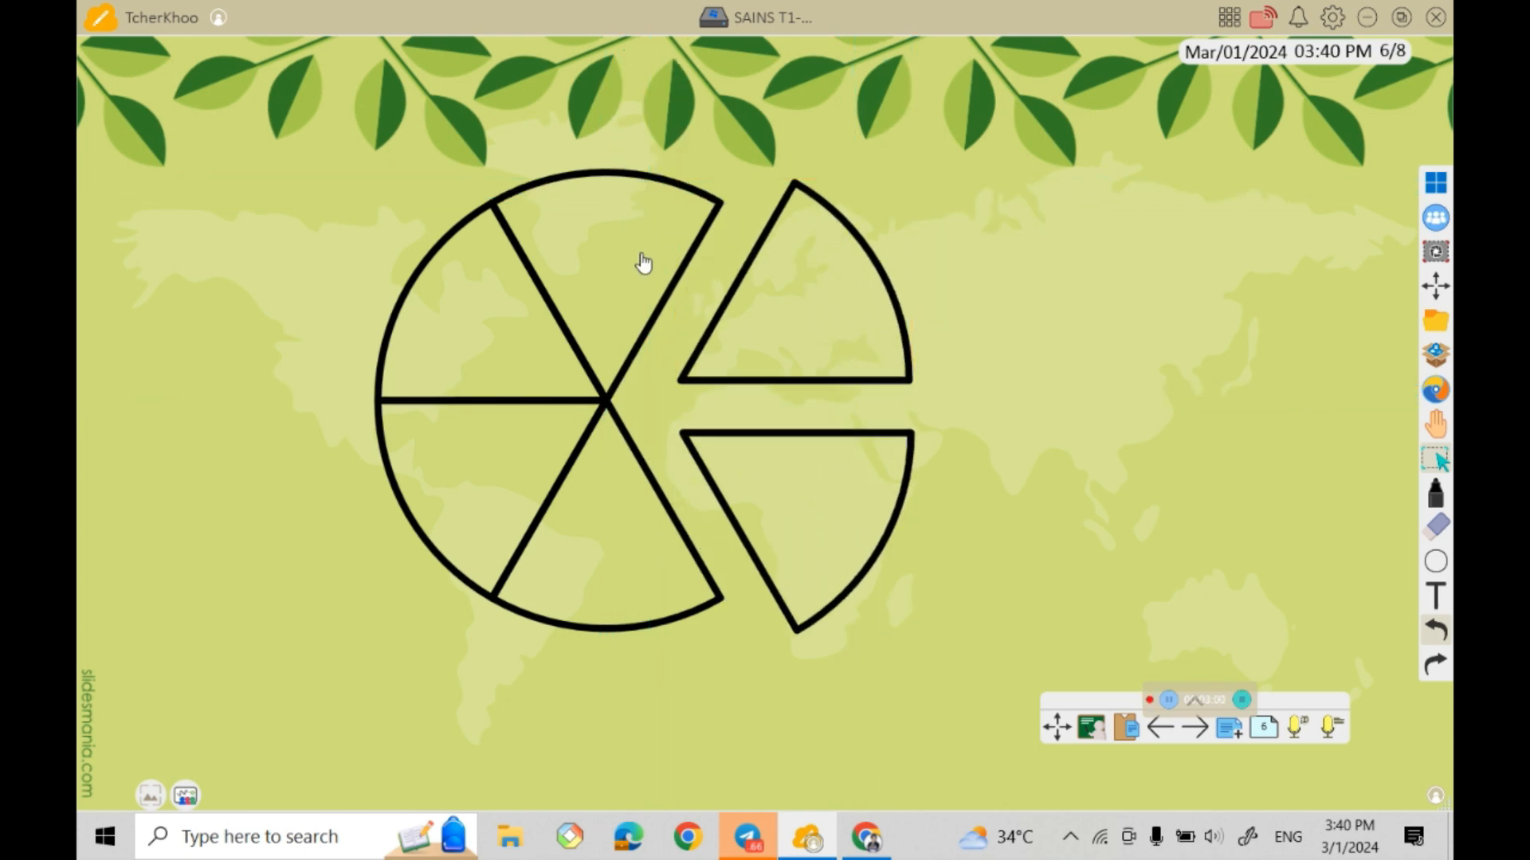
{"action": "left_click_drag", "start_coordinate": [644, 264], "coordinate": [656, 169]}
{"action": "left_click_drag", "start_coordinate": [410, 314], "coordinate": [306, 259]}
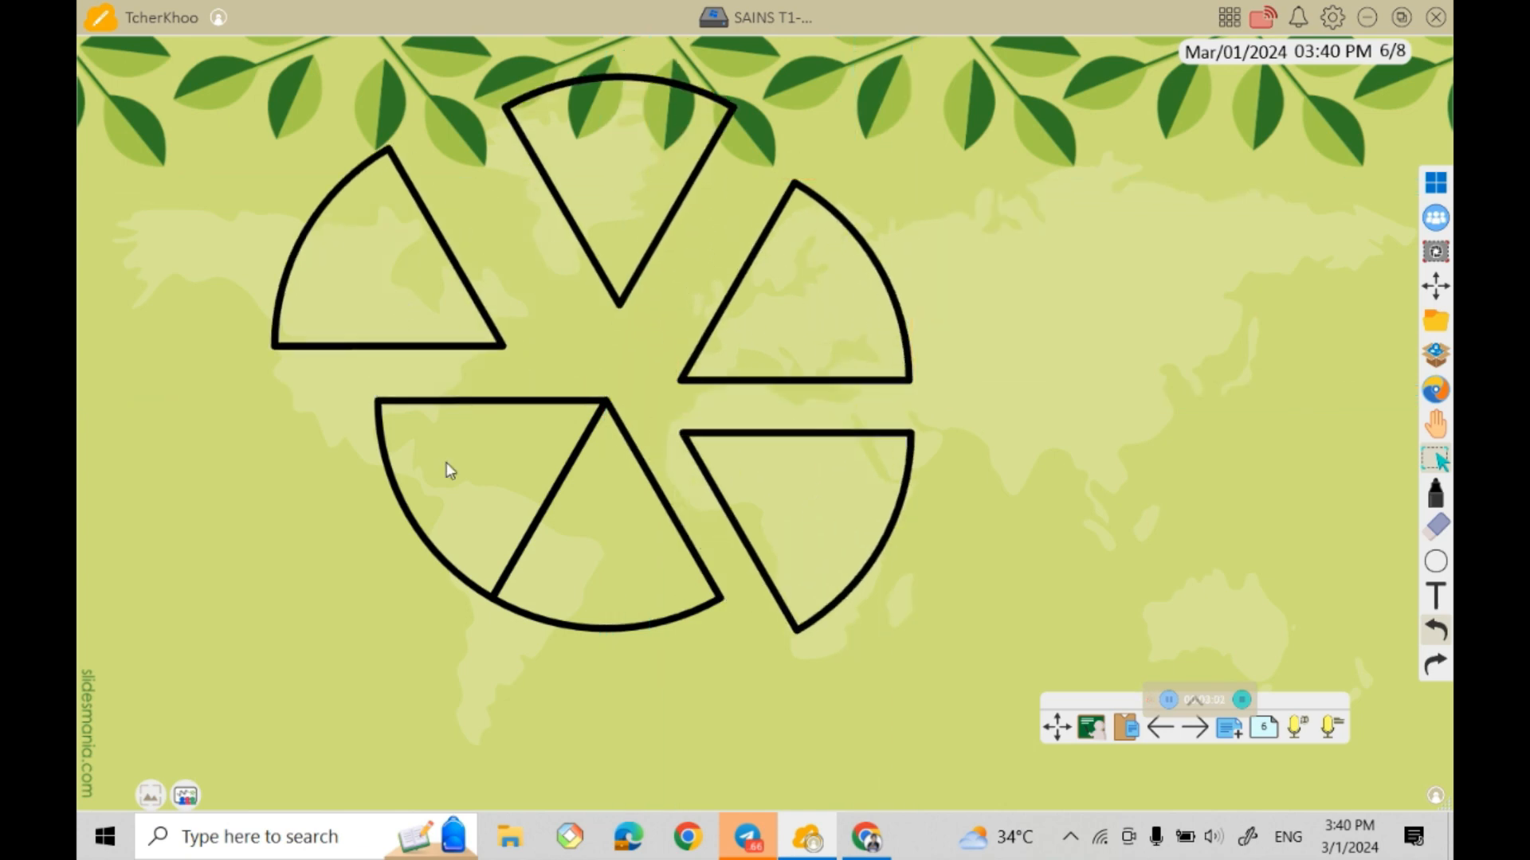
{"action": "left_click_drag", "start_coordinate": [443, 471], "coordinate": [368, 530]}
{"action": "left_click_drag", "start_coordinate": [604, 573], "coordinate": [602, 625]}
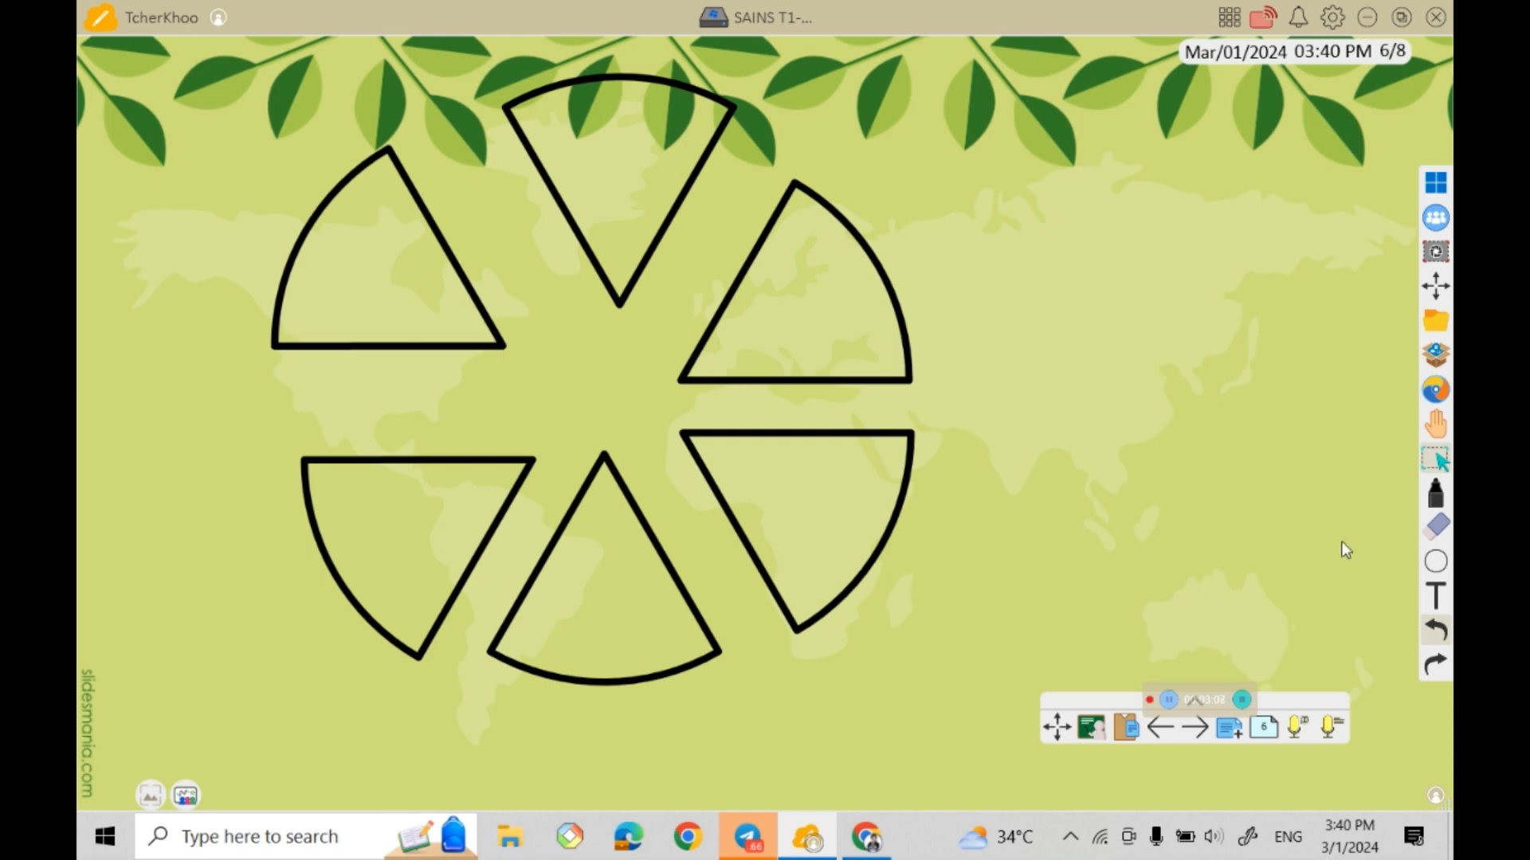
Undo all the sector moves to reassemble the whole circle.
{"action": "left_click", "coordinate": [1433, 633]}
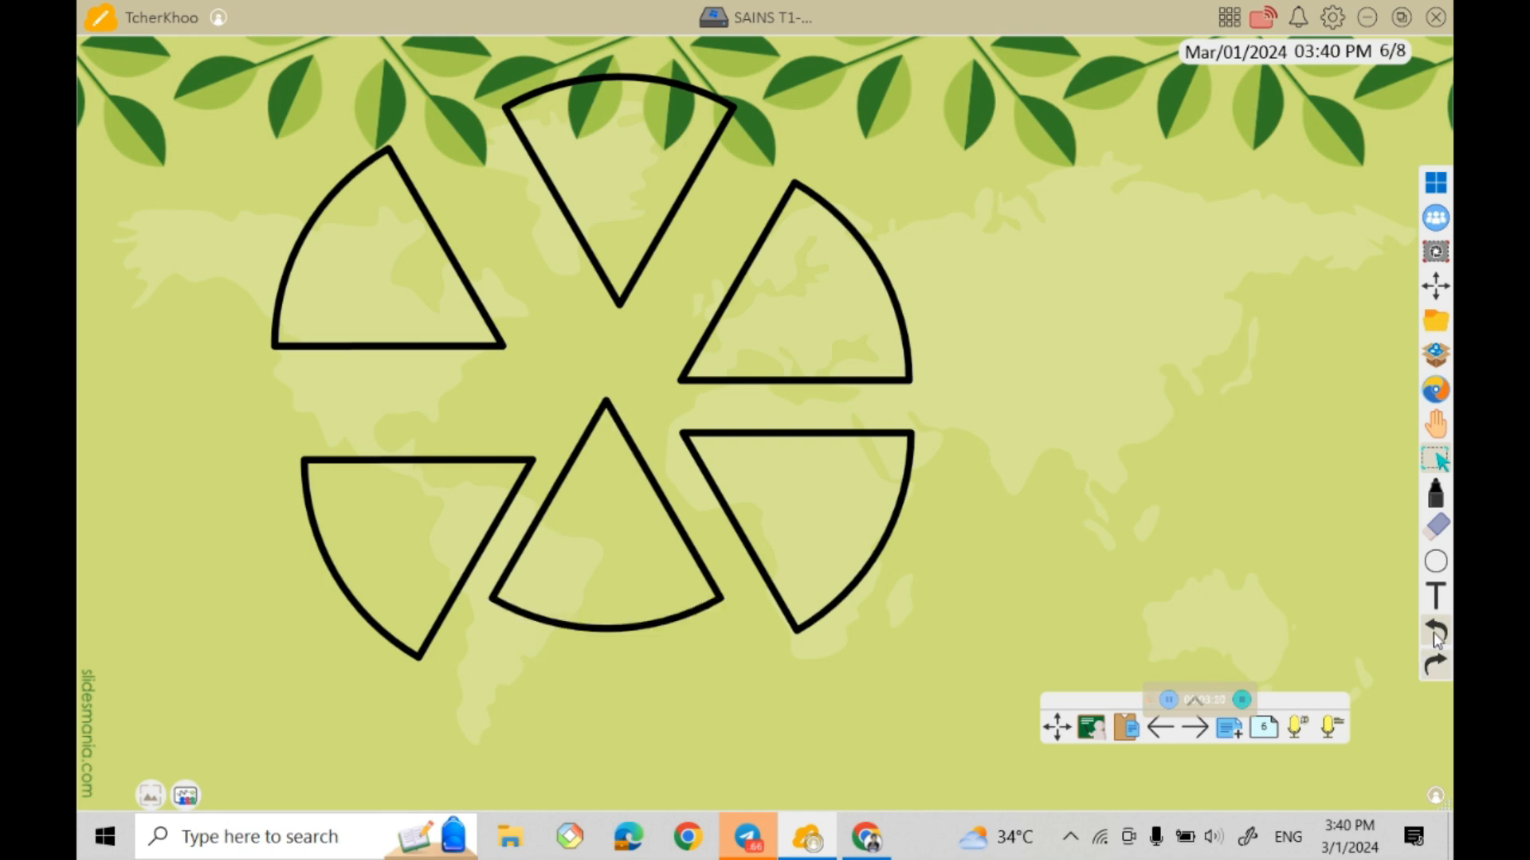
{"action": "left_click", "coordinate": [1433, 633]}
{"action": "left_click", "coordinate": [1434, 634]}
{"action": "left_click", "coordinate": [1433, 634]}
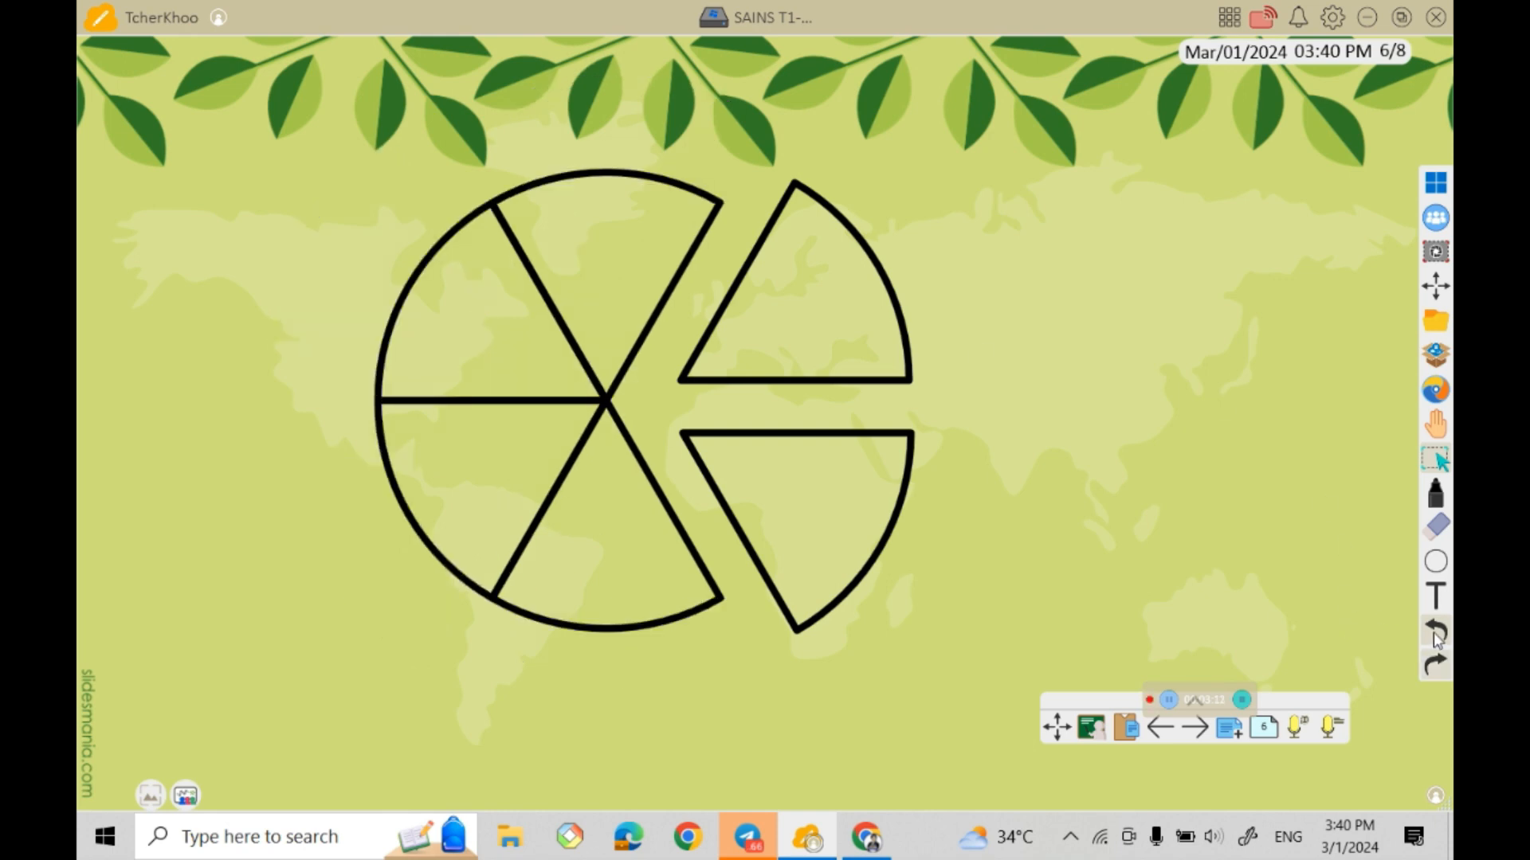
{"action": "left_click", "coordinate": [1433, 634]}
{"action": "left_click", "coordinate": [1433, 634]}
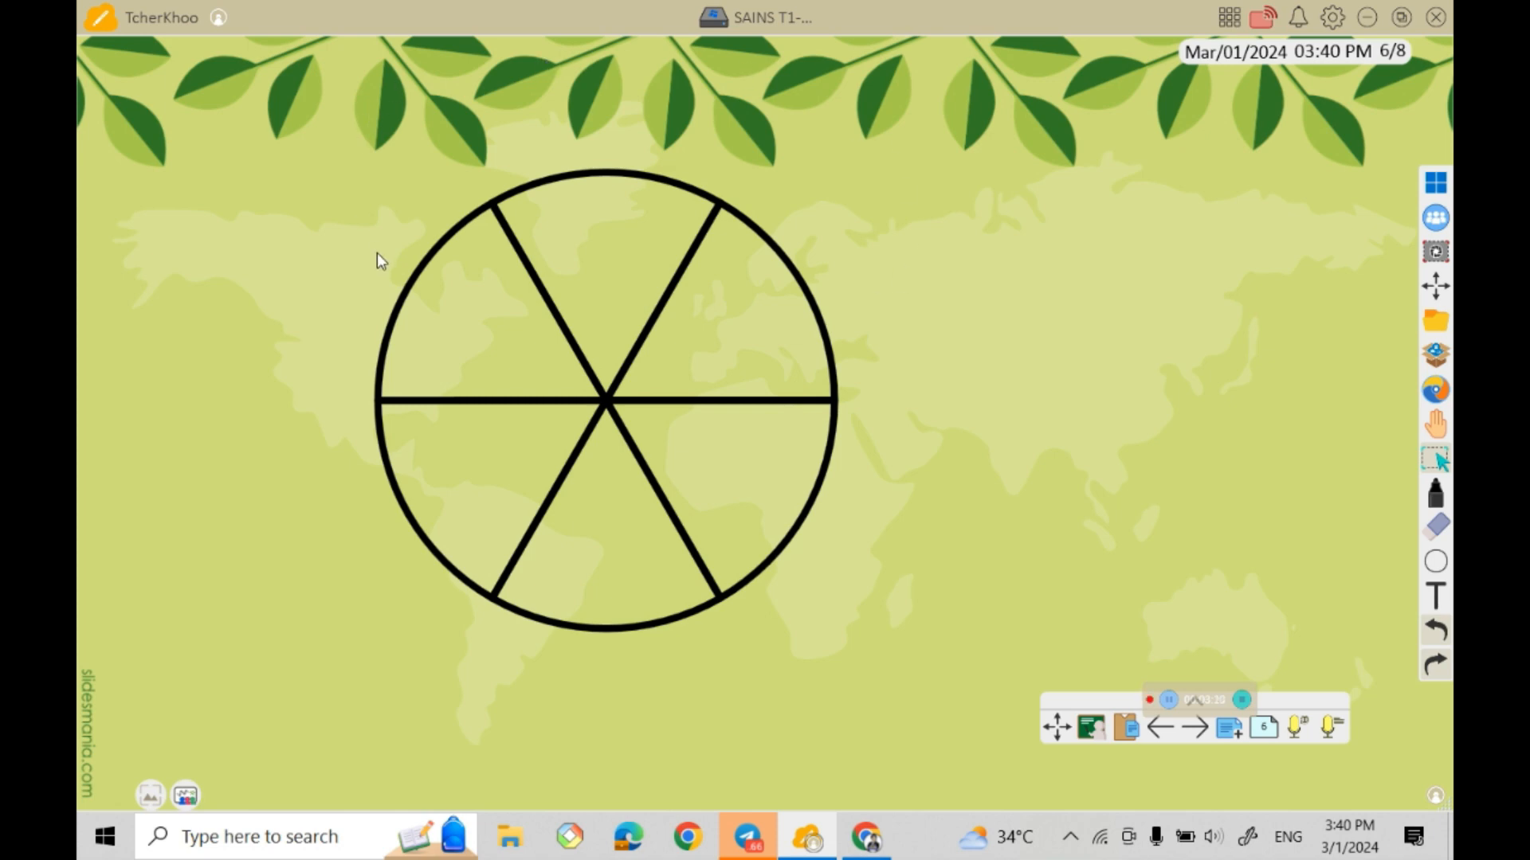
Select all six sectors of the circle and group them into one object.
{"action": "mouse_move", "coordinate": [353, 243]}
{"action": "left_mouse_down"}
{"action": "mouse_move", "coordinate": [404, 294]}
{"action": "mouse_move", "coordinate": [494, 529]}
{"action": "mouse_move", "coordinate": [769, 502]}
{"action": "mouse_move", "coordinate": [647, 288]}
{"action": "mouse_move", "coordinate": [332, 367]}
{"action": "left_mouse_up"}
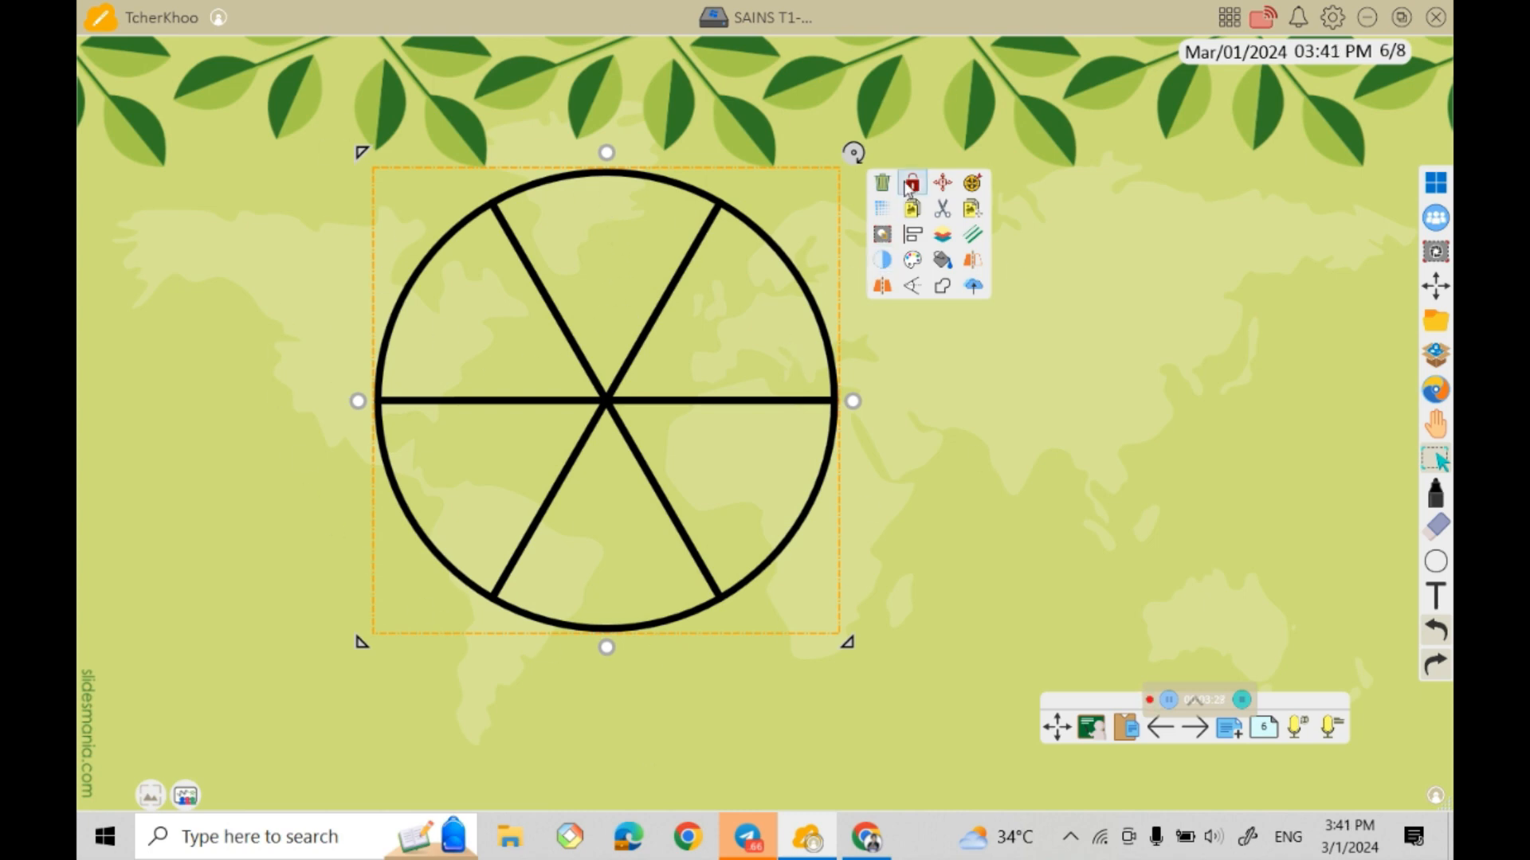
{"action": "left_click", "coordinate": [883, 236]}
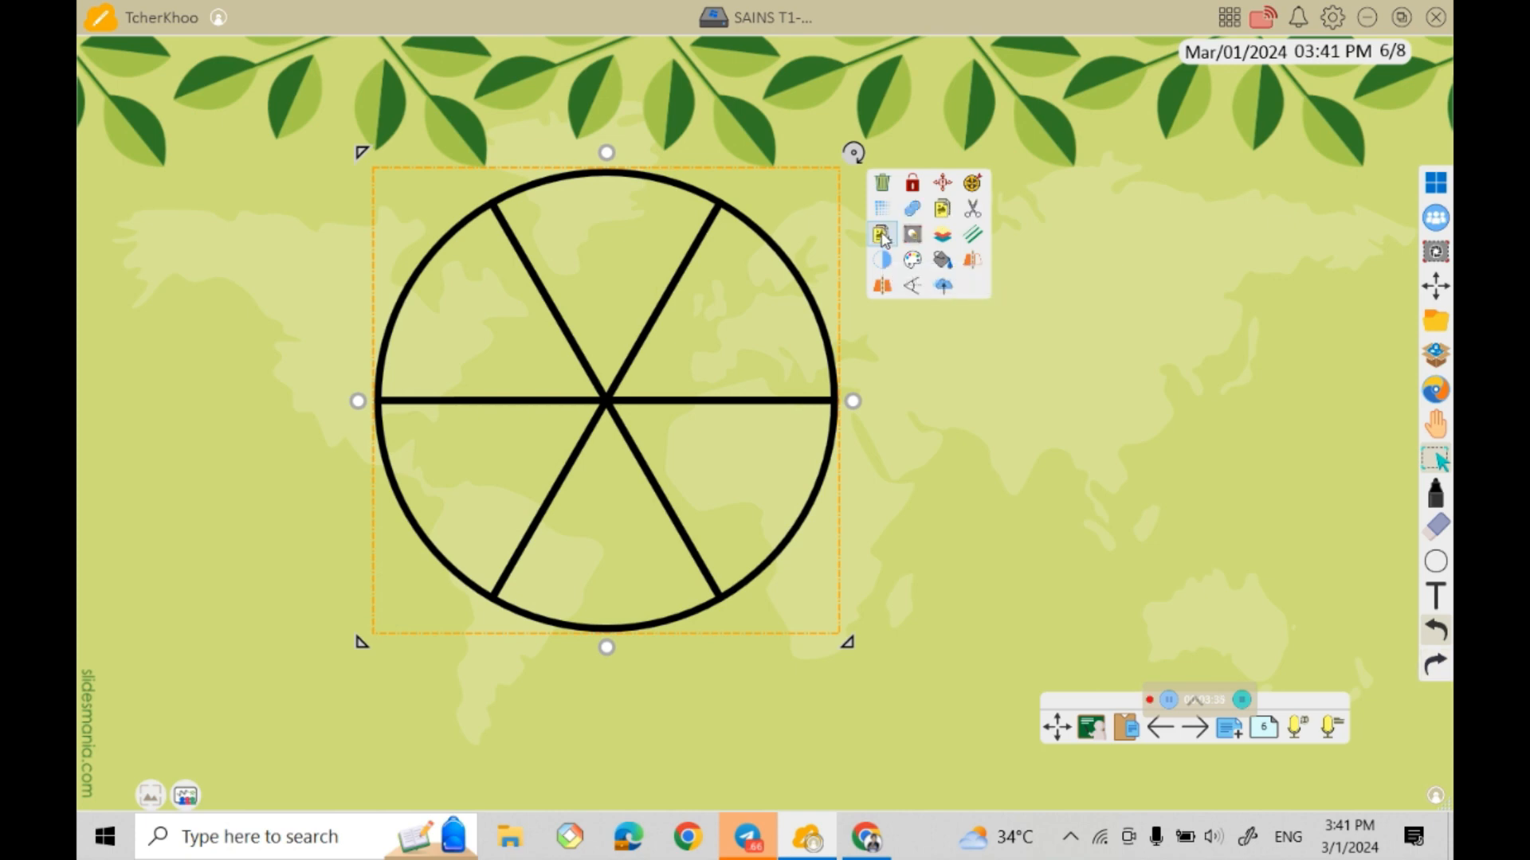
{"action": "left_click", "coordinate": [1109, 404]}
Move the grouped wheel to the left half of the page, leaving free space beside it.
{"action": "left_click_drag", "start_coordinate": [751, 385], "coordinate": [922, 379]}
{"action": "left_click_drag", "start_coordinate": [840, 351], "coordinate": [510, 349]}
{"action": "left_click_drag", "start_coordinate": [460, 398], "coordinate": [580, 431]}
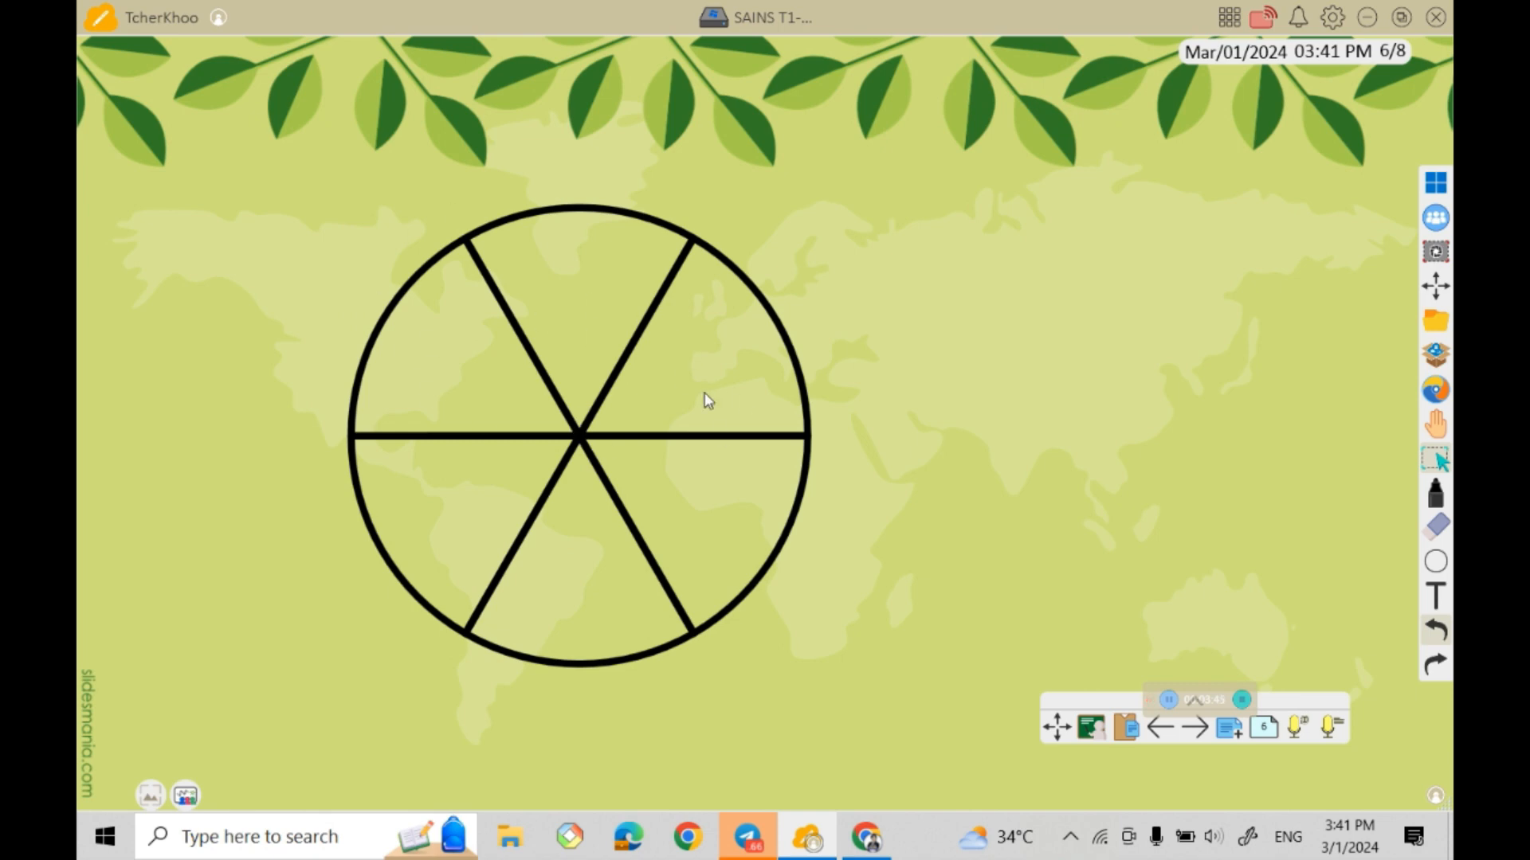
{"action": "left_click_drag", "start_coordinate": [674, 456], "coordinate": [616, 437]}
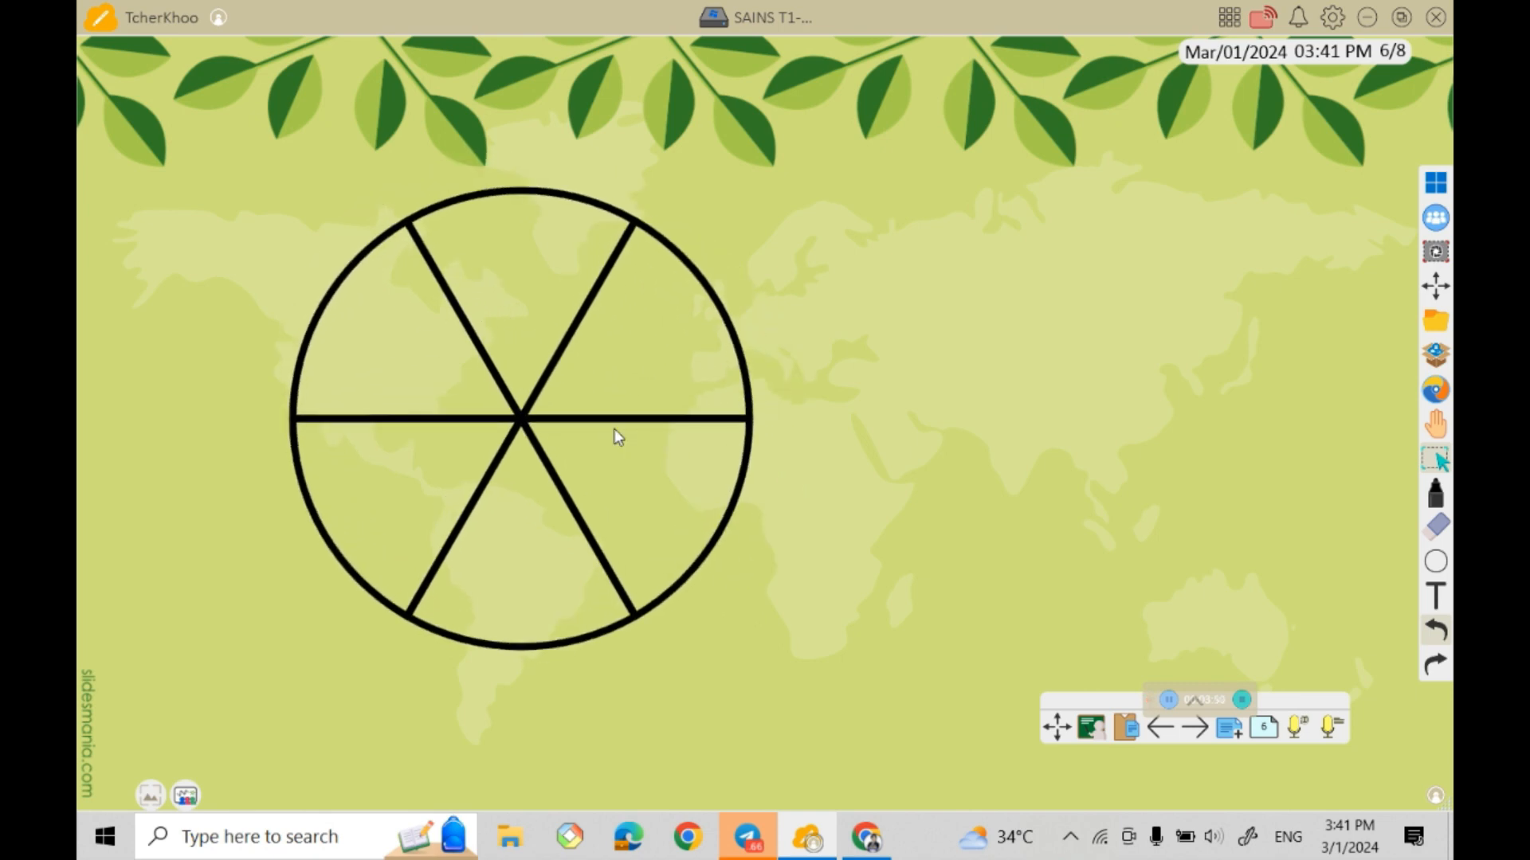
{"action": "left_click_drag", "start_coordinate": [614, 429], "coordinate": [581, 431]}
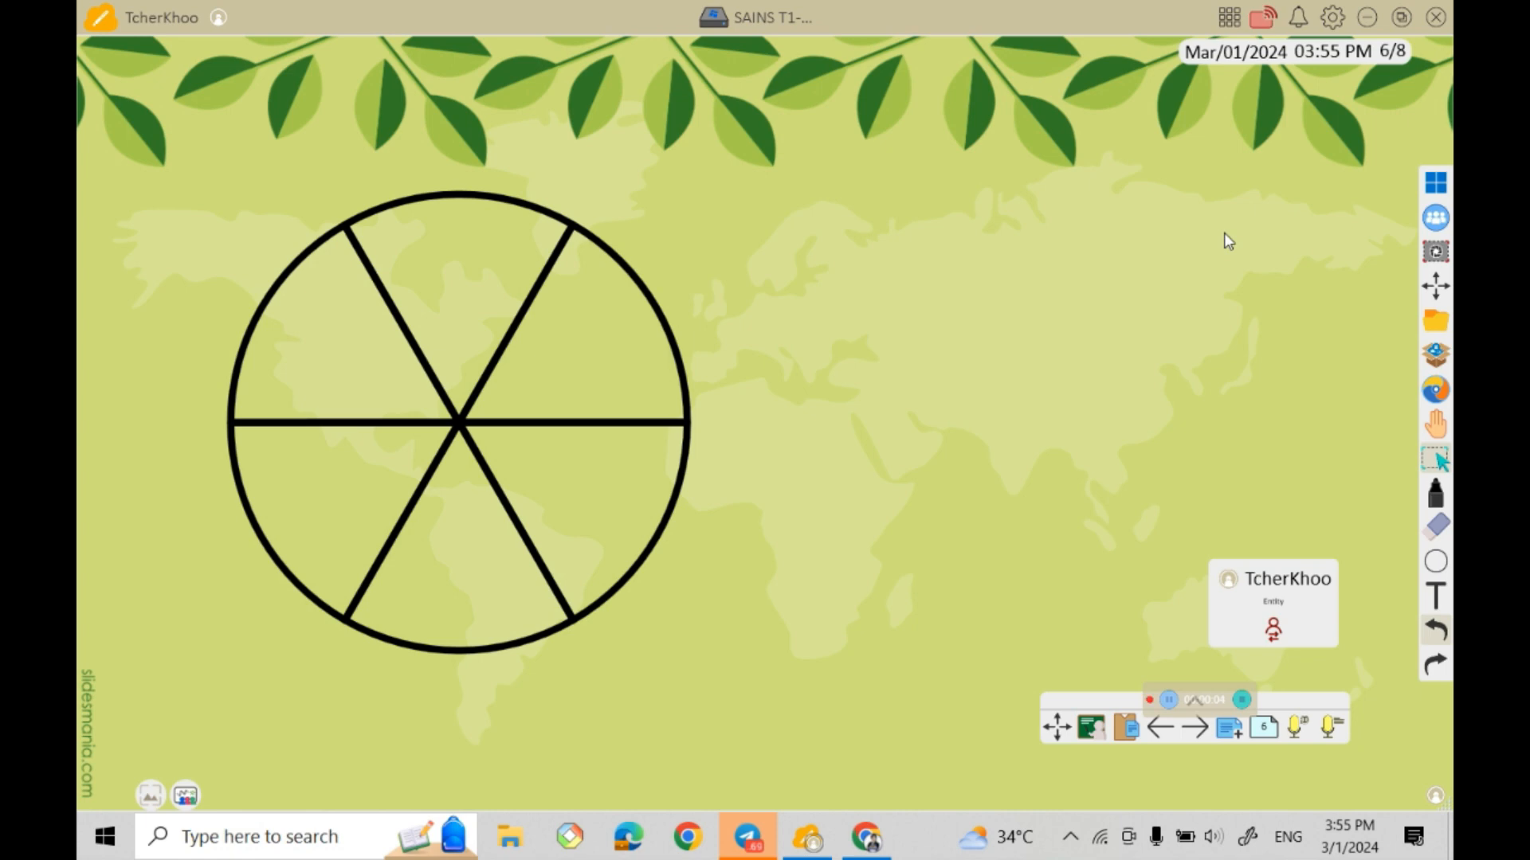
Insert the mango tree, banana plant, fern, sunflower, cactus and mushroom images from the local myViewBoard folder onto the page.
{"action": "left_click", "coordinate": [1438, 359]}
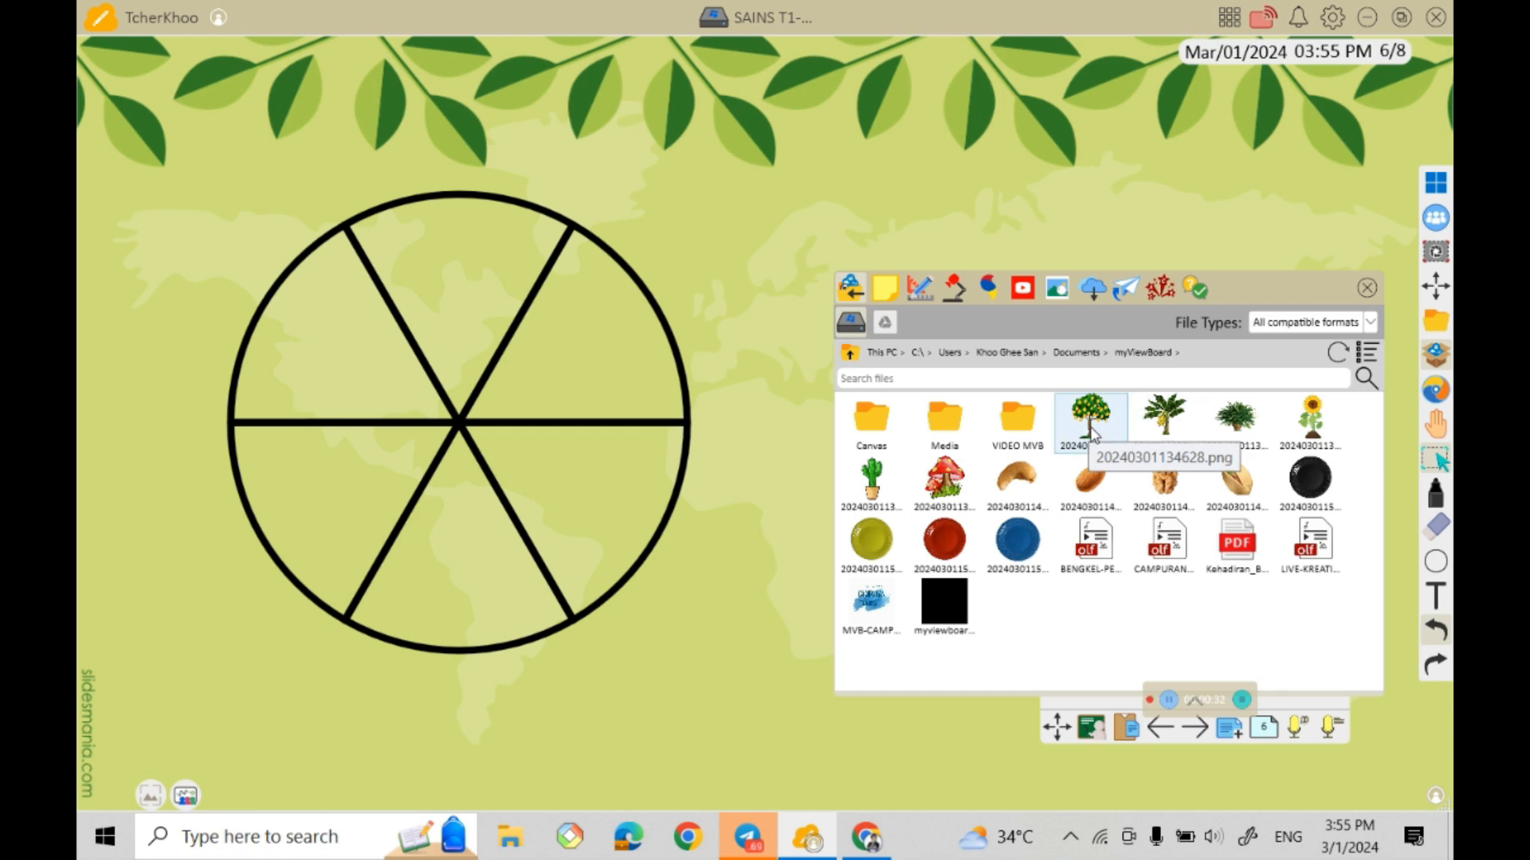
{"action": "left_click_drag", "start_coordinate": [1089, 427], "coordinate": [671, 418]}
{"action": "left_click_drag", "start_coordinate": [1164, 418], "coordinate": [646, 323]}
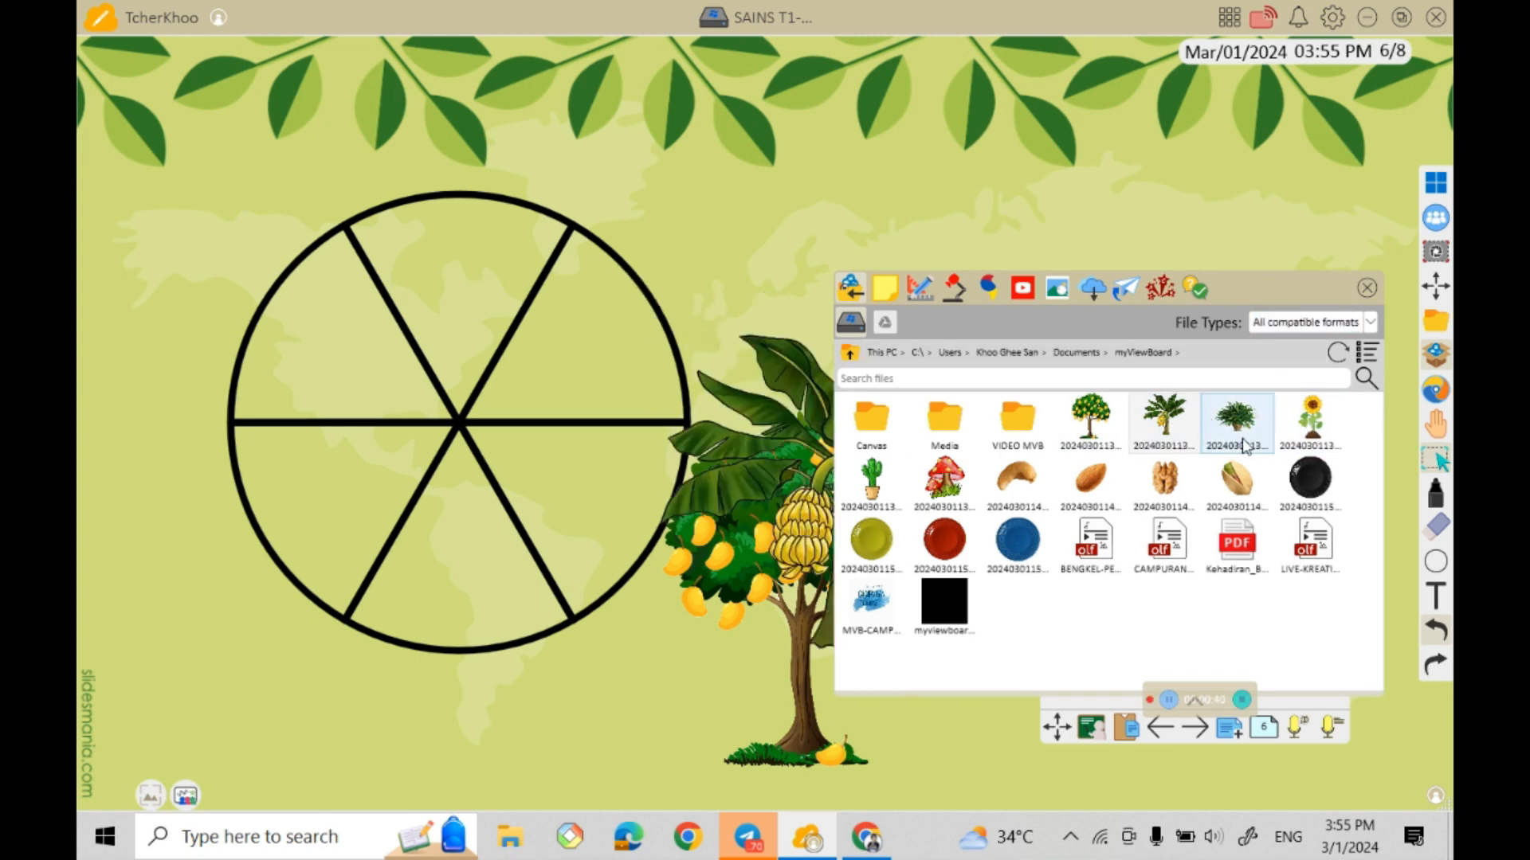
{"action": "left_click_drag", "start_coordinate": [1236, 418], "coordinate": [759, 335]}
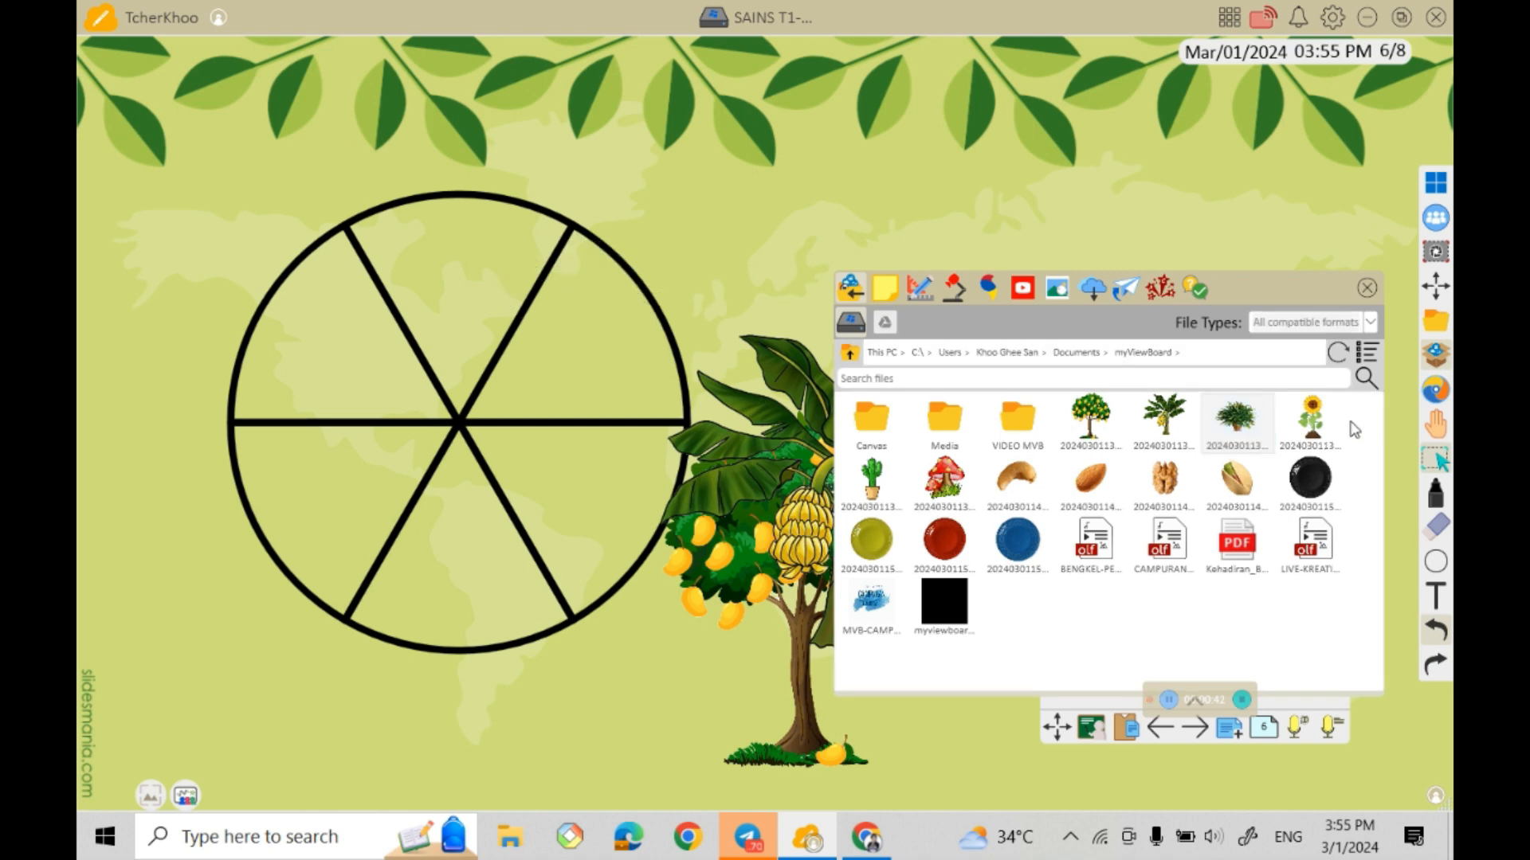
{"action": "left_click_drag", "start_coordinate": [1313, 422], "coordinate": [606, 290]}
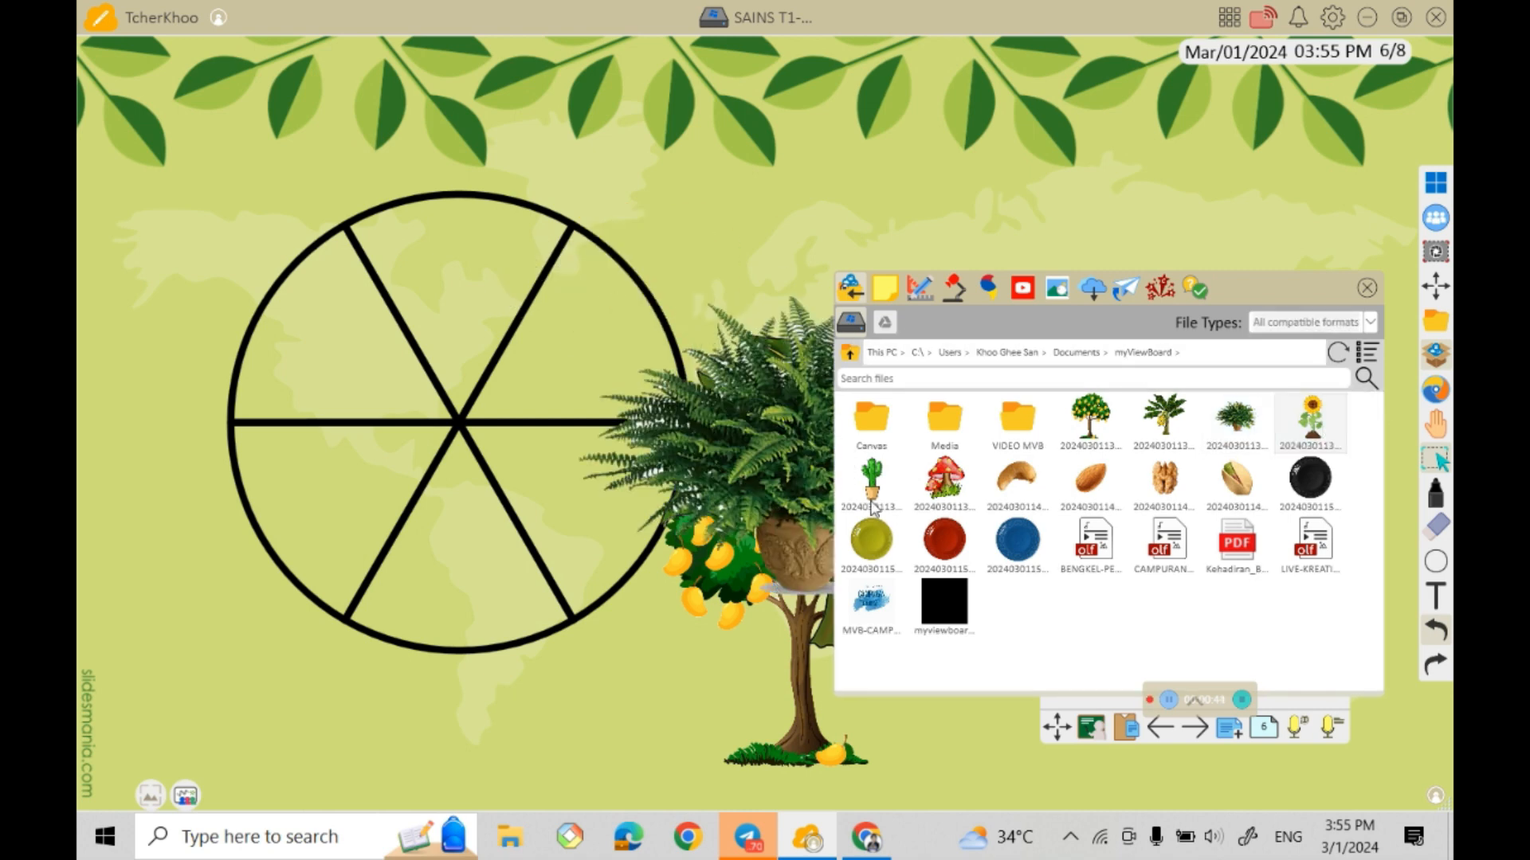
{"action": "left_click_drag", "start_coordinate": [883, 488], "coordinate": [494, 415]}
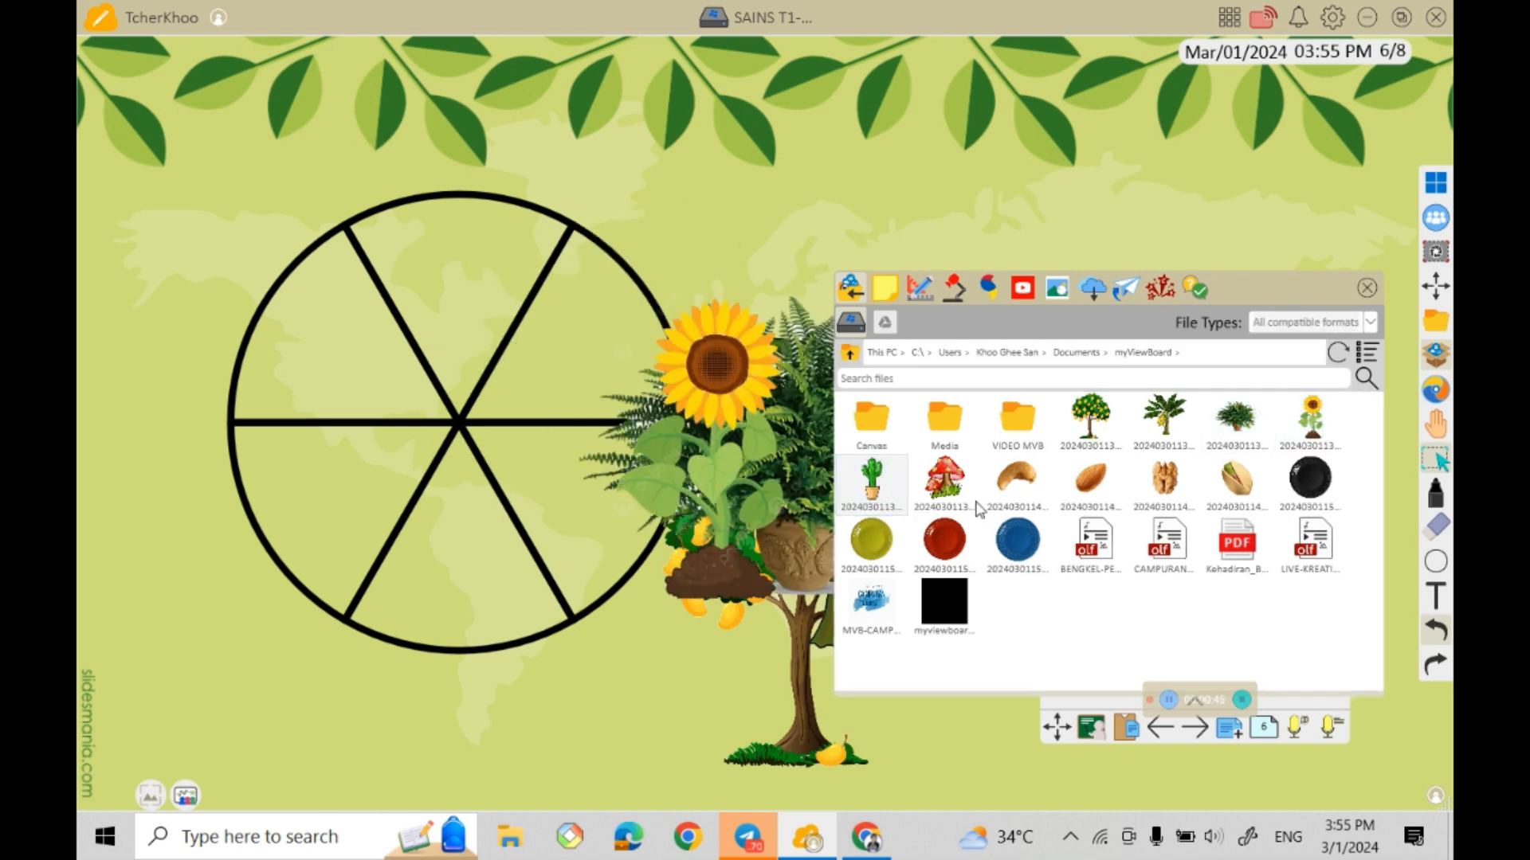
{"action": "left_click_drag", "start_coordinate": [944, 478], "coordinate": [569, 341]}
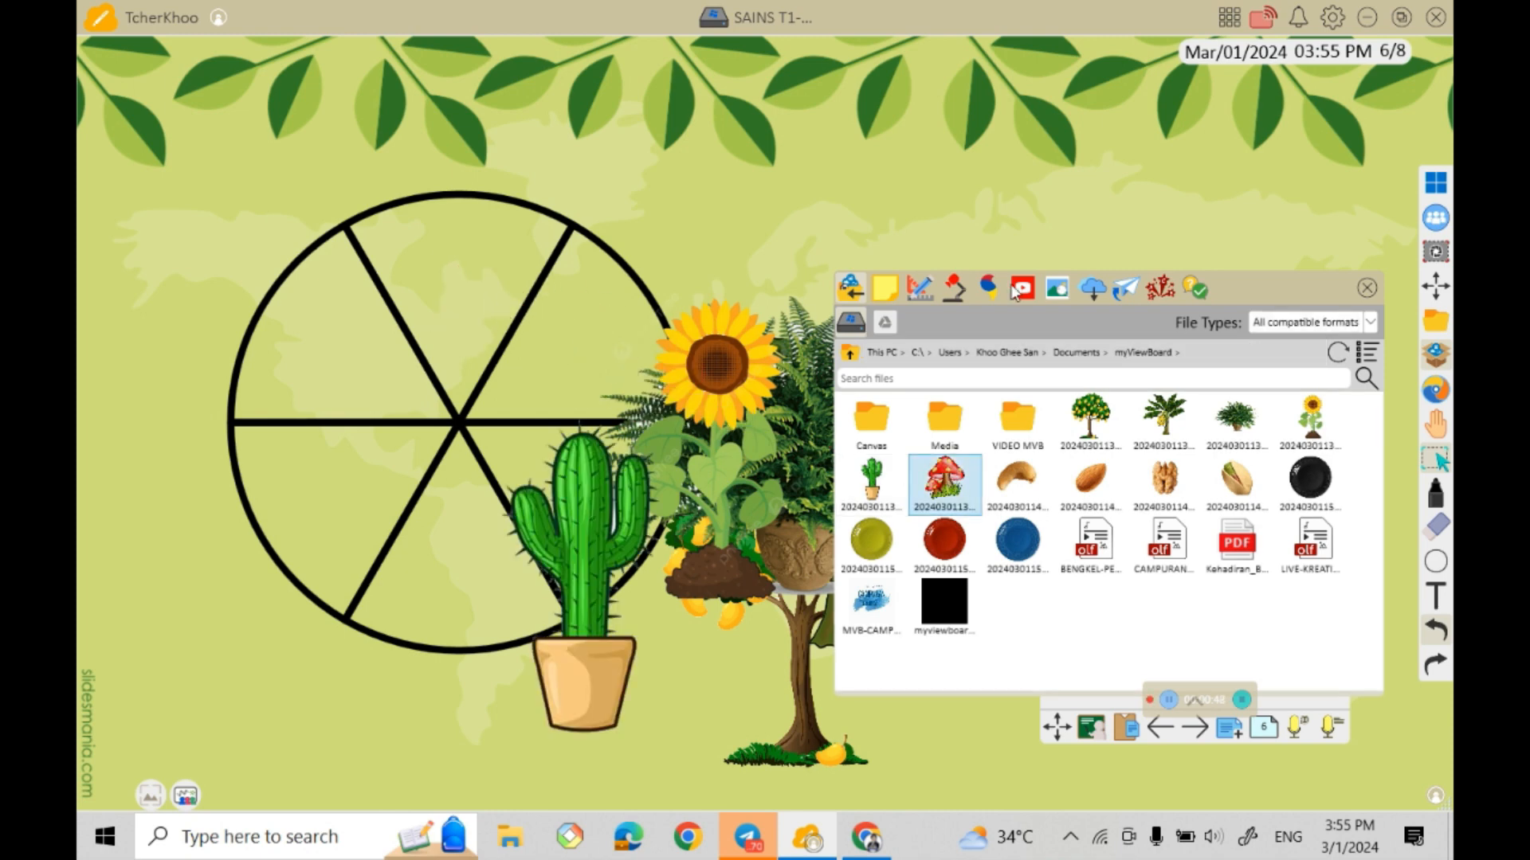
{"action": "left_click", "coordinate": [1367, 289]}
Shrink the mushroom and sunflower images and place them in the free area beside the wheel.
{"action": "left_click_drag", "start_coordinate": [705, 502], "coordinate": [1199, 366]}
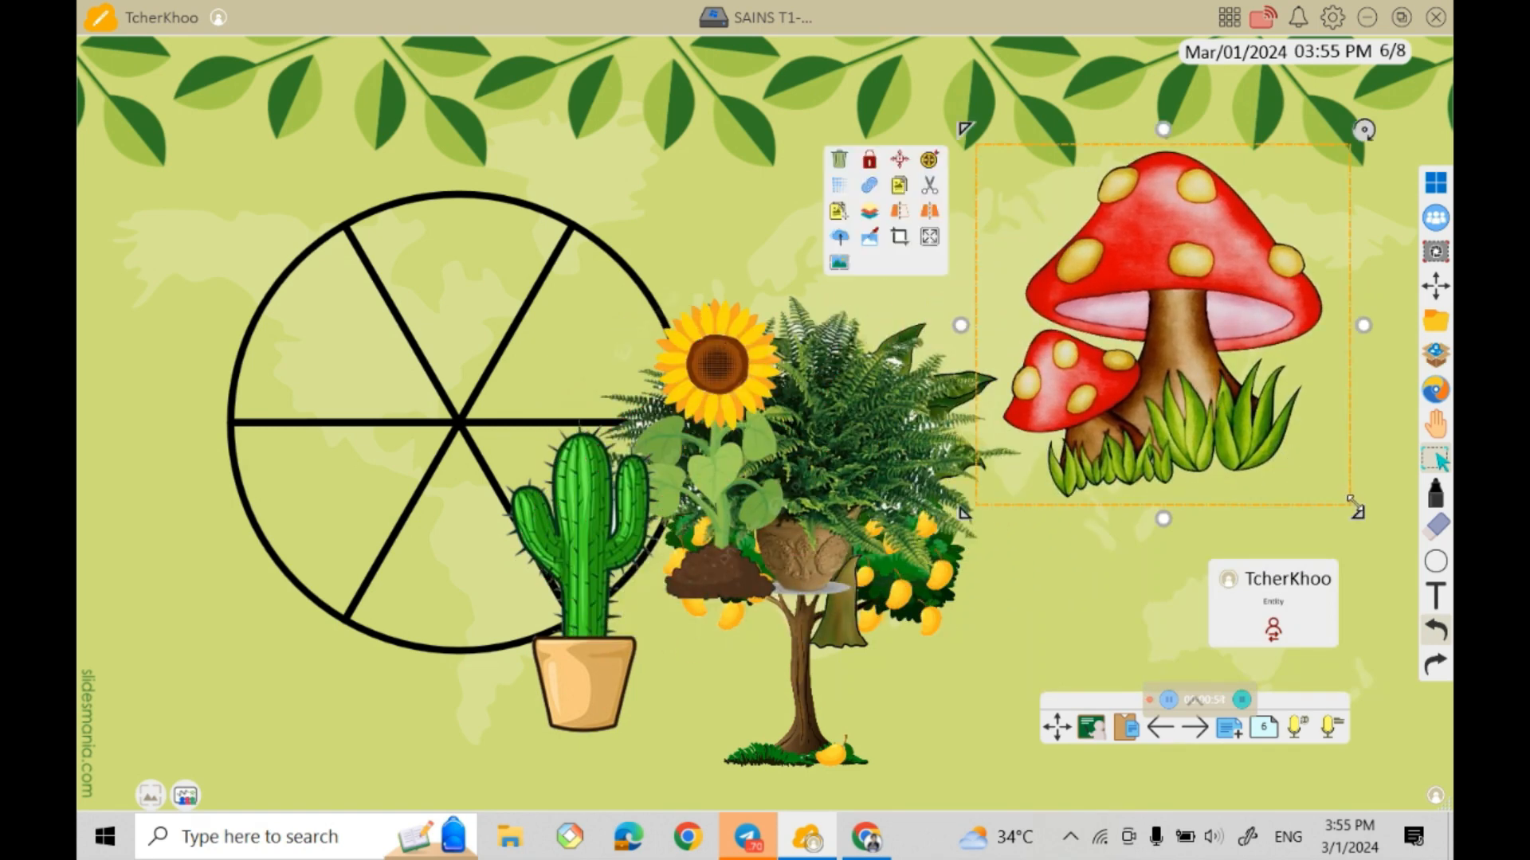
{"action": "left_click_drag", "start_coordinate": [1350, 502], "coordinate": [1138, 311]}
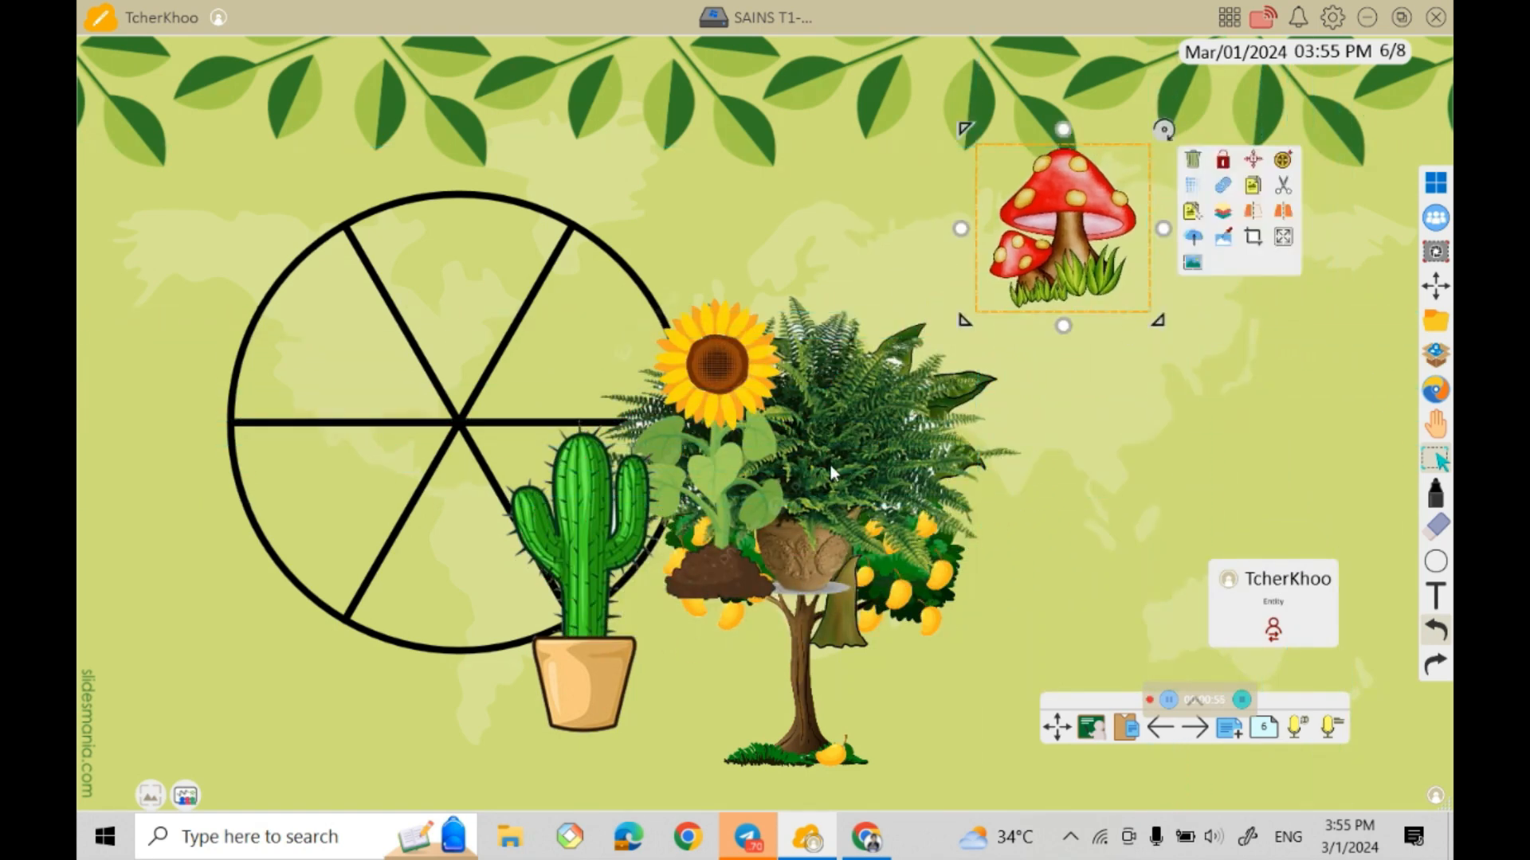
{"action": "left_click", "coordinate": [747, 462]}
{"action": "left_click_drag", "start_coordinate": [811, 609], "coordinate": [701, 436]}
{"action": "left_click_drag", "start_coordinate": [660, 386], "coordinate": [1249, 419]}
Shrink the fern and place it above the mango tree, and move the small banana plant next to the sunflower.
{"action": "left_click", "coordinate": [872, 470]}
{"action": "left_click_drag", "start_coordinate": [1035, 610], "coordinate": [805, 434]}
{"action": "left_click_drag", "start_coordinate": [1012, 683], "coordinate": [880, 551]}
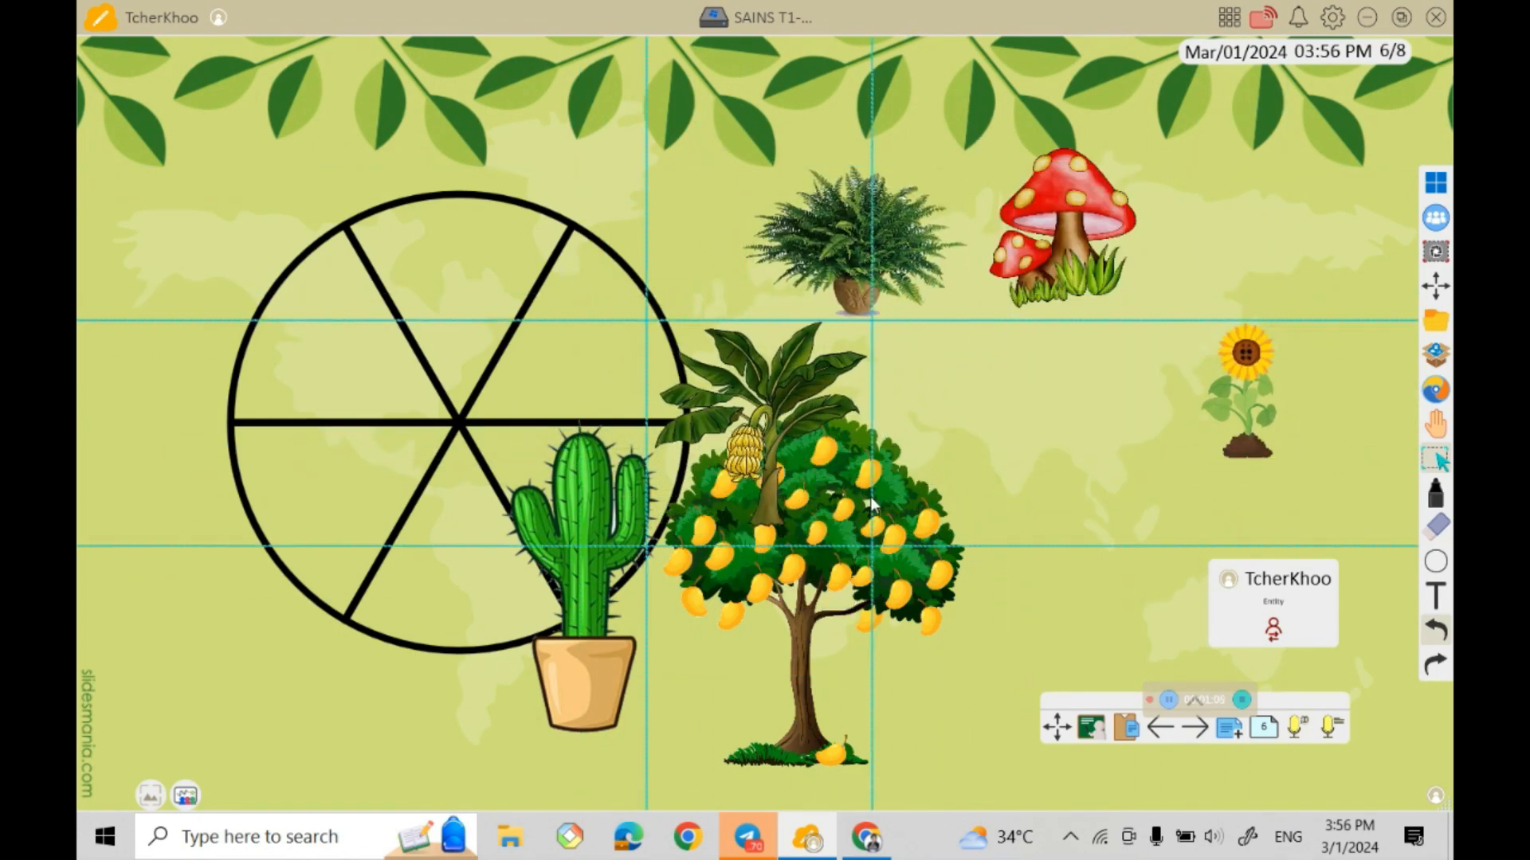
{"action": "left_click_drag", "start_coordinate": [769, 430], "coordinate": [1199, 343]}
Shrink the mango tree and the cactus and arrange them below the fern and mushroom, clear of the wheel.
{"action": "left_click", "coordinate": [812, 574]}
{"action": "left_click_drag", "start_coordinate": [970, 774], "coordinate": [818, 563]}
{"action": "left_click", "coordinate": [574, 625]}
{"action": "left_click_drag", "start_coordinate": [665, 740], "coordinate": [599, 610]}
{"action": "left_click_drag", "start_coordinate": [548, 509], "coordinate": [1012, 400]}
{"action": "left_click_drag", "start_coordinate": [766, 475], "coordinate": [893, 446]}
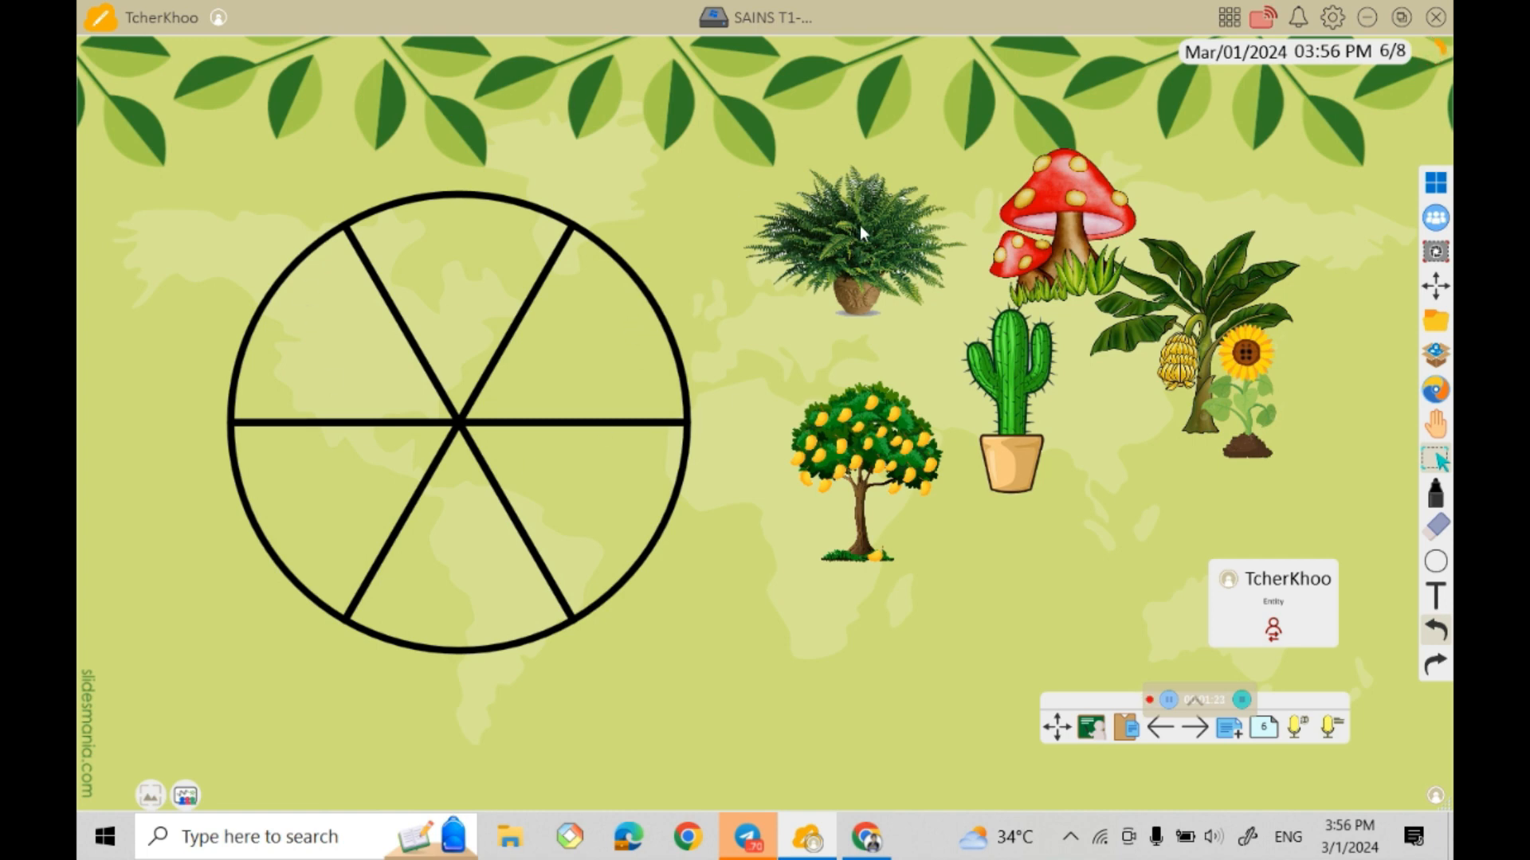
Place the mango tree in the wheel's top sector and scale it down to fit between the dividing lines.
{"action": "left_click", "coordinate": [846, 526]}
{"action": "left_click_drag", "start_coordinate": [870, 451], "coordinate": [470, 272]}
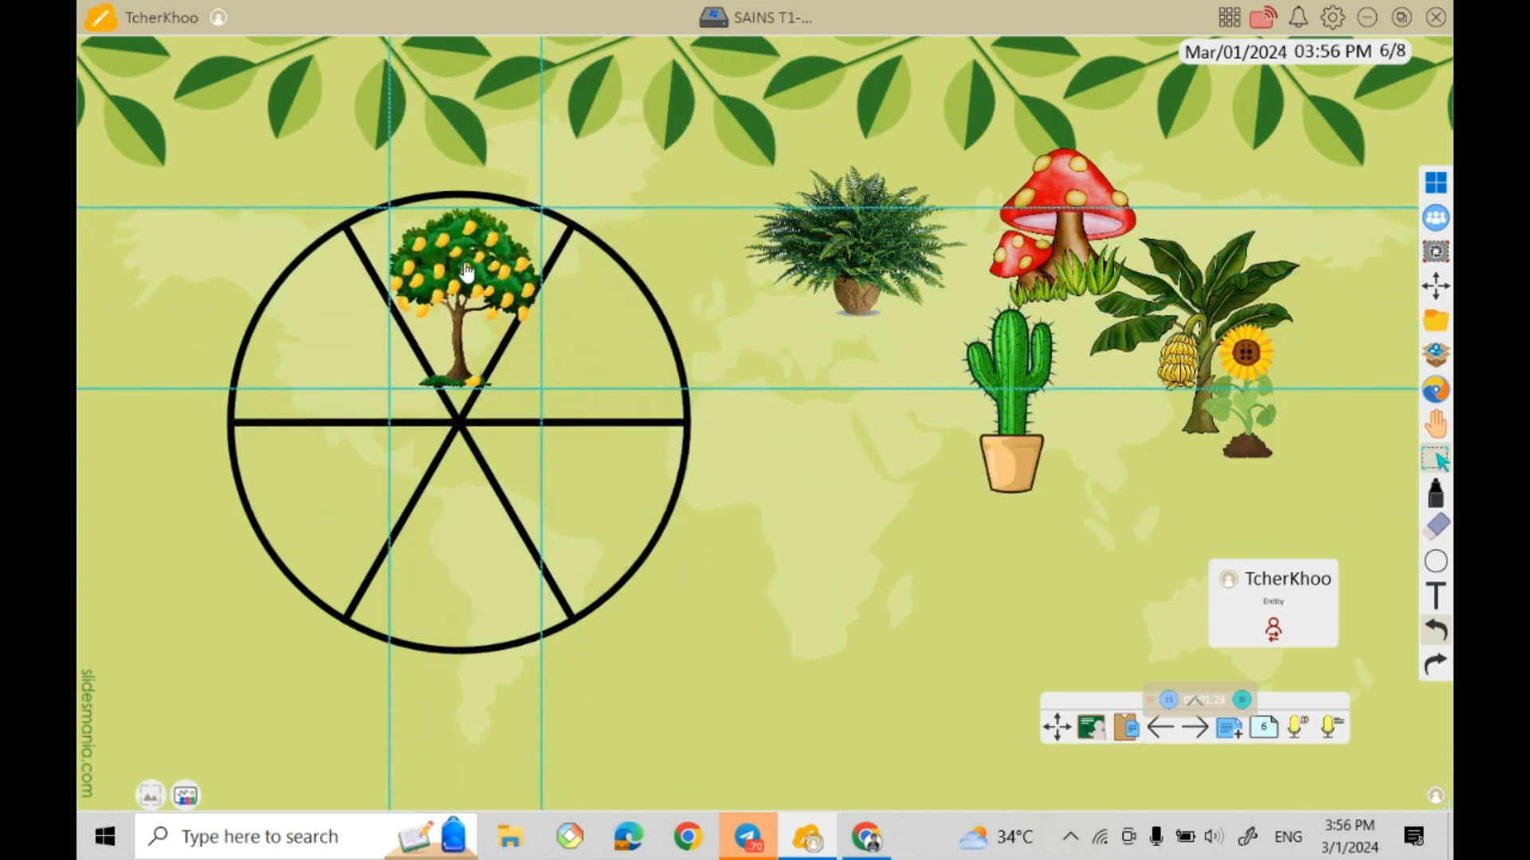
{"action": "left_click_drag", "start_coordinate": [535, 387], "coordinate": [491, 334]}
{"action": "left_click_drag", "start_coordinate": [444, 271], "coordinate": [465, 273]}
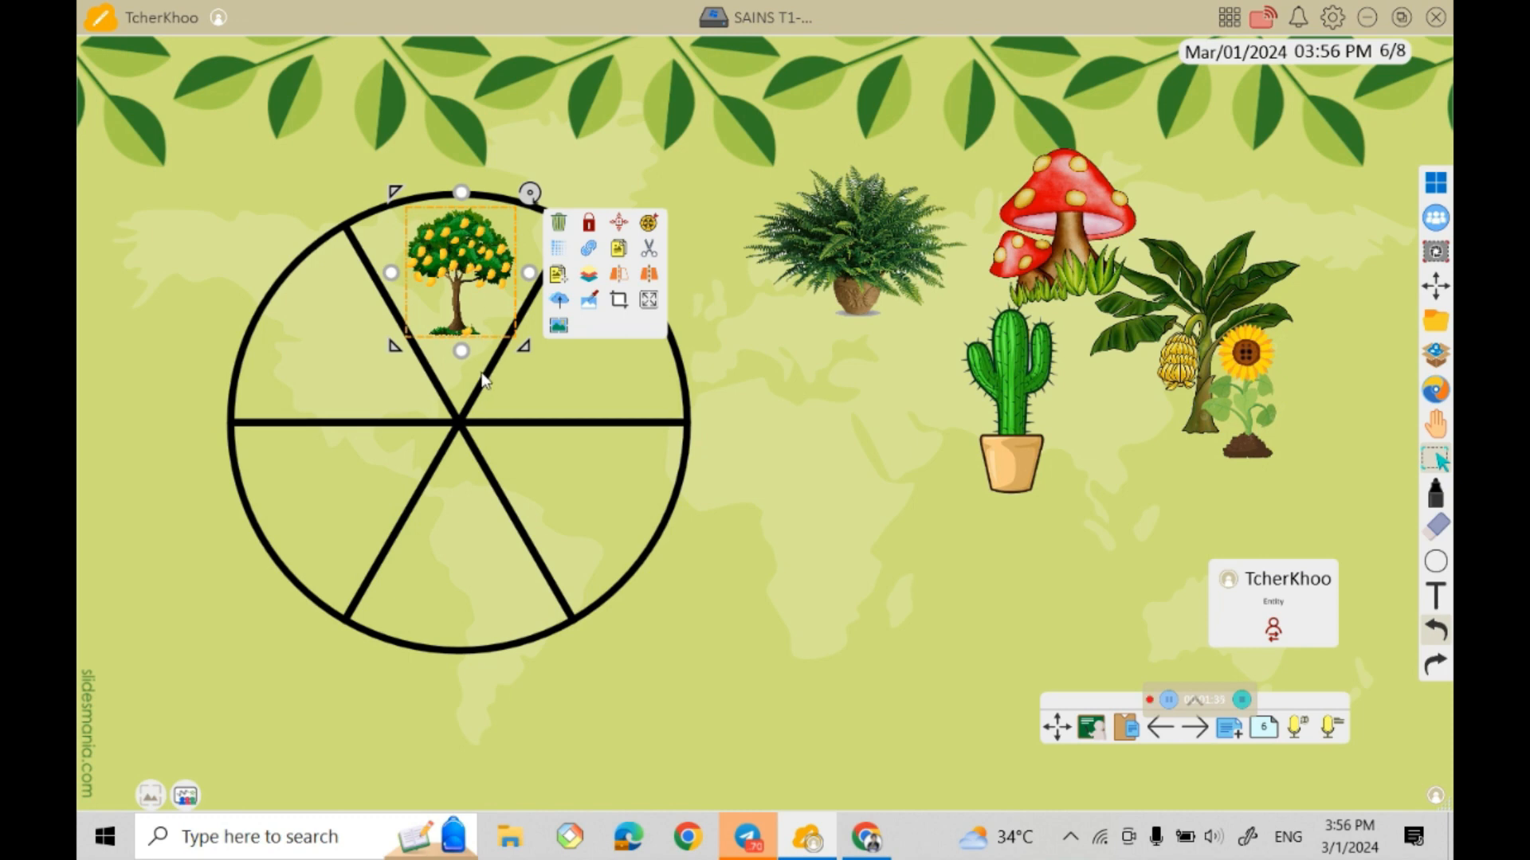
Rotate the mango tree upside down inside the wheel's top sector, with its crown pointing to the wheel's centre.
{"action": "left_click_drag", "start_coordinate": [530, 193], "coordinate": [526, 241]}
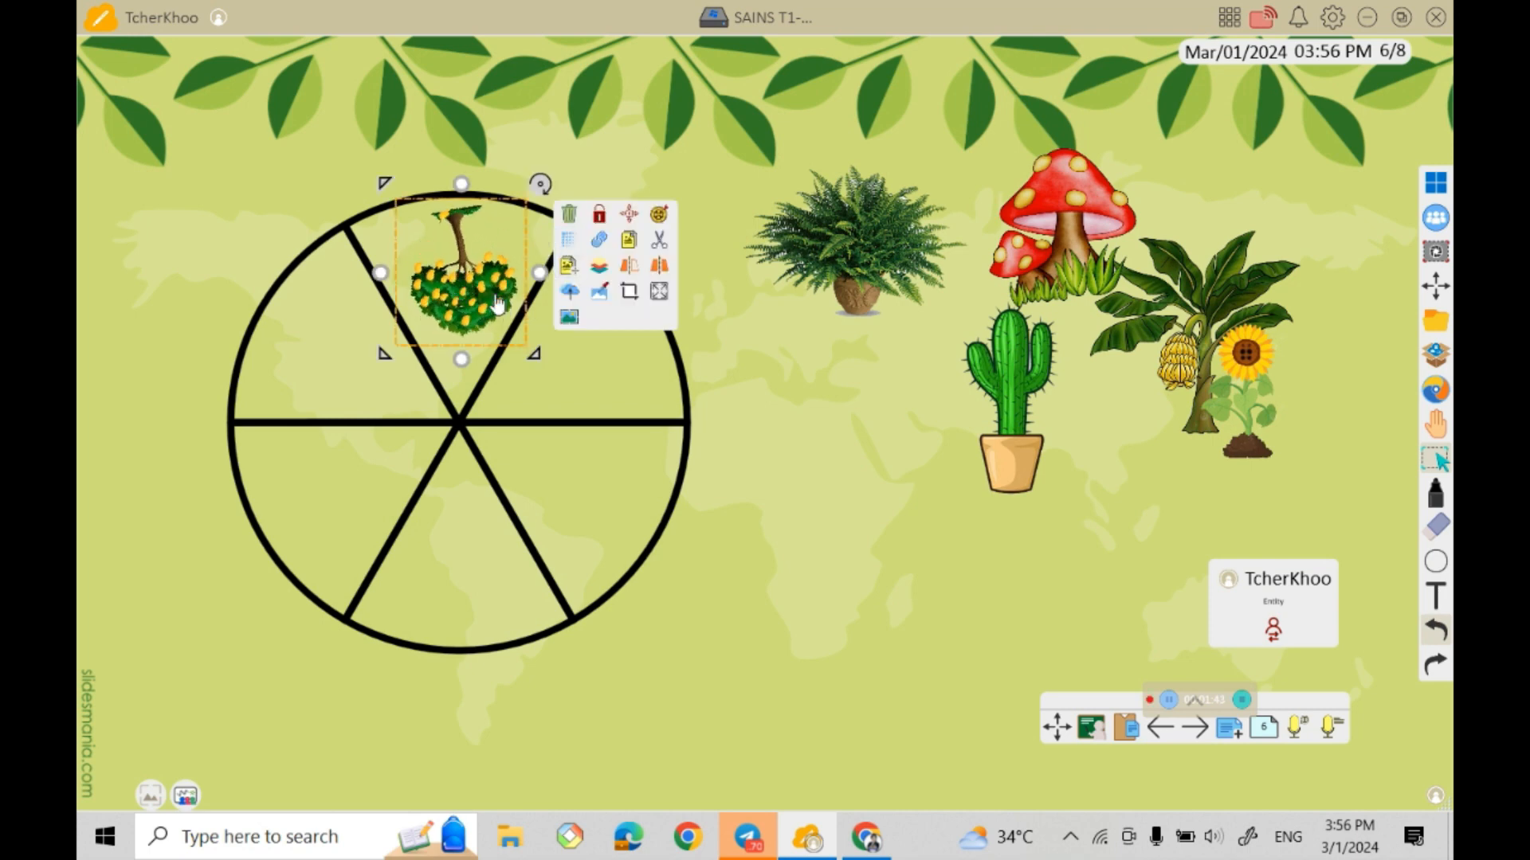
{"action": "left_click_drag", "start_coordinate": [540, 184], "coordinate": [558, 201]}
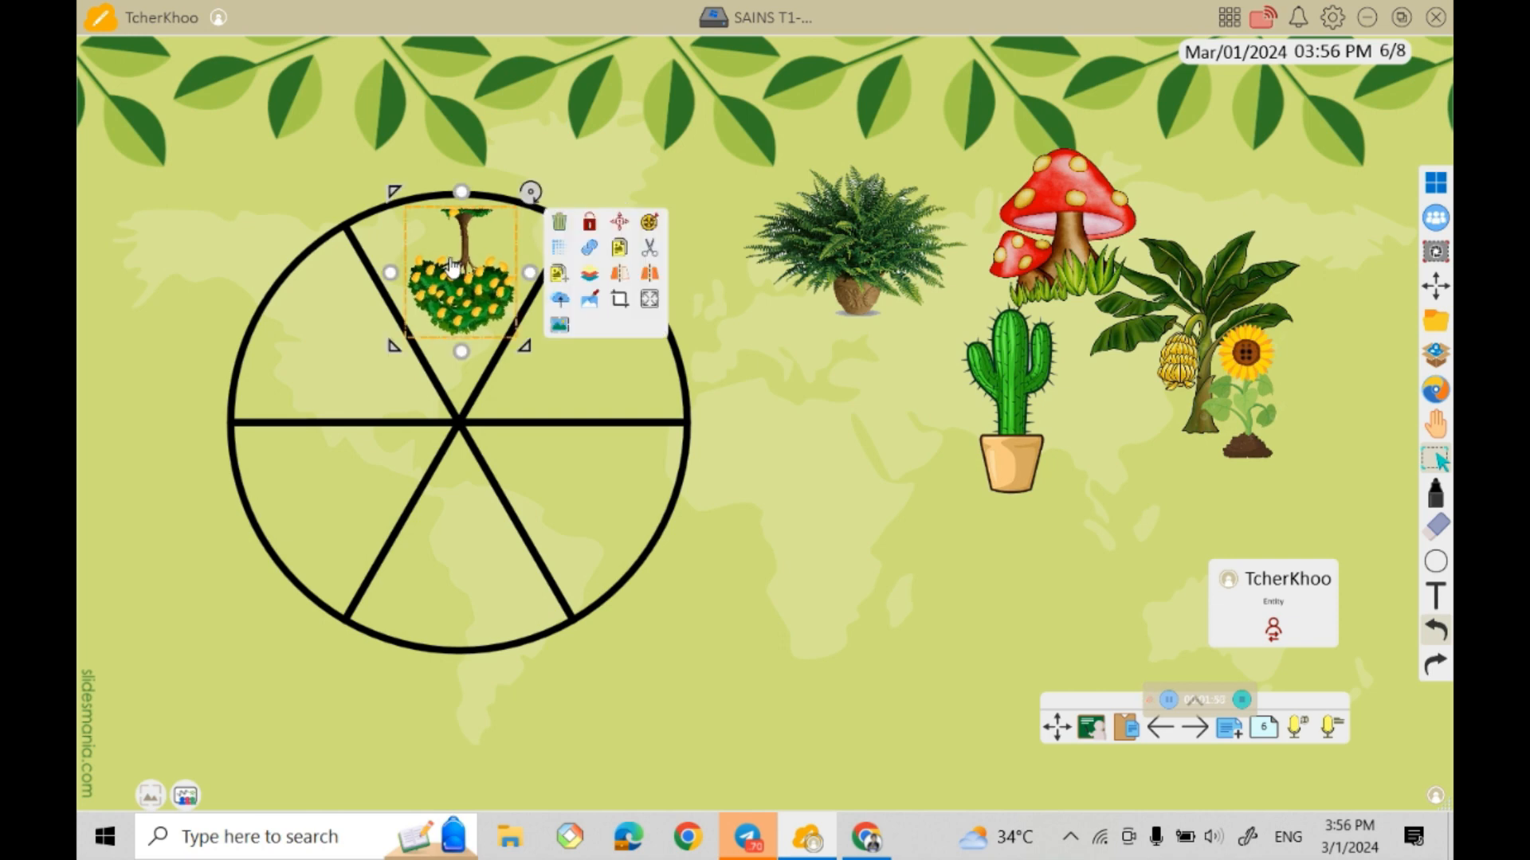
{"action": "left_click", "coordinate": [745, 428]}
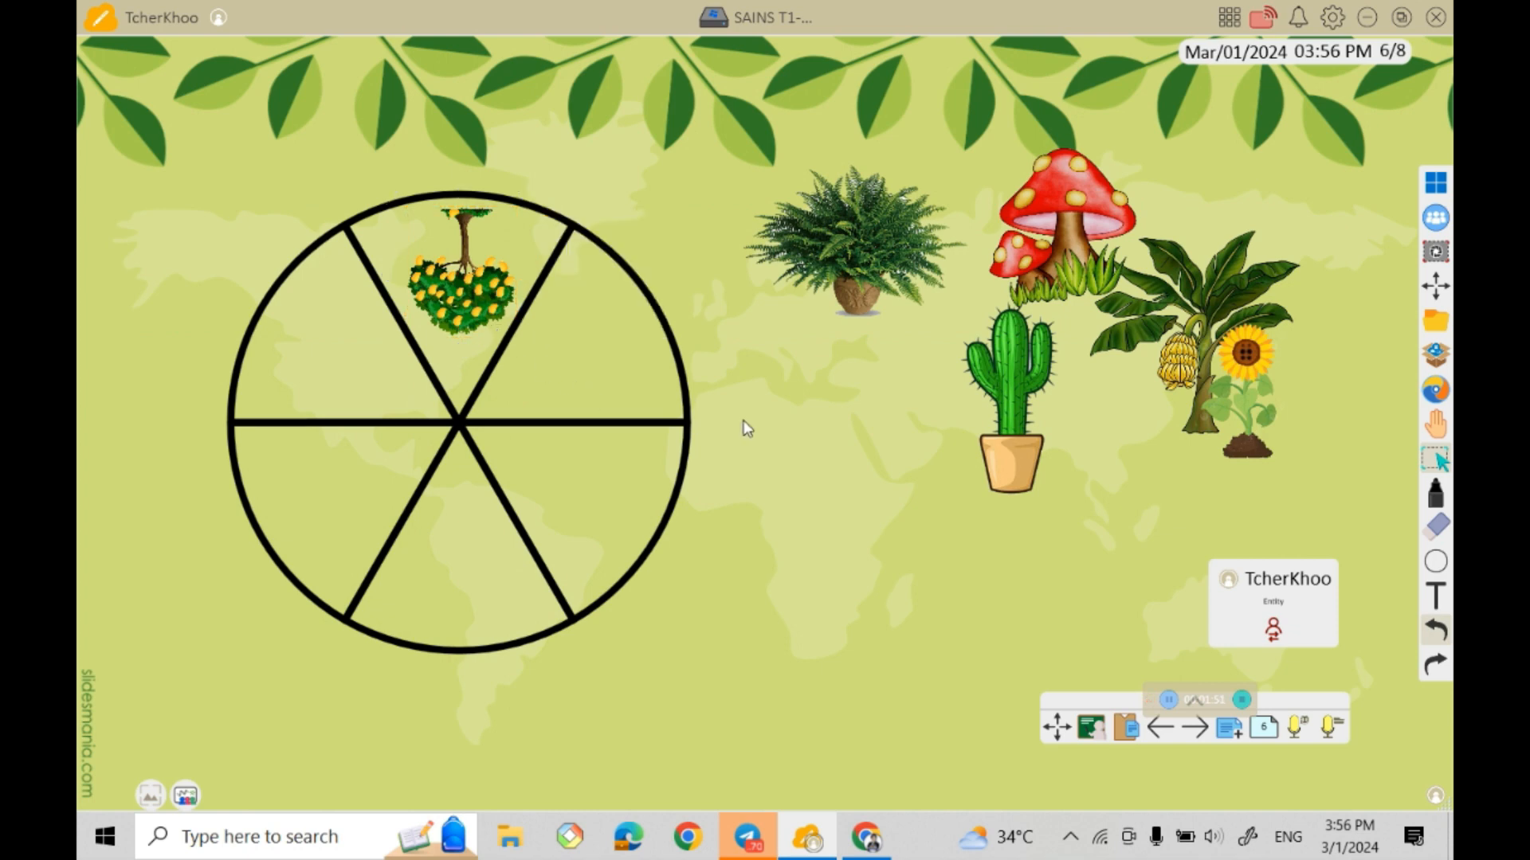
Turn the fern and the cactus so they point toward the centre, placing them in the upper-right and lower-right sectors.
{"action": "left_click", "coordinate": [854, 270]}
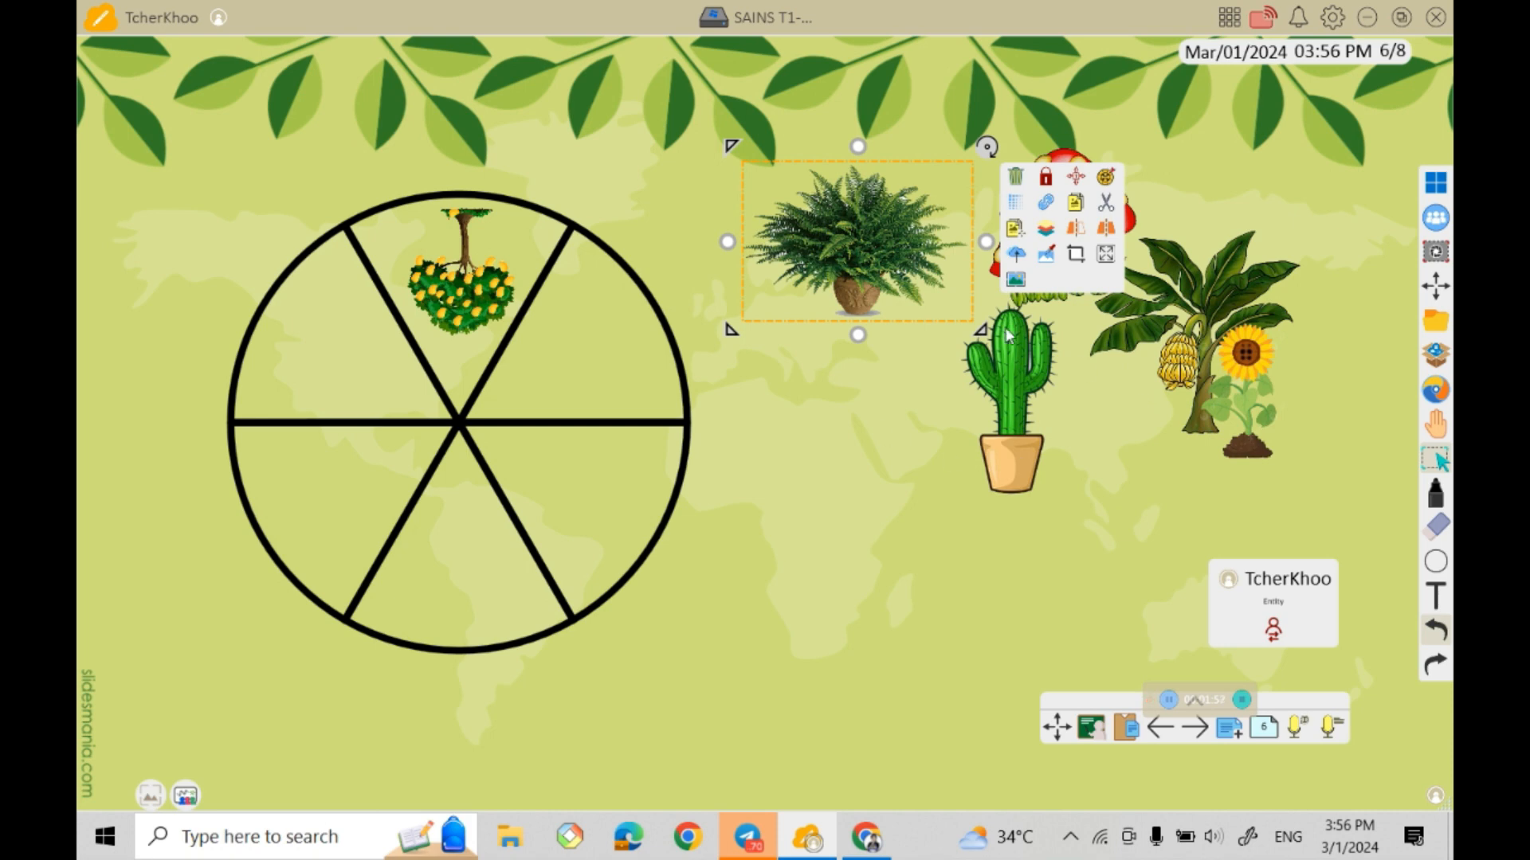
{"action": "left_click_drag", "start_coordinate": [986, 143], "coordinate": [593, 342]}
{"action": "left_click", "coordinate": [1012, 382]}
{"action": "left_click_drag", "start_coordinate": [943, 277], "coordinate": [978, 334]}
{"action": "left_click_drag", "start_coordinate": [1076, 332], "coordinate": [881, 314]}
{"action": "left_click_drag", "start_coordinate": [1074, 416], "coordinate": [628, 485]}
Move the mushroom into the wheel's bottom sector and scale it down to fit between the dividing lines.
{"action": "left_click", "coordinate": [1061, 209]}
{"action": "left_click_drag", "start_coordinate": [1061, 208], "coordinate": [839, 352]}
{"action": "left_click_drag", "start_coordinate": [950, 270], "coordinate": [967, 289]}
{"action": "left_click_drag", "start_coordinate": [863, 369], "coordinate": [490, 561]}
{"action": "left_click_drag", "start_coordinate": [360, 455], "coordinate": [396, 491]}
{"action": "left_click_drag", "start_coordinate": [481, 583], "coordinate": [457, 566]}
Shrink and rotate the banana plant, and place it in the wheel's lower-left sector with its leaves toward the centre.
{"action": "left_click_drag", "start_coordinate": [1205, 292], "coordinate": [816, 322]}
{"action": "left_click_drag", "start_coordinate": [922, 492], "coordinate": [862, 431]}
{"action": "left_click_drag", "start_coordinate": [870, 244], "coordinate": [864, 346]}
{"action": "left_click_drag", "start_coordinate": [769, 359], "coordinate": [334, 508]}
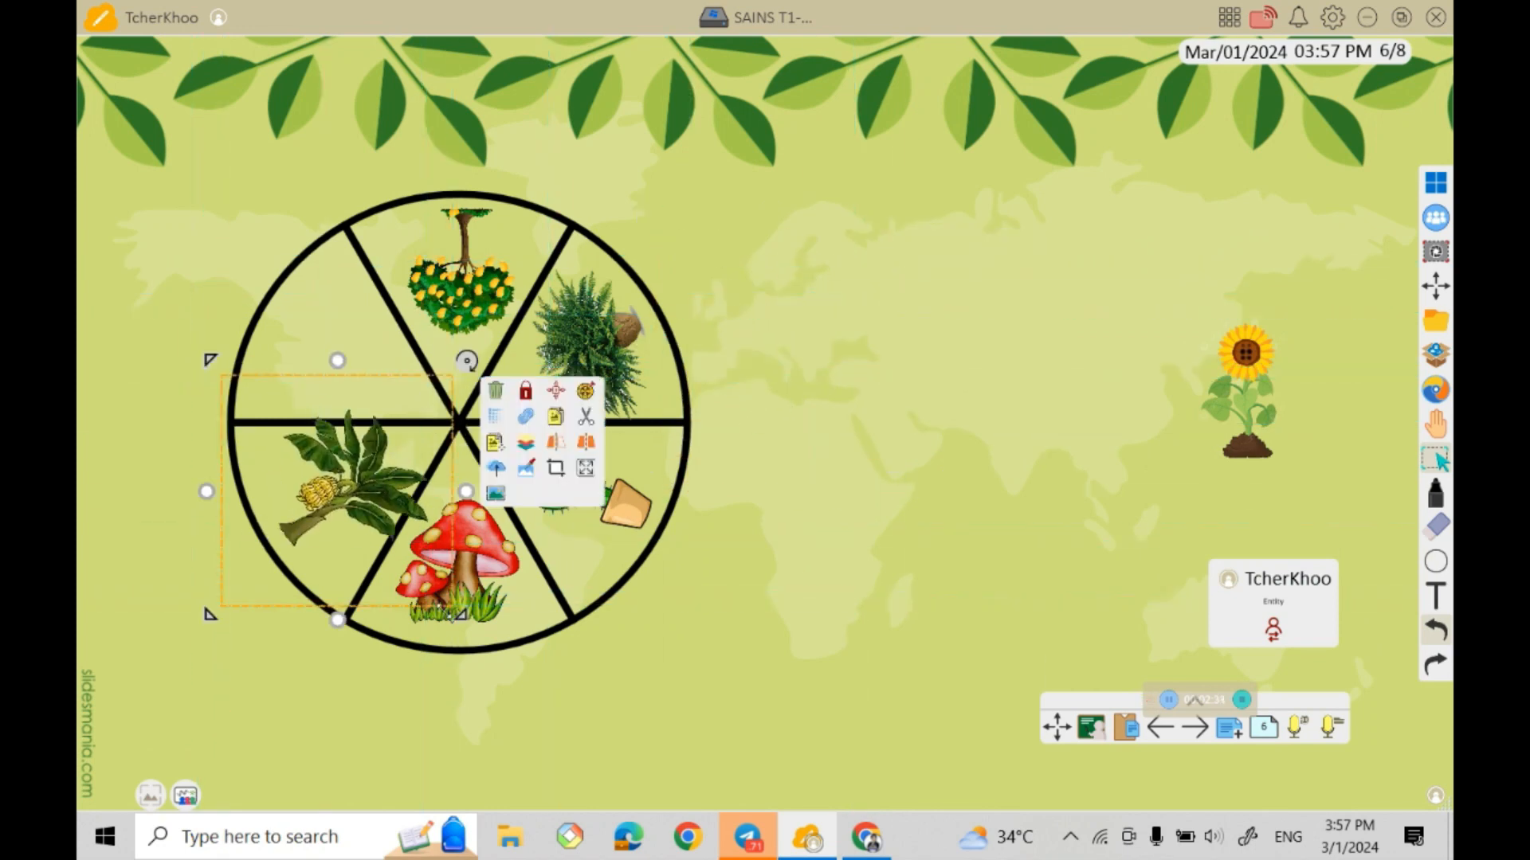
Rotate the sunflower so its bloom faces the centre and place it in the wheel's upper-left sector.
{"action": "left_click_drag", "start_coordinate": [1243, 375], "coordinate": [908, 318]}
{"action": "left_click_drag", "start_coordinate": [966, 242], "coordinate": [963, 419]}
{"action": "left_click_drag", "start_coordinate": [910, 350], "coordinate": [336, 363]}
{"action": "left_click", "coordinate": [878, 227]}
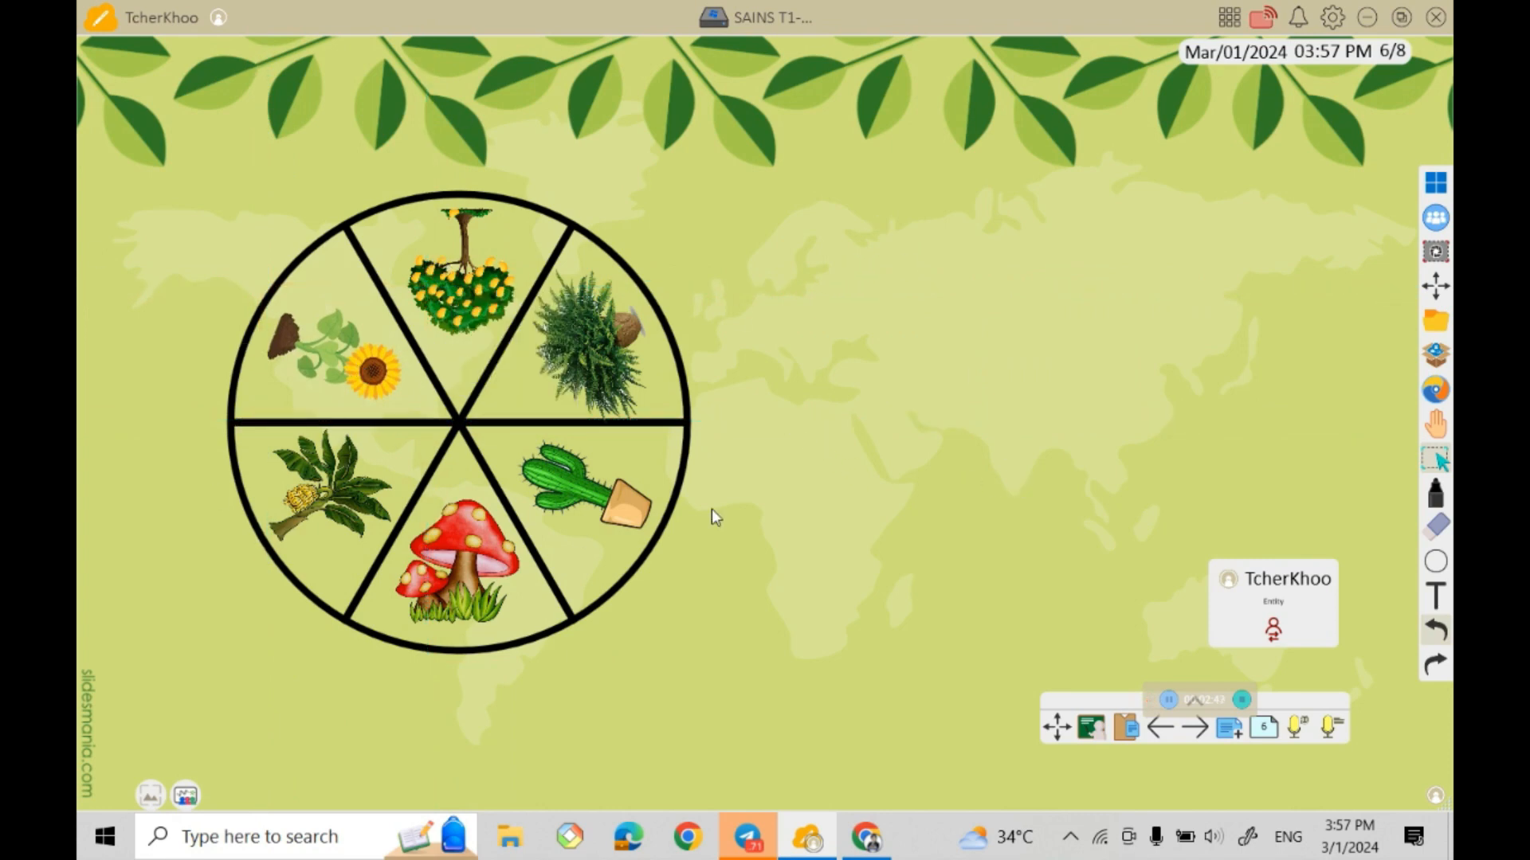
Group the wheel with its six images into one object and reposition it on the page's left half.
{"action": "left_click", "coordinate": [553, 231]}
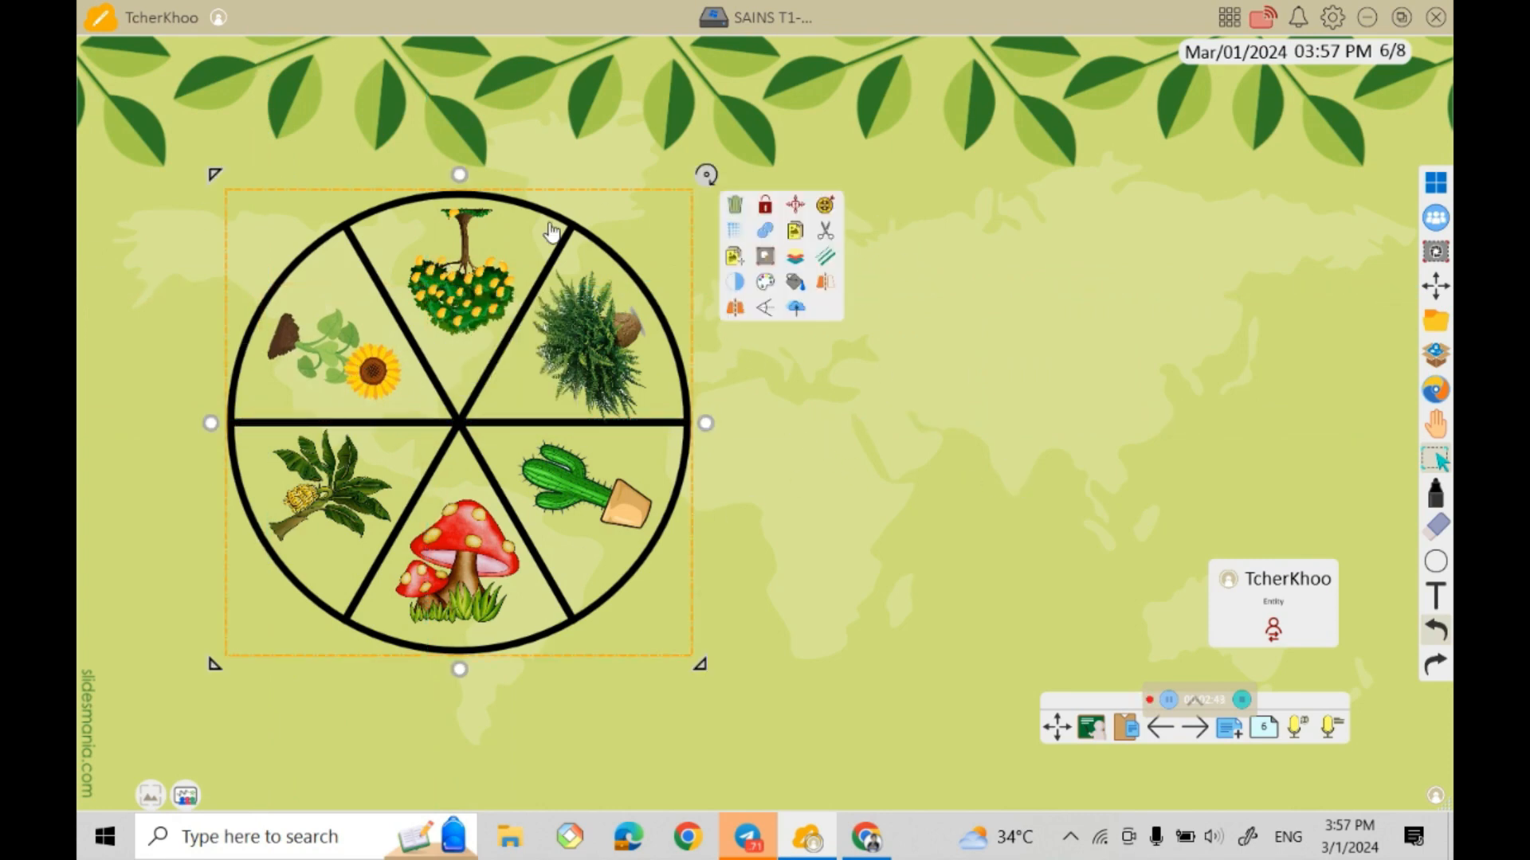
{"action": "left_click_drag", "start_coordinate": [554, 231], "coordinate": [586, 230]}
{"action": "left_click", "coordinate": [890, 446]}
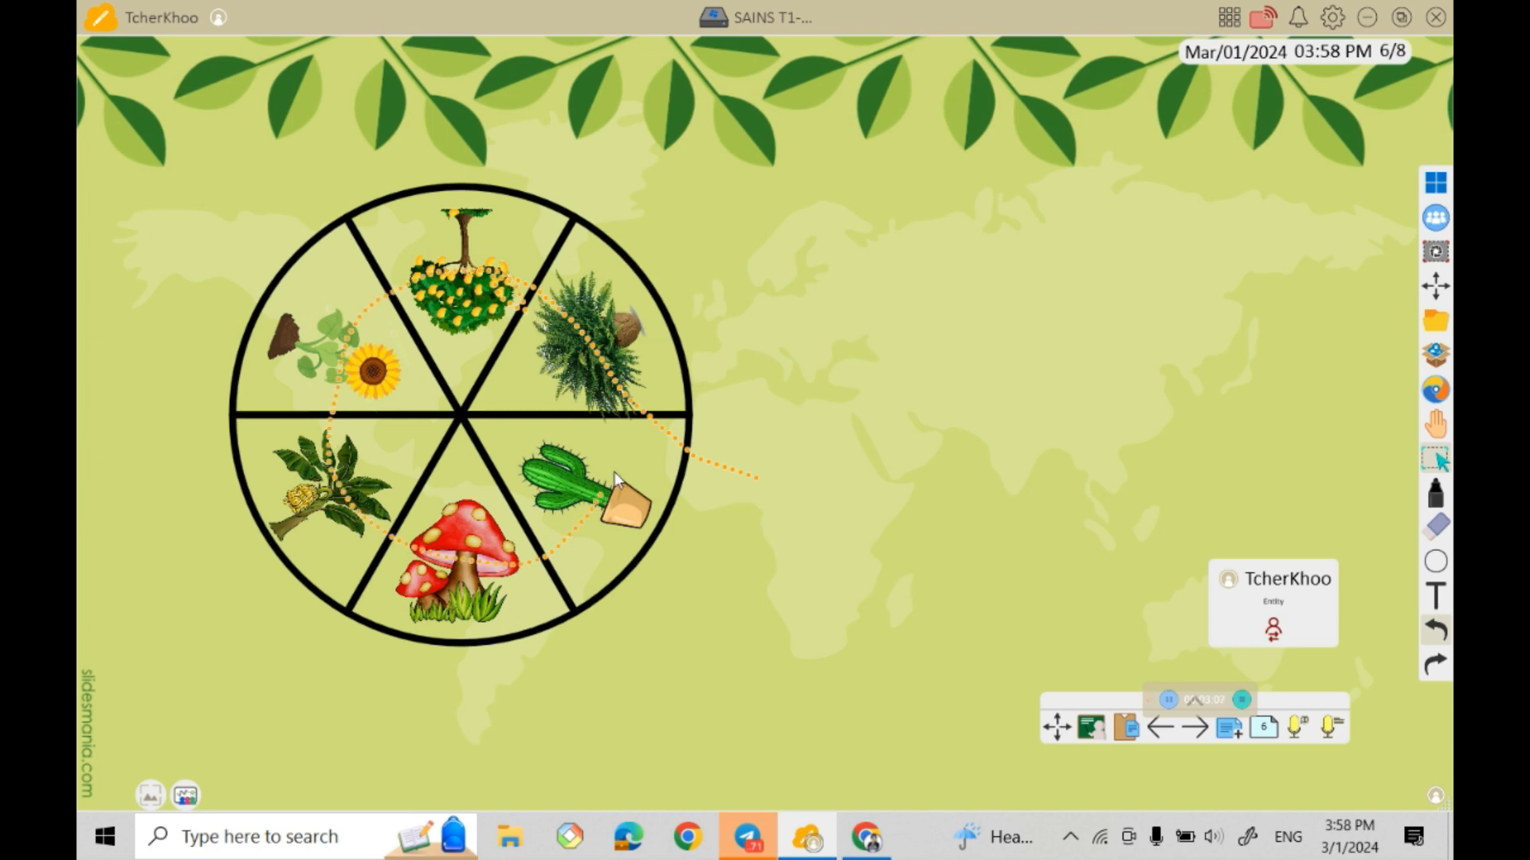
{"action": "left_click", "coordinate": [699, 290]}
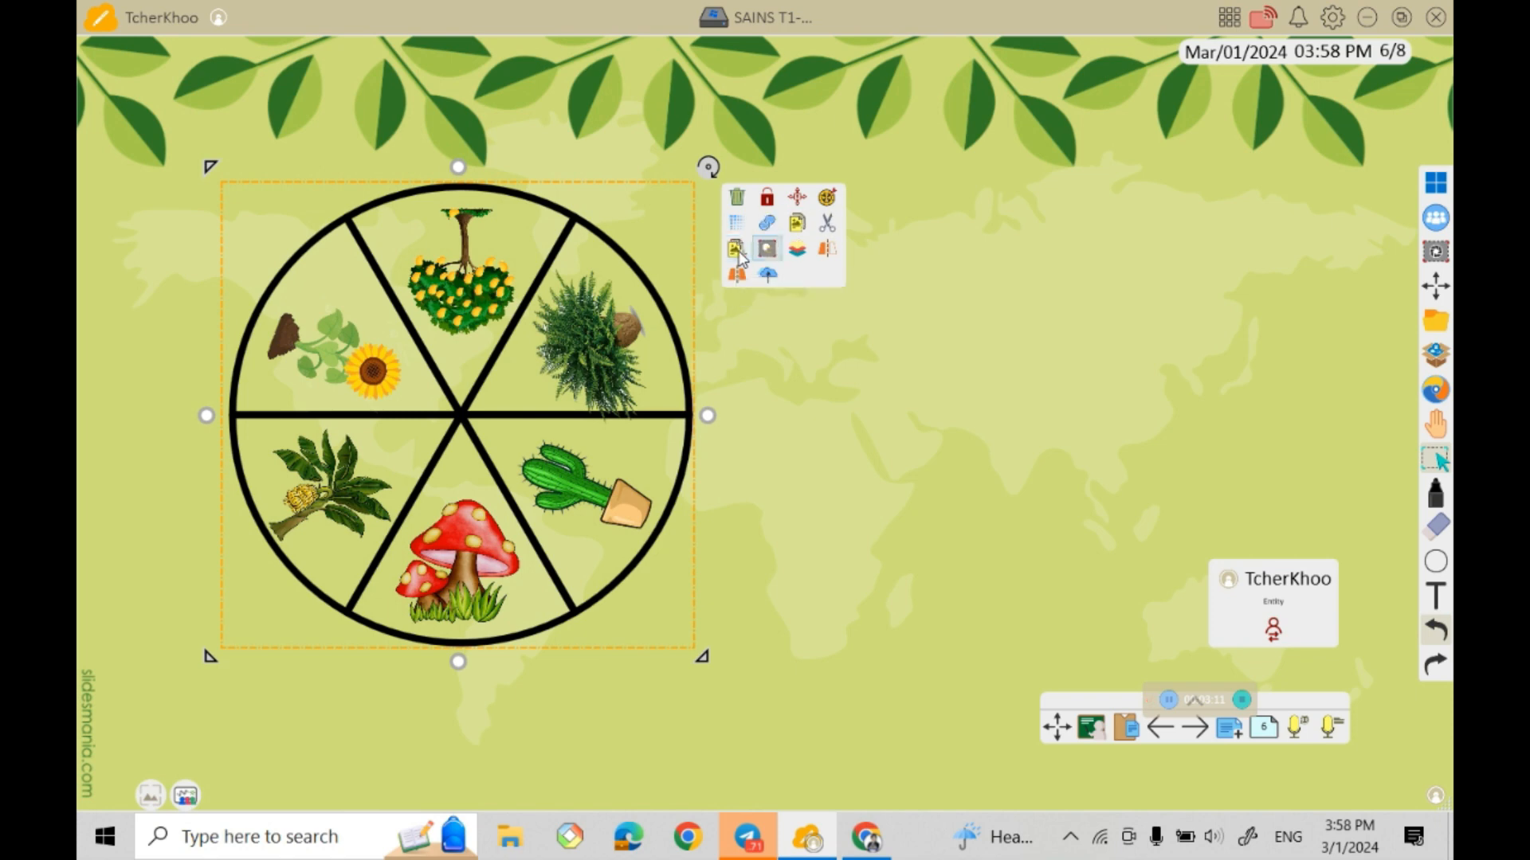
{"action": "left_click", "coordinate": [709, 425]}
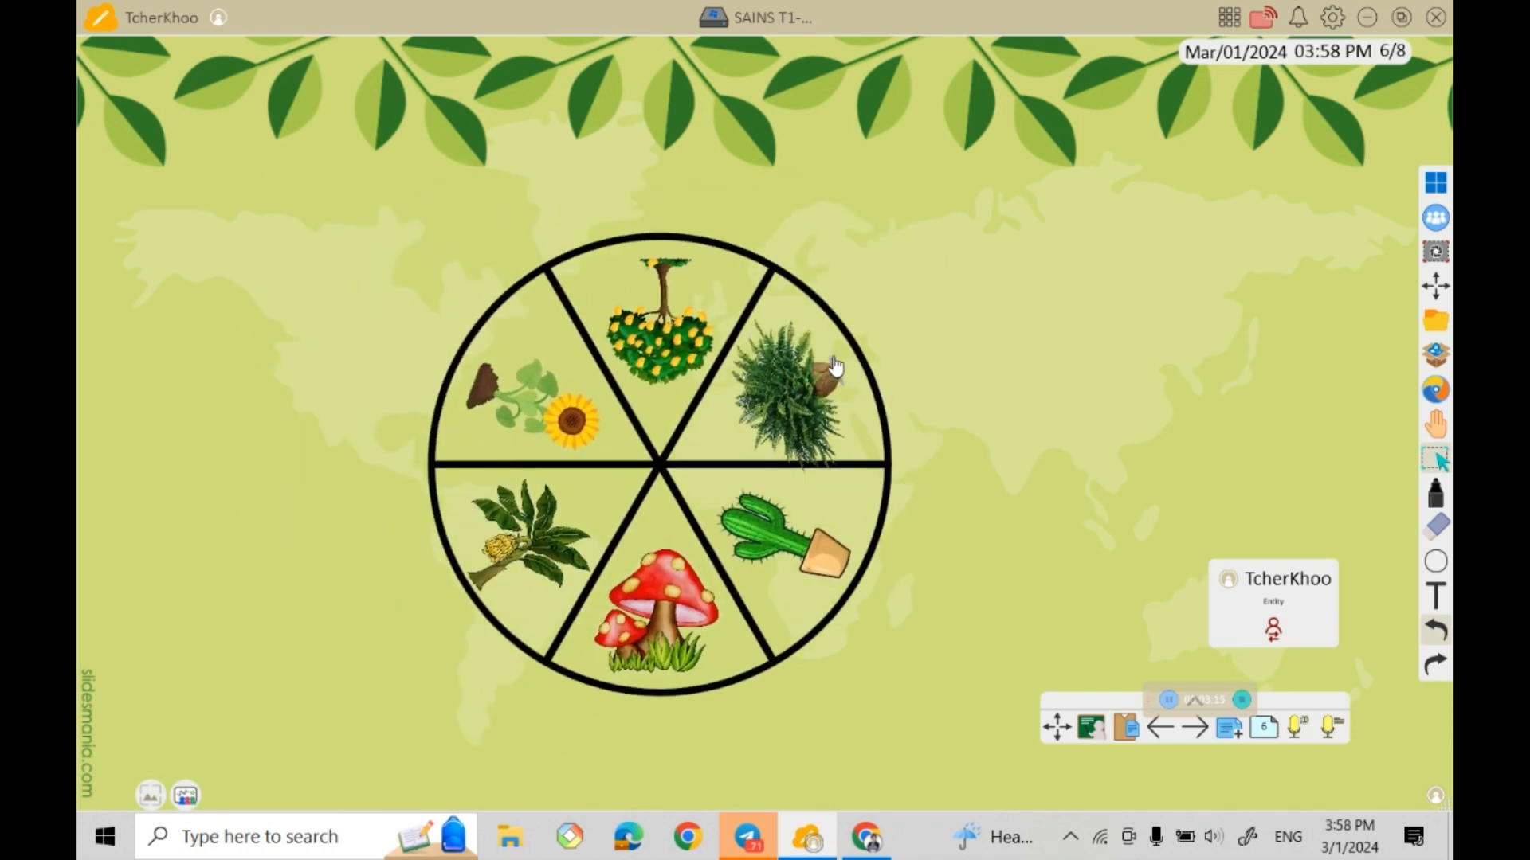
{"action": "left_click_drag", "start_coordinate": [809, 381], "coordinate": [659, 408]}
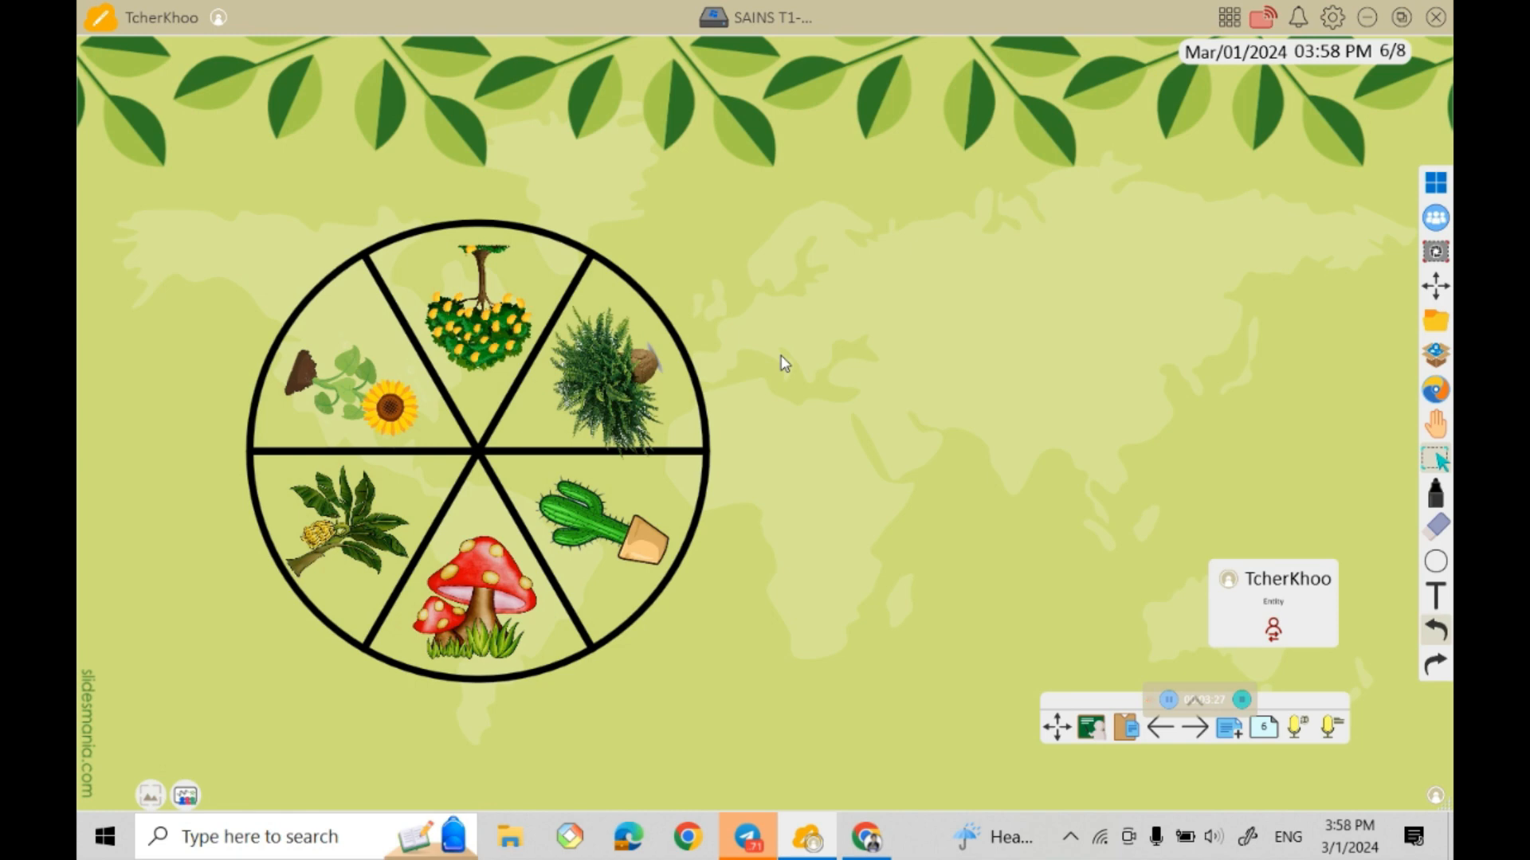
{"action": "left_click_drag", "start_coordinate": [608, 396], "coordinate": [607, 389]}
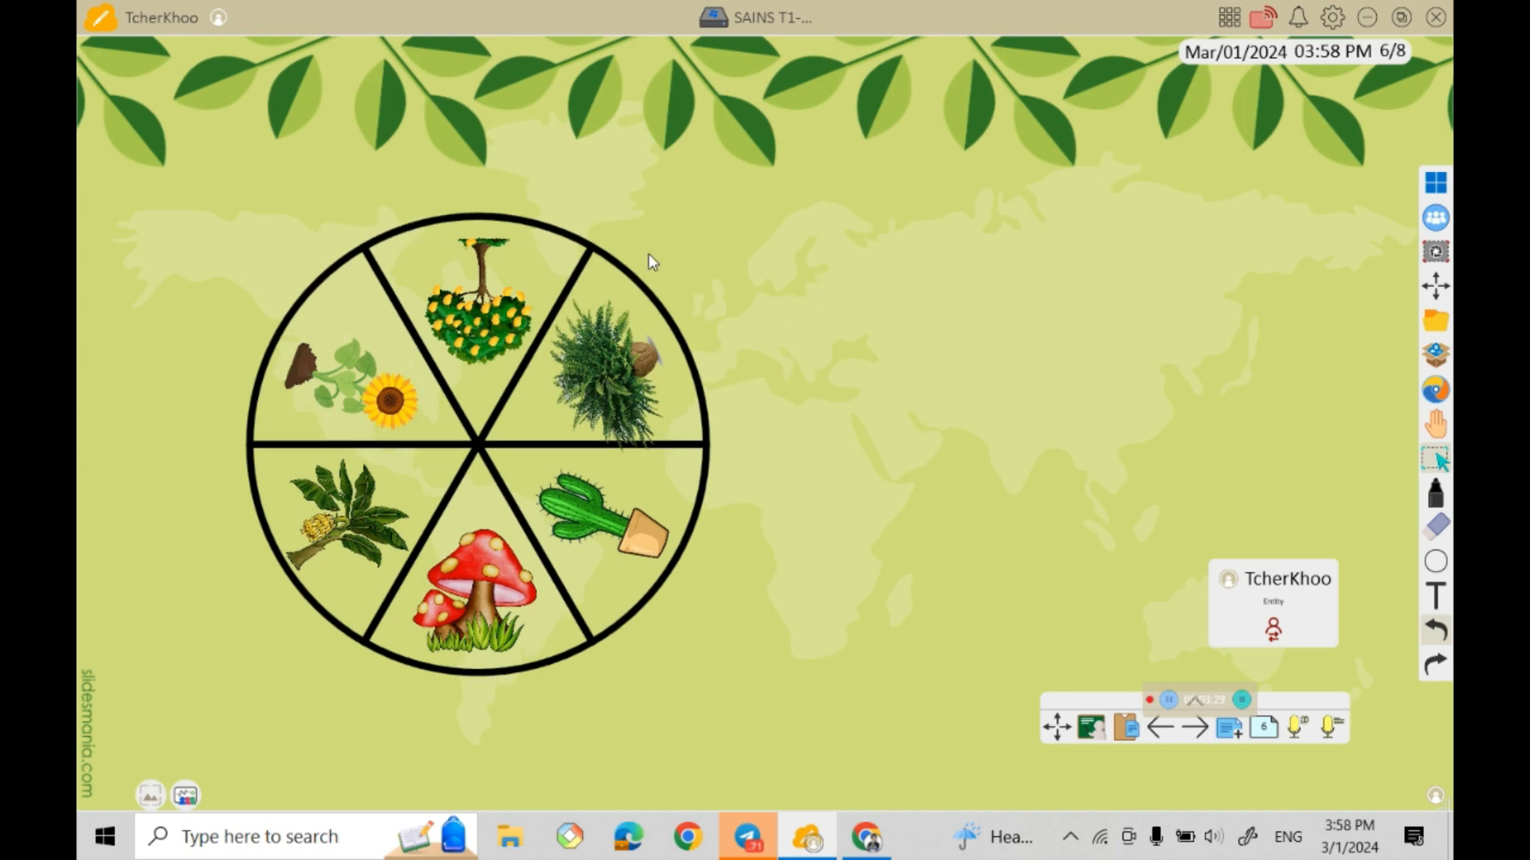
Apply the spin function to the grouped wheel and spin it as a test.
{"action": "left_click", "coordinate": [652, 298]}
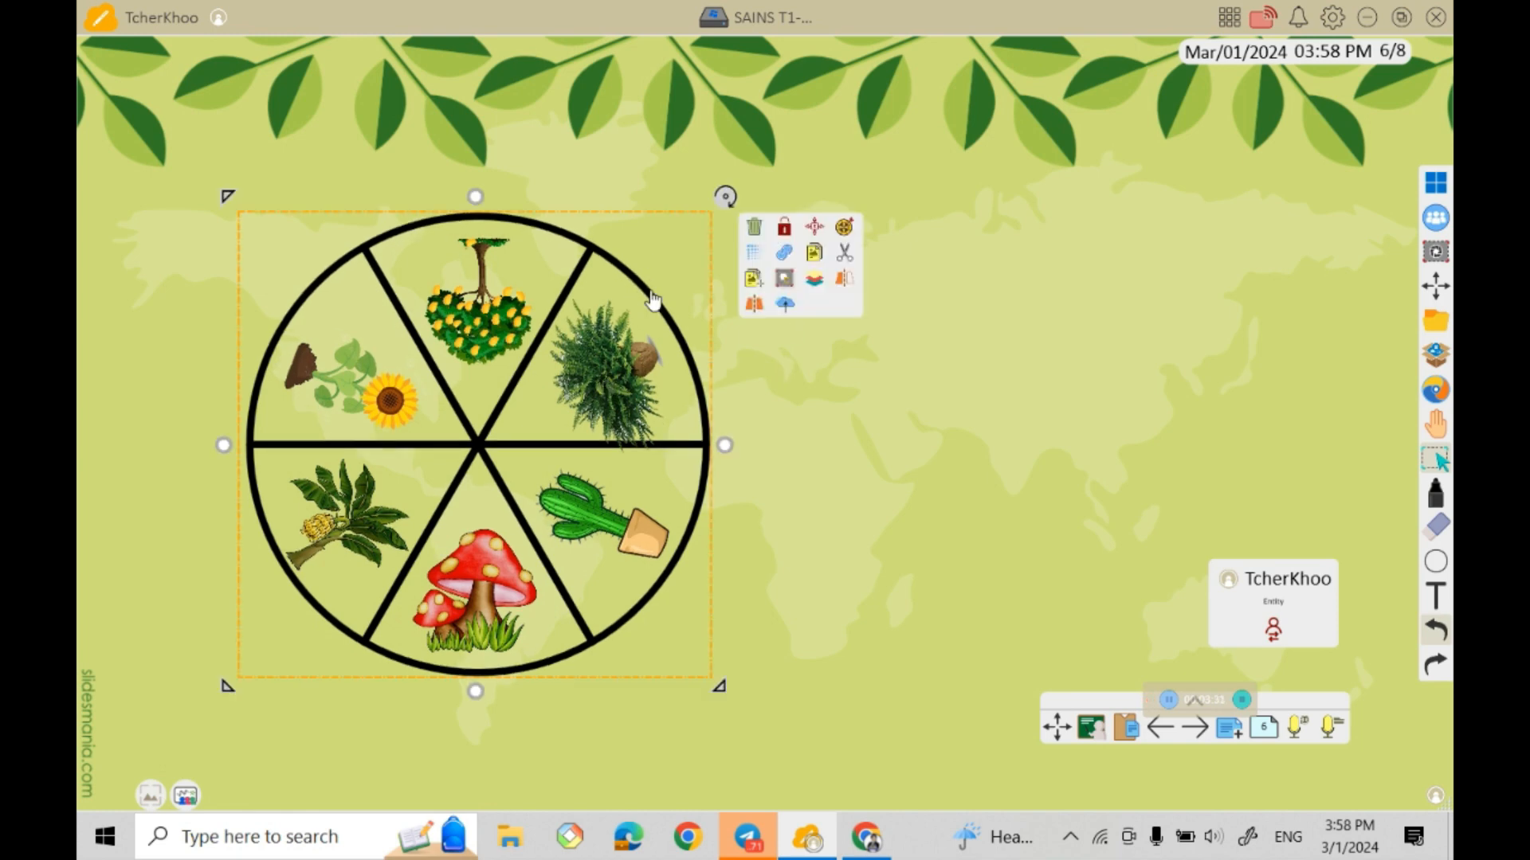
{"action": "left_click", "coordinate": [843, 227]}
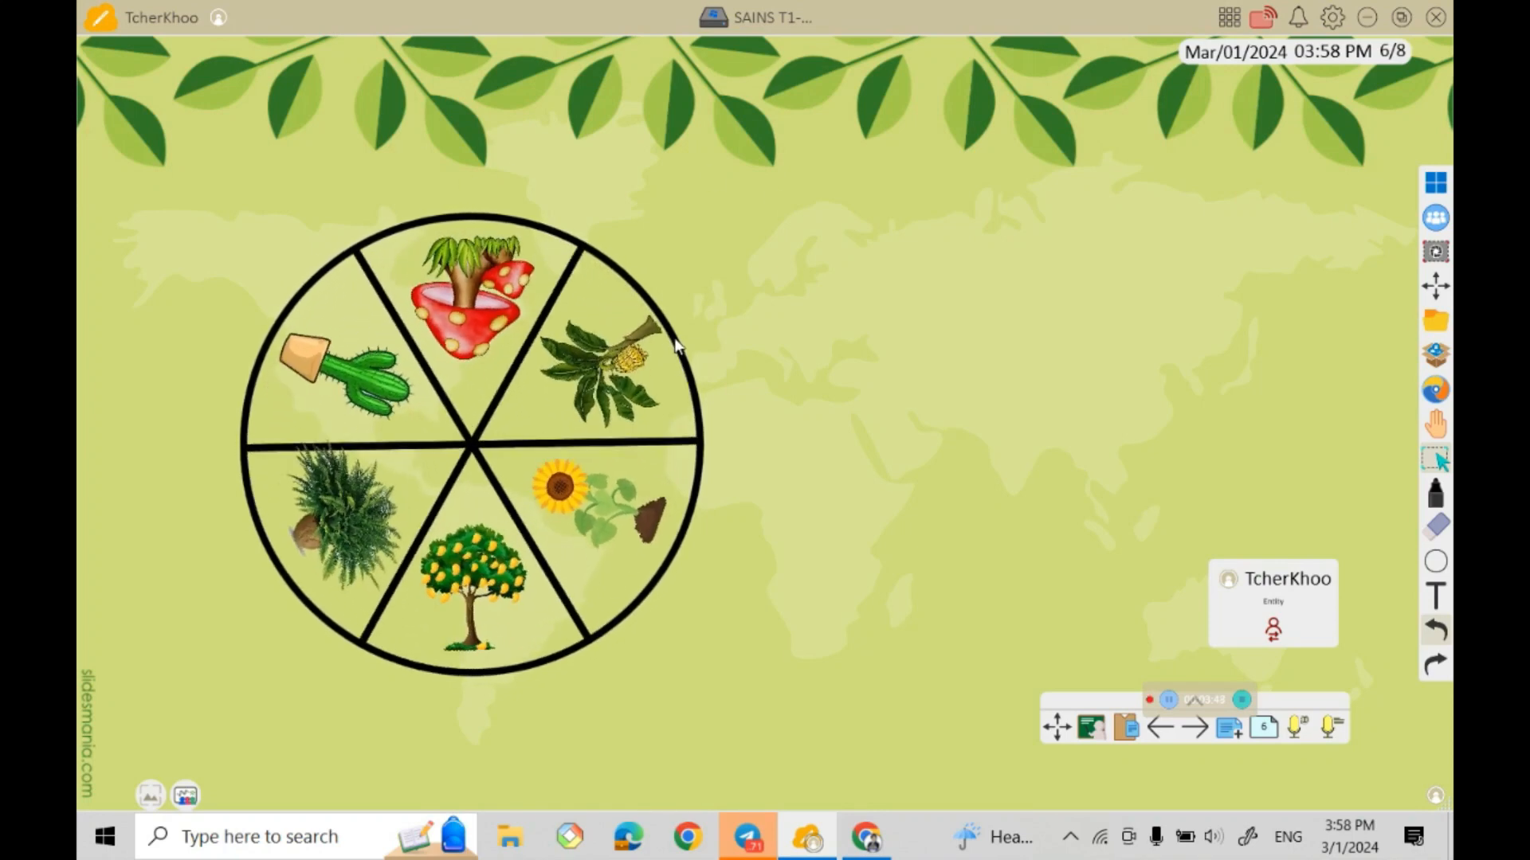
{"action": "left_click", "coordinate": [676, 347]}
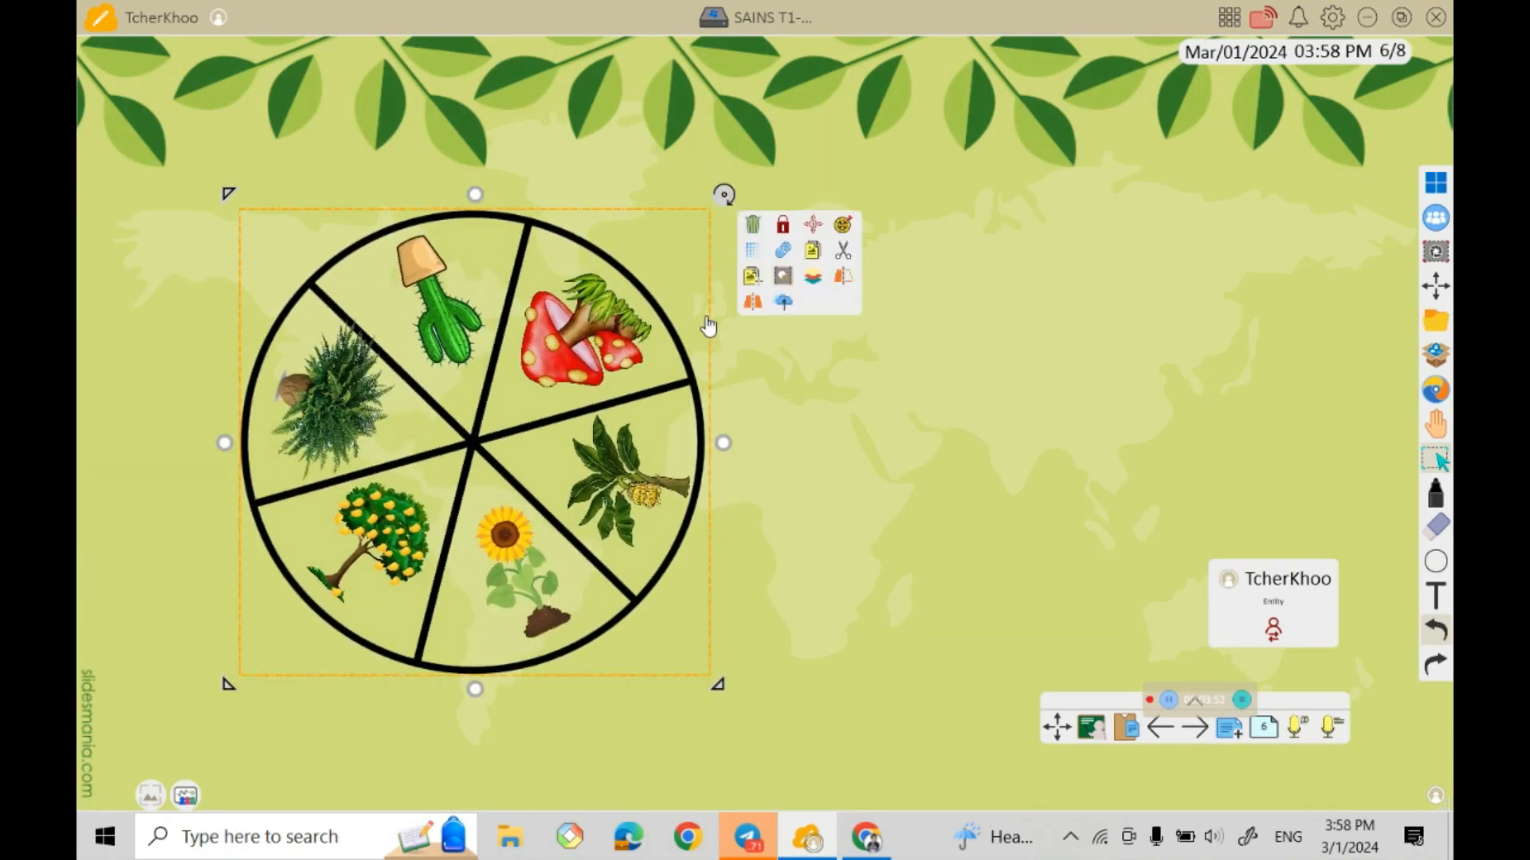
{"action": "left_click", "coordinate": [765, 372]}
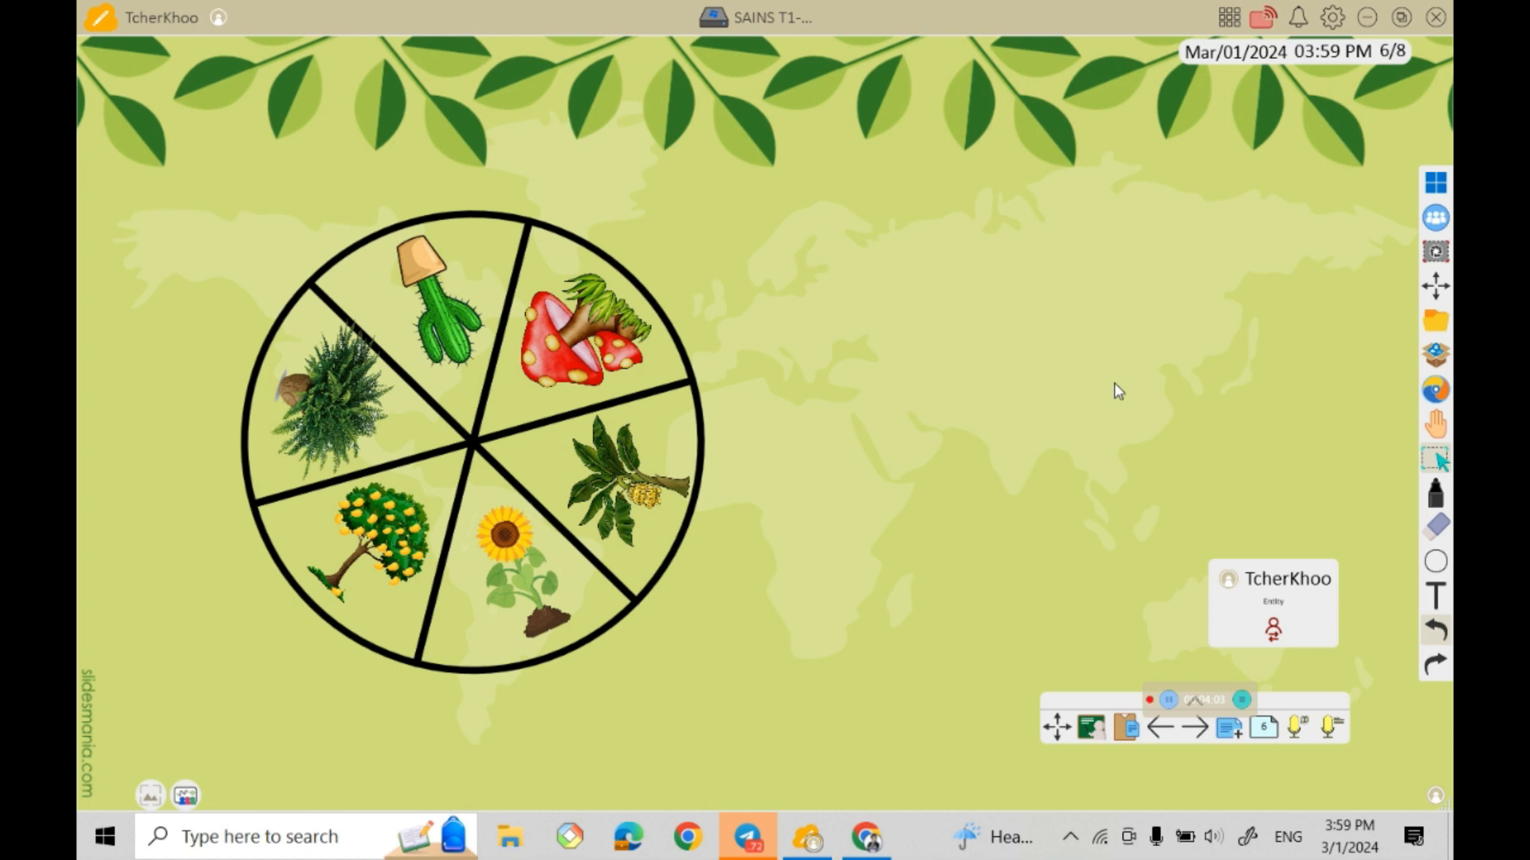
Unlock the red arrow on the wheel of page 5 and copy it.
{"action": "left_click", "coordinate": [1163, 736]}
{"action": "left_click", "coordinate": [380, 273]}
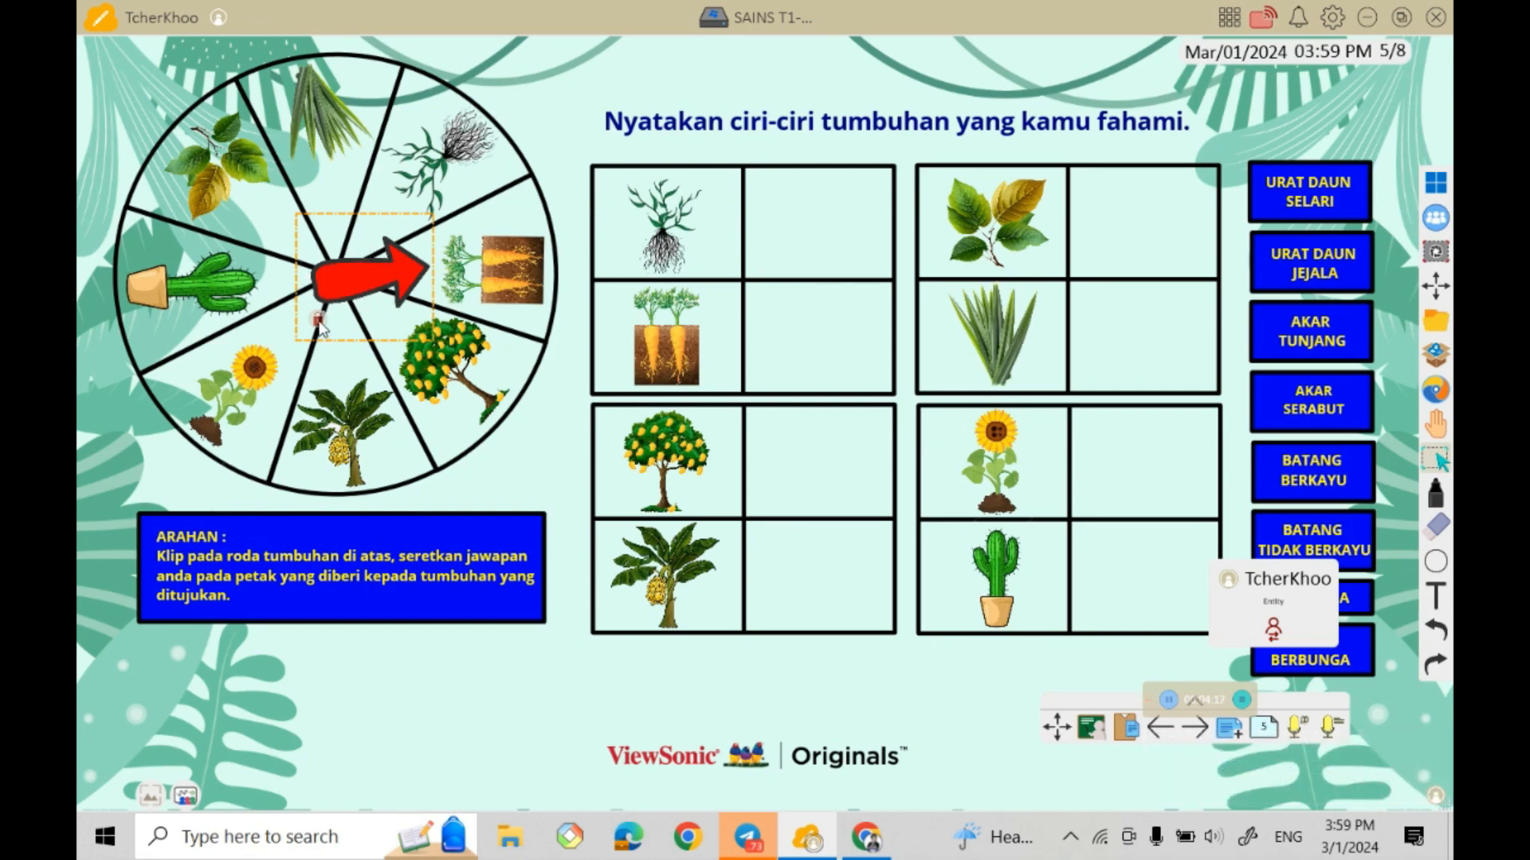
{"action": "left_click", "coordinate": [319, 322]}
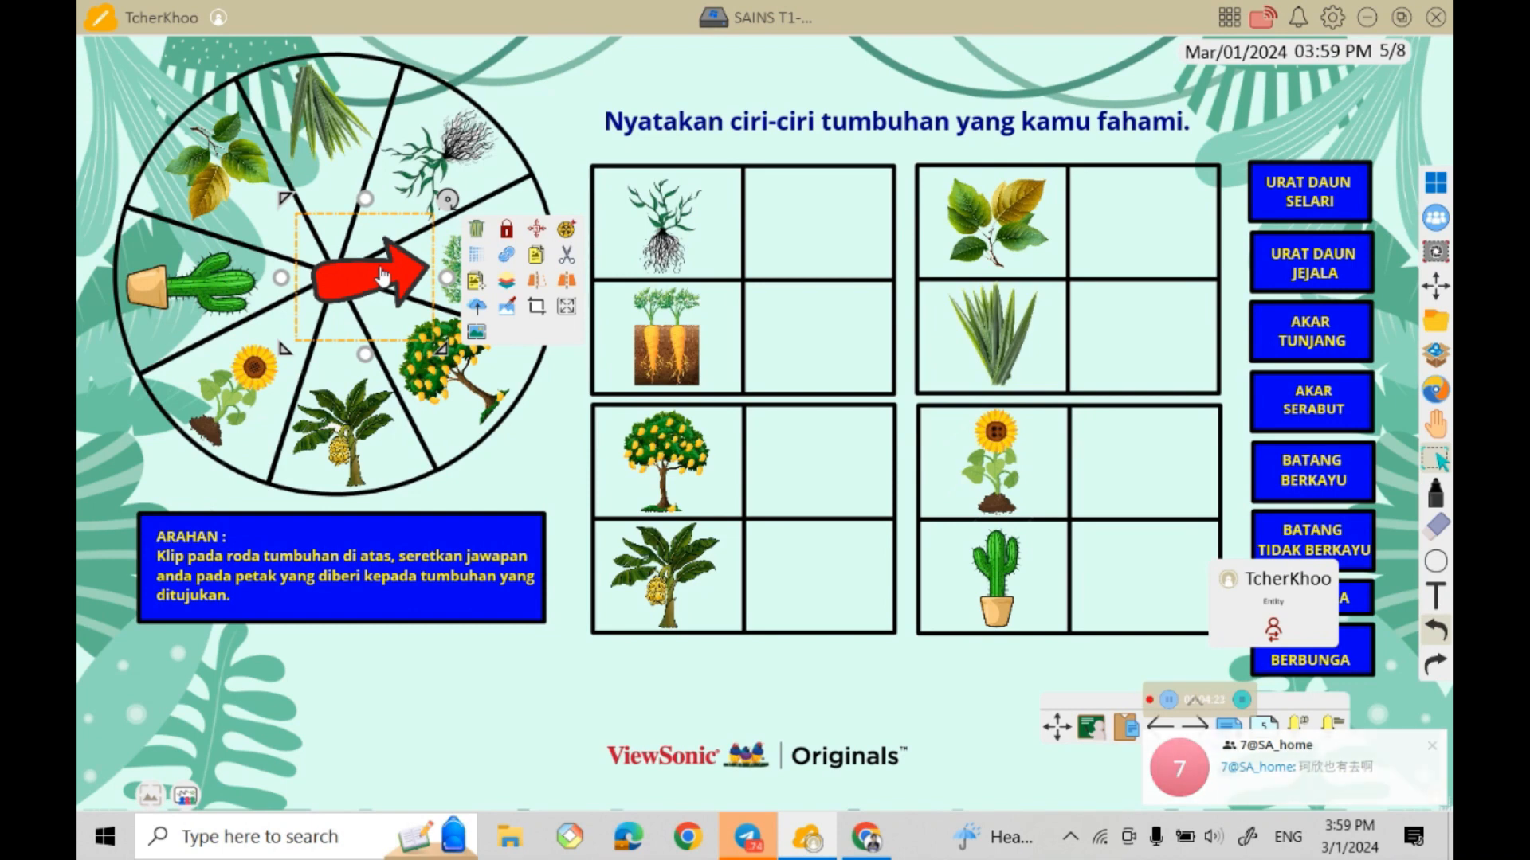
{"action": "left_click", "coordinate": [536, 255]}
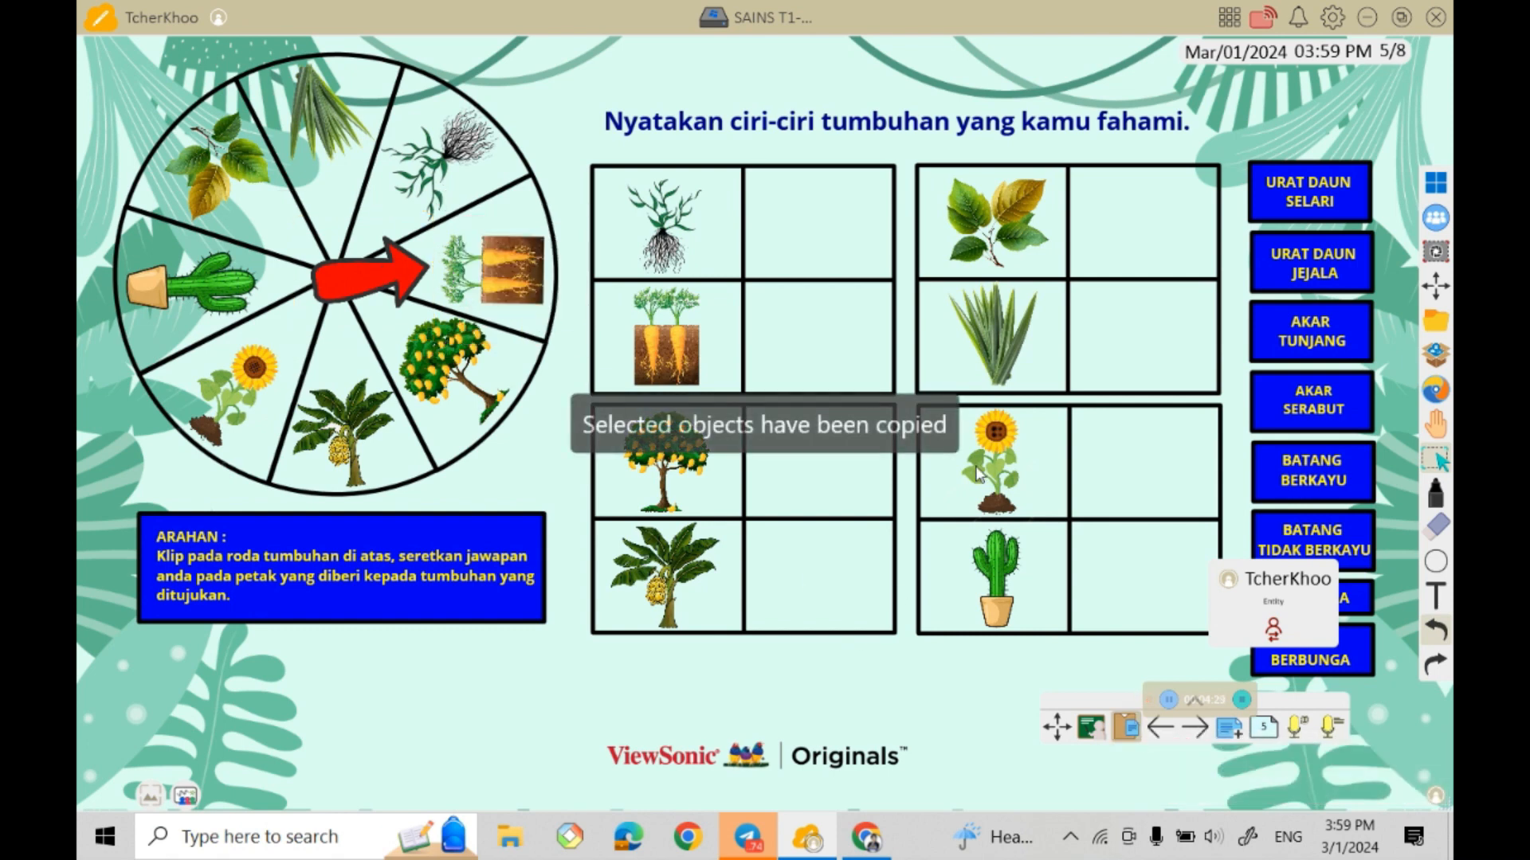
Paste the copied red arrow on page 6 and move it to the wheel's centre.
{"action": "left_click", "coordinate": [1196, 728]}
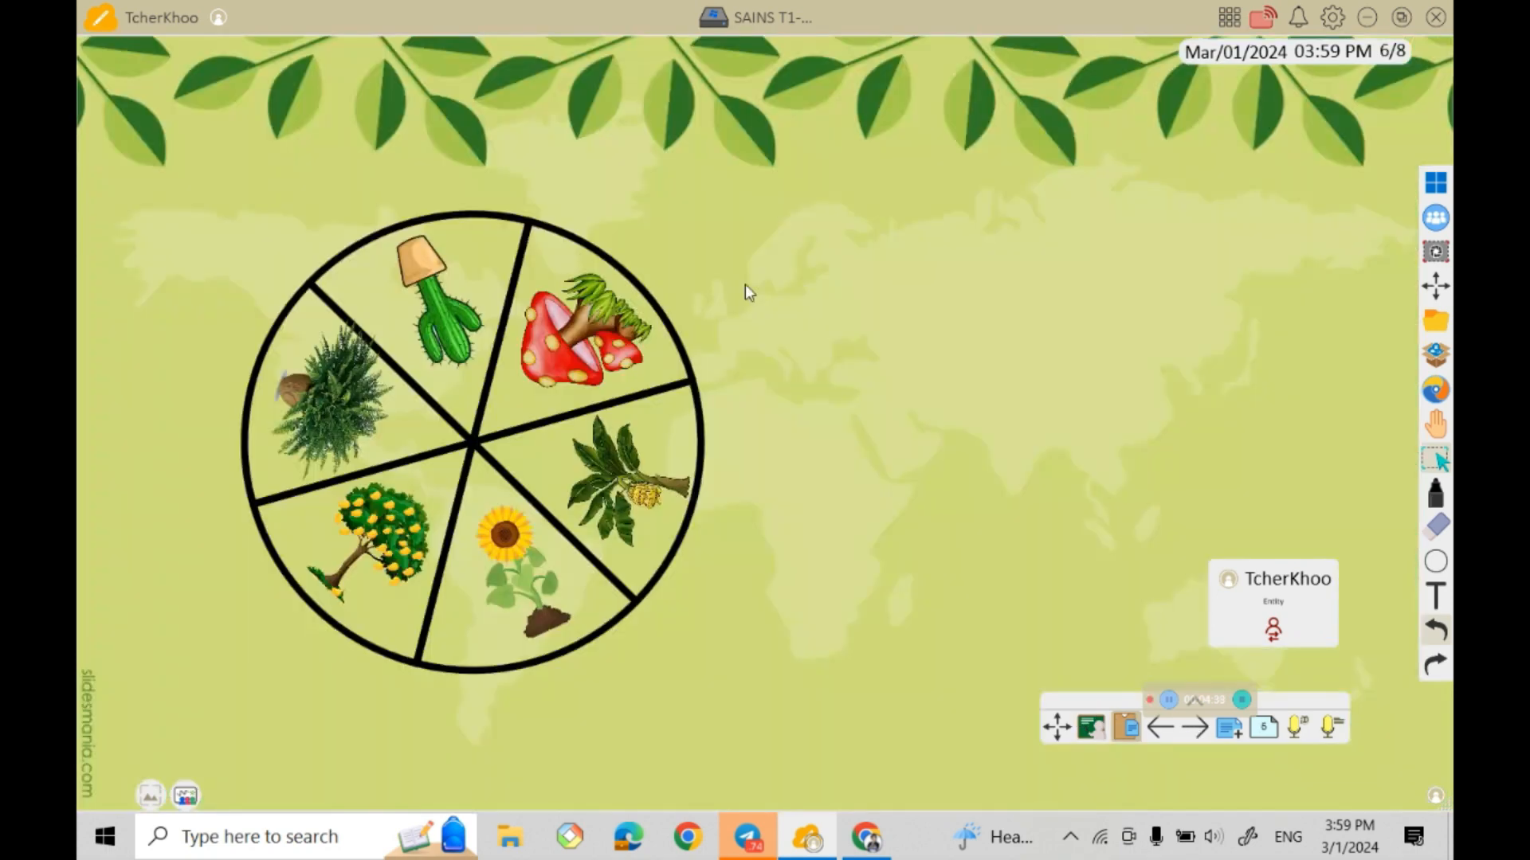
{"action": "left_click", "coordinate": [1125, 730]}
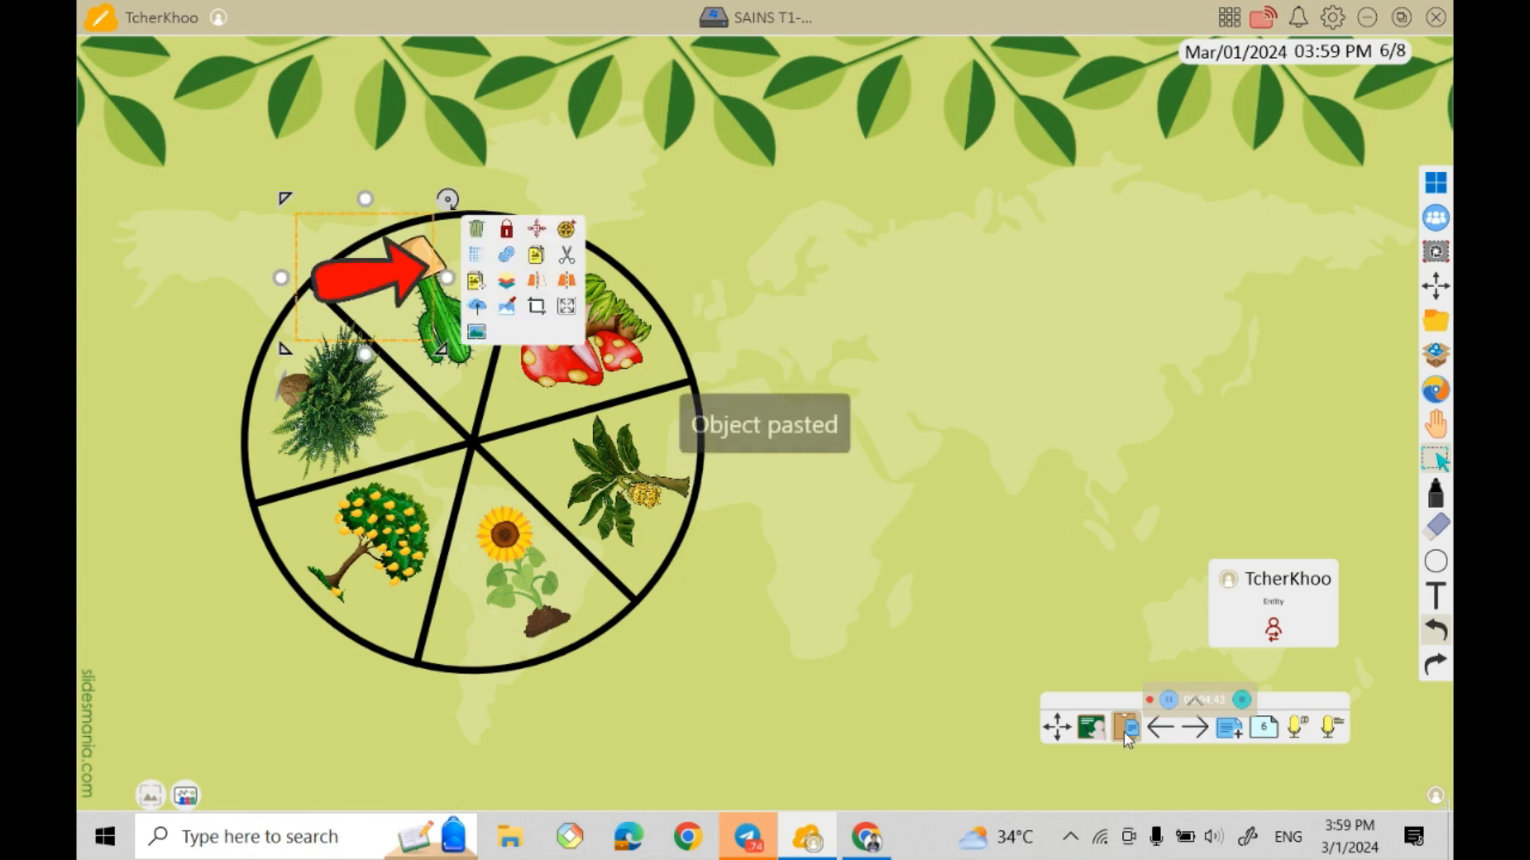
{"action": "left_click_drag", "start_coordinate": [382, 275], "coordinate": [518, 431]}
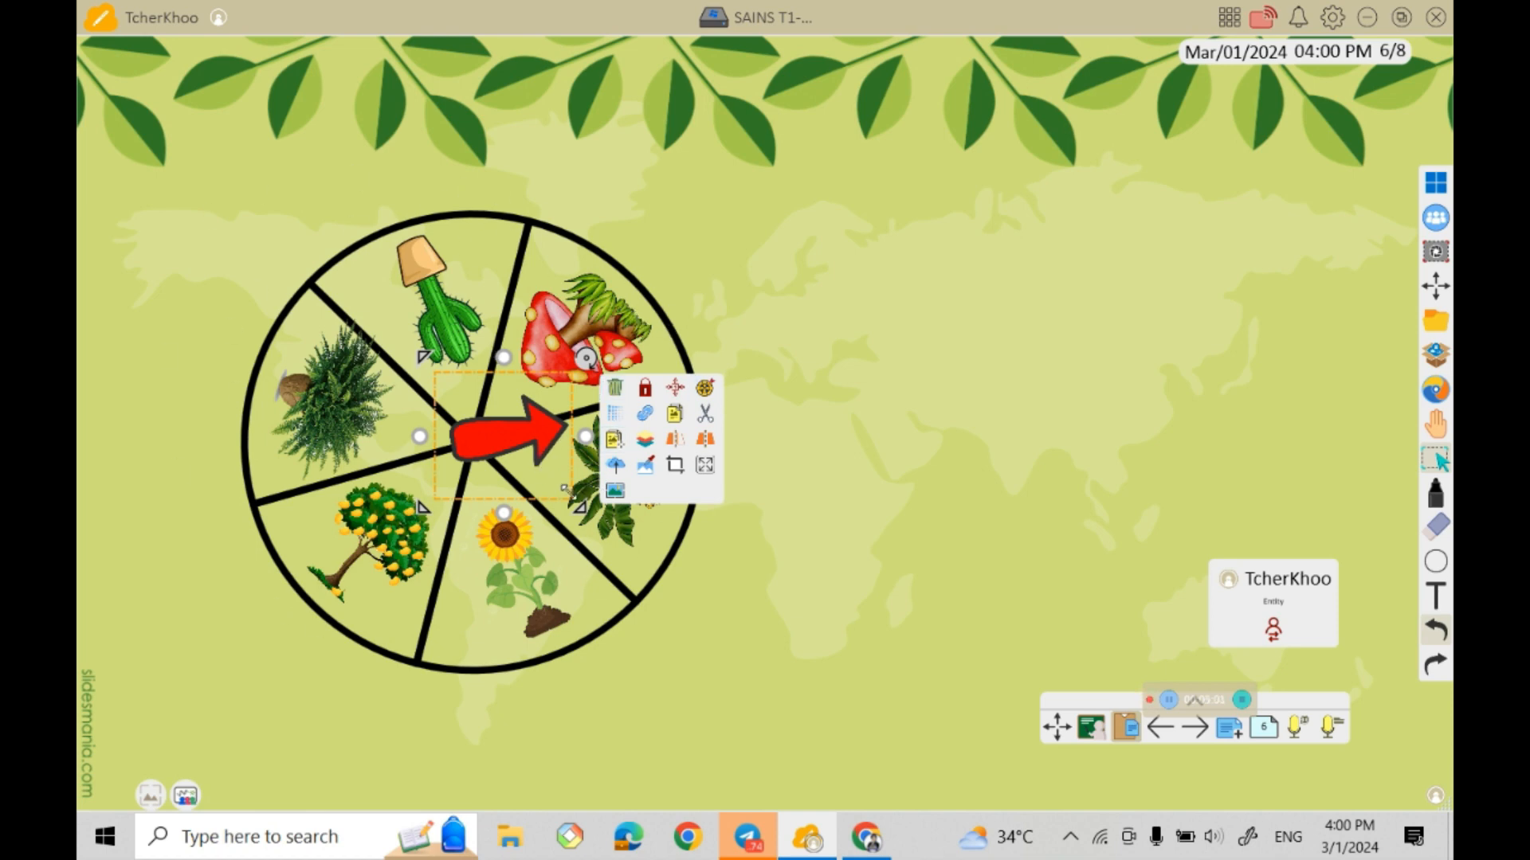
Straighten the red arrow to horizontal, lengthen it to the right from the wheel's centre, and lock it in place.
{"action": "mouse_move", "coordinate": [585, 358]}
{"action": "left_mouse_down"}
{"action": "mouse_move", "coordinate": [586, 396]}
{"action": "mouse_move", "coordinate": [588, 373]}
{"action": "left_mouse_up"}
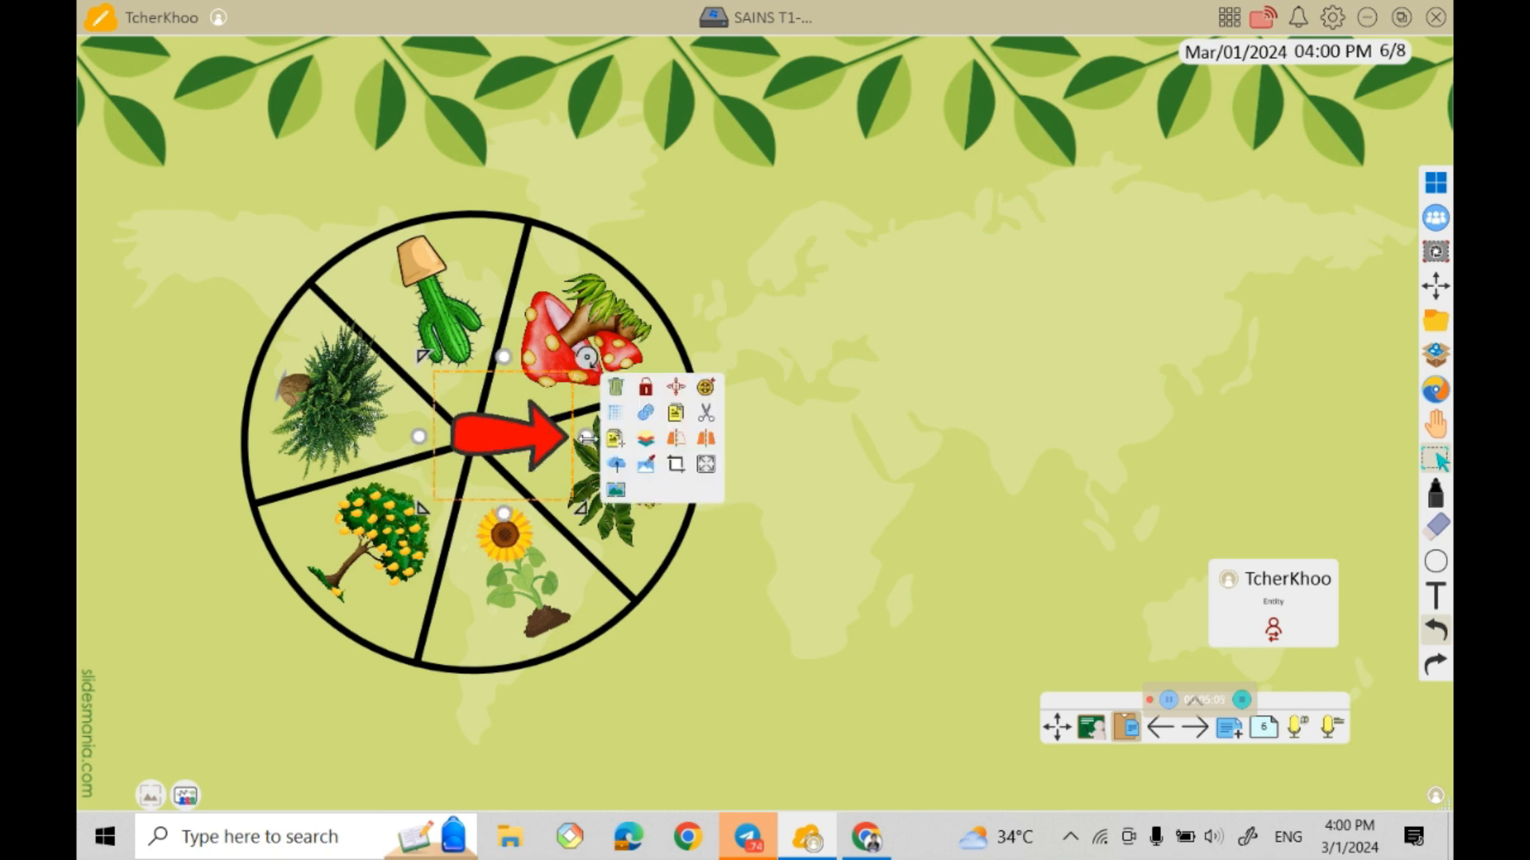
{"action": "left_click_drag", "start_coordinate": [588, 438], "coordinate": [629, 440]}
{"action": "left_click_drag", "start_coordinate": [537, 454], "coordinate": [530, 466]}
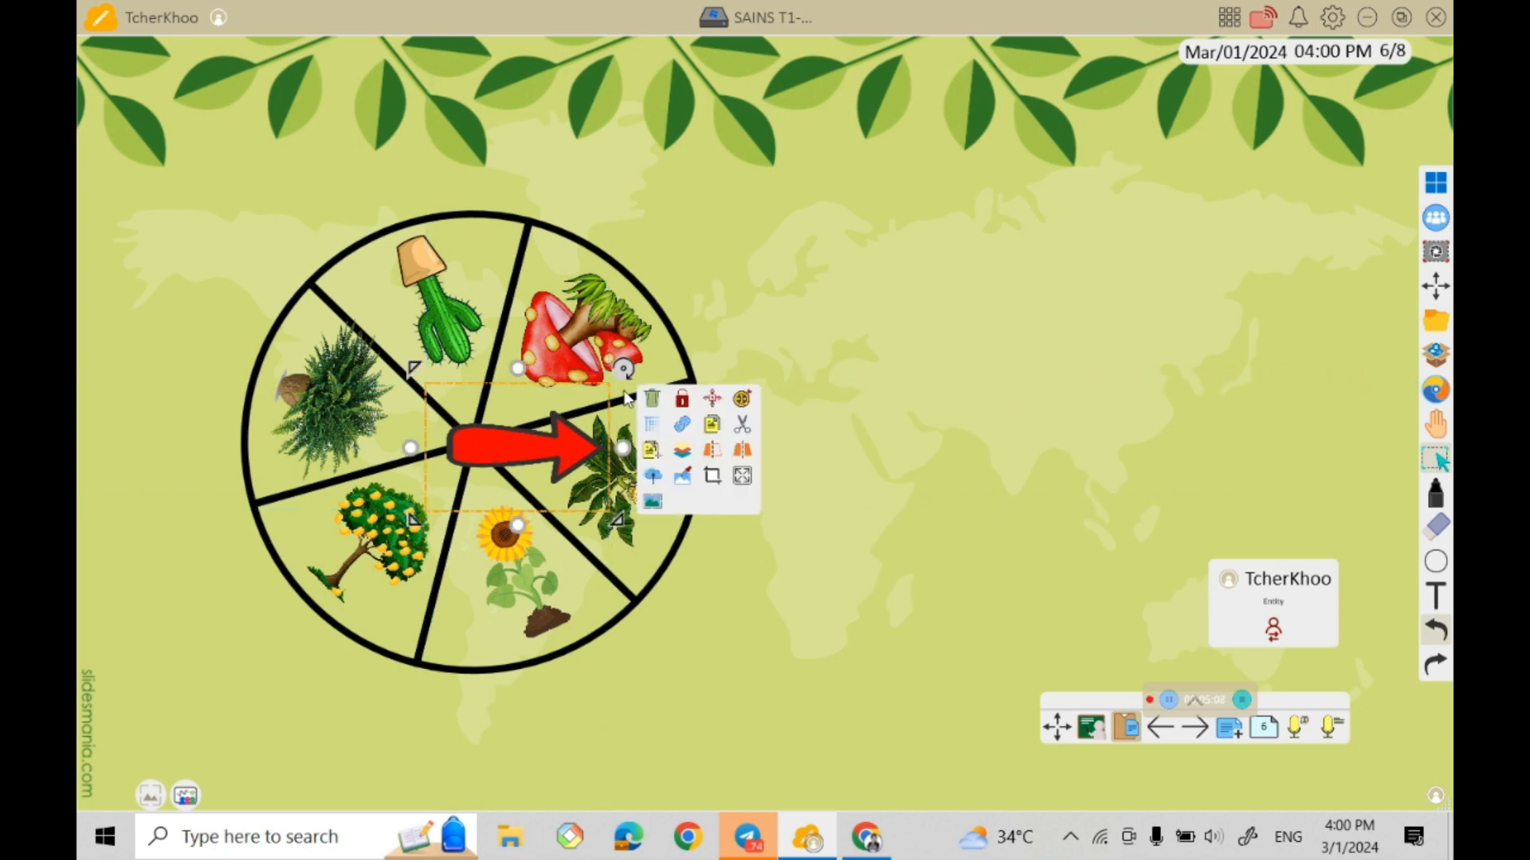
{"action": "left_click", "coordinate": [681, 403]}
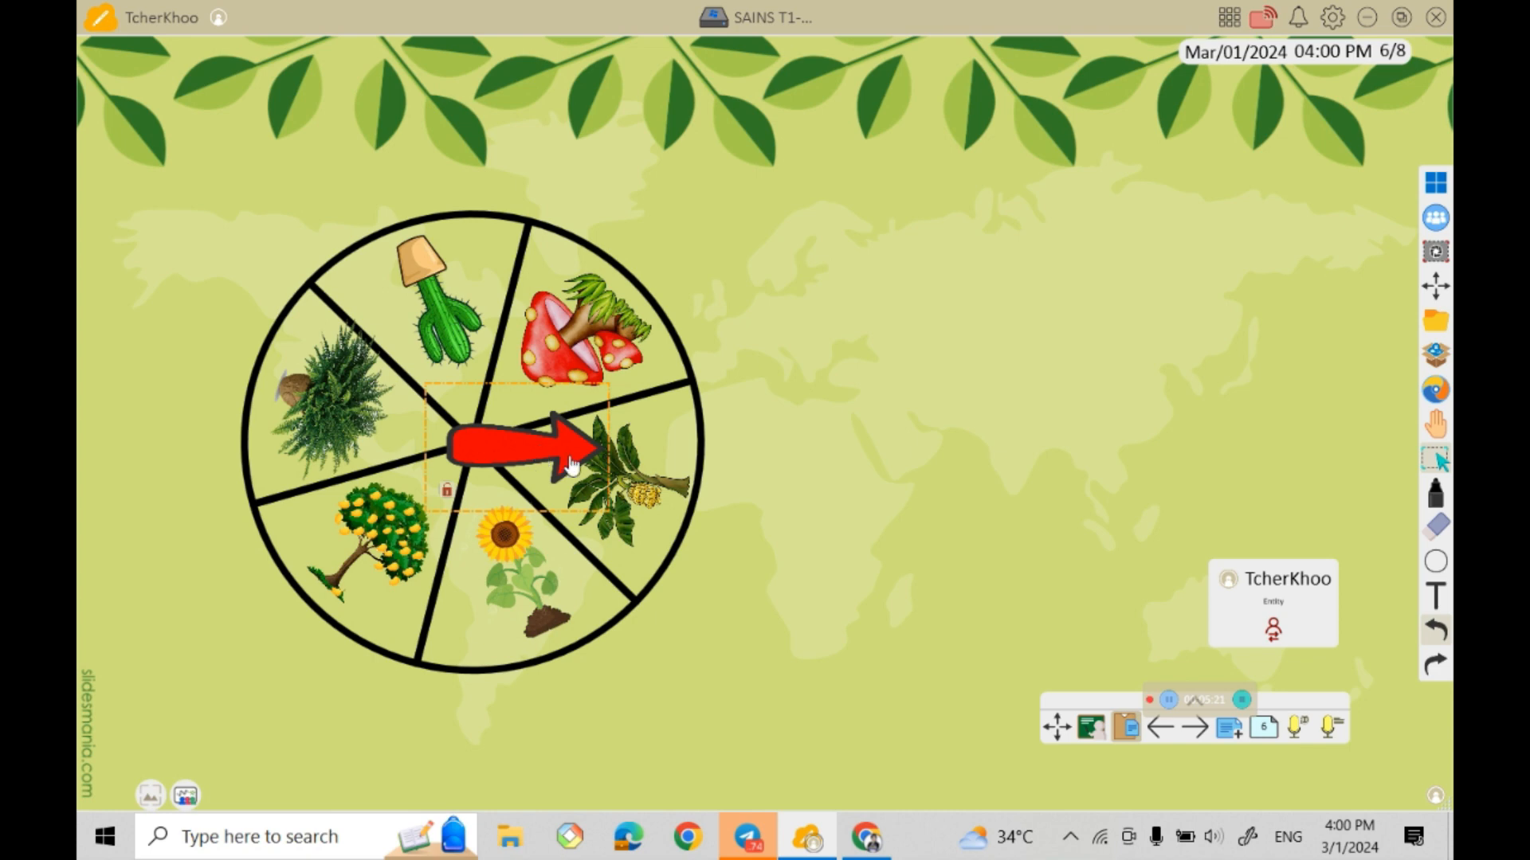
Use the spin function on the grouped wheel beneath the locked arrow.
{"action": "left_click", "coordinate": [665, 476]}
{"action": "left_click", "coordinate": [788, 408]}
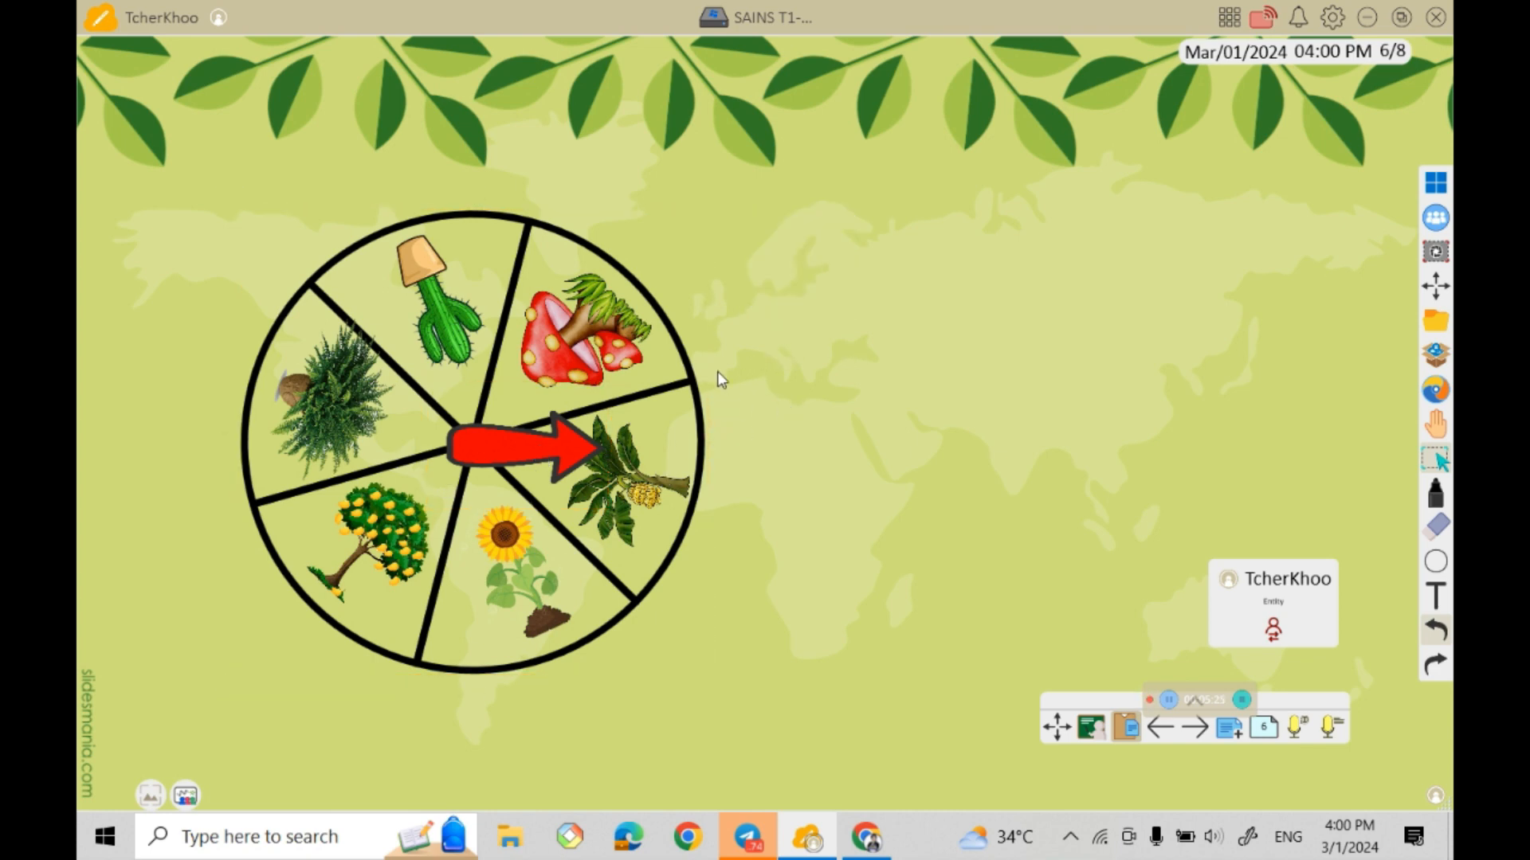
{"action": "left_click", "coordinate": [634, 308]}
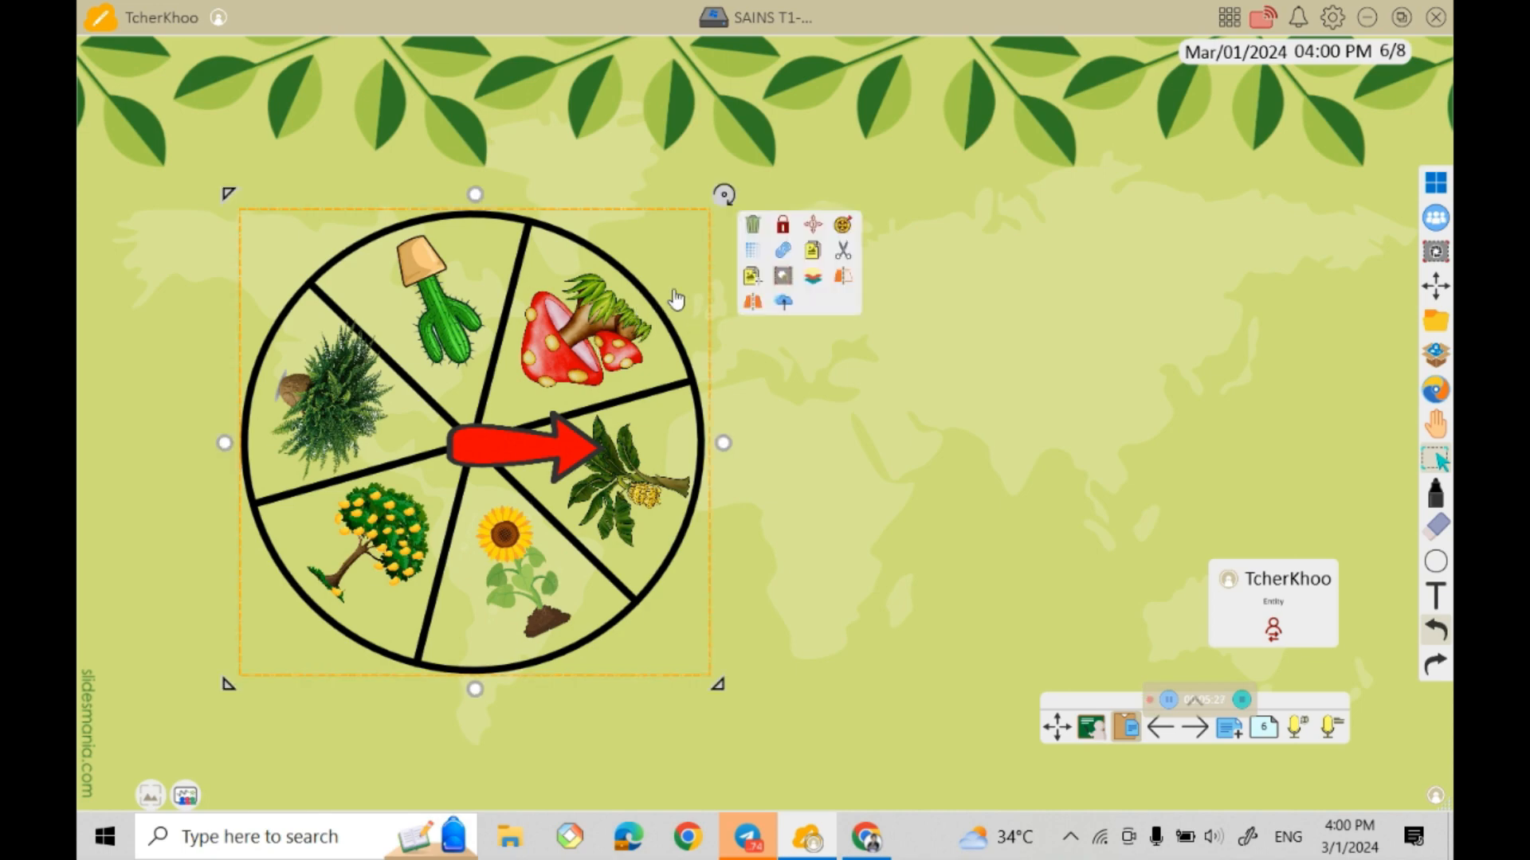
{"action": "left_click", "coordinate": [848, 226]}
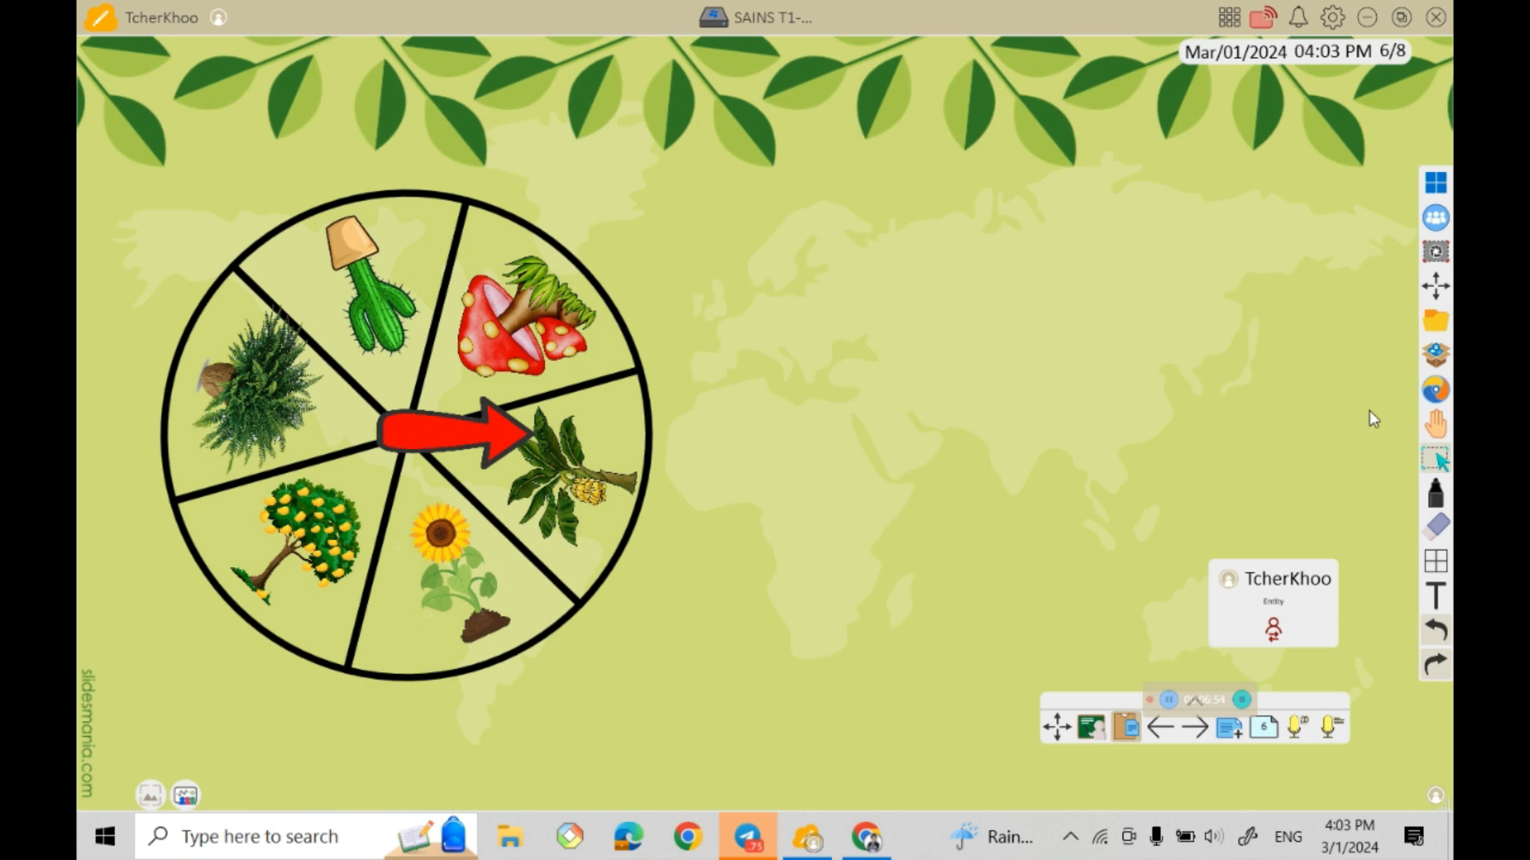
Draw a black two-by-two grid shape in the free area beside the wheel.
{"action": "left_click", "coordinate": [1438, 562]}
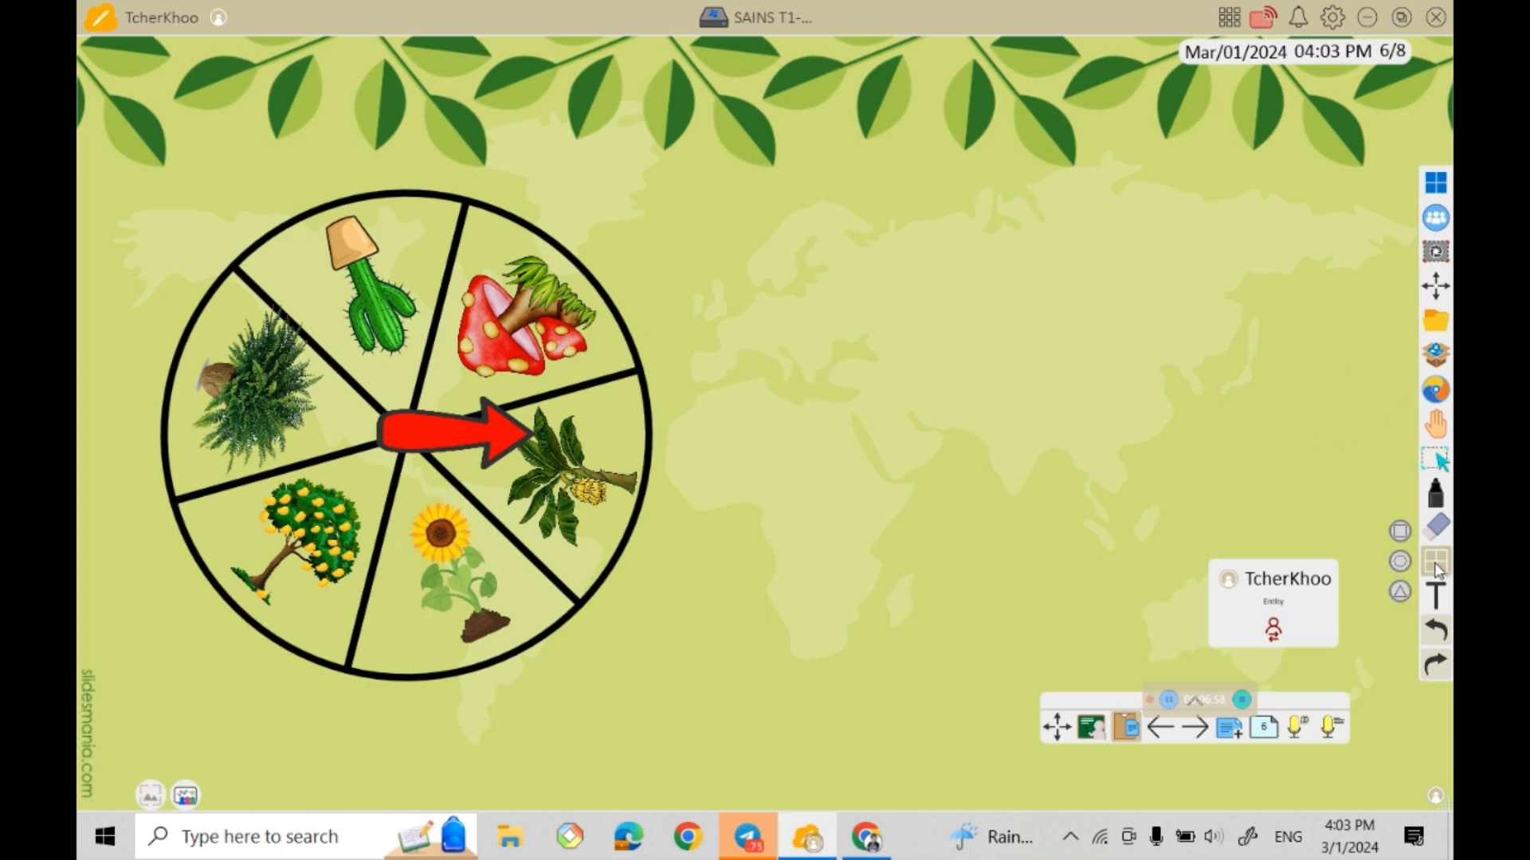
{"action": "left_click", "coordinate": [1434, 562]}
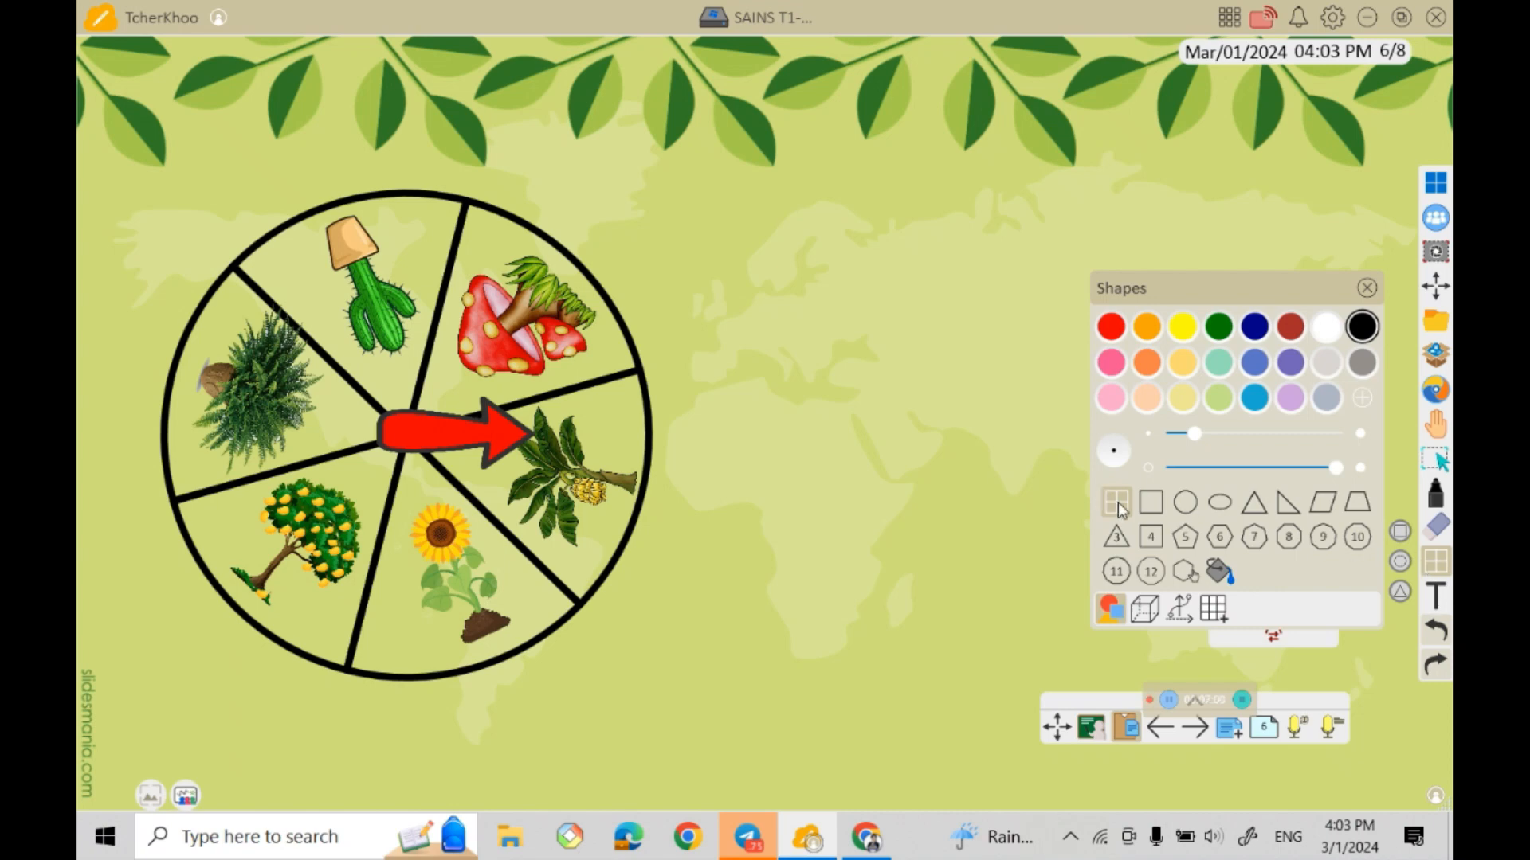
{"action": "left_click_drag", "start_coordinate": [700, 187], "coordinate": [1153, 396]}
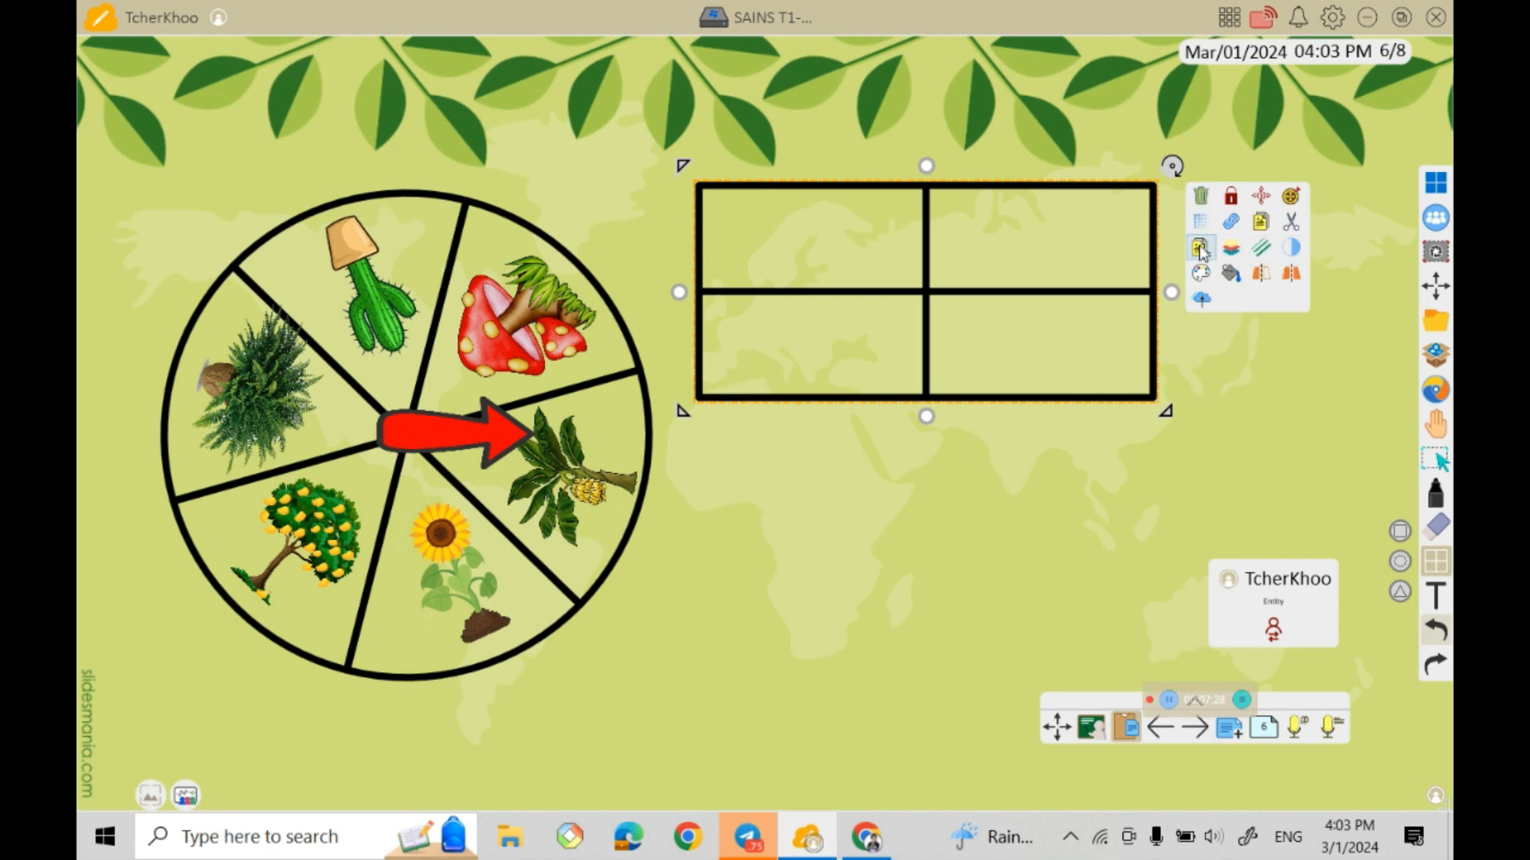
Make the grid infinitely clonable and stack two copies of it directly below the original.
{"action": "left_click_drag", "start_coordinate": [1201, 253], "coordinate": [815, 371]}
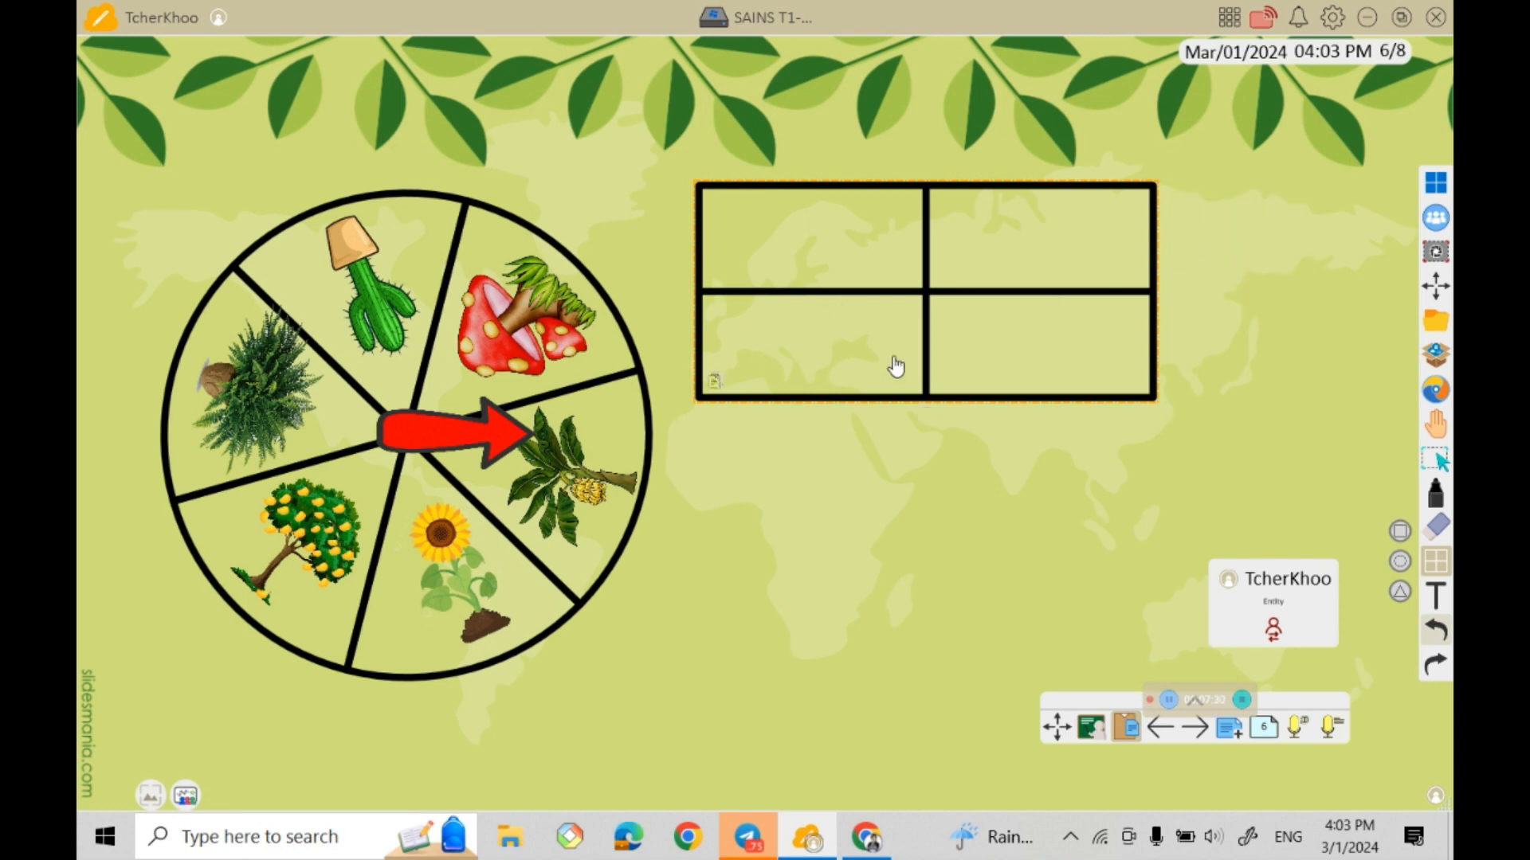
{"action": "left_click_drag", "start_coordinate": [913, 298], "coordinate": [913, 506]}
{"action": "left_click", "coordinate": [886, 305]}
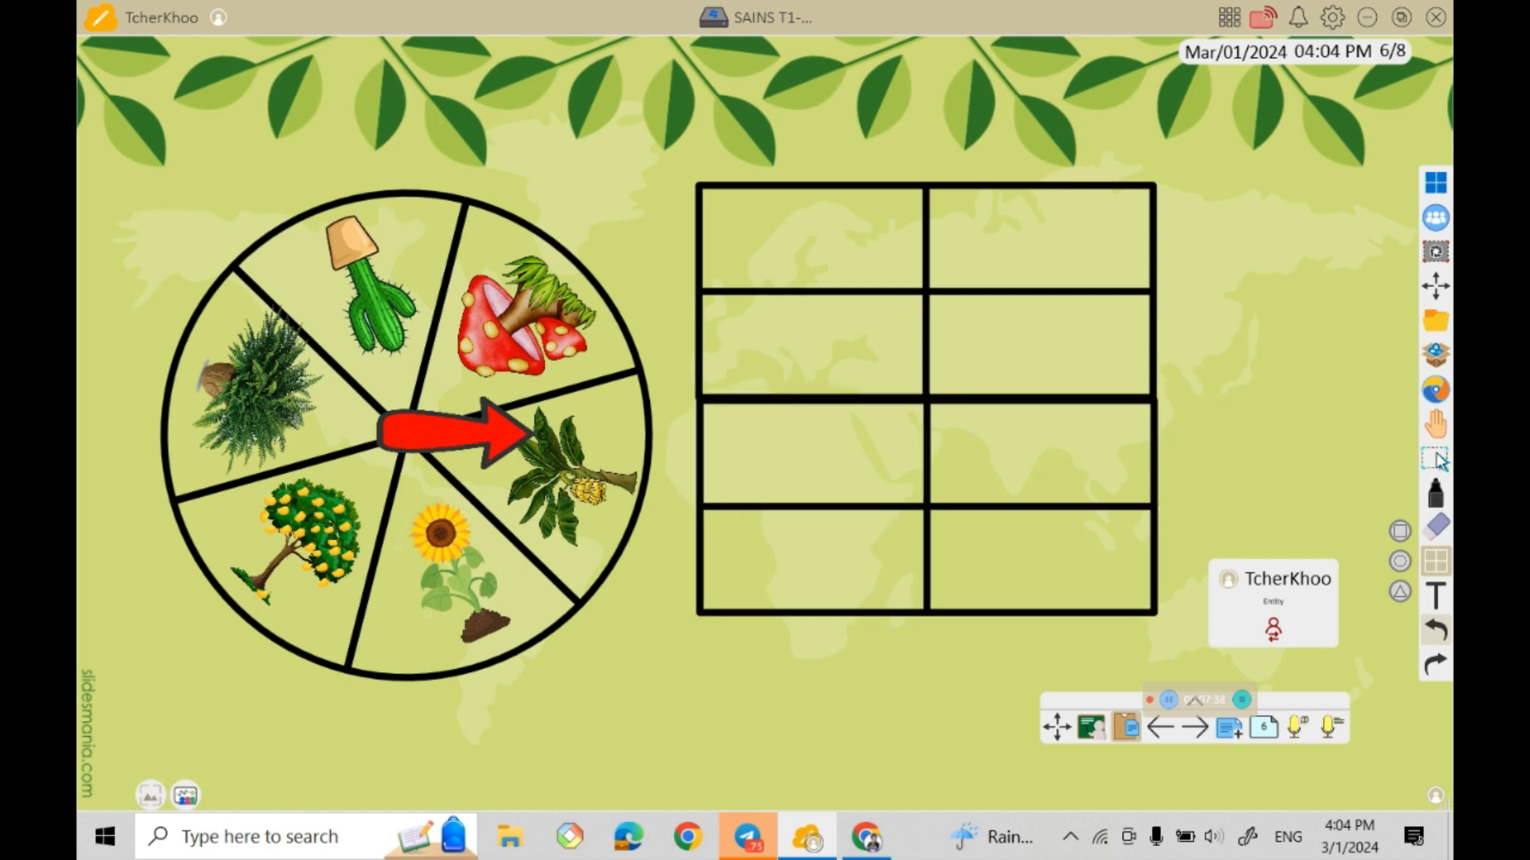
{"action": "left_click_drag", "start_coordinate": [860, 211], "coordinate": [847, 642]}
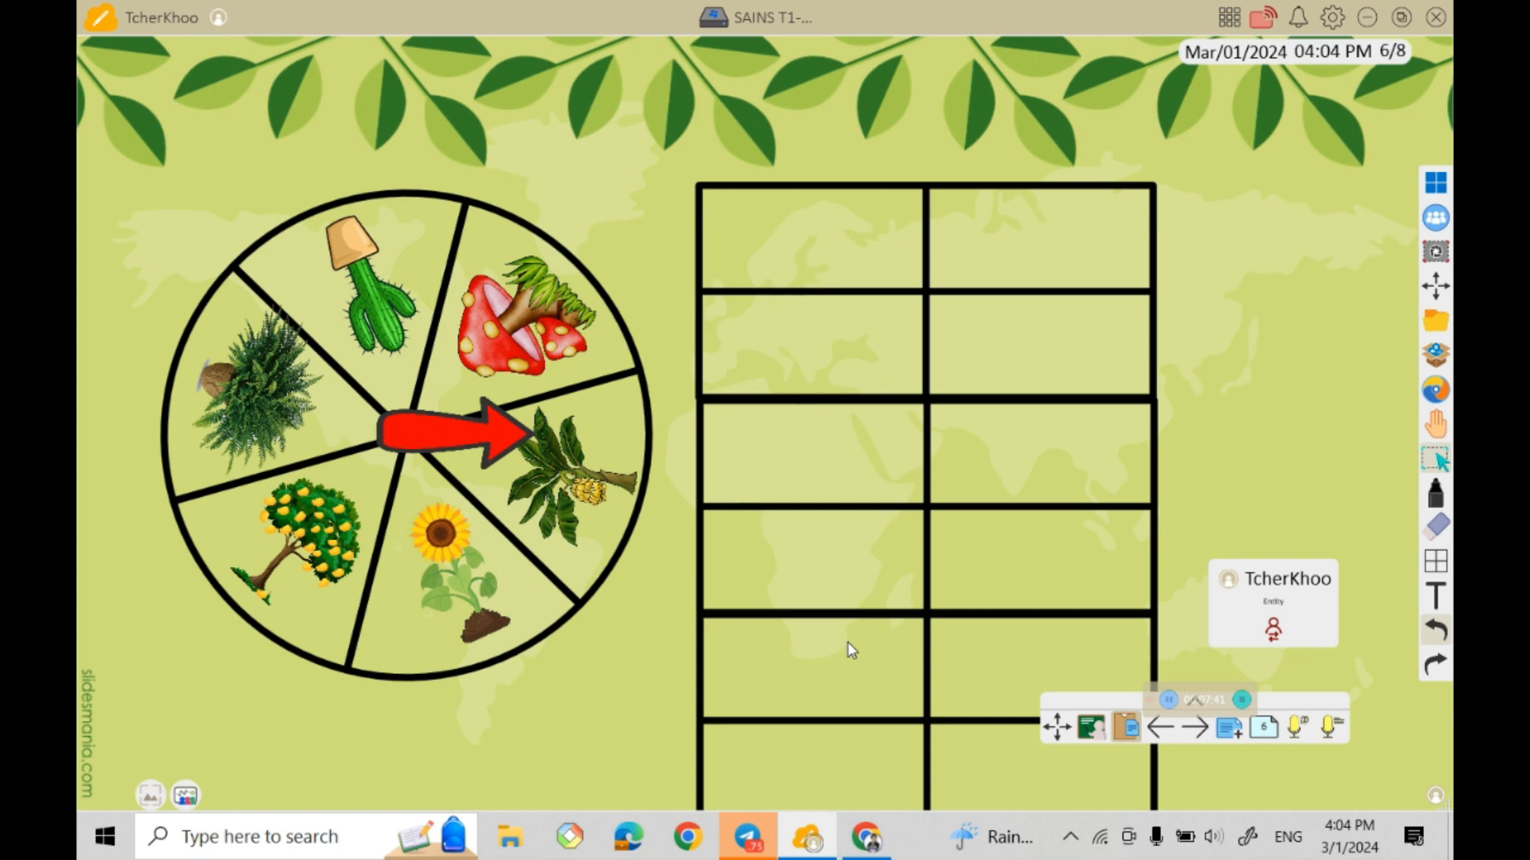
{"action": "left_click", "coordinate": [918, 297]}
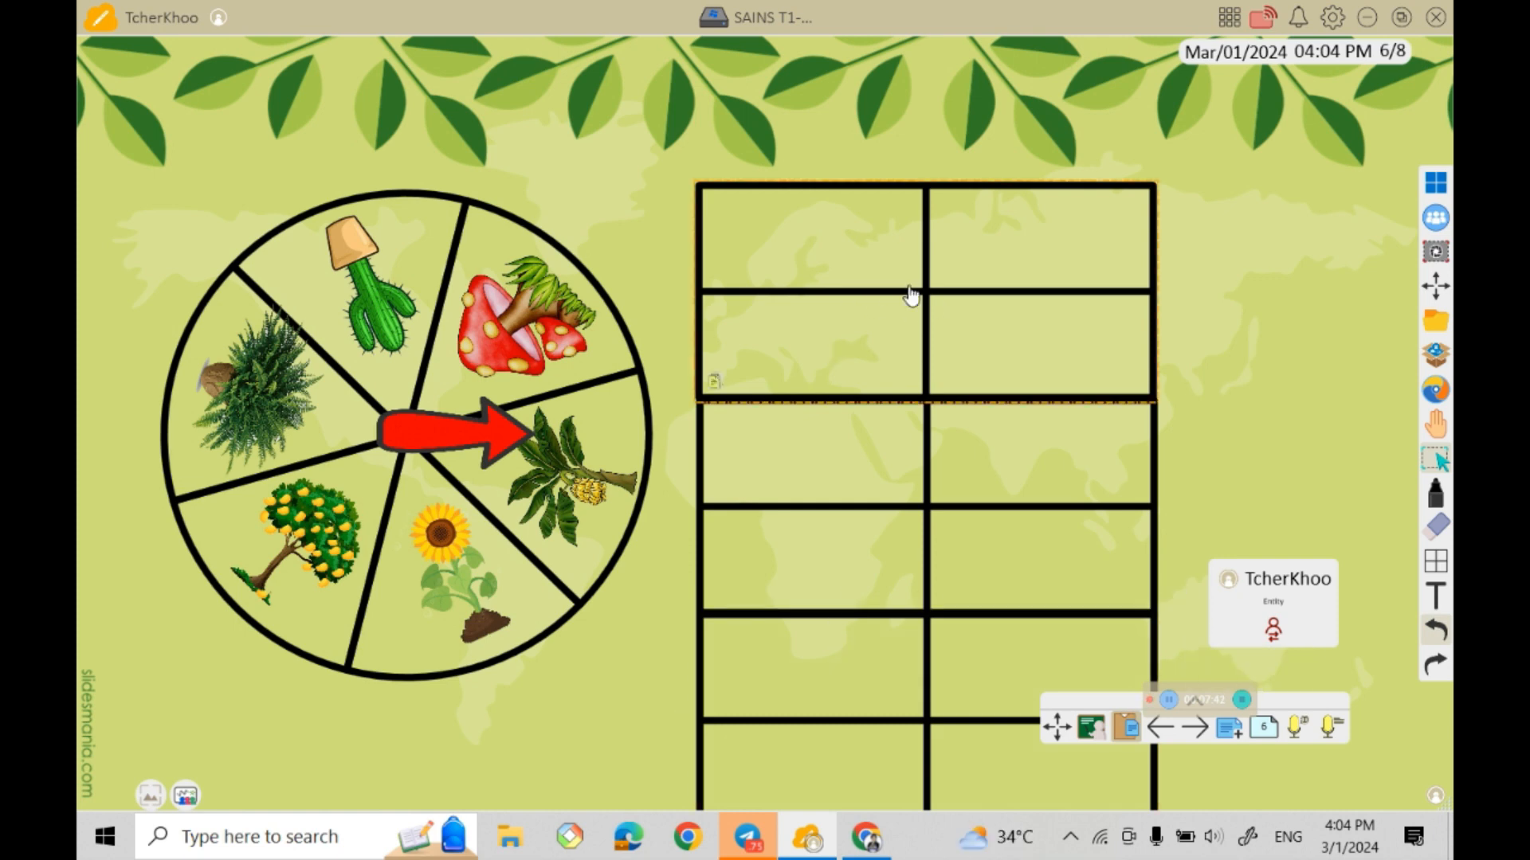
Turn off cloning on the top grid and move all three grids up into one continuous six-row, two-column grid.
{"action": "left_click", "coordinate": [711, 391]}
{"action": "left_click_drag", "start_coordinate": [921, 300], "coordinate": [895, 205]}
{"action": "left_click_drag", "start_coordinate": [929, 438], "coordinate": [911, 378]}
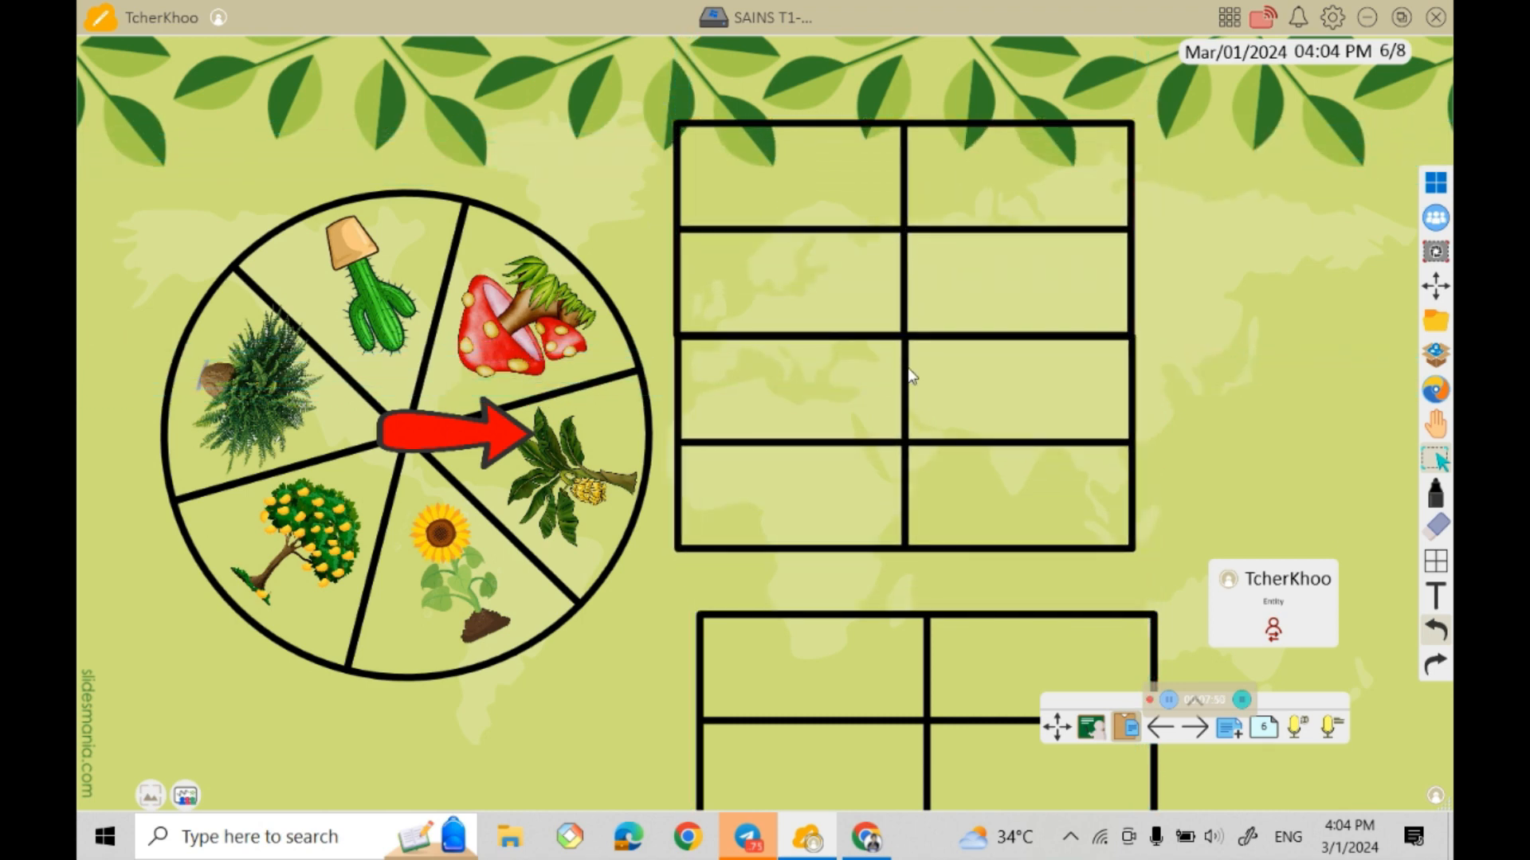
{"action": "left_click_drag", "start_coordinate": [922, 630], "coordinate": [909, 571]}
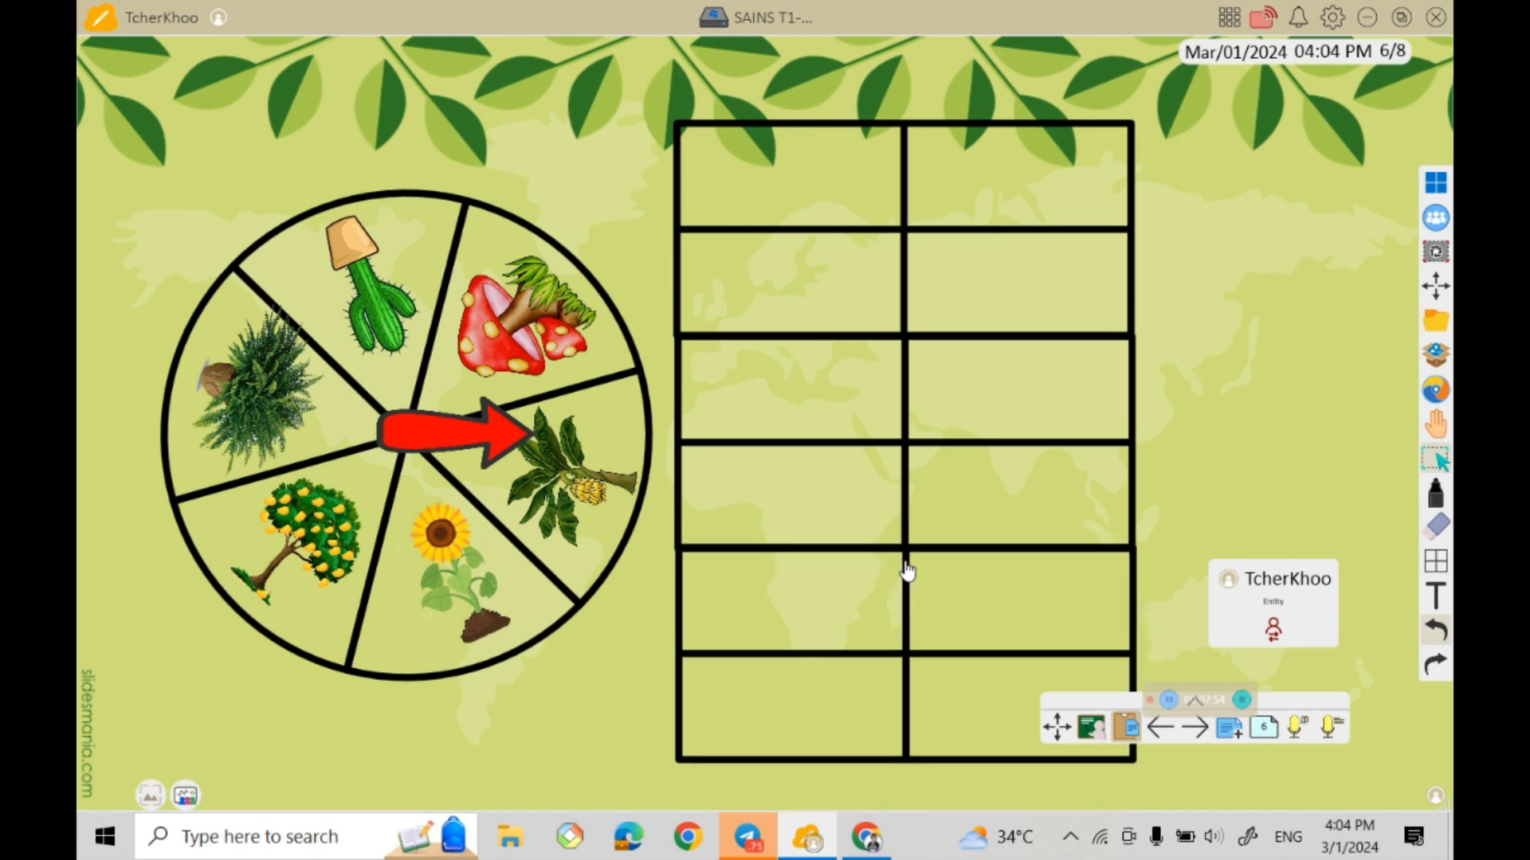
Group the three stacked grids into one object and lock it in place.
{"action": "mouse_move", "coordinate": [816, 82]}
{"action": "left_mouse_down"}
{"action": "mouse_move", "coordinate": [806, 488]}
{"action": "mouse_move", "coordinate": [829, 801]}
{"action": "left_mouse_up"}
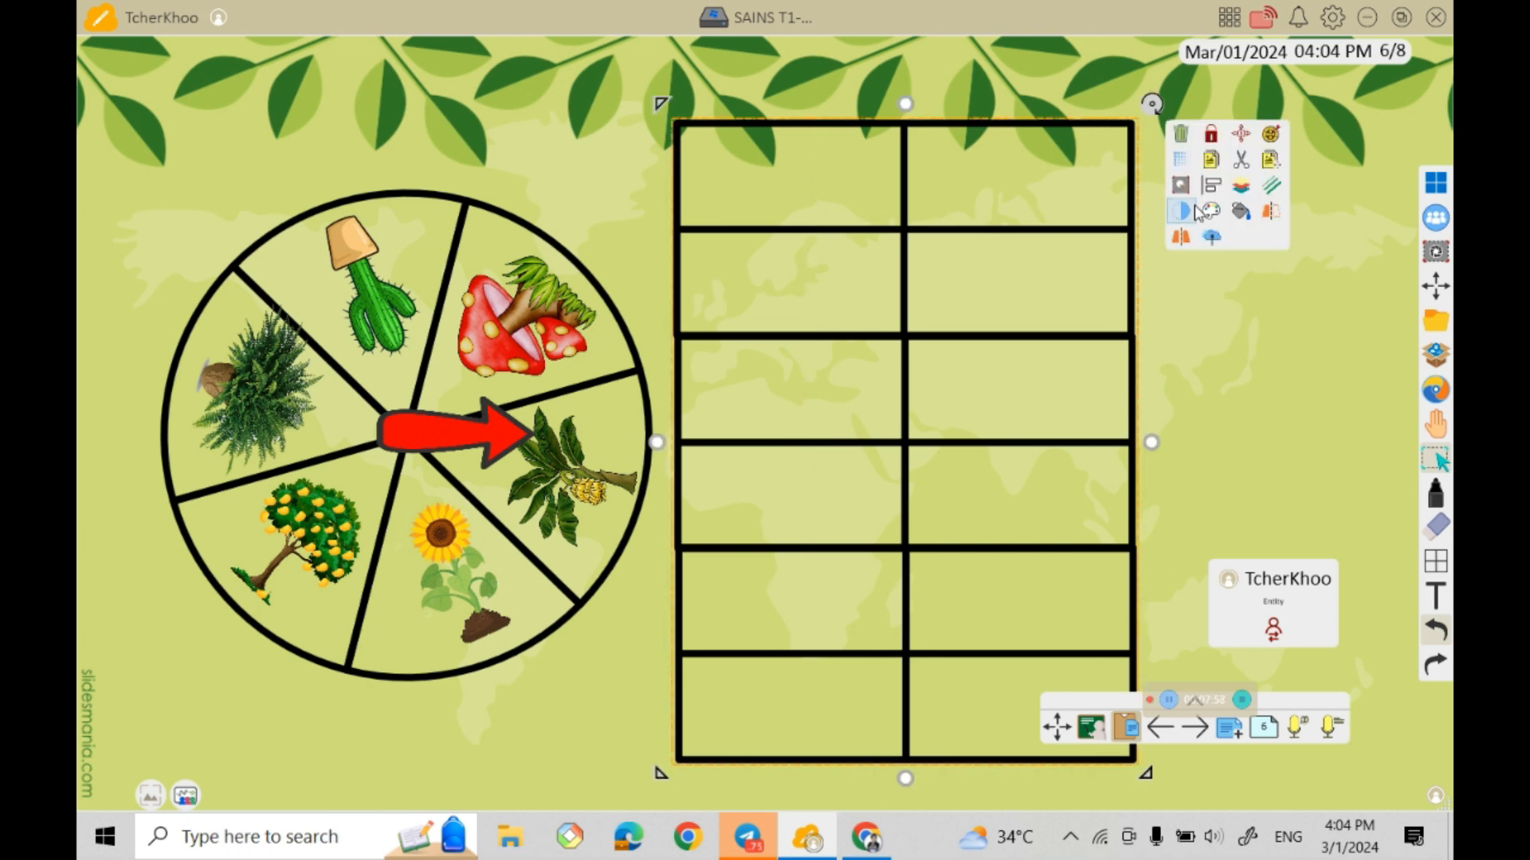
{"action": "left_click", "coordinate": [1183, 184]}
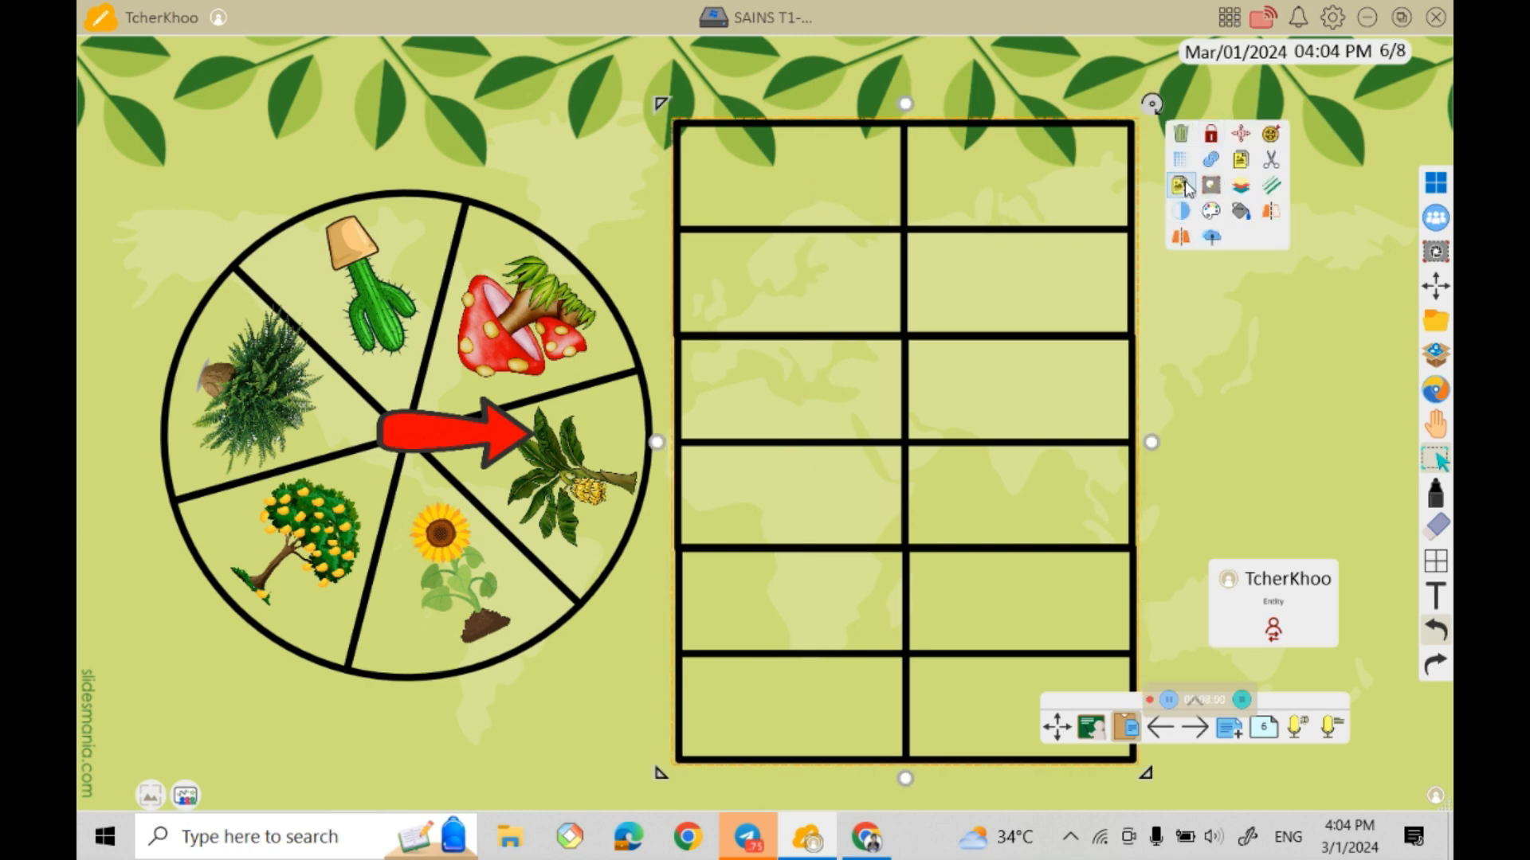
{"action": "left_click", "coordinate": [1211, 137]}
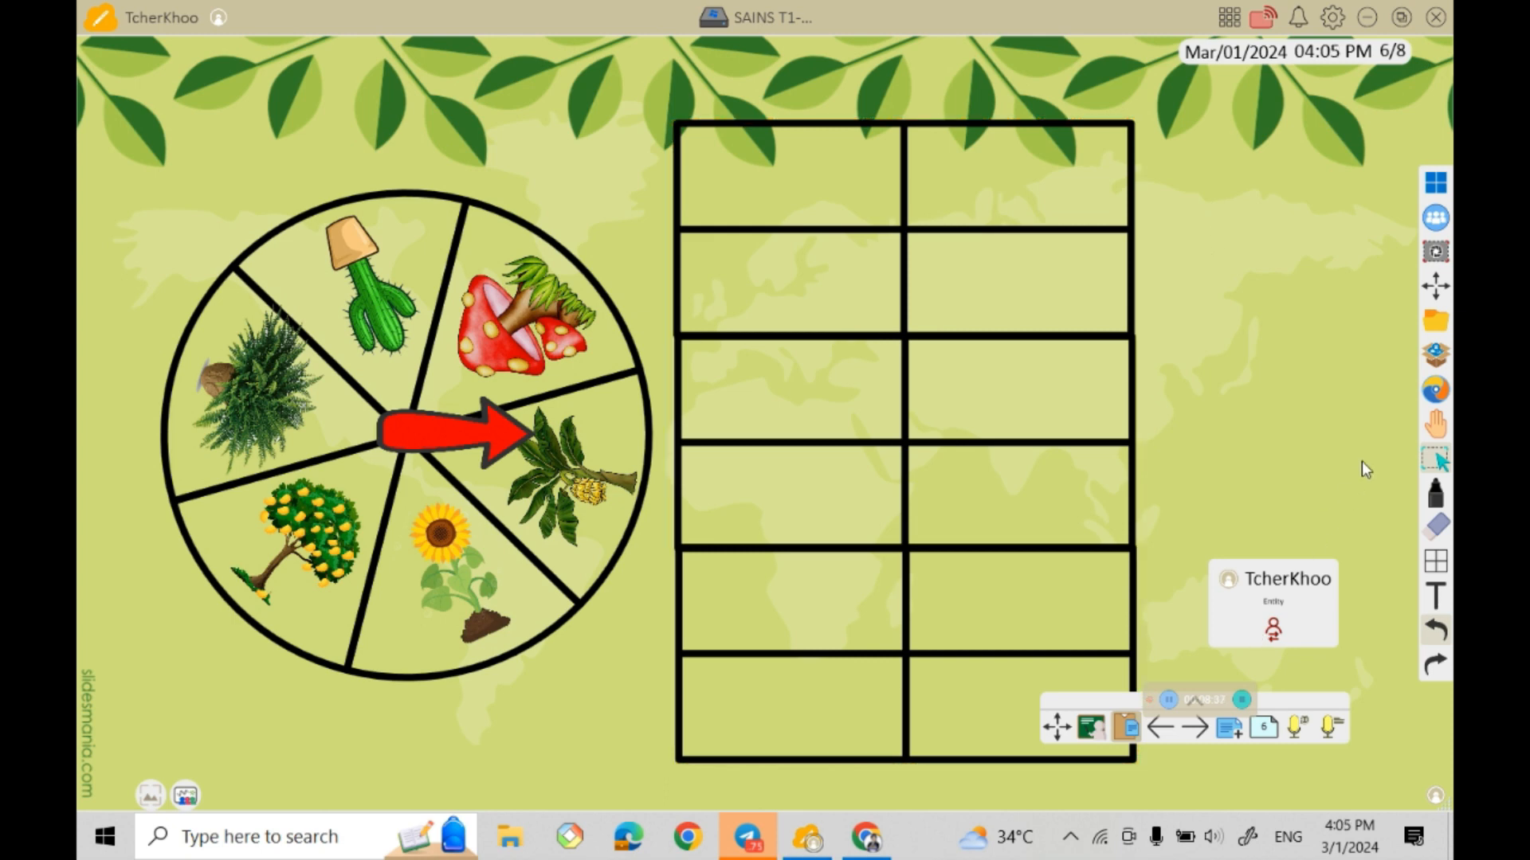
Insert the mango tree, banana tree, fern, sunflower and cactus pictures from the myViewBoard folder onto the page with the grid.
{"action": "left_click", "coordinate": [1435, 356]}
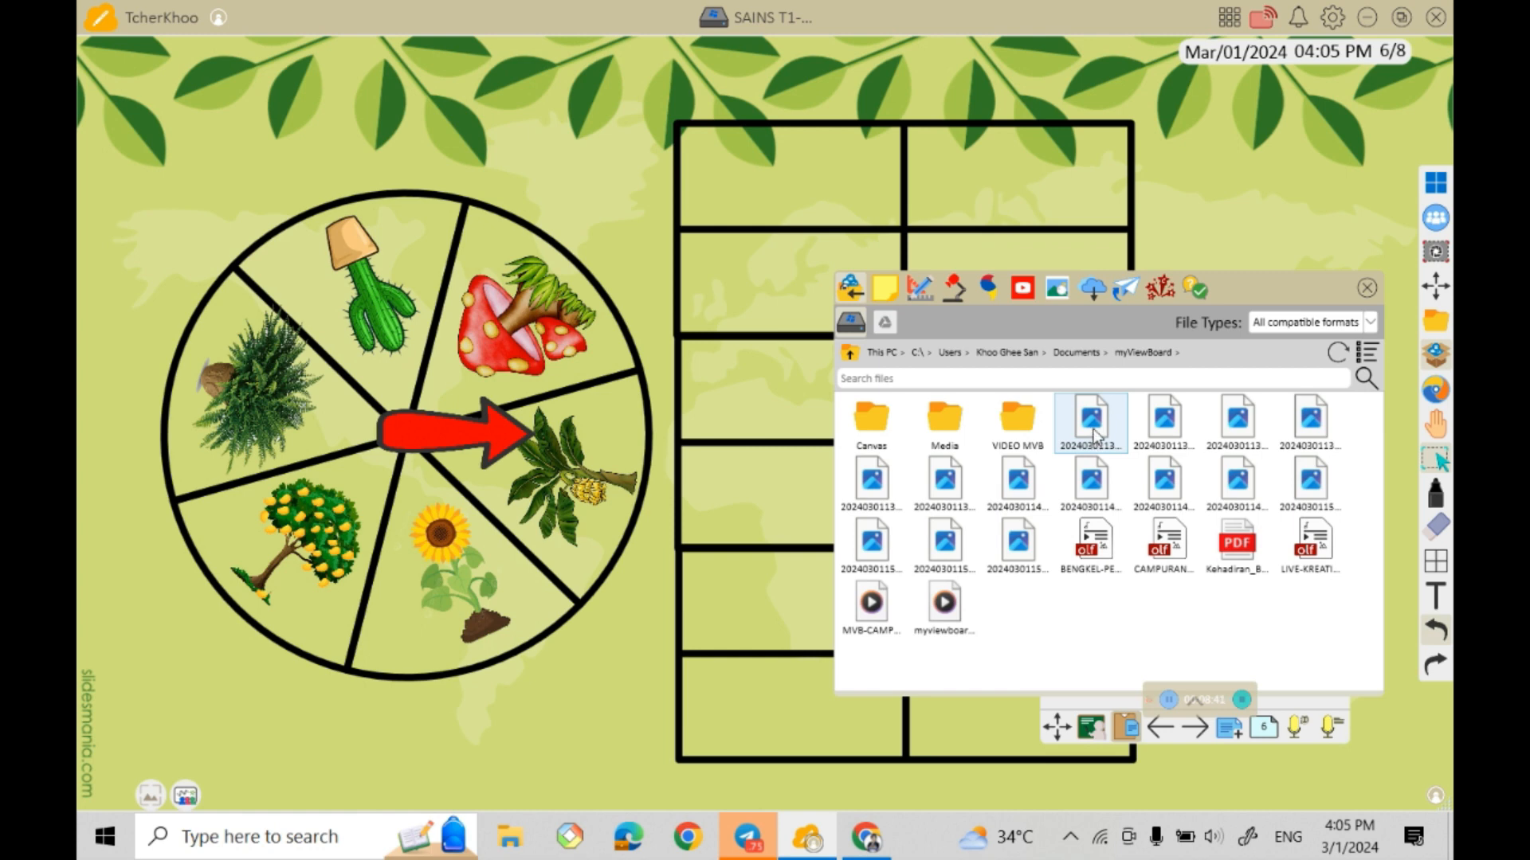
{"action": "left_click_drag", "start_coordinate": [1089, 427], "coordinate": [789, 233]}
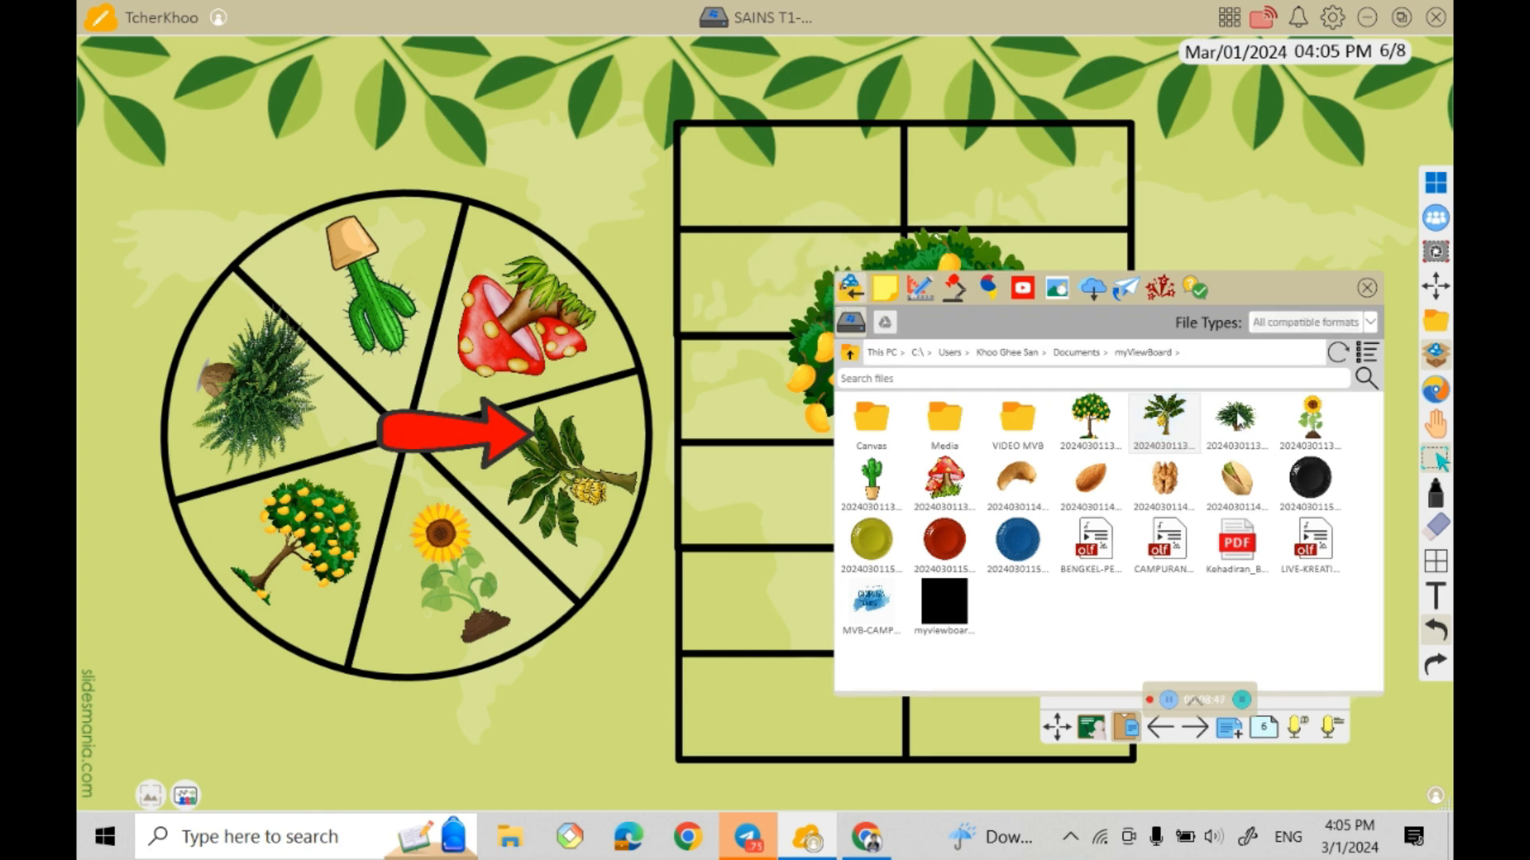
{"action": "left_click_drag", "start_coordinate": [1227, 427], "coordinate": [797, 243]}
{"action": "left_click_drag", "start_coordinate": [1310, 427], "coordinate": [1047, 201]}
{"action": "left_click_drag", "start_coordinate": [870, 480], "coordinate": [724, 364]}
{"action": "left_click", "coordinate": [1366, 288]}
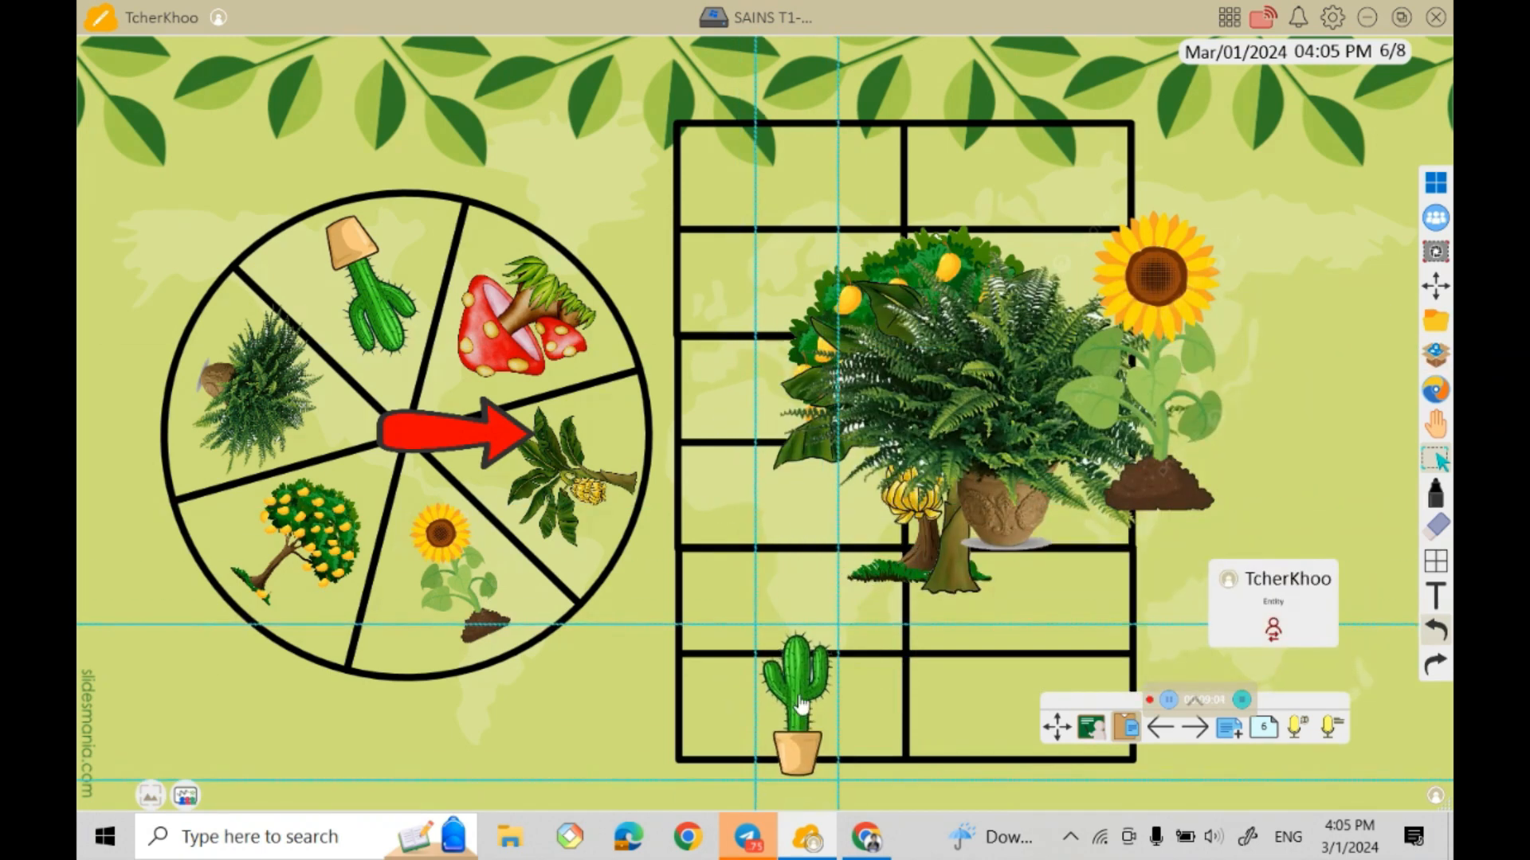
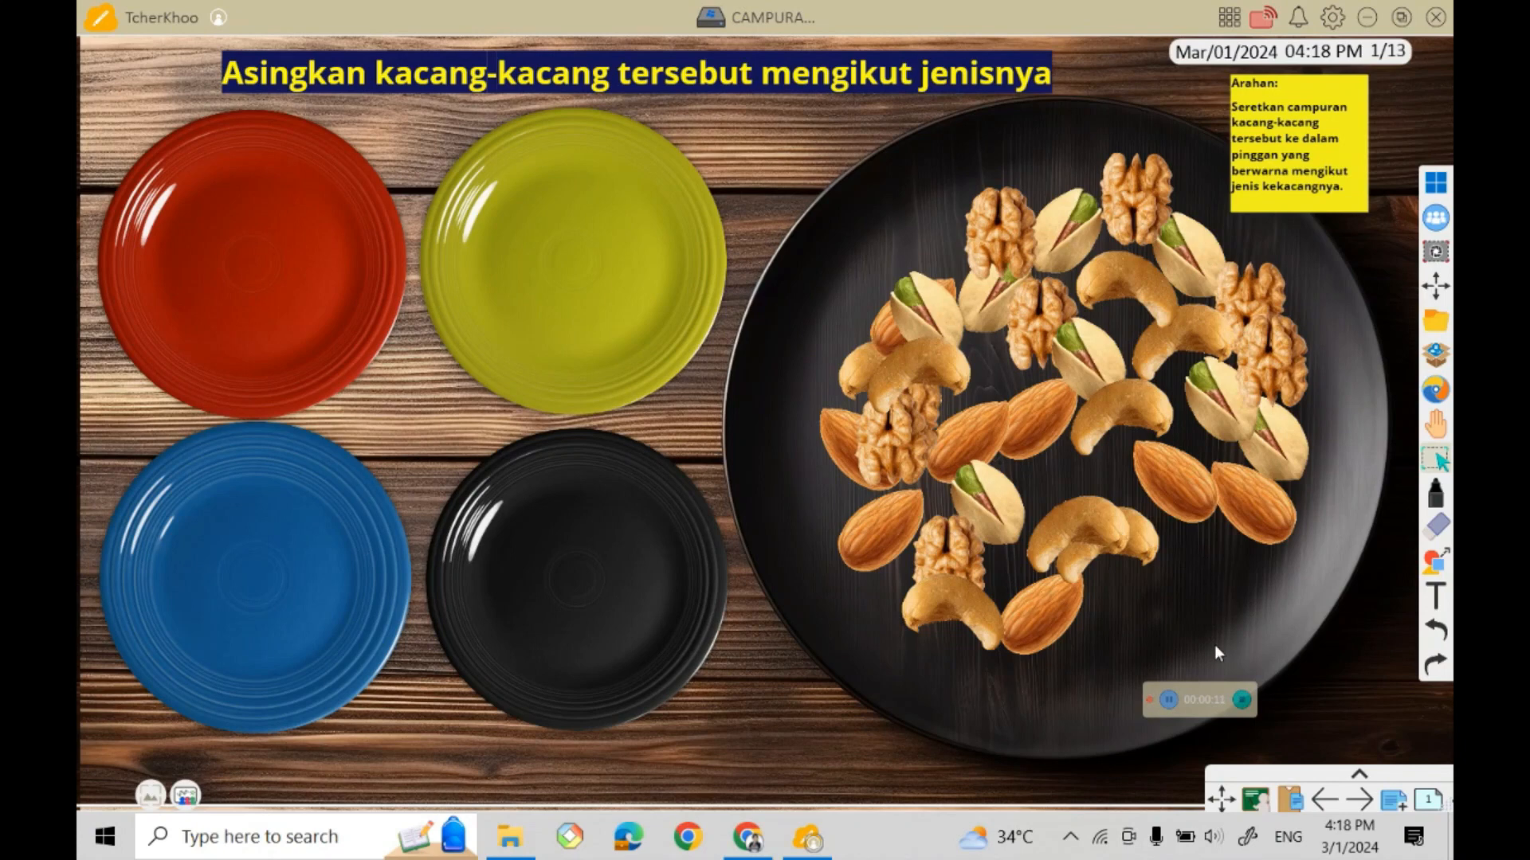
Bring the page toolbar fully into view and add a new blank page after the nut-sorting page.
{"action": "left_click_drag", "start_coordinate": [1207, 690], "coordinate": [1154, 775]}
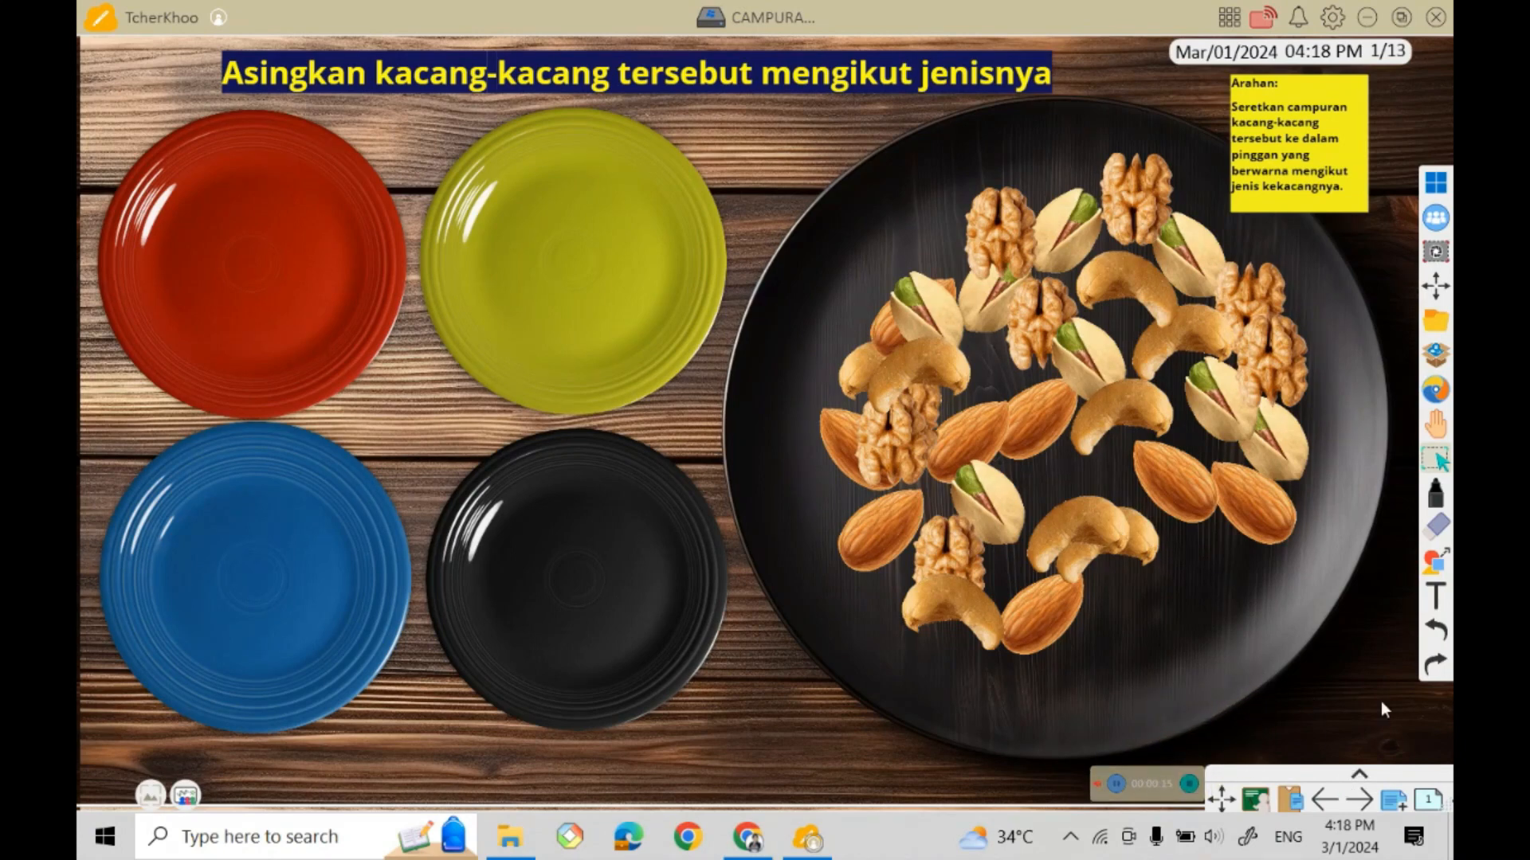
{"action": "left_click", "coordinate": [1347, 774]}
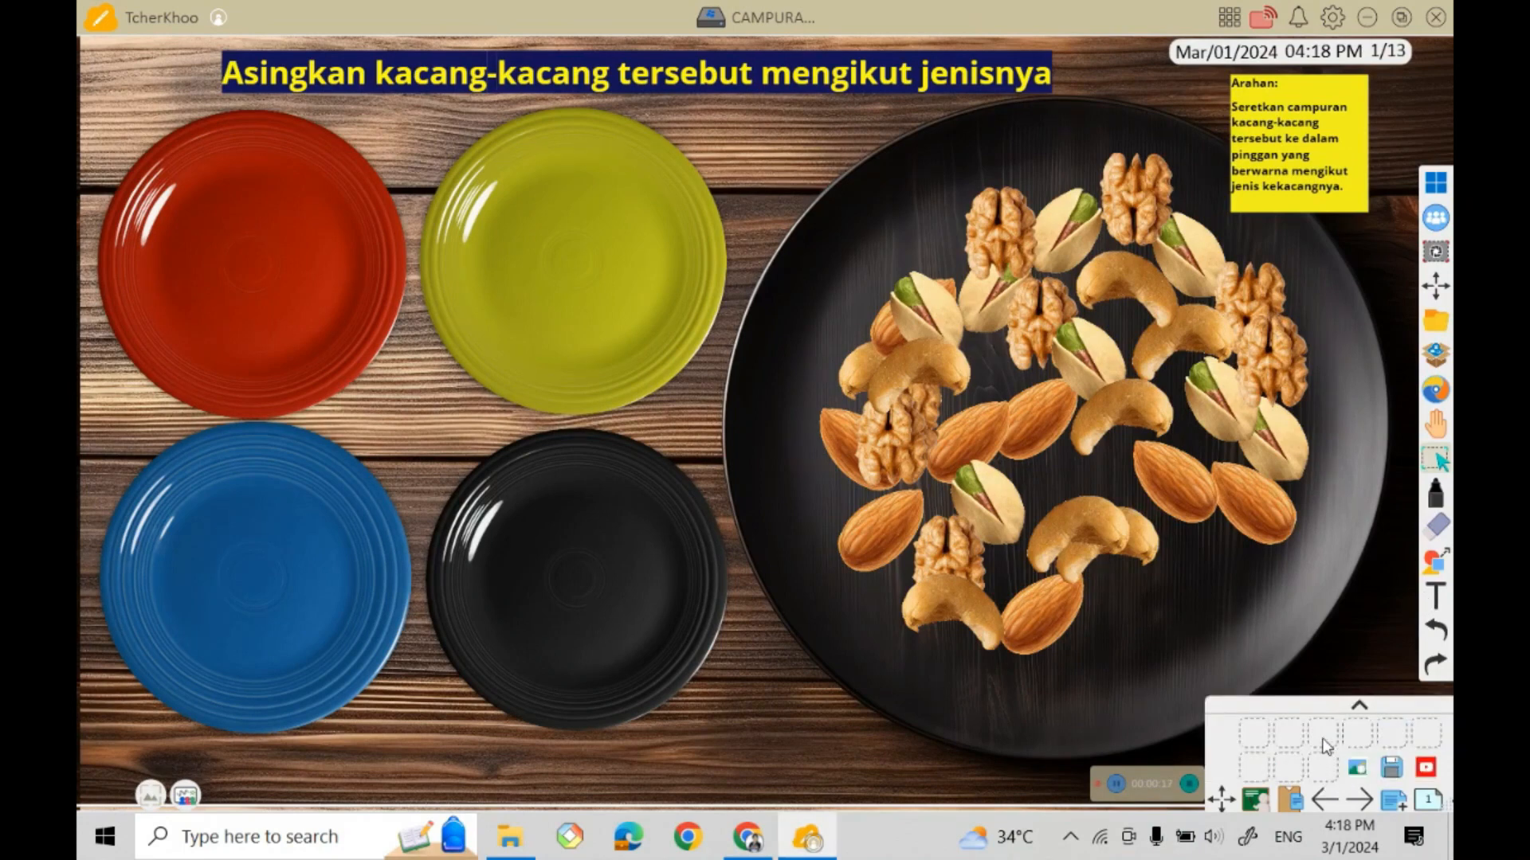
{"action": "left_click", "coordinate": [1354, 706]}
{"action": "left_click_drag", "start_coordinate": [1223, 800], "coordinate": [1127, 711]}
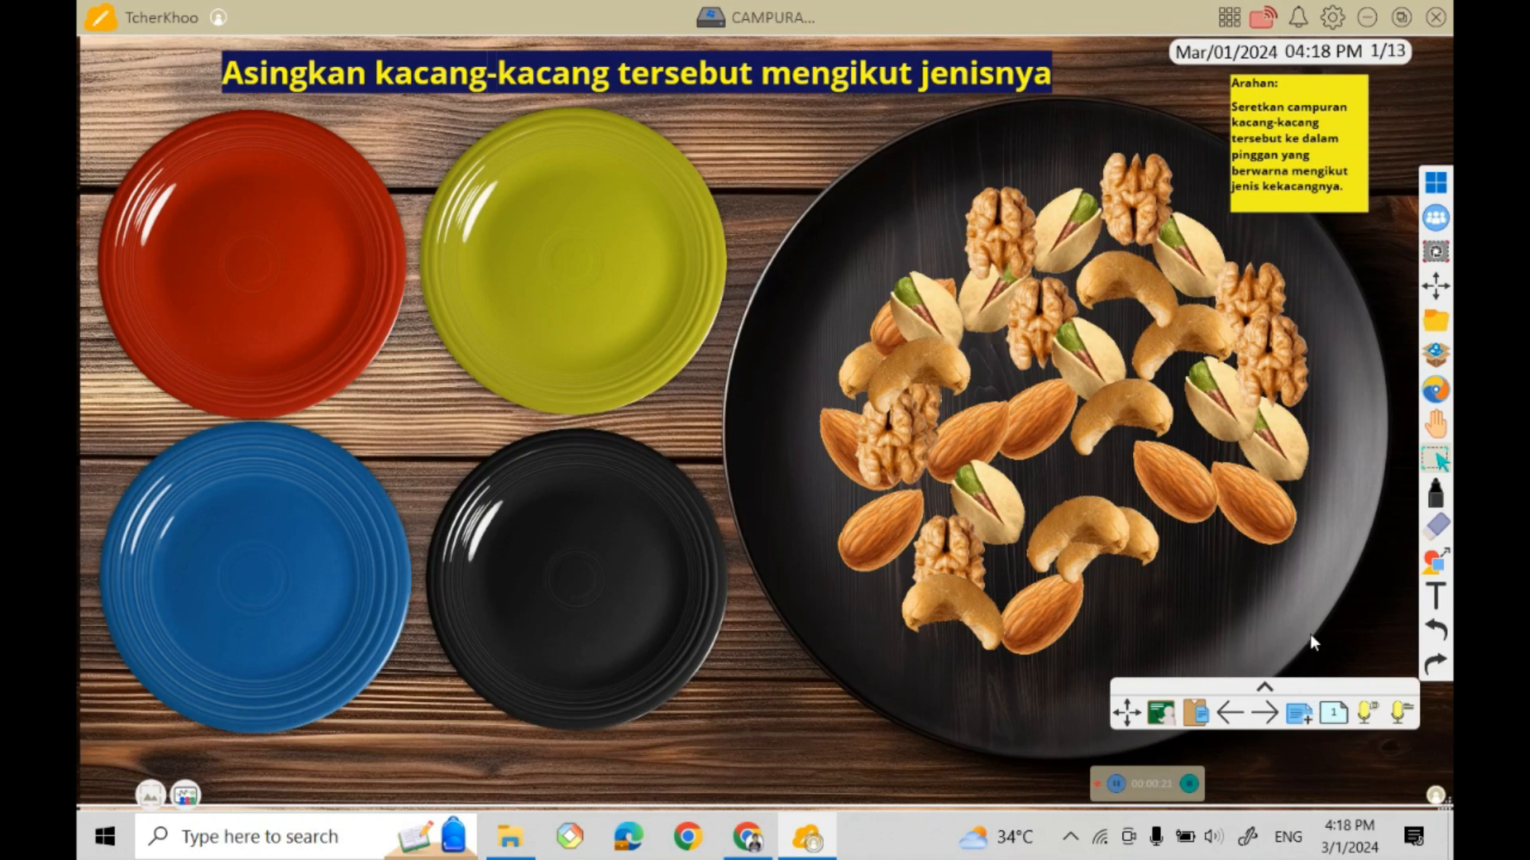
{"action": "left_click", "coordinate": [1298, 713]}
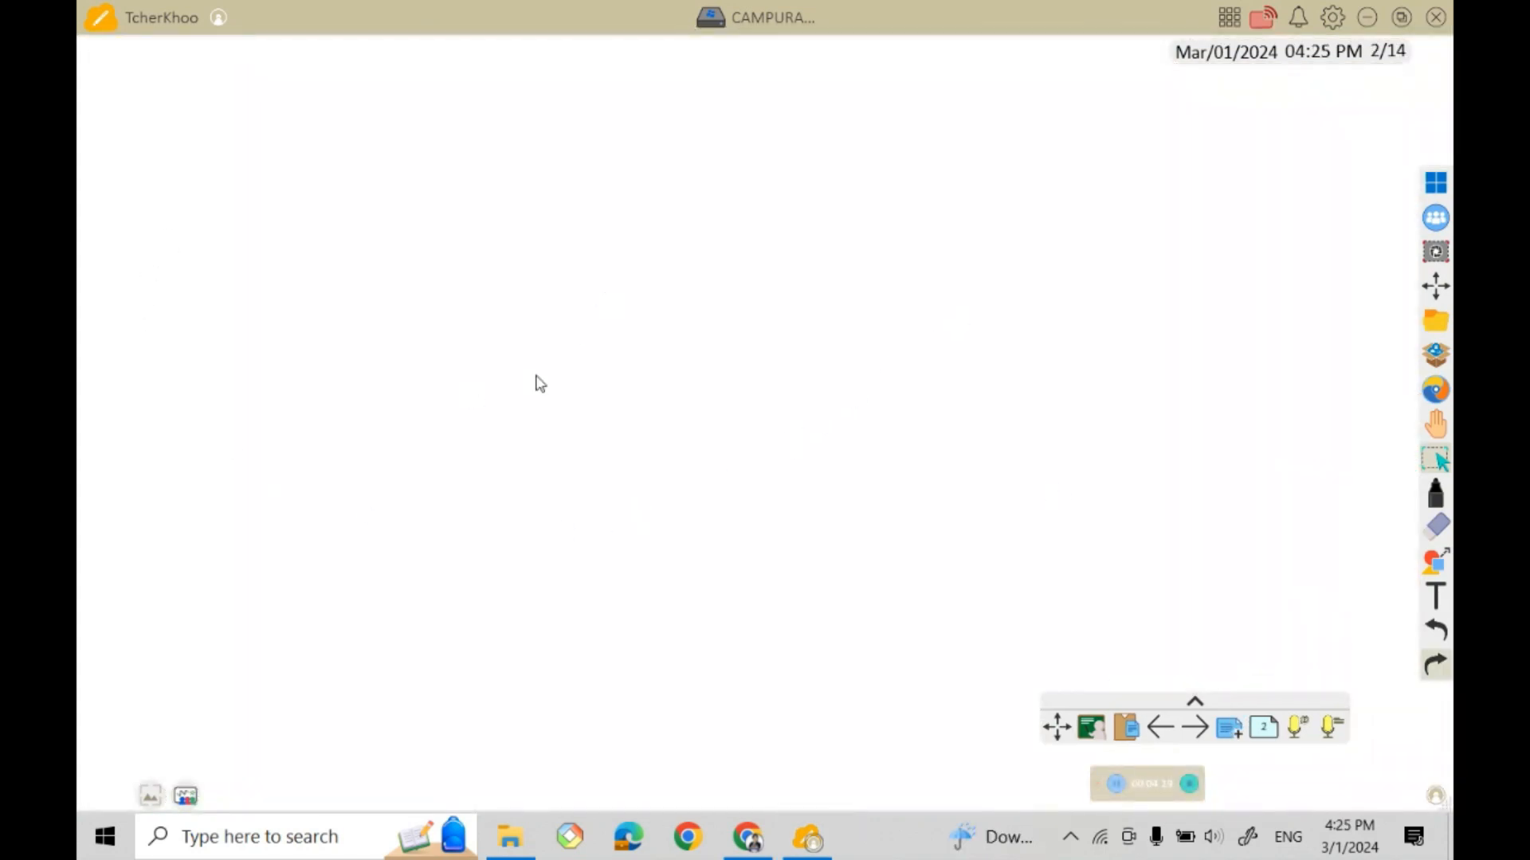
Set the dark wooden table with the large black plate as the background for this page only, and compare it with the previous page.
{"action": "left_click", "coordinate": [149, 800]}
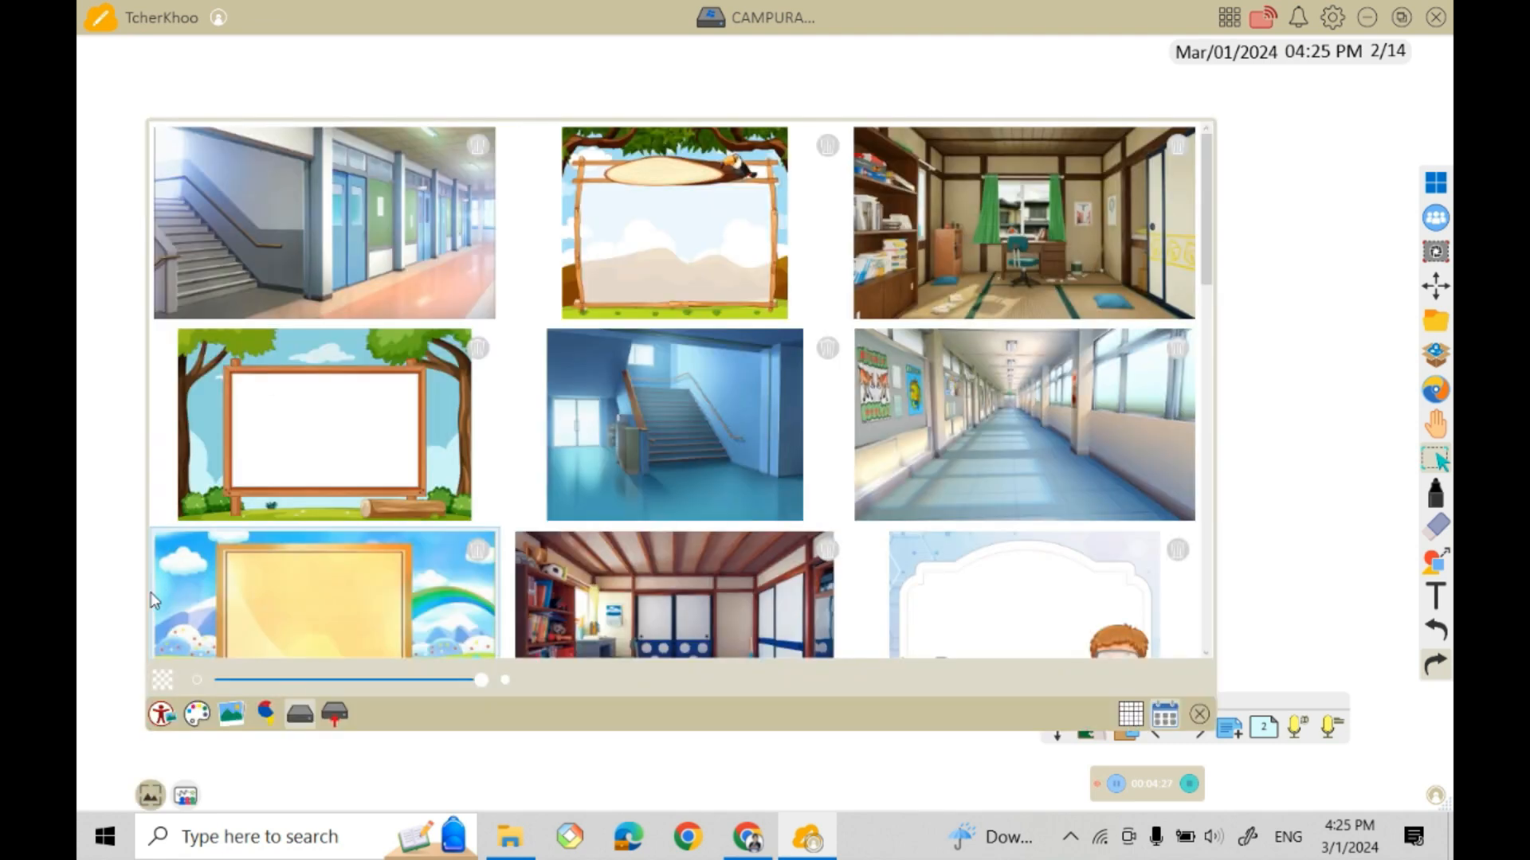
{"action": "scroll", "coordinate": [824, 466], "scroll_direction": "down", "scroll_amount": 1}
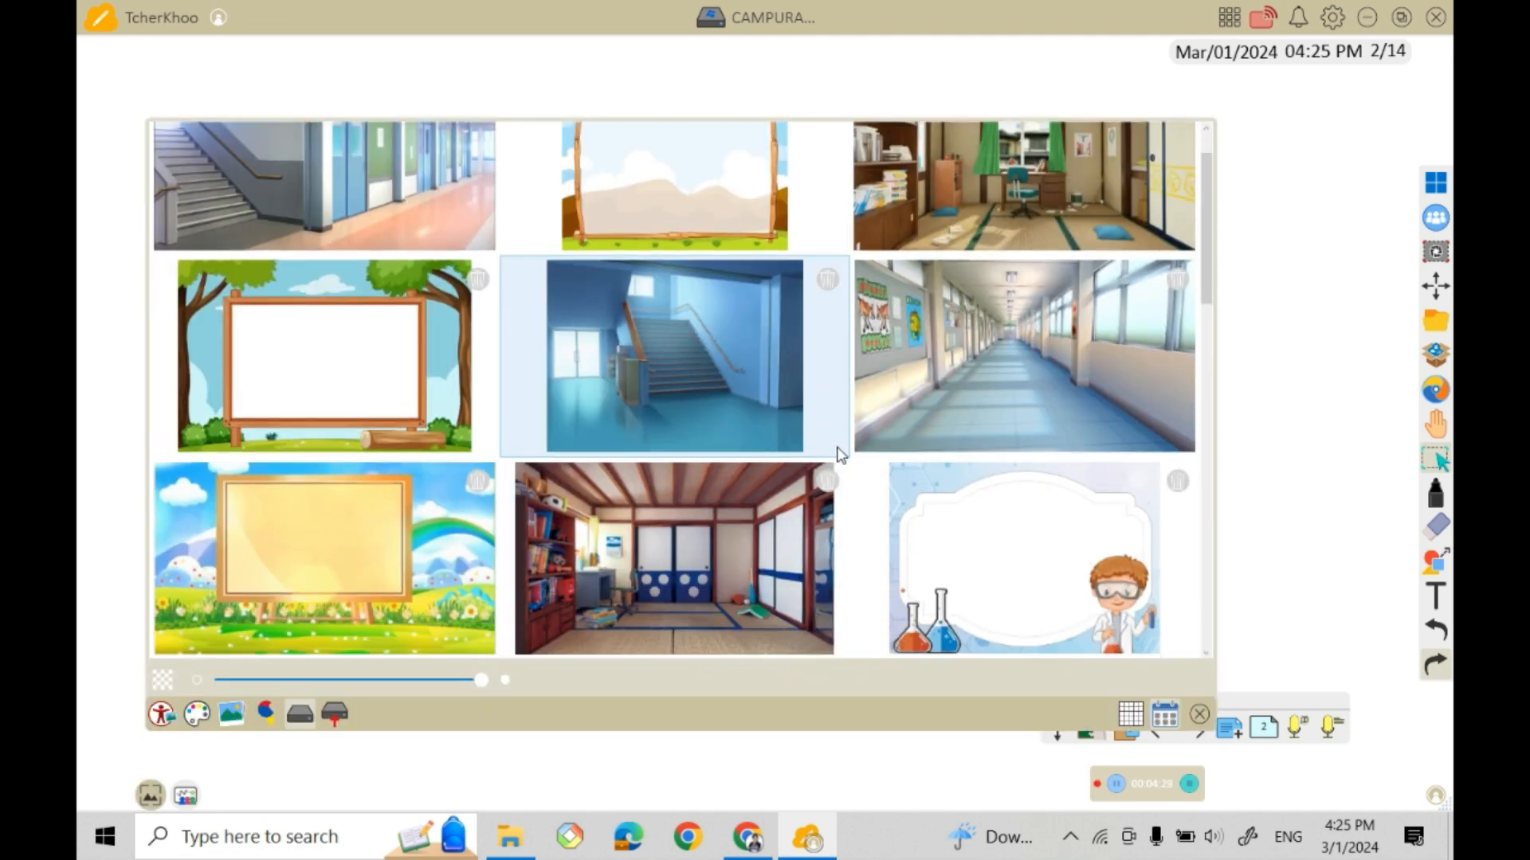
{"action": "scroll", "coordinate": [838, 454], "scroll_direction": "down", "scroll_amount": 8}
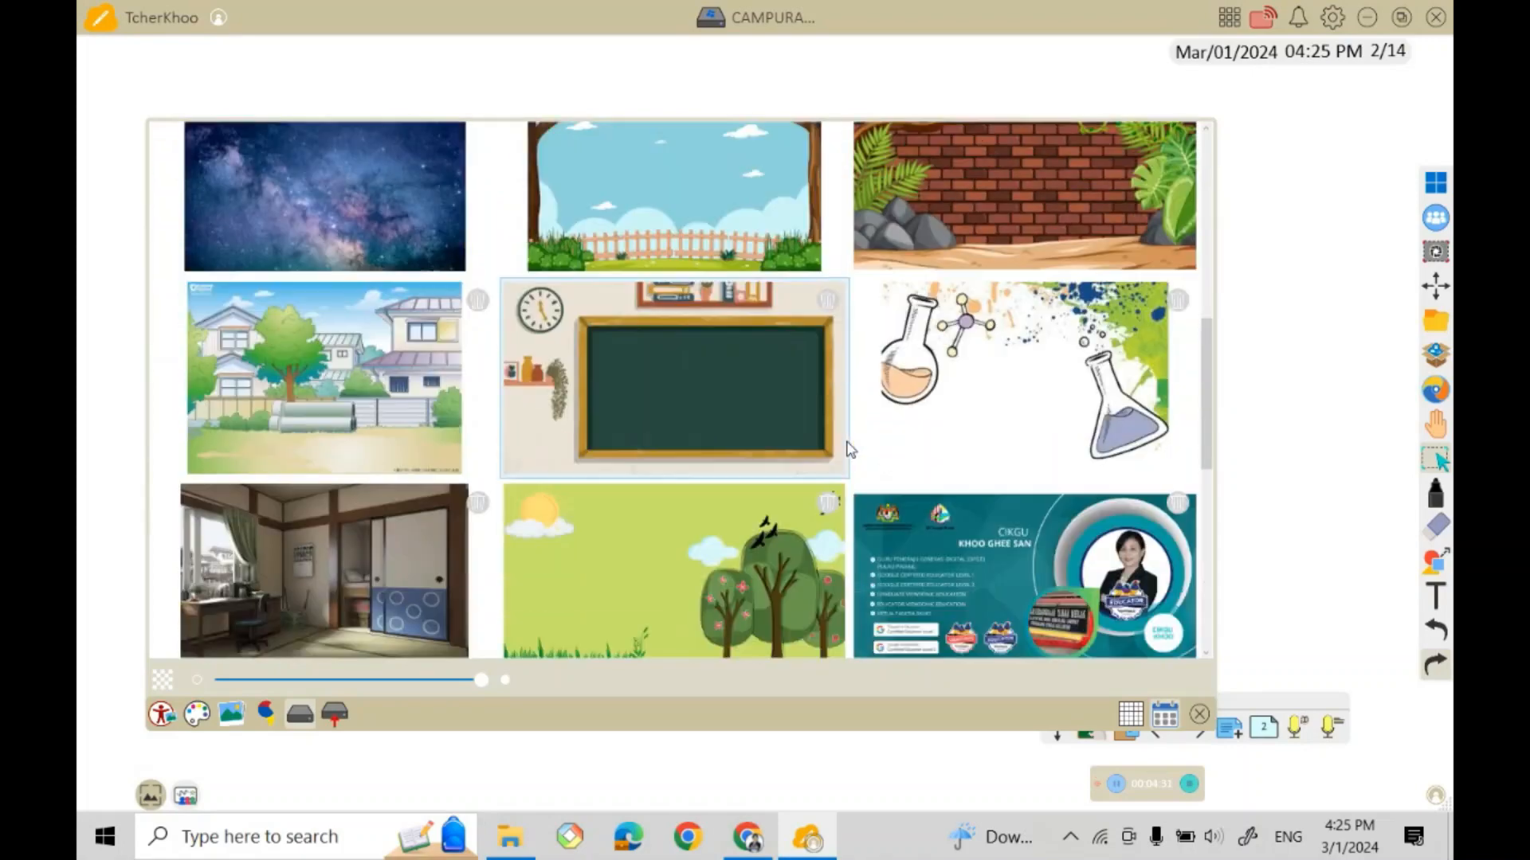
{"action": "scroll", "coordinate": [850, 448], "scroll_direction": "down", "scroll_amount": 8}
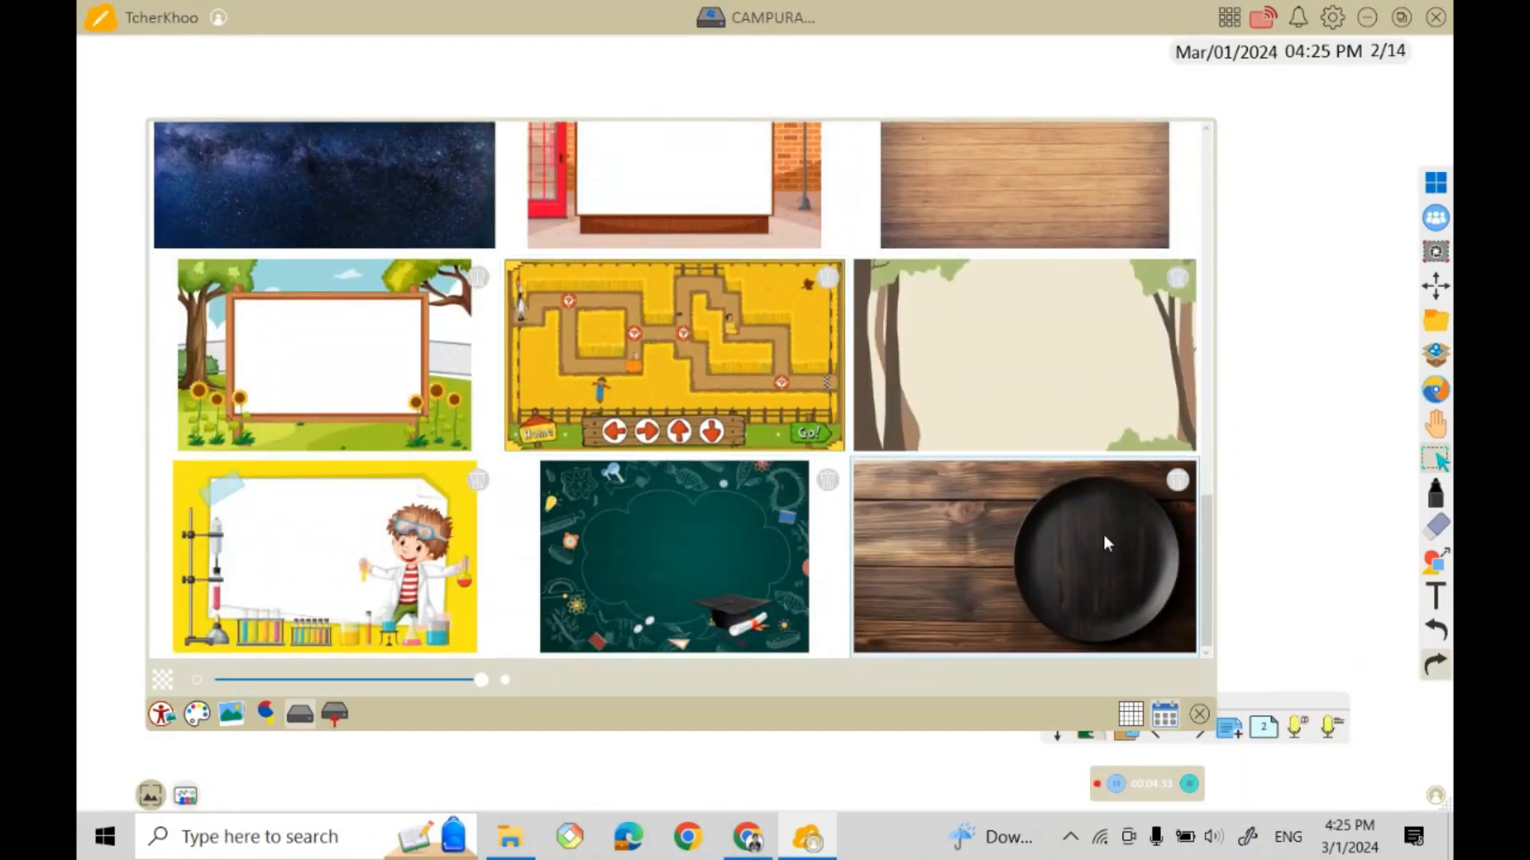
{"action": "left_click", "coordinate": [1028, 547]}
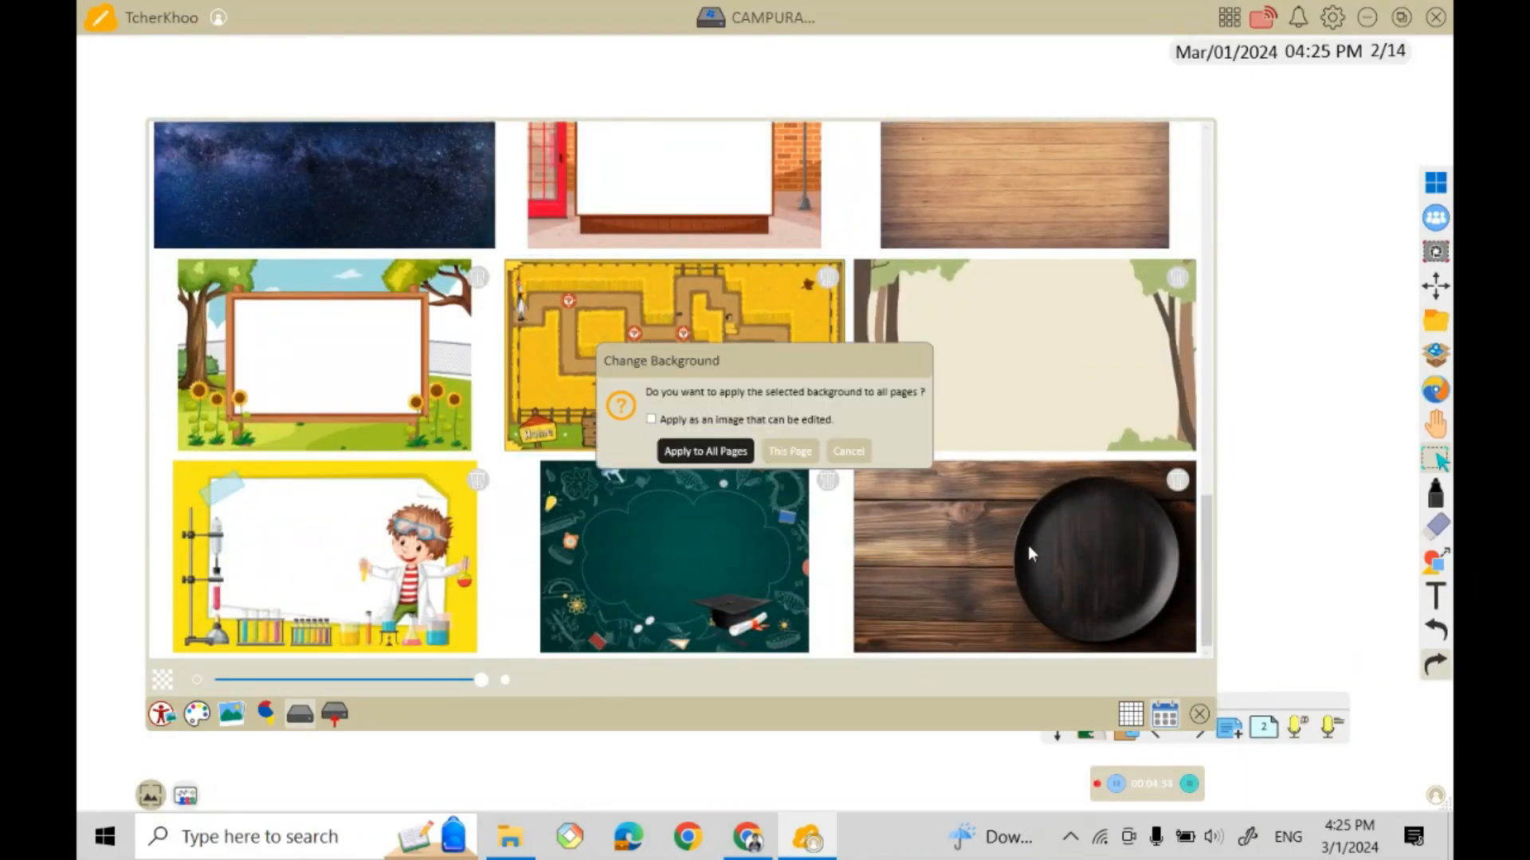
{"action": "left_click", "coordinate": [788, 452]}
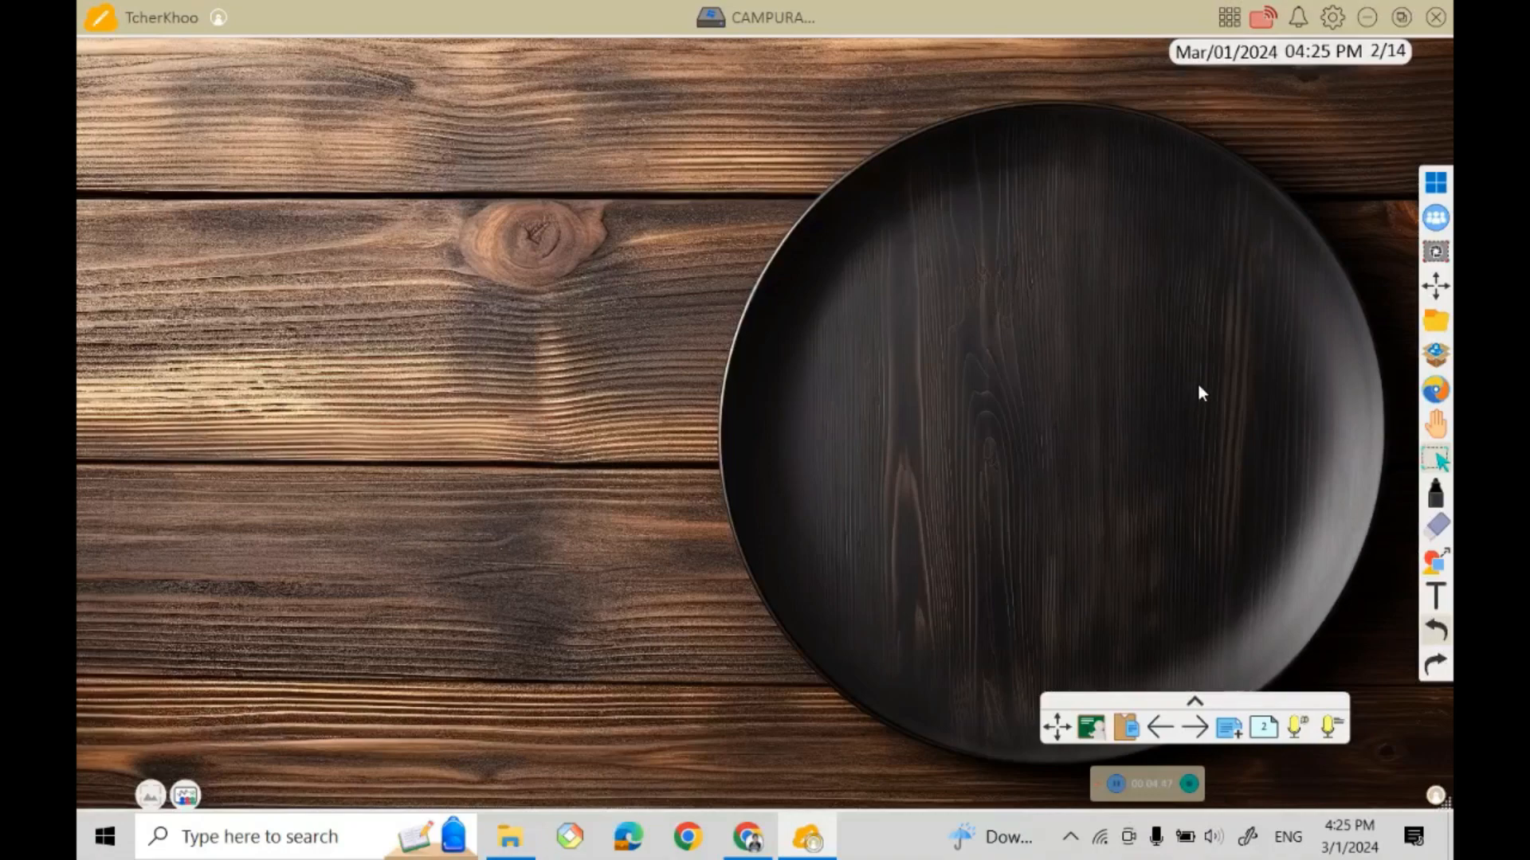
{"action": "left_click", "coordinate": [1162, 731]}
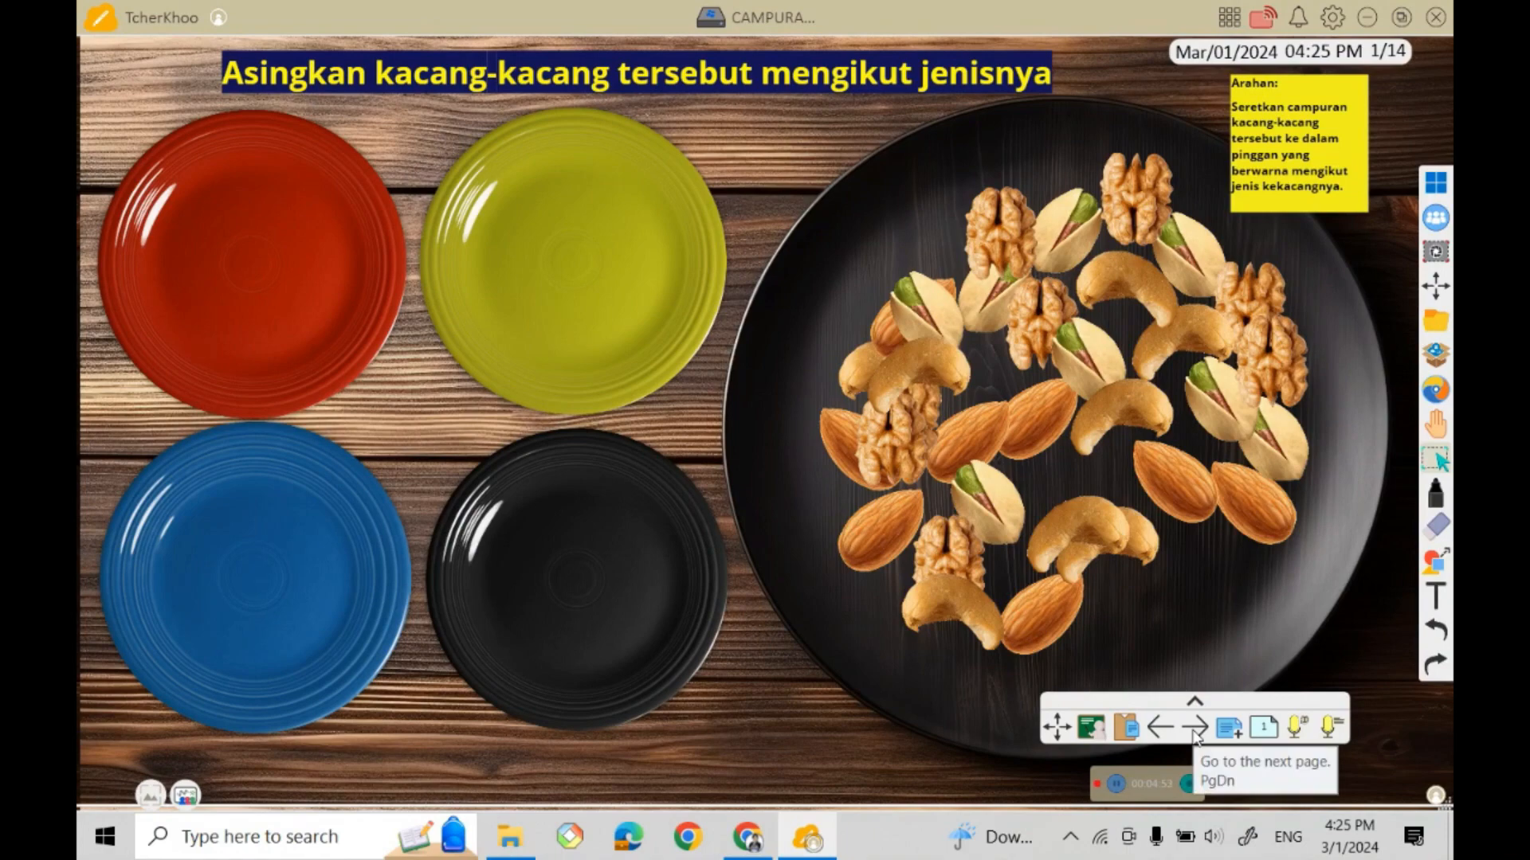
{"action": "left_click", "coordinate": [1195, 727]}
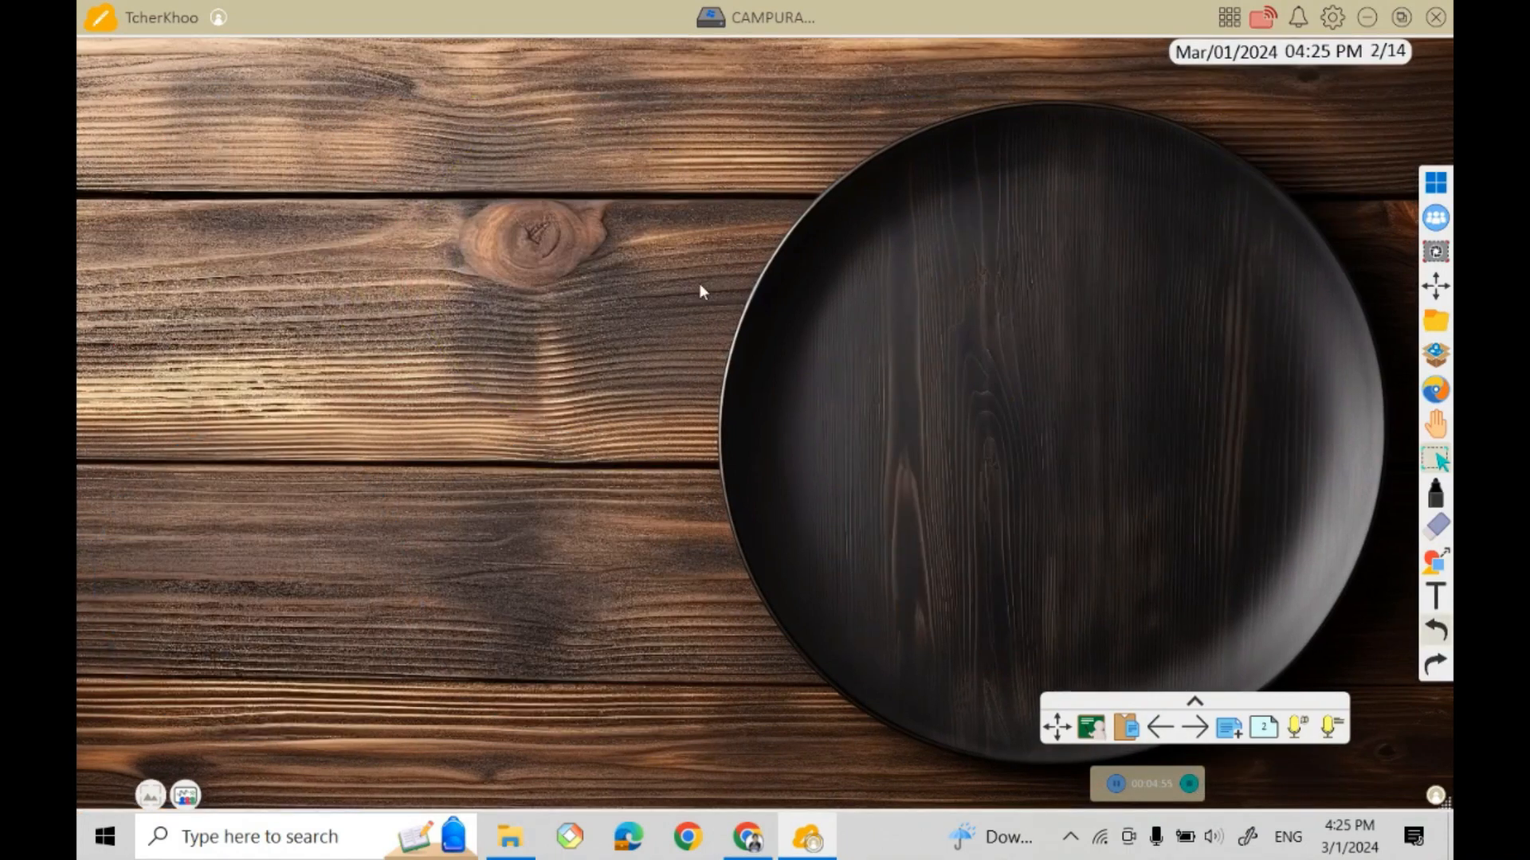
Insert the black, green, red and blue plate pictures from the myViewBoard folder in Documents onto the new page.
{"action": "left_click", "coordinate": [1437, 356]}
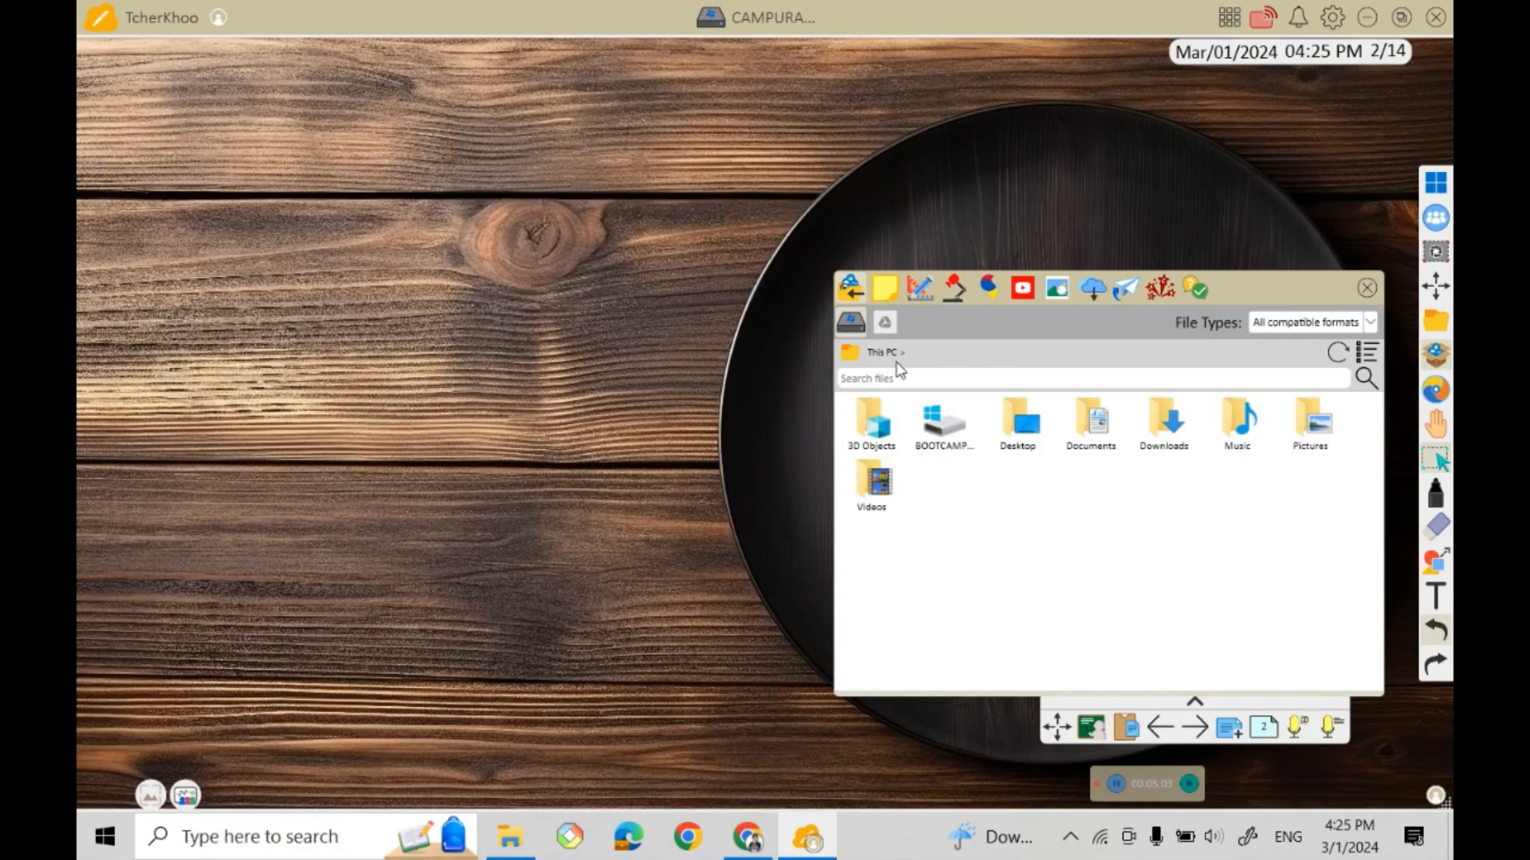
{"action": "left_click", "coordinate": [1093, 446]}
{"action": "left_click", "coordinate": [1093, 446]}
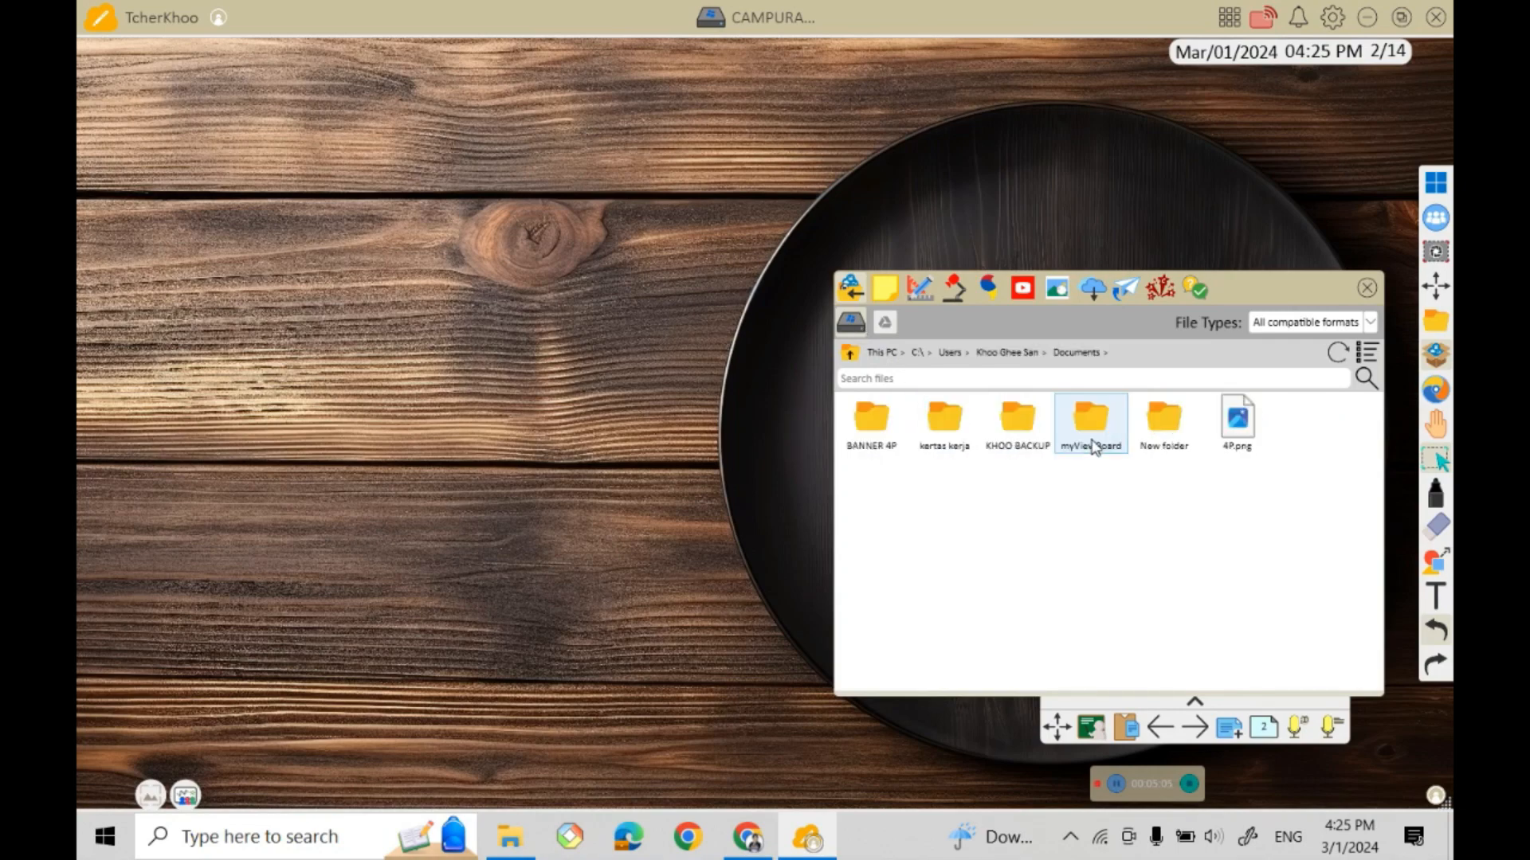
{"action": "left_click", "coordinate": [1094, 446]}
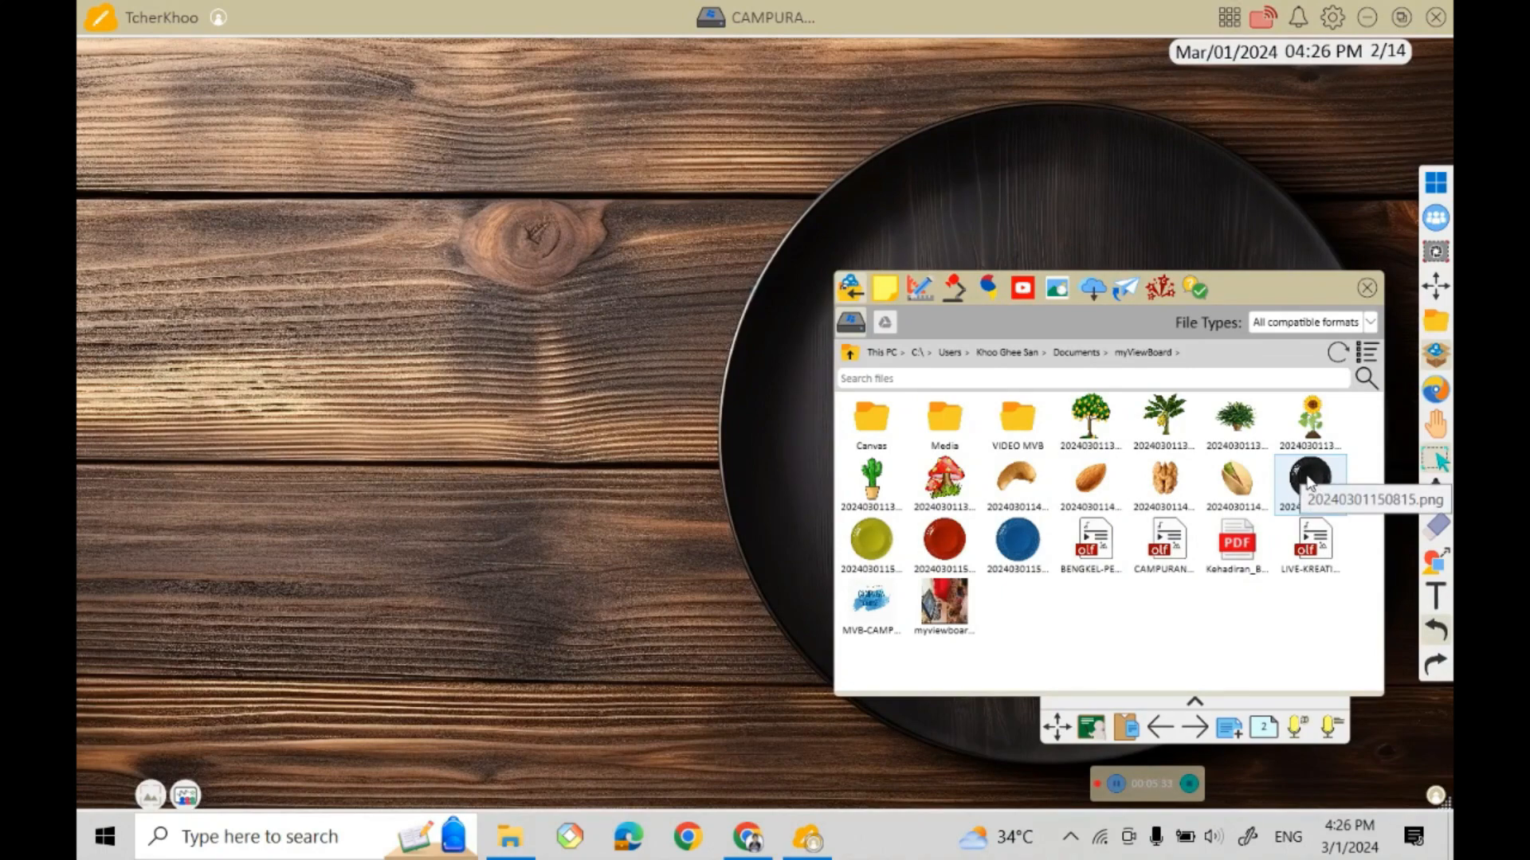
{"action": "left_click_drag", "start_coordinate": [1307, 482], "coordinate": [486, 314]}
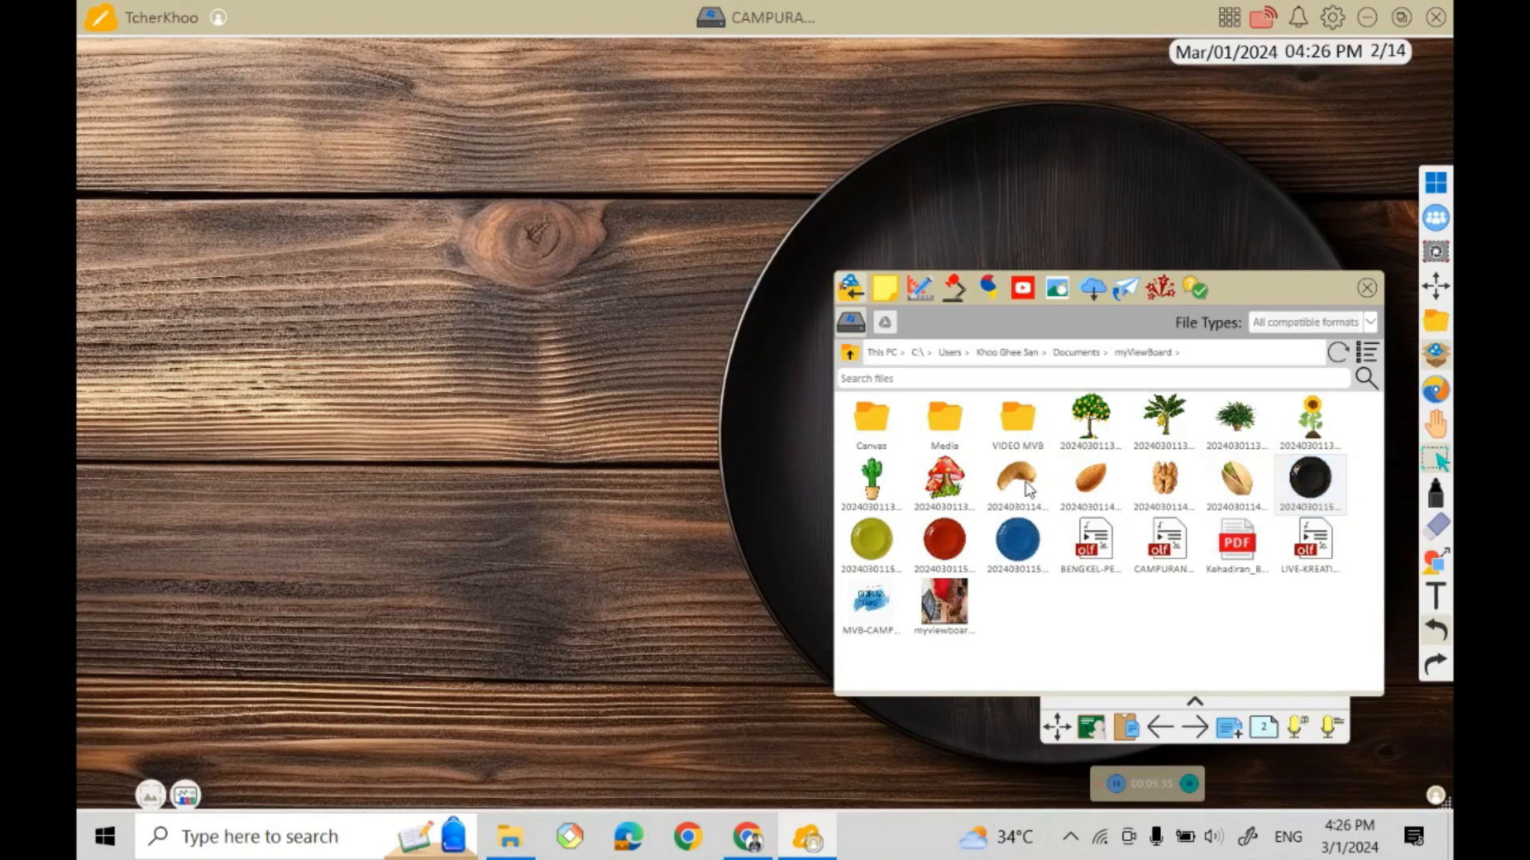
{"action": "left_click_drag", "start_coordinate": [868, 540], "coordinate": [502, 230]}
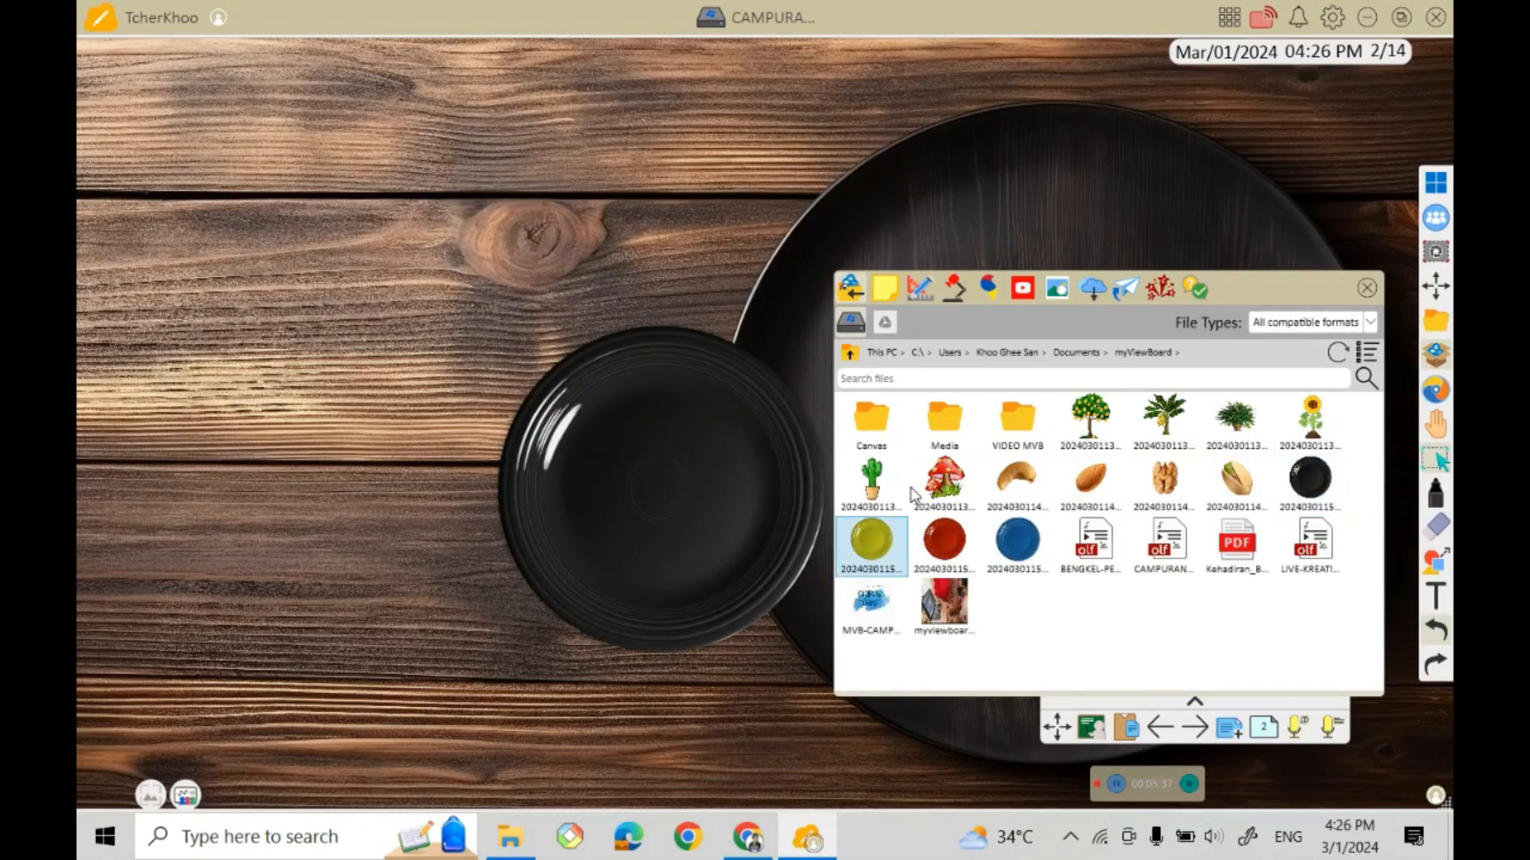
{"action": "left_click_drag", "start_coordinate": [958, 545], "coordinate": [435, 267]}
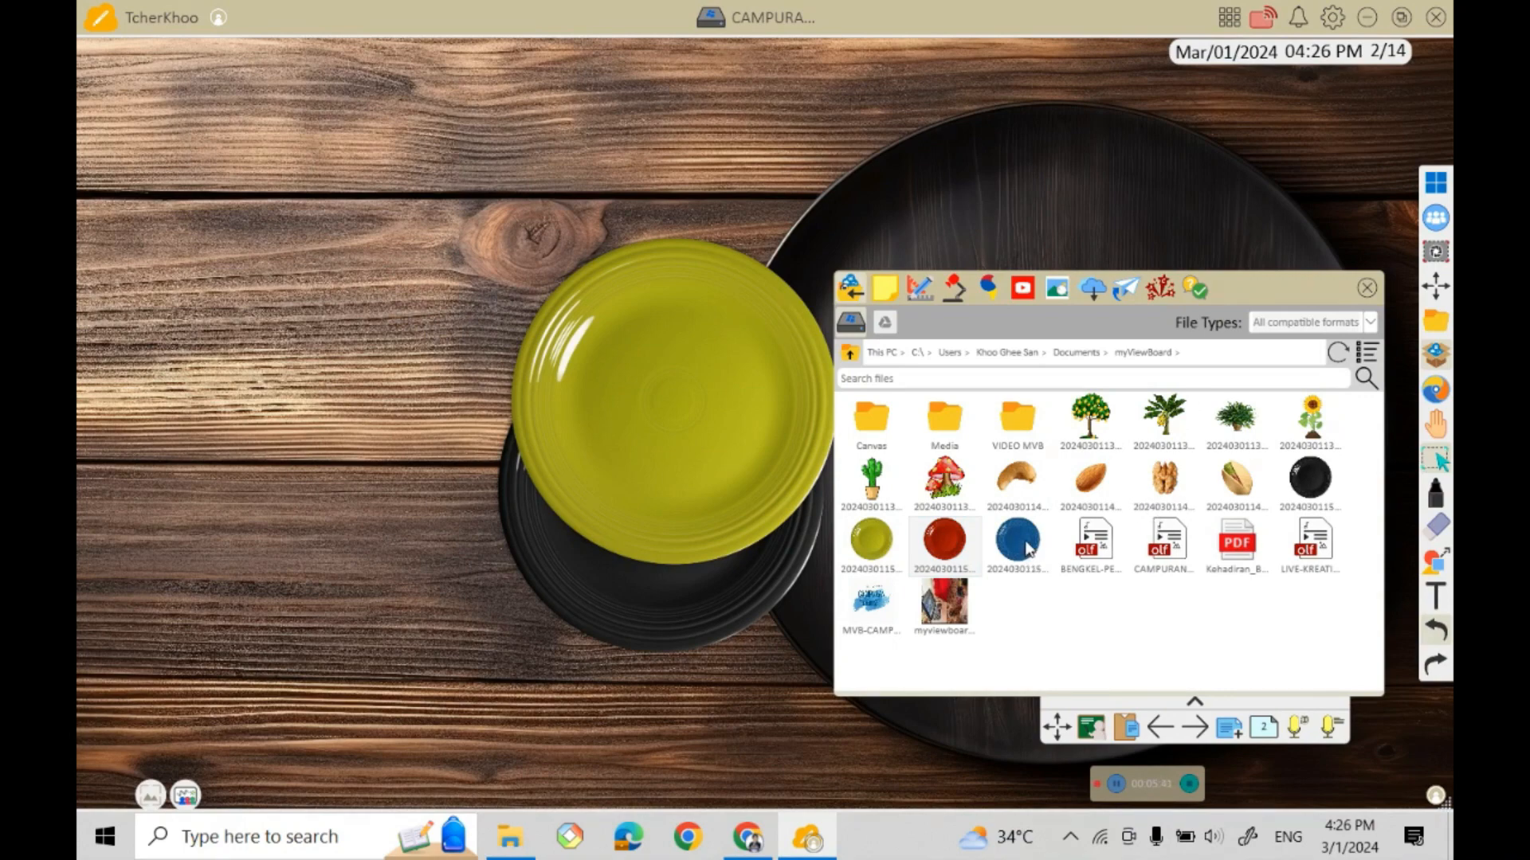
{"action": "left_click_drag", "start_coordinate": [1026, 546], "coordinate": [471, 295]}
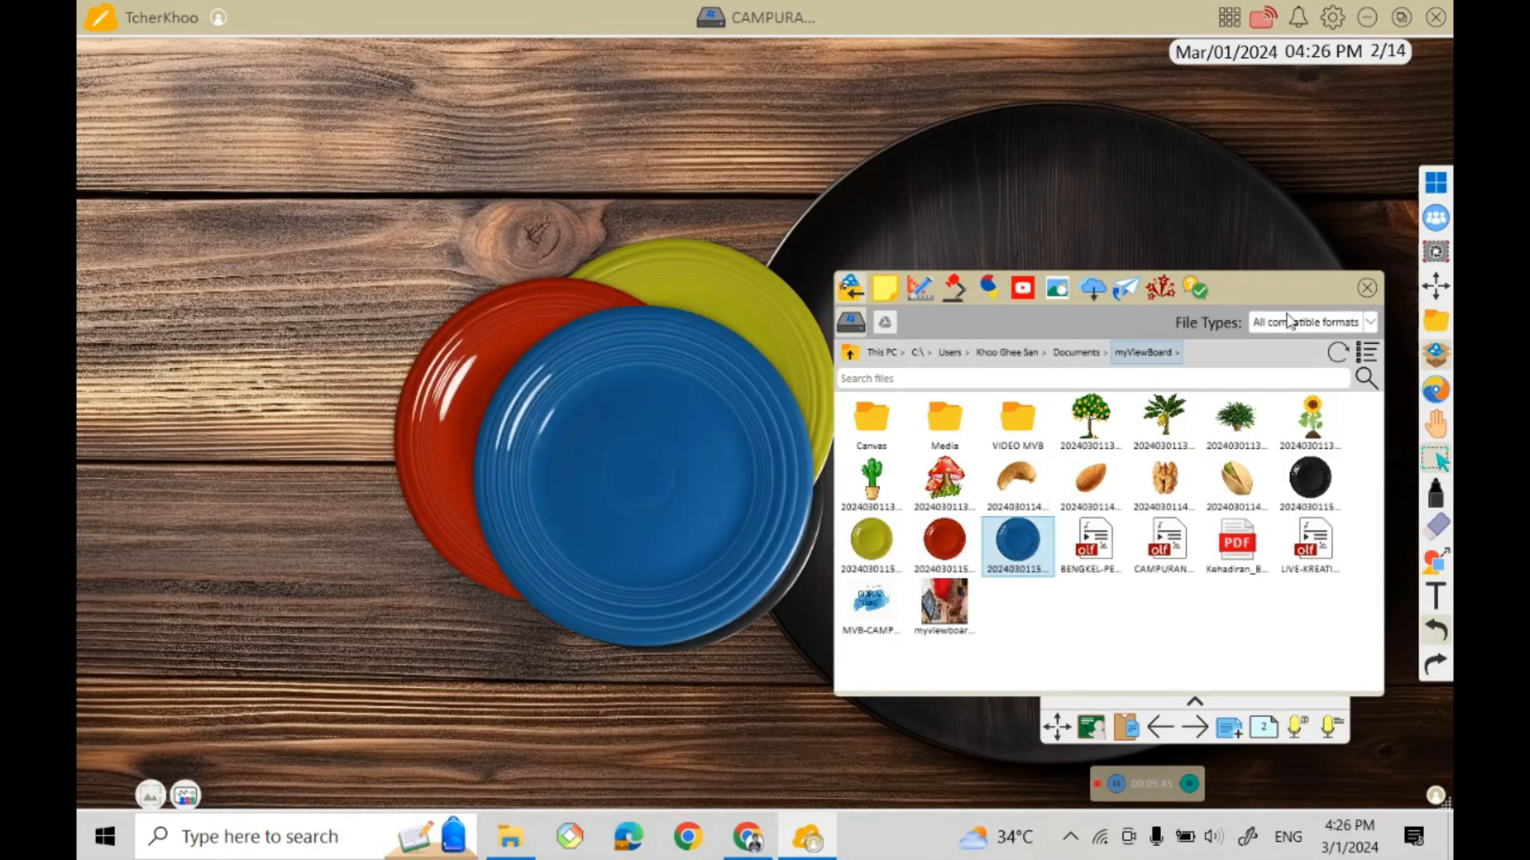
{"action": "left_click", "coordinate": [1367, 289]}
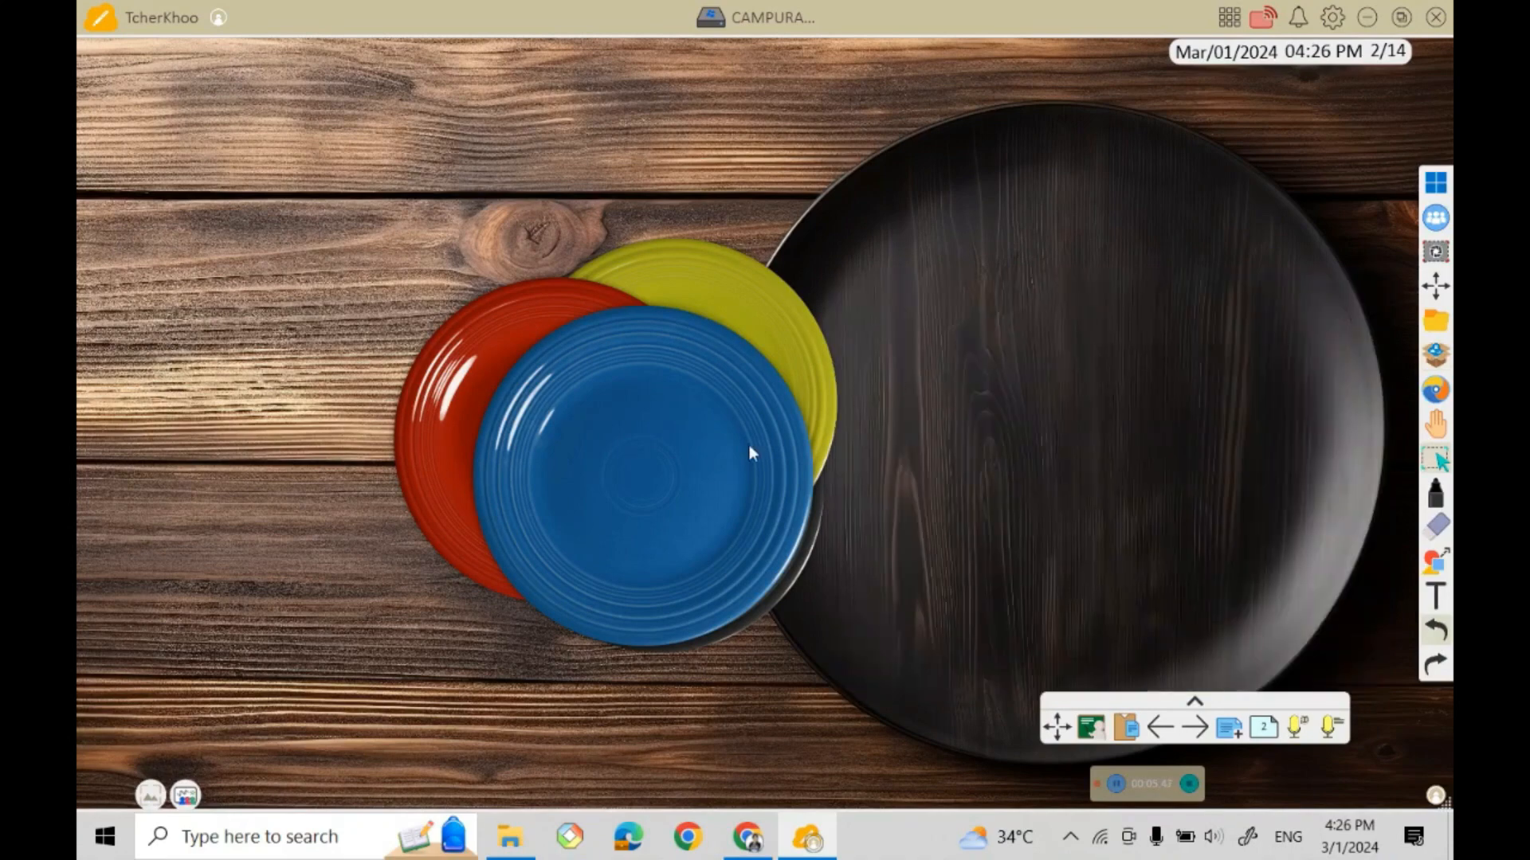
Spread the plates in a two-by-two layout beside the large plate, with blue and red above green and black.
{"action": "left_click_drag", "start_coordinate": [645, 475], "coordinate": [336, 327]}
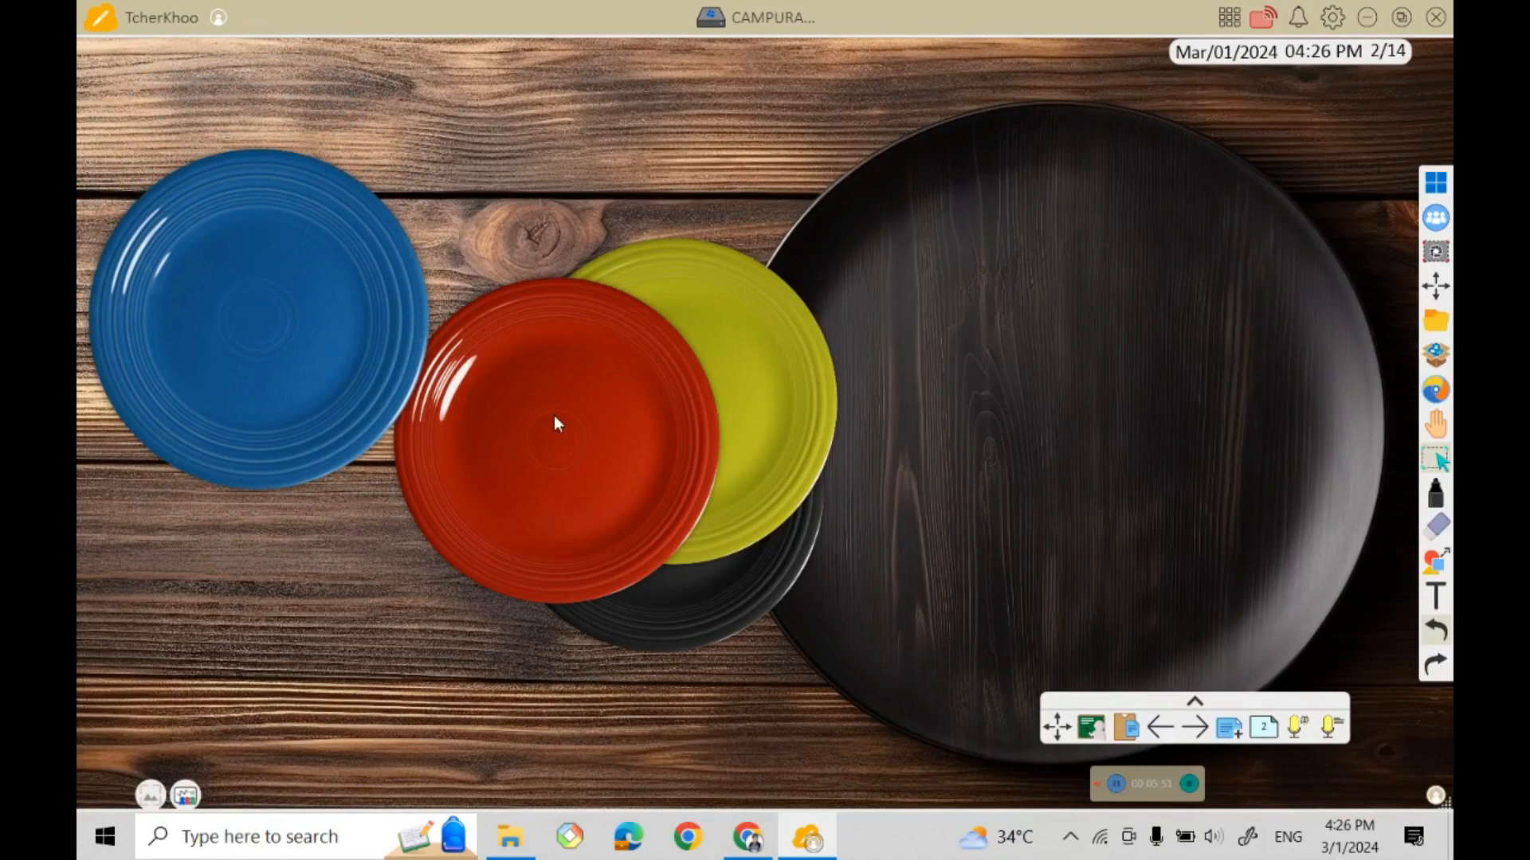
{"action": "left_click_drag", "start_coordinate": [555, 418], "coordinate": [603, 291]}
{"action": "left_click_drag", "start_coordinate": [731, 439], "coordinate": [351, 680]}
{"action": "left_click", "coordinate": [709, 456]}
{"action": "mouse_move", "coordinate": [331, 425]}
{"action": "left_mouse_down"}
{"action": "mouse_move", "coordinate": [345, 387]}
{"action": "mouse_move", "coordinate": [333, 408]}
{"action": "left_mouse_up"}
{"action": "left_click_drag", "start_coordinate": [345, 621], "coordinate": [331, 610]}
{"action": "left_click_drag", "start_coordinate": [677, 553], "coordinate": [635, 693]}
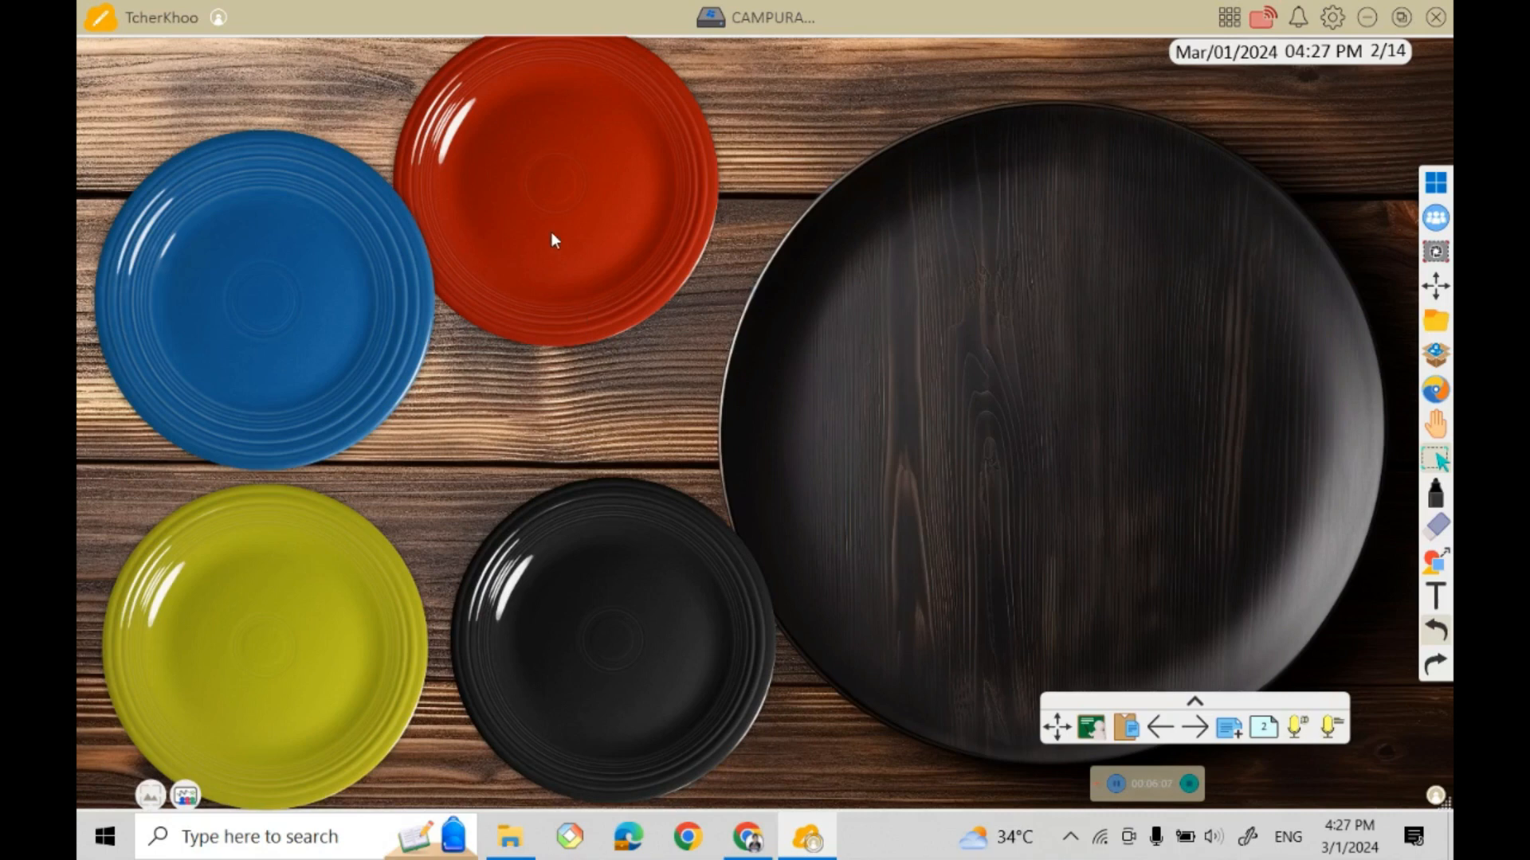
{"action": "left_click_drag", "start_coordinate": [574, 225], "coordinate": [642, 335]}
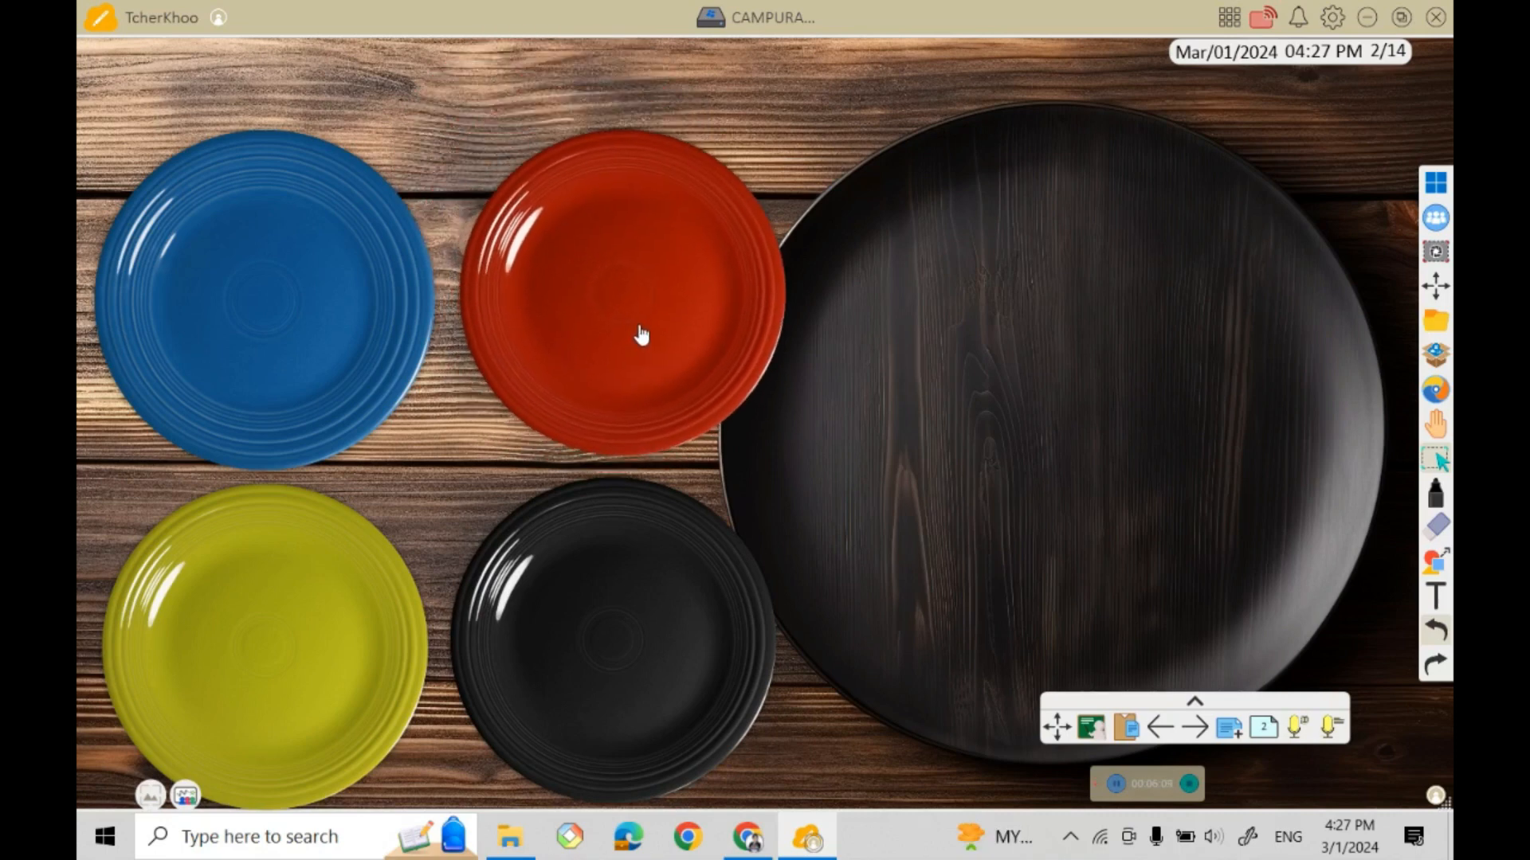
Shrink the red and blue plates and line them up side by side in the upper row.
{"action": "left_click", "coordinate": [703, 303]}
{"action": "left_click_drag", "start_coordinate": [805, 481], "coordinate": [748, 425]}
{"action": "left_click_drag", "start_coordinate": [635, 263], "coordinate": [611, 321]}
{"action": "left_click", "coordinate": [351, 334]}
{"action": "left_click_drag", "start_coordinate": [452, 490], "coordinate": [394, 431]}
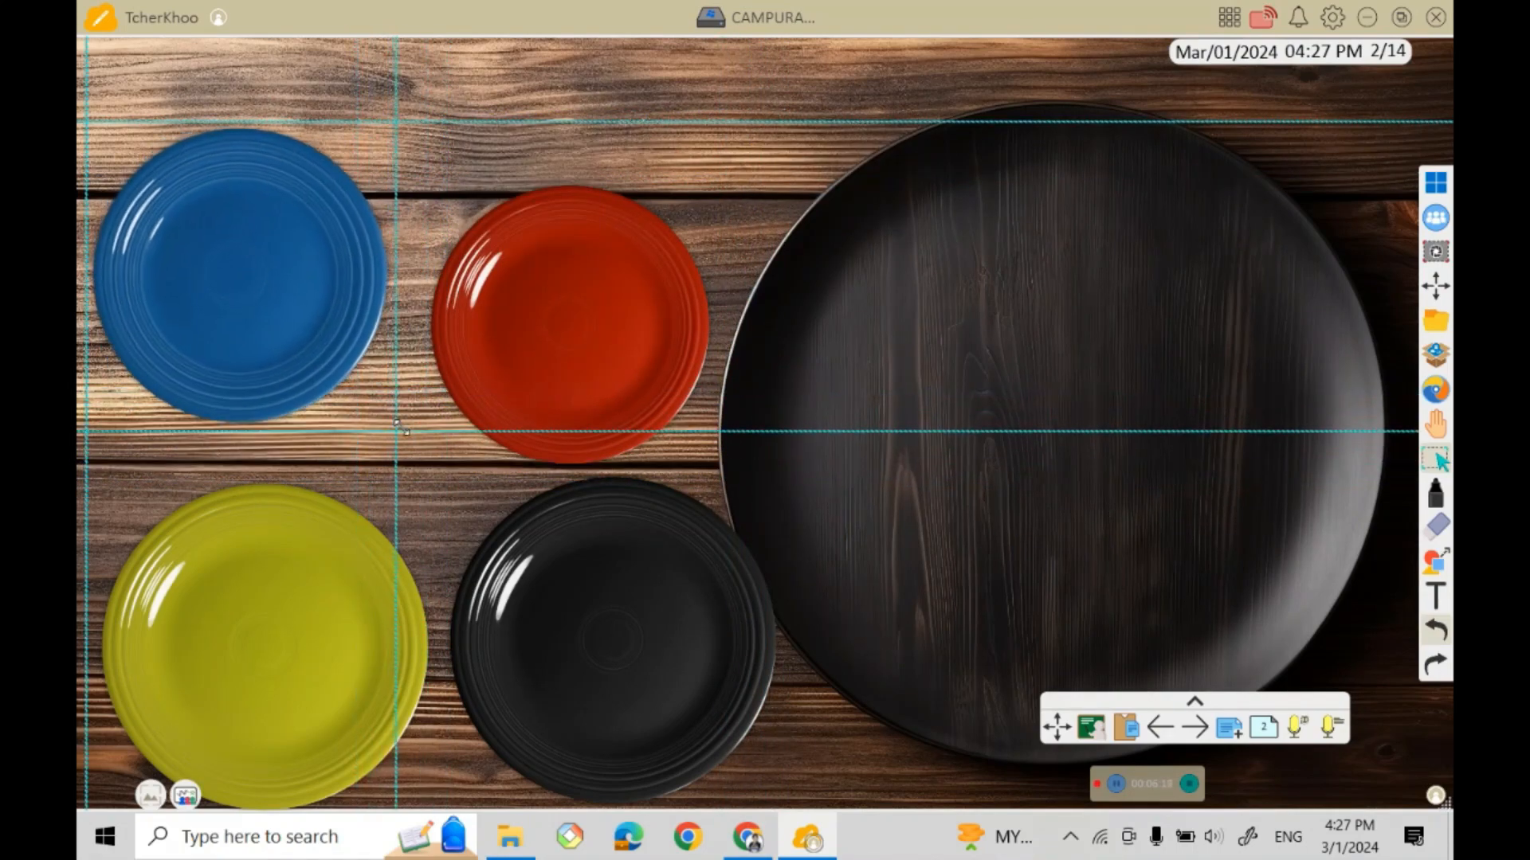
{"action": "left_click_drag", "start_coordinate": [255, 279], "coordinate": [267, 336]}
Shrink the green and black plates to fit beneath the blue and red ones, and select the red plate.
{"action": "left_click", "coordinate": [280, 586]}
{"action": "left_click_drag", "start_coordinate": [85, 462], "coordinate": [110, 513]}
{"action": "left_click_drag", "start_coordinate": [281, 637], "coordinate": [254, 618]}
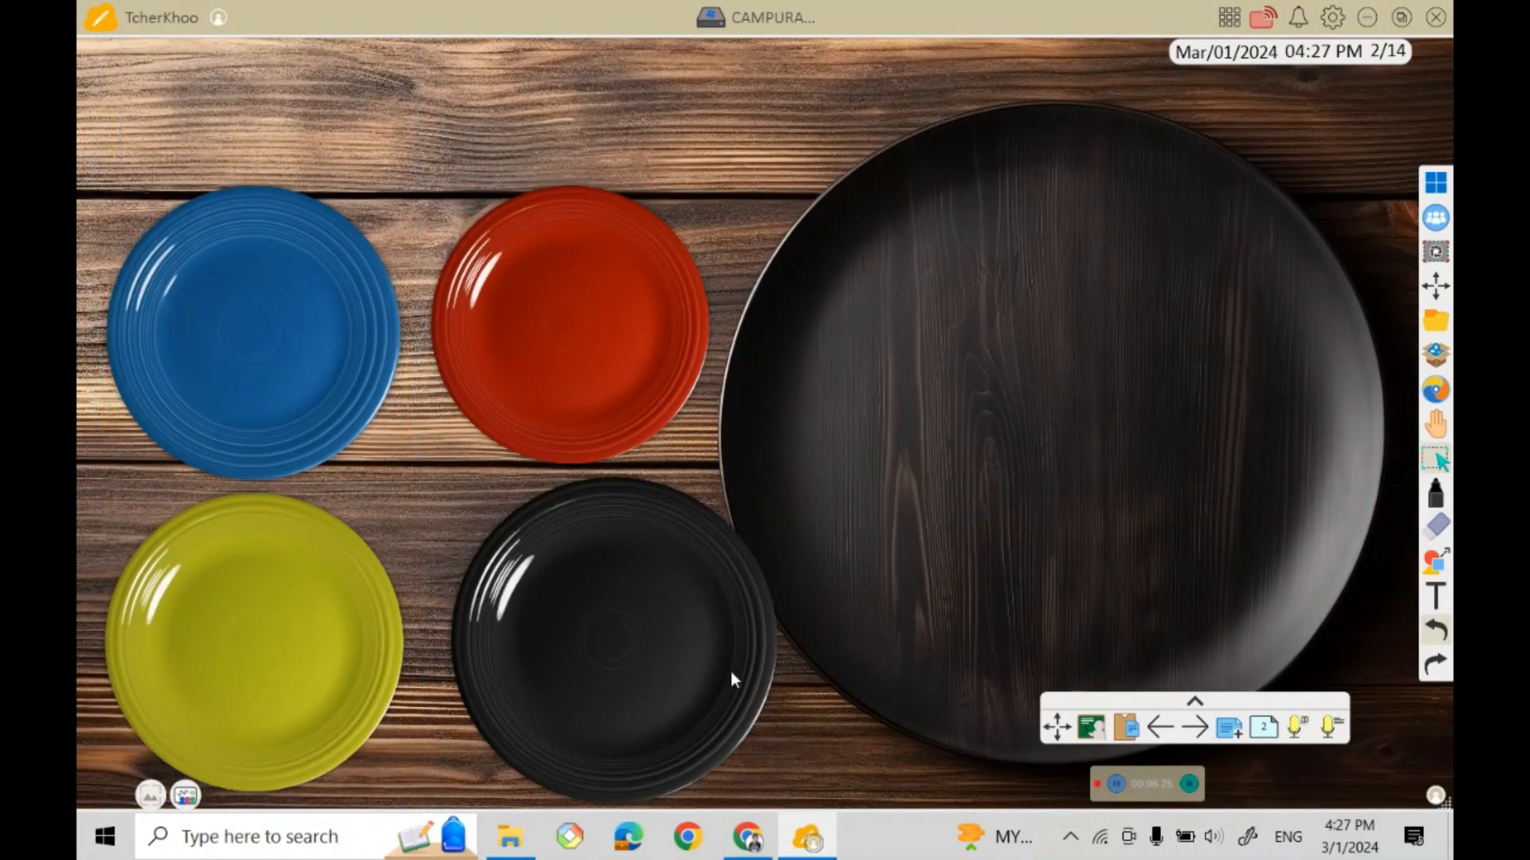
{"action": "left_click", "coordinate": [730, 673]}
{"action": "left_click_drag", "start_coordinate": [423, 447], "coordinate": [443, 463]}
{"action": "left_click_drag", "start_coordinate": [638, 630], "coordinate": [593, 617]}
{"action": "left_click", "coordinate": [561, 342]}
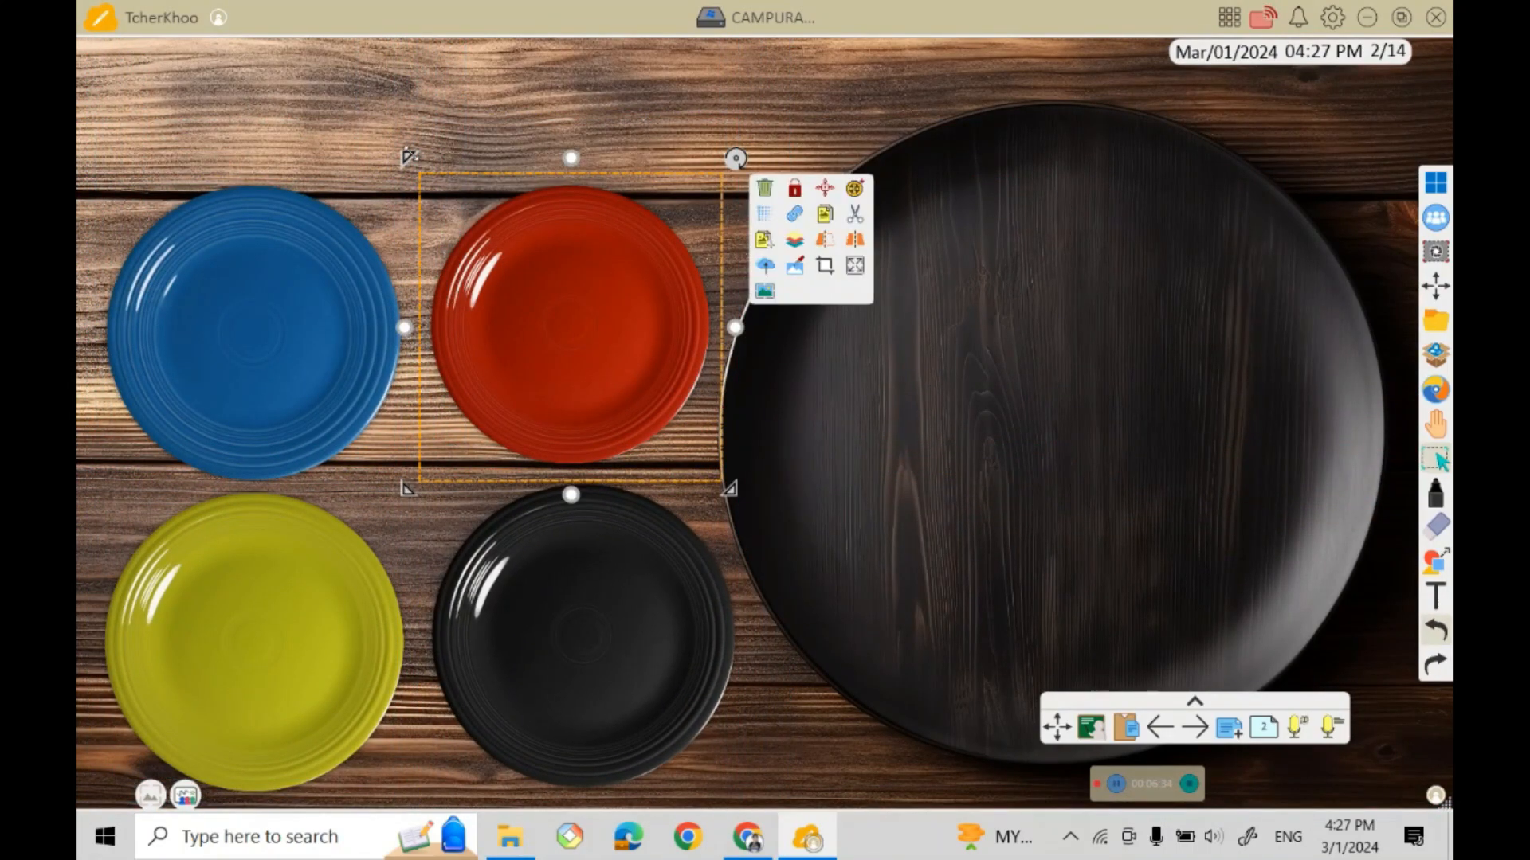
Enlarge the red plate slightly, nudge it into line with the blue plate, and lock it in place.
{"action": "left_click_drag", "start_coordinate": [411, 158], "coordinate": [403, 150]}
{"action": "left_click_drag", "start_coordinate": [560, 379], "coordinate": [568, 375]}
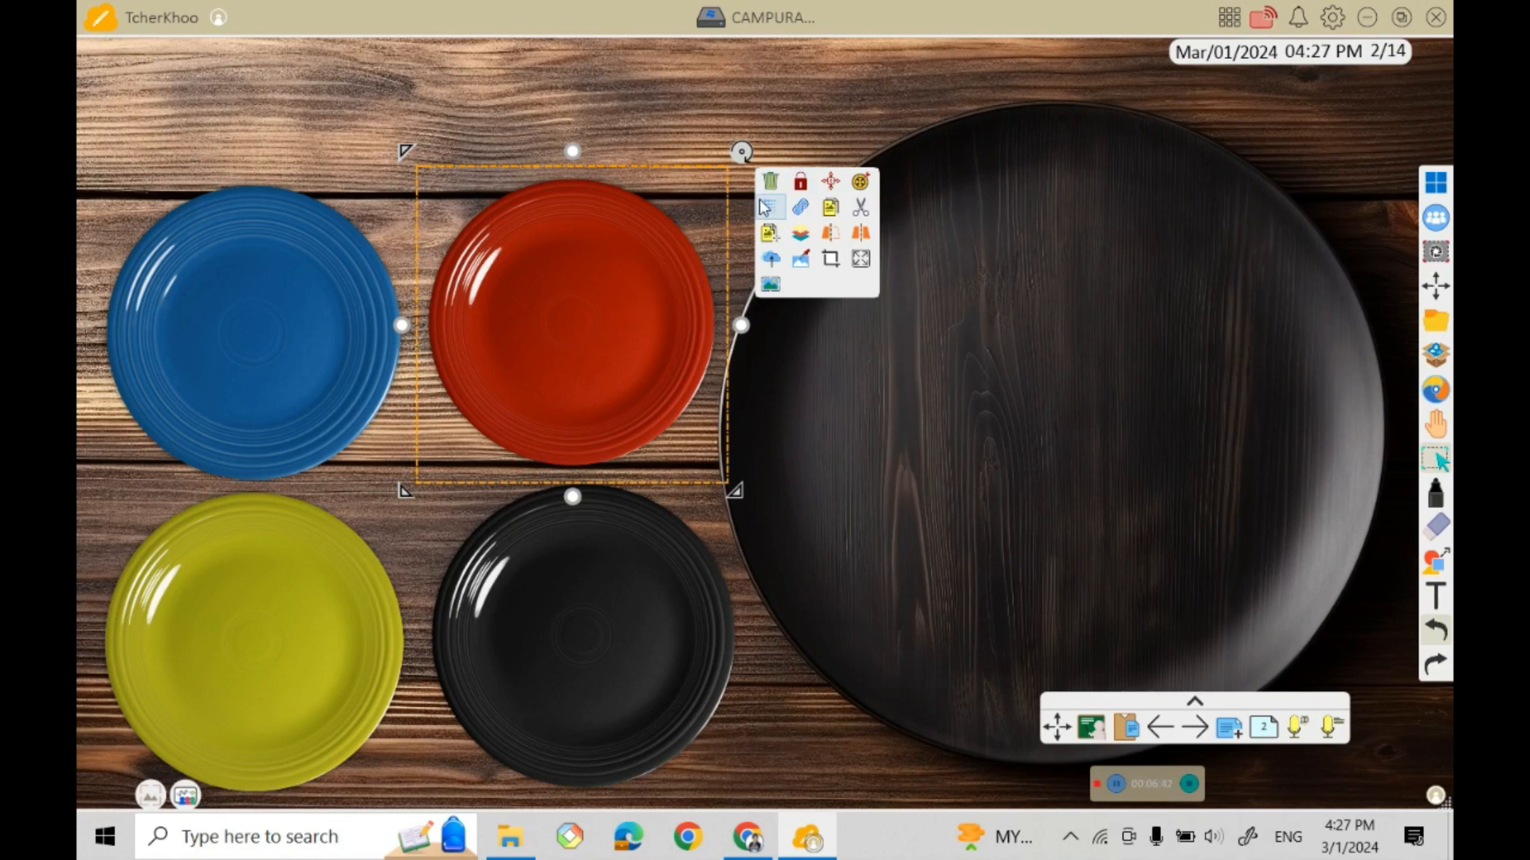
{"action": "left_click", "coordinate": [797, 185]}
Lock the blue, black and green plates in place.
{"action": "left_click", "coordinate": [256, 341]}
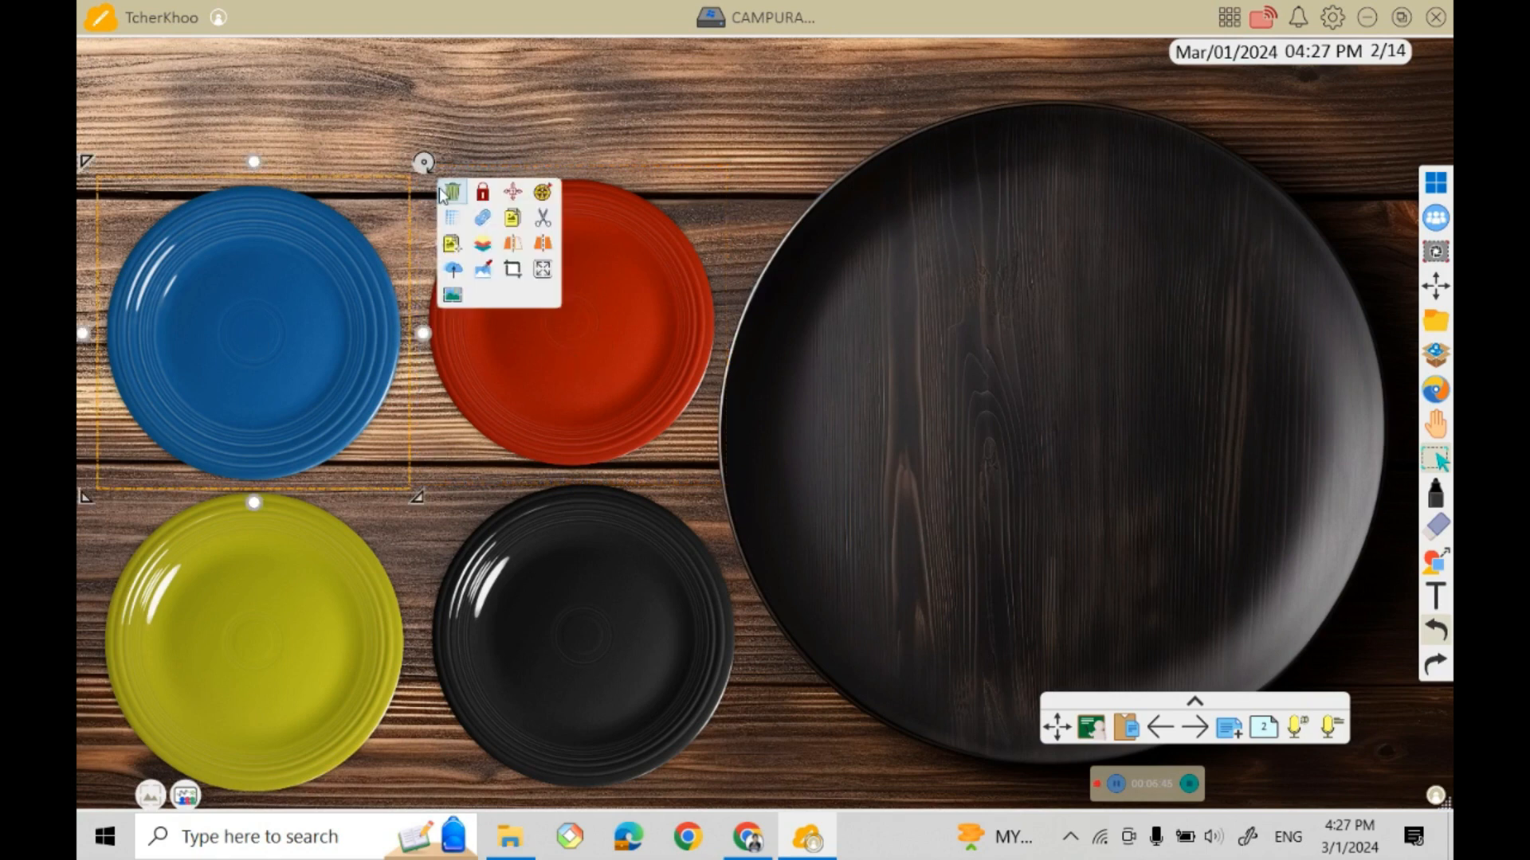
{"action": "left_click", "coordinate": [486, 198]}
{"action": "left_click", "coordinate": [600, 610]}
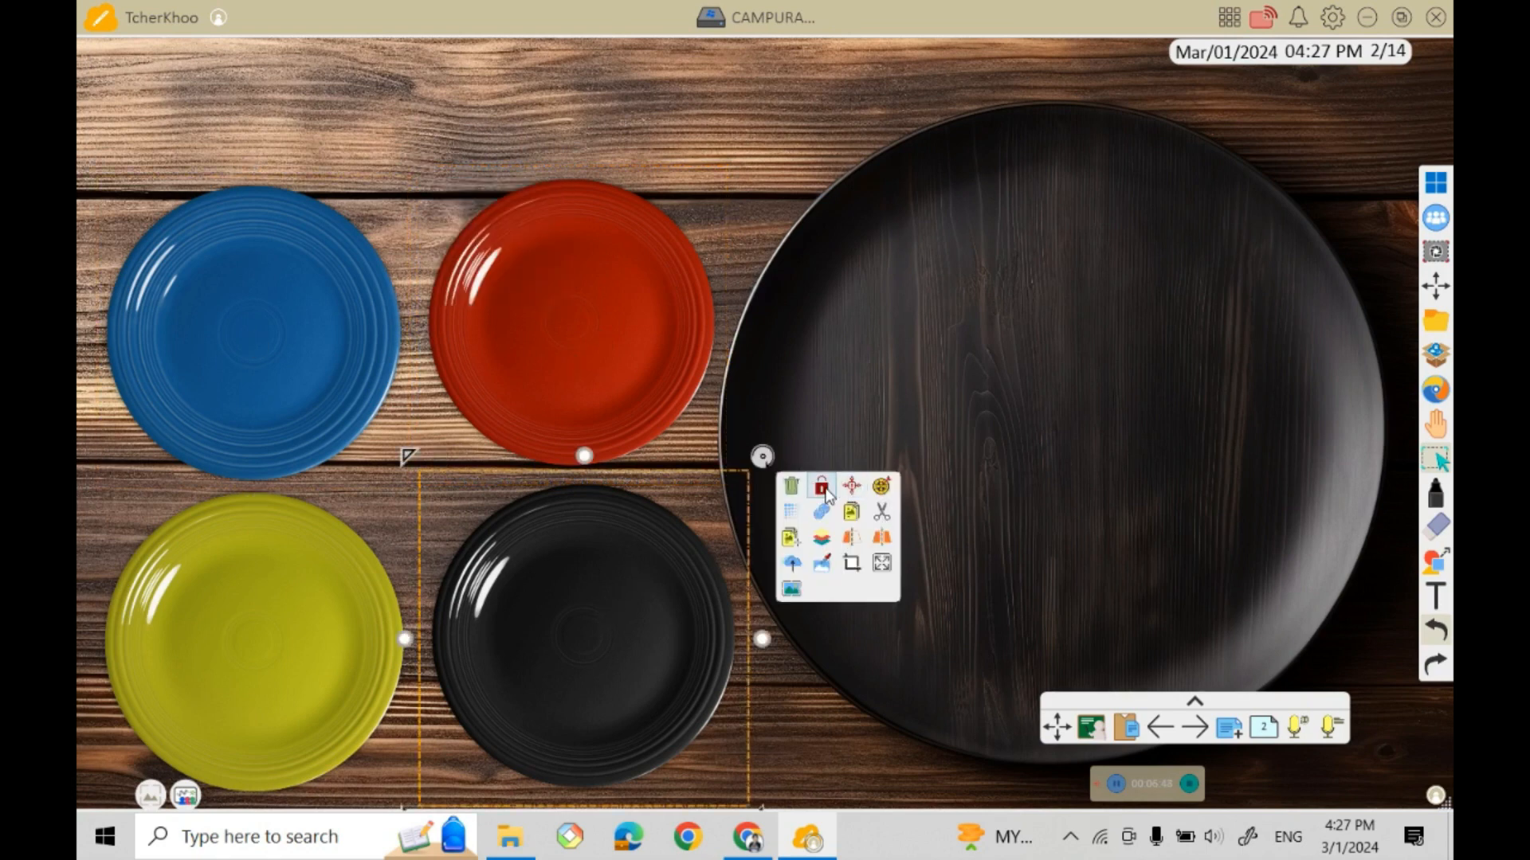
{"action": "left_click", "coordinate": [820, 486]}
{"action": "left_click", "coordinate": [200, 604]}
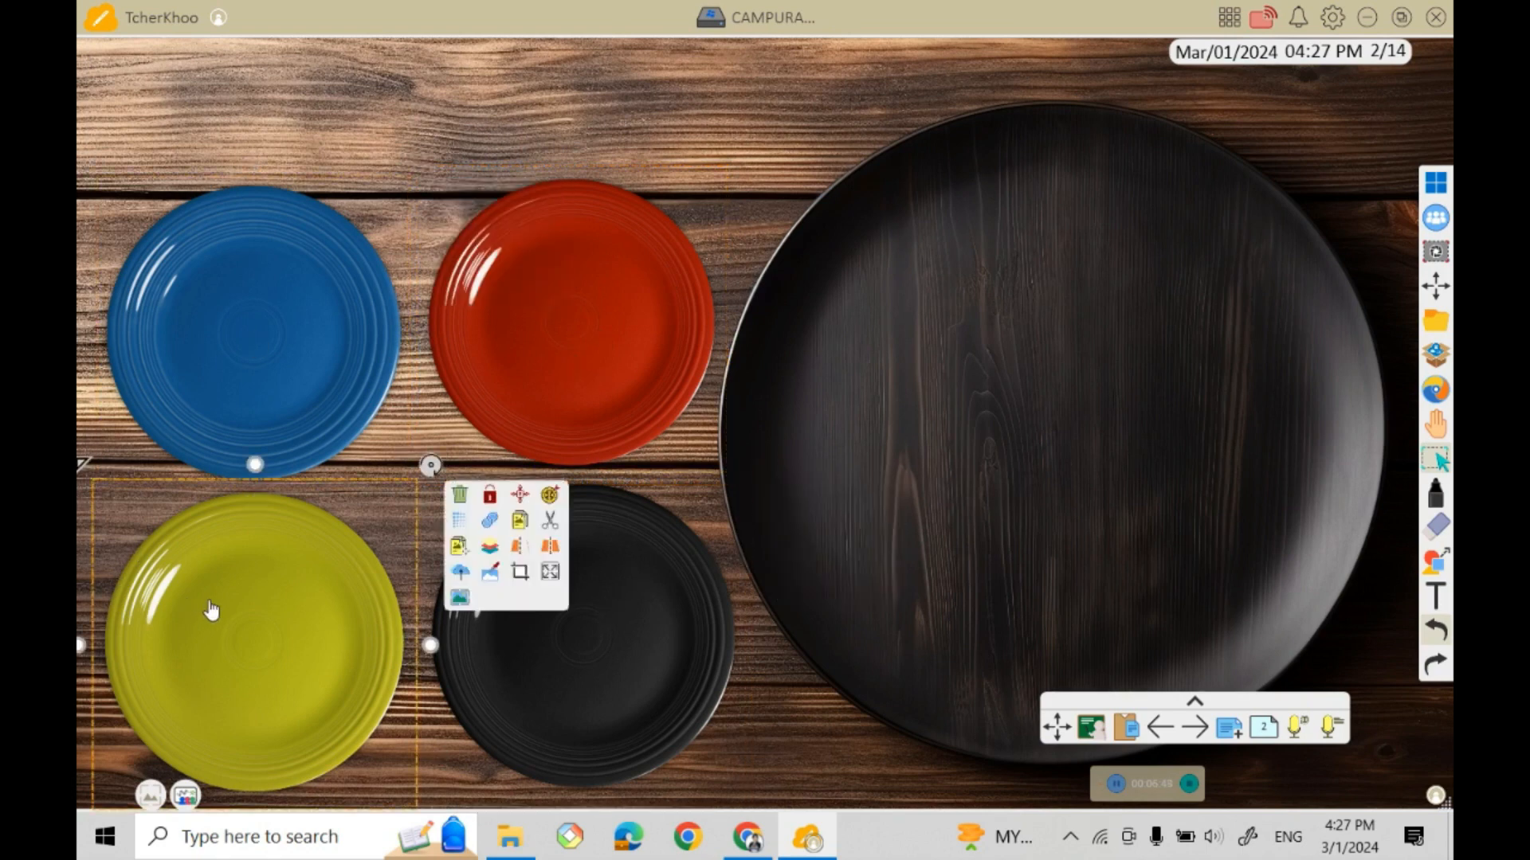
{"action": "left_click", "coordinate": [487, 496]}
{"action": "left_click", "coordinate": [820, 727]}
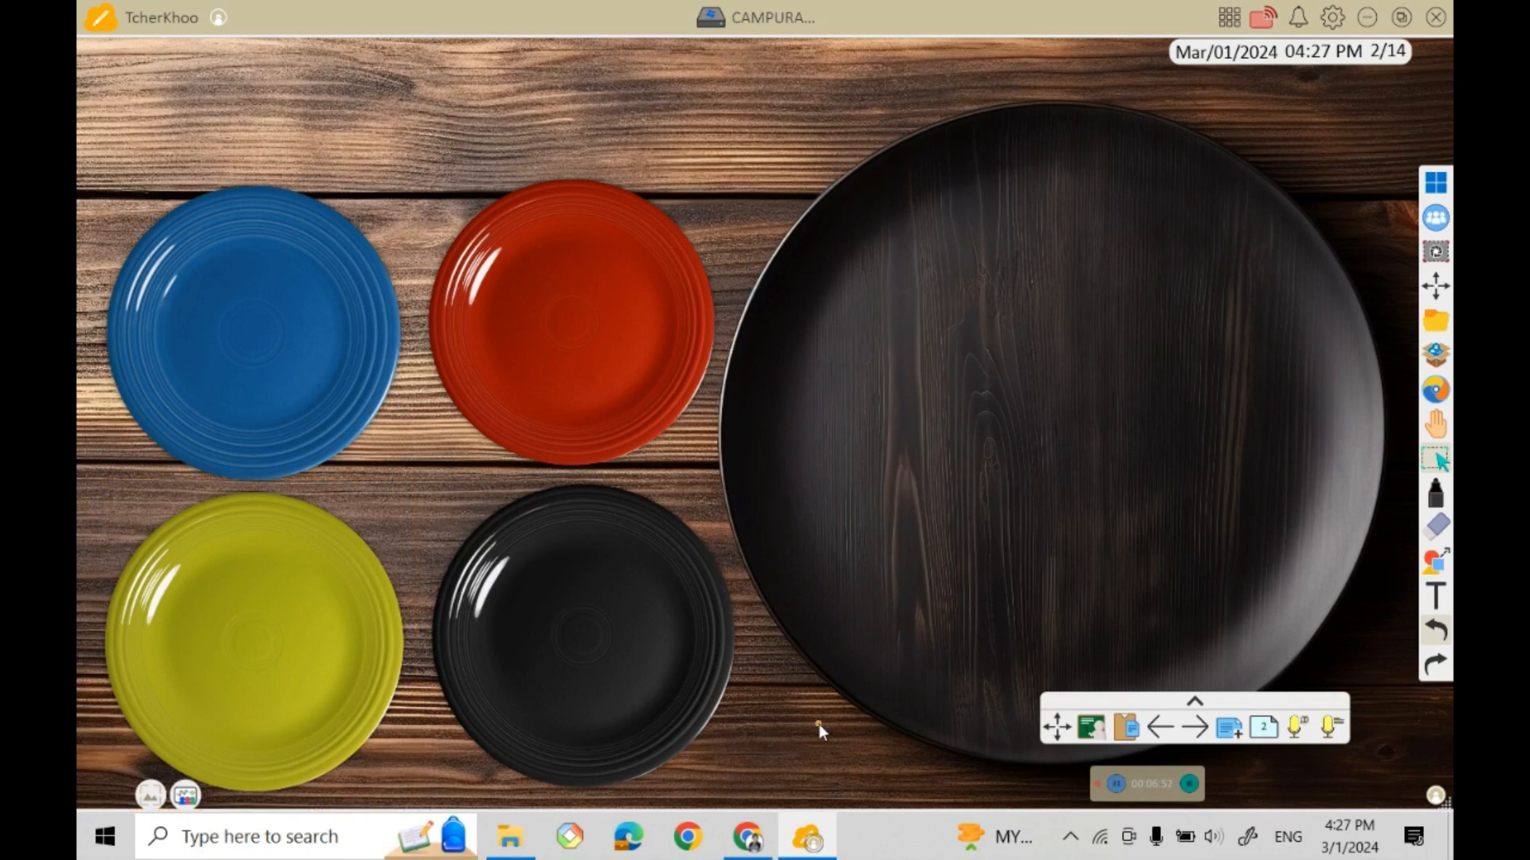
Insert the cashew, almond, walnut and pistachio pictures from the myViewBoard folder in Documents onto the page.
{"action": "left_click", "coordinate": [1437, 354]}
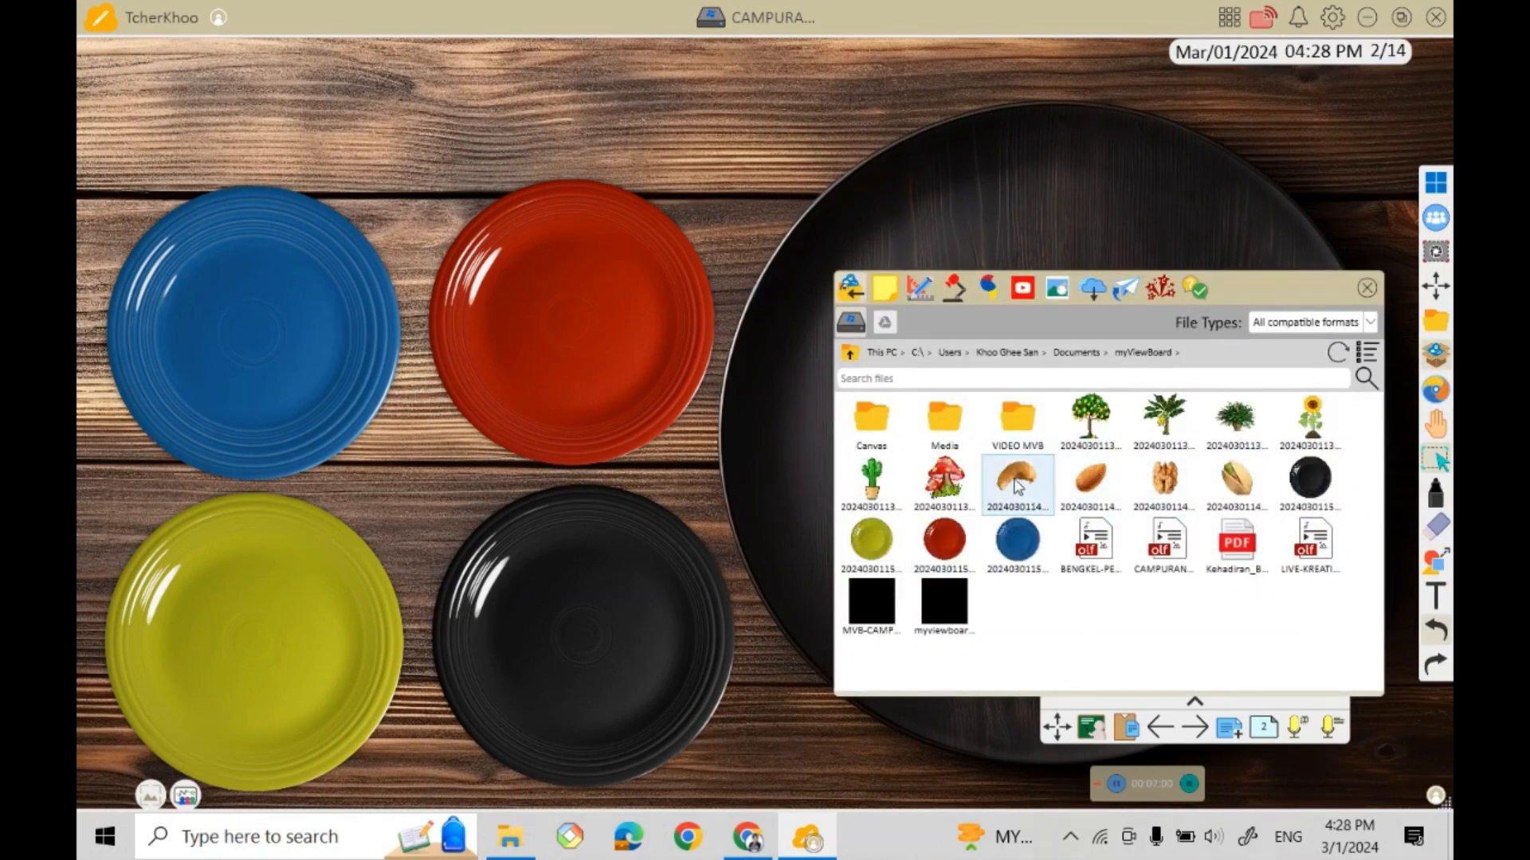
{"action": "left_click_drag", "start_coordinate": [1016, 486], "coordinate": [890, 196]}
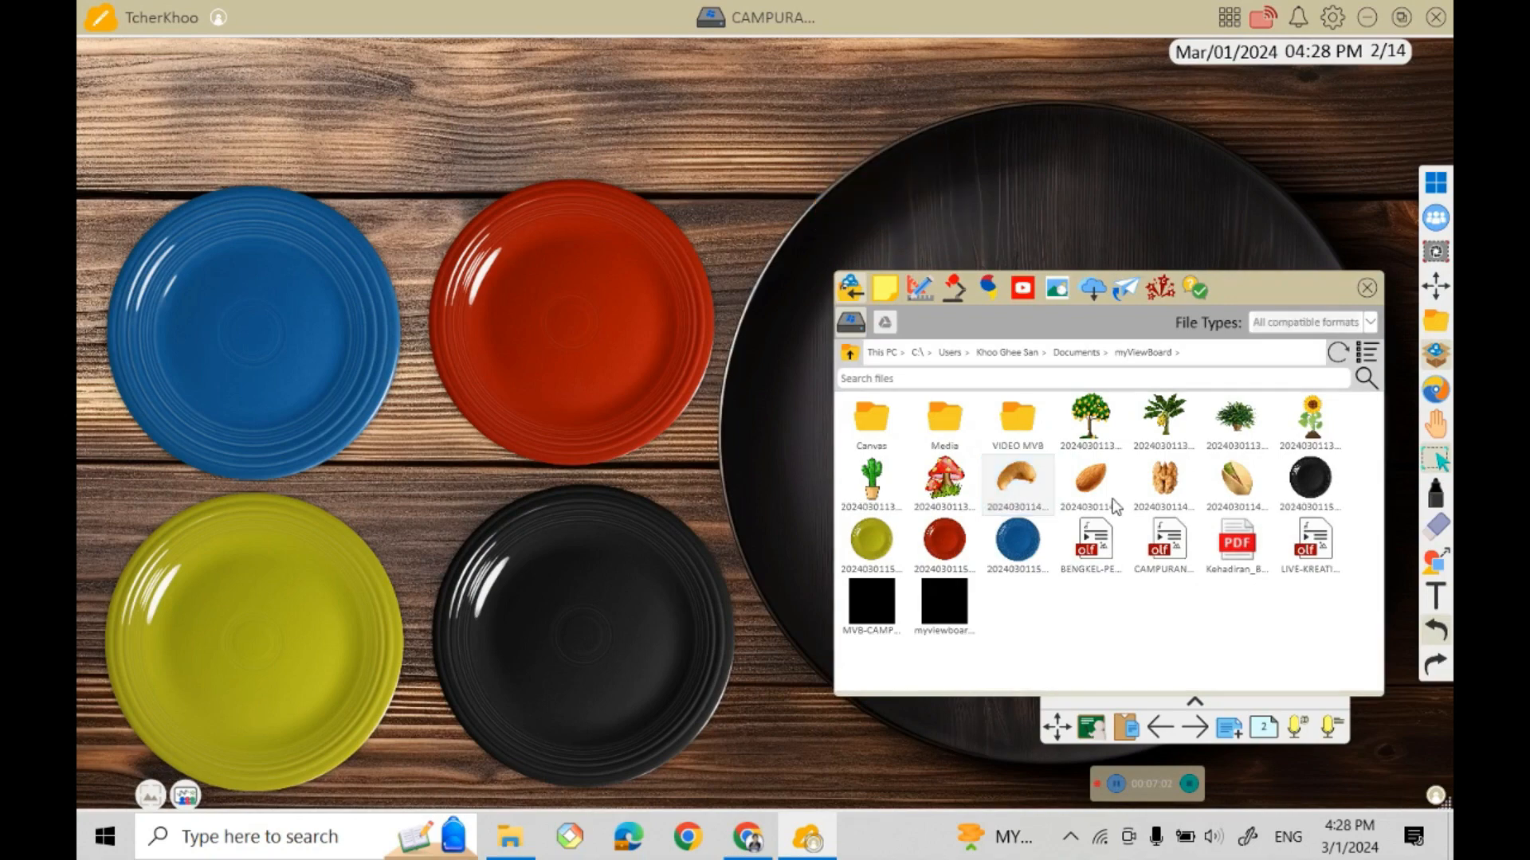
{"action": "left_click_drag", "start_coordinate": [1095, 478], "coordinate": [1287, 253]}
{"action": "left_click_drag", "start_coordinate": [1171, 480], "coordinate": [1163, 197]}
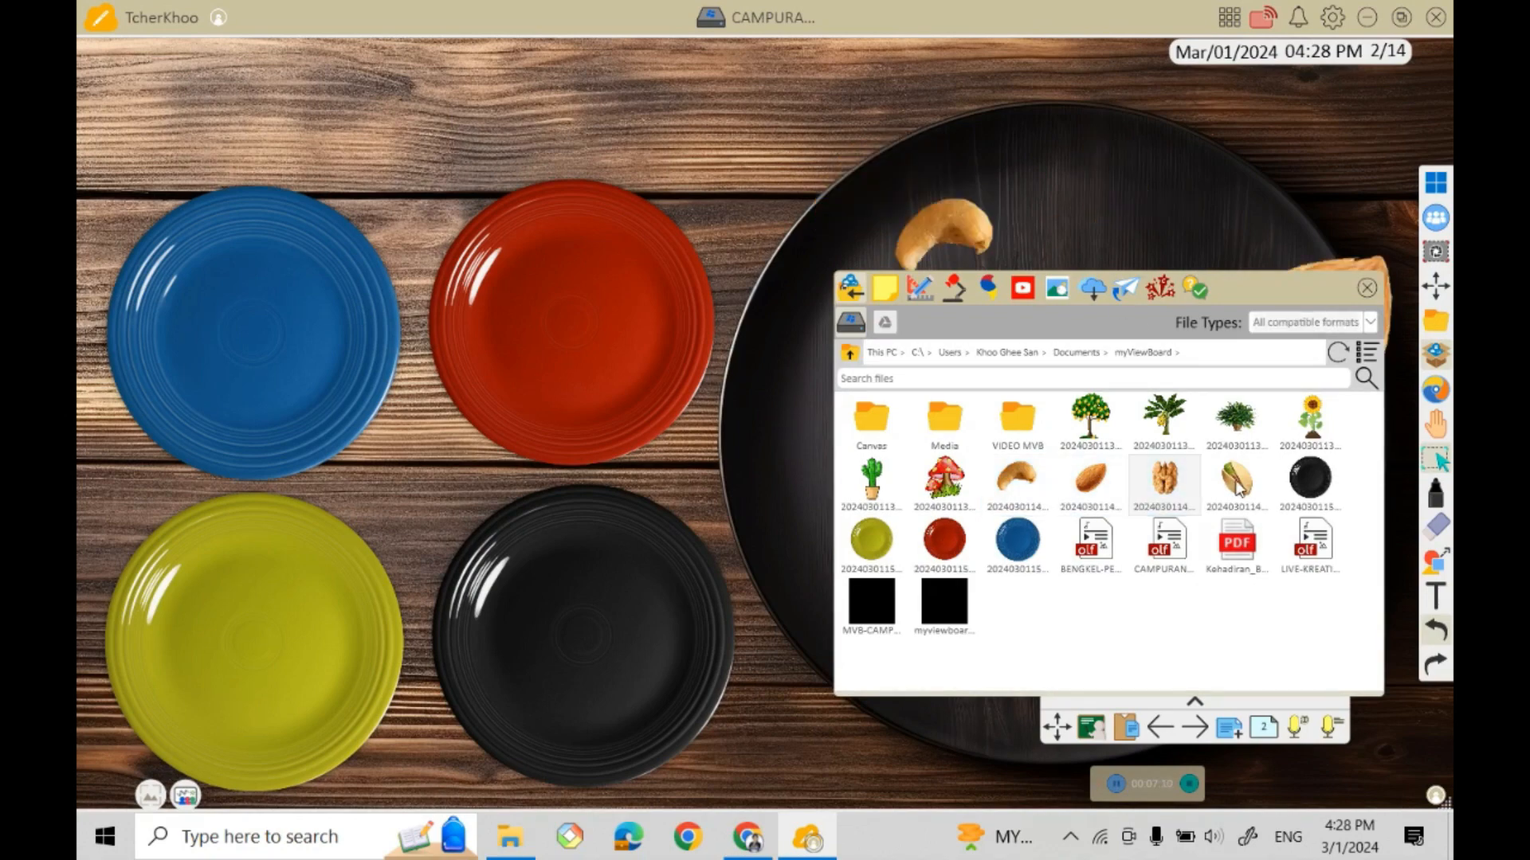
{"action": "left_click_drag", "start_coordinate": [1237, 486], "coordinate": [1085, 181]}
{"action": "left_click", "coordinate": [1367, 288]}
Shrink the pistachio and place it near the large plate's left edge, with a slightly enlarged cashew above it.
{"action": "left_click_drag", "start_coordinate": [1283, 405], "coordinate": [1060, 460]}
{"action": "left_click_drag", "start_coordinate": [1239, 562], "coordinate": [1029, 349]}
{"action": "left_click_drag", "start_coordinate": [960, 321], "coordinate": [893, 404]}
{"action": "left_click", "coordinate": [961, 221]}
{"action": "left_click_drag", "start_coordinate": [1007, 282], "coordinate": [1051, 316]}
{"action": "left_click_drag", "start_coordinate": [1026, 294], "coordinate": [1034, 316]}
{"action": "left_click", "coordinate": [972, 375]}
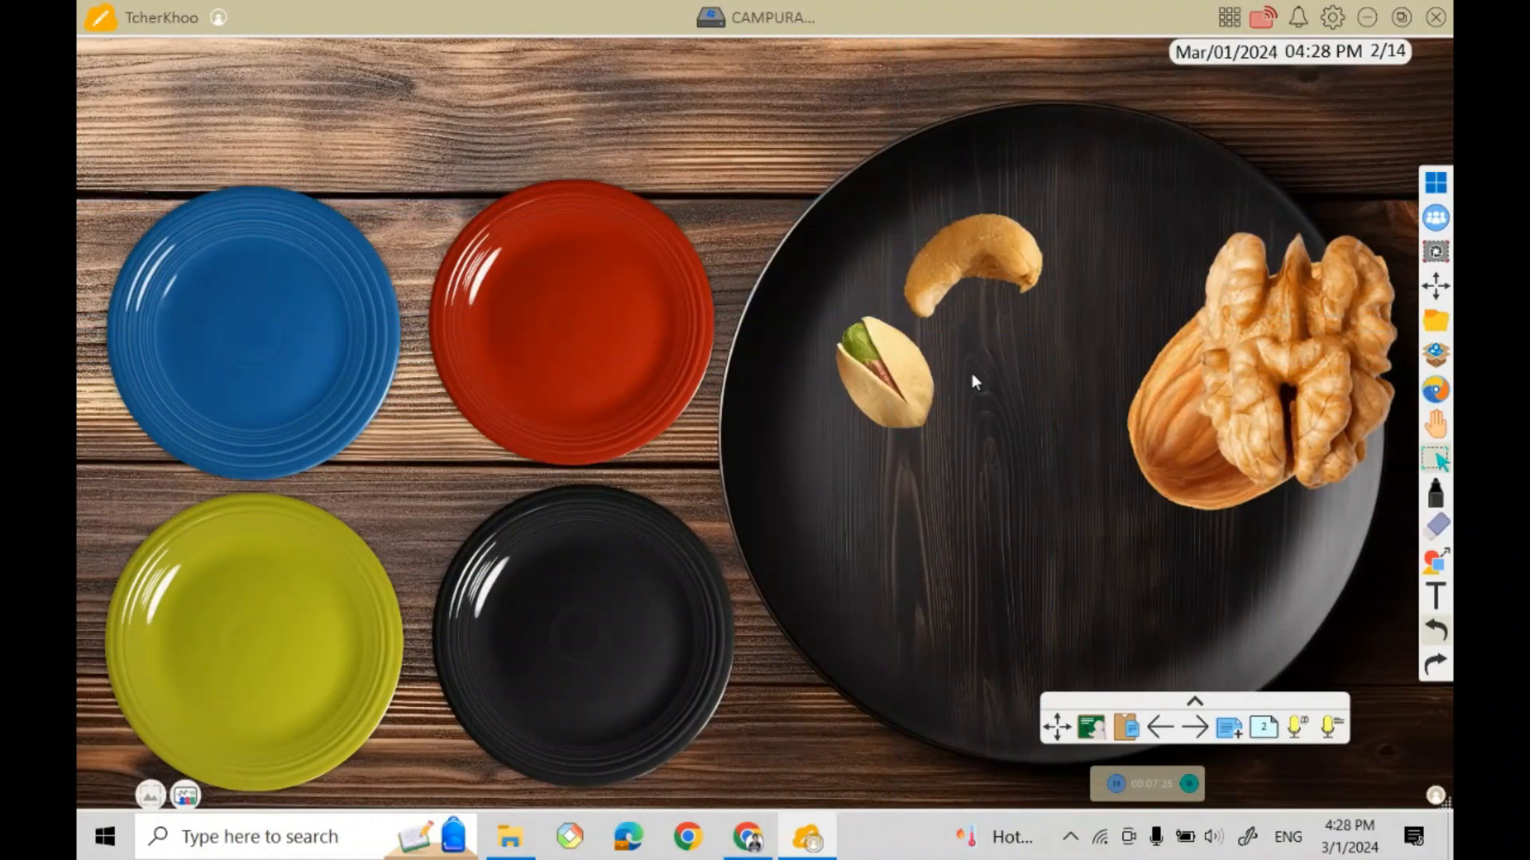
Shrink the walnut and the almond to match the other nuts, placing the walnut below the pistachio and the almond beside it.
{"action": "left_click_drag", "start_coordinate": [1299, 358], "coordinate": [1100, 430]}
{"action": "left_click_drag", "start_coordinate": [1288, 618], "coordinate": [1116, 450]}
{"action": "left_click_drag", "start_coordinate": [1012, 398], "coordinate": [894, 577]}
{"action": "left_click_drag", "start_coordinate": [1279, 361], "coordinate": [1283, 358]}
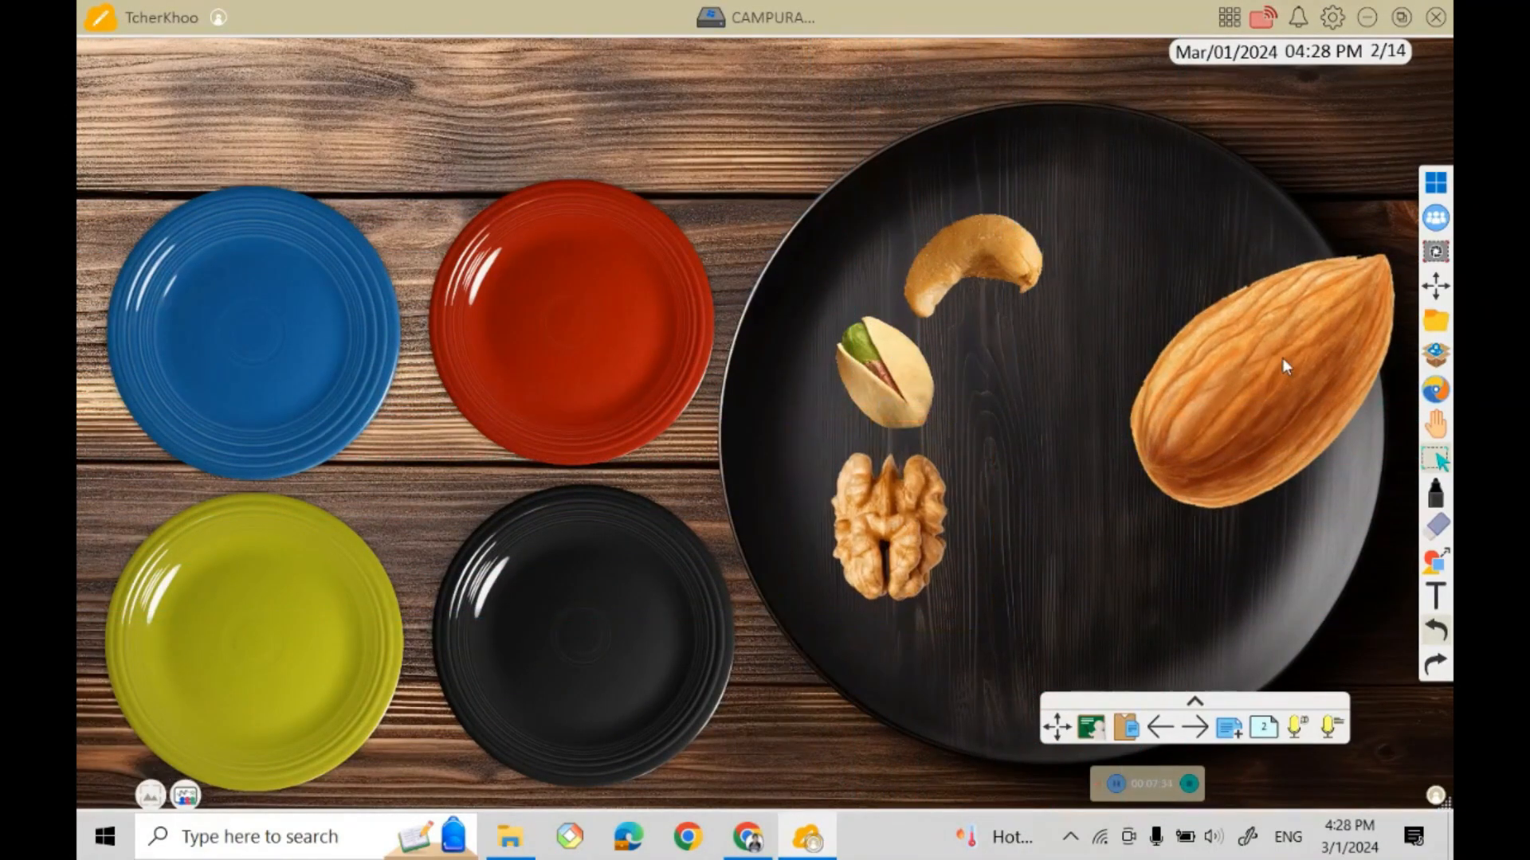
{"action": "left_click_drag", "start_coordinate": [1056, 569], "coordinate": [1302, 390]}
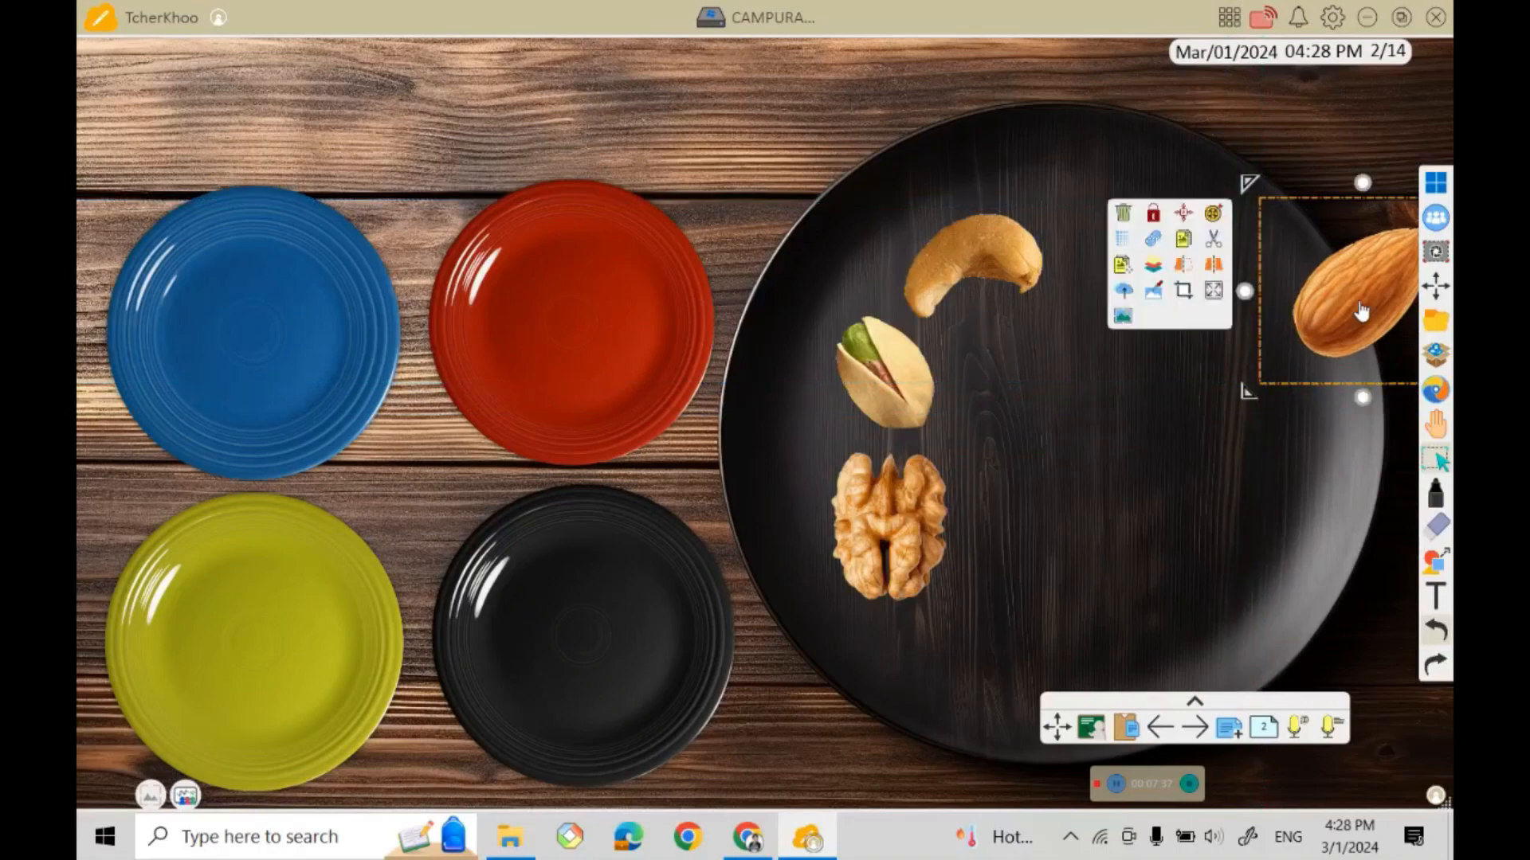
{"action": "left_click_drag", "start_coordinate": [1360, 311], "coordinate": [1032, 403]}
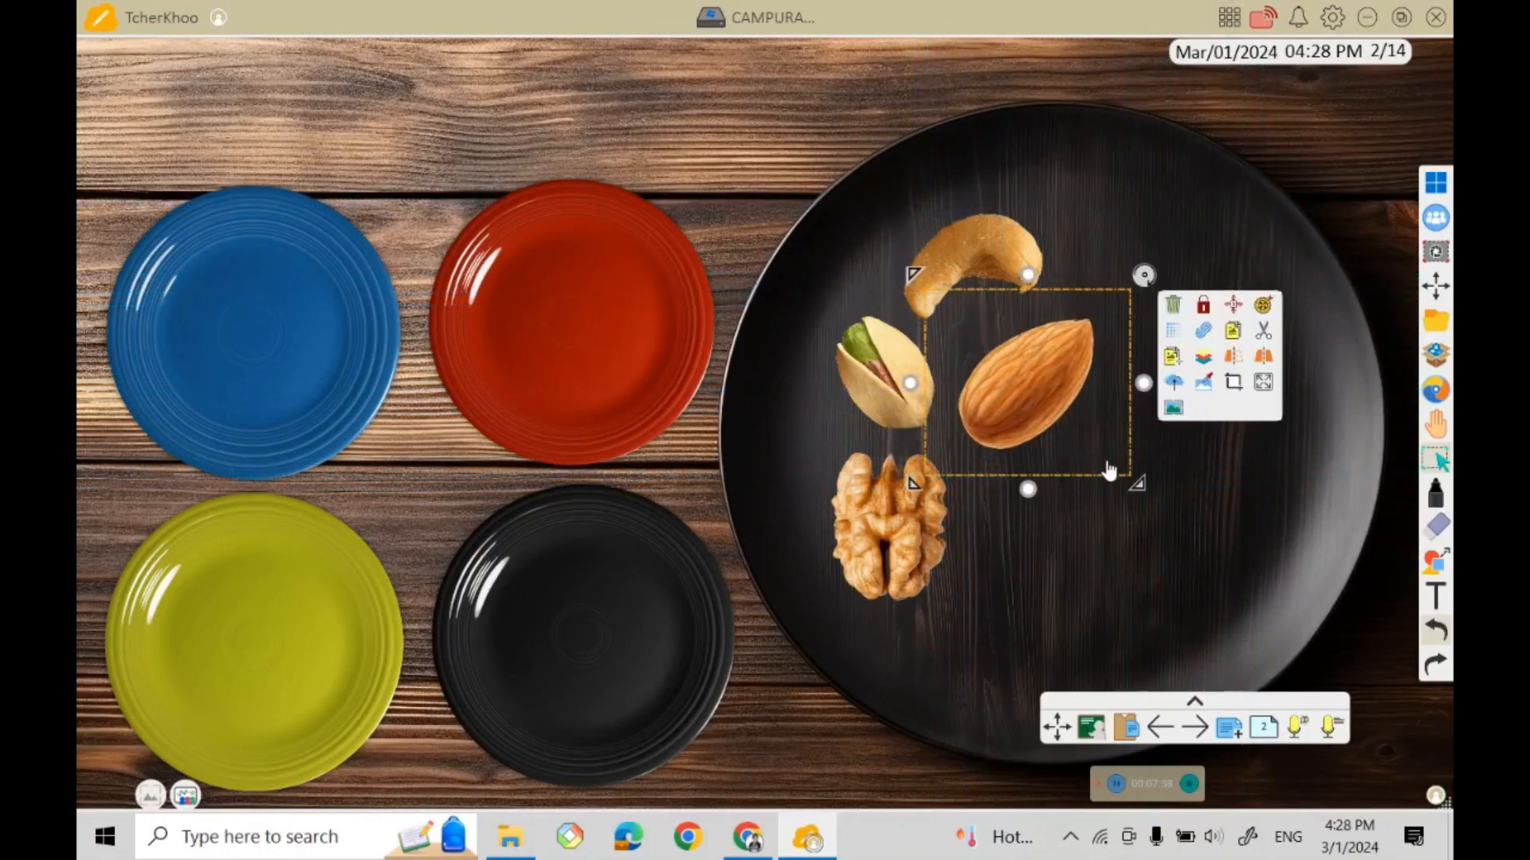
{"action": "left_click_drag", "start_coordinate": [1123, 470], "coordinate": [1084, 442]}
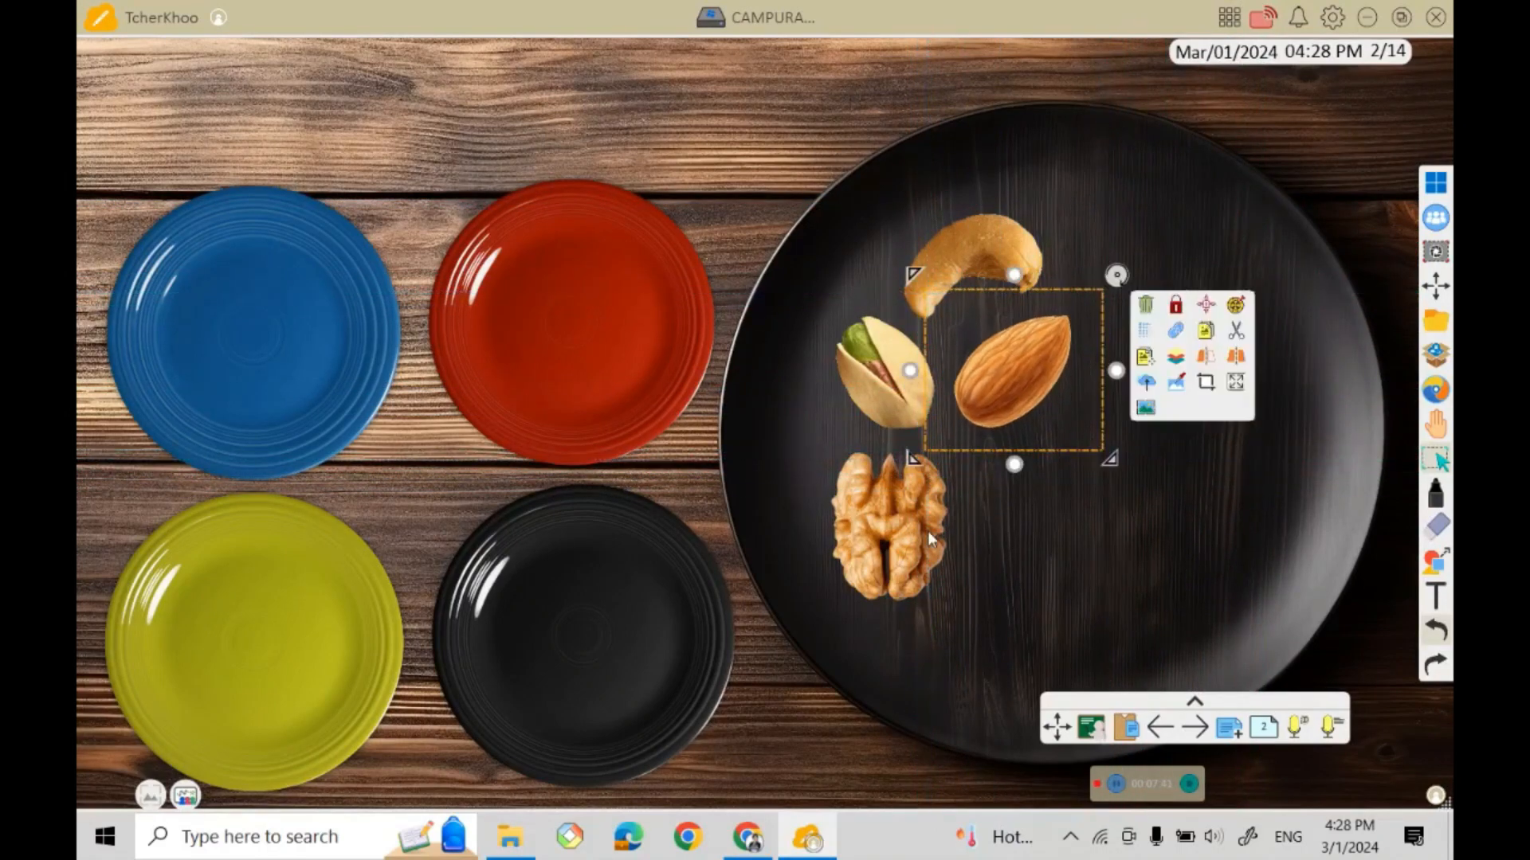
Shrink the walnut a little more and nudge all four nuts into a compact group on the large plate.
{"action": "left_click", "coordinate": [903, 547]}
{"action": "left_click_drag", "start_coordinate": [988, 629], "coordinate": [964, 601]}
{"action": "left_click_drag", "start_coordinate": [902, 510], "coordinate": [915, 521]}
{"action": "left_click", "coordinate": [903, 354]}
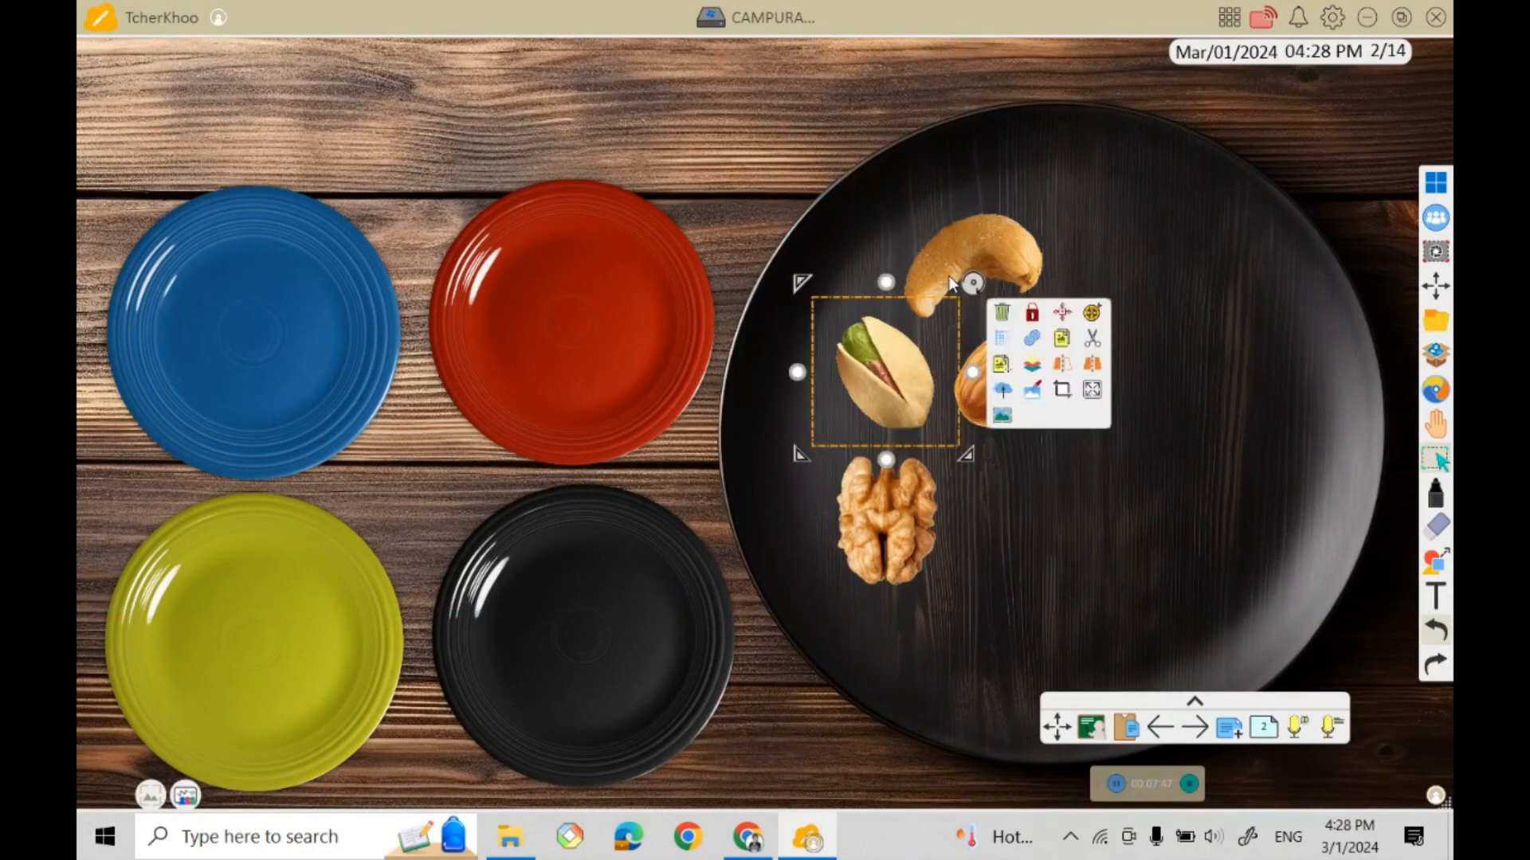
{"action": "left_click", "coordinate": [1010, 266]}
{"action": "left_click_drag", "start_coordinate": [1009, 266], "coordinate": [1018, 255]}
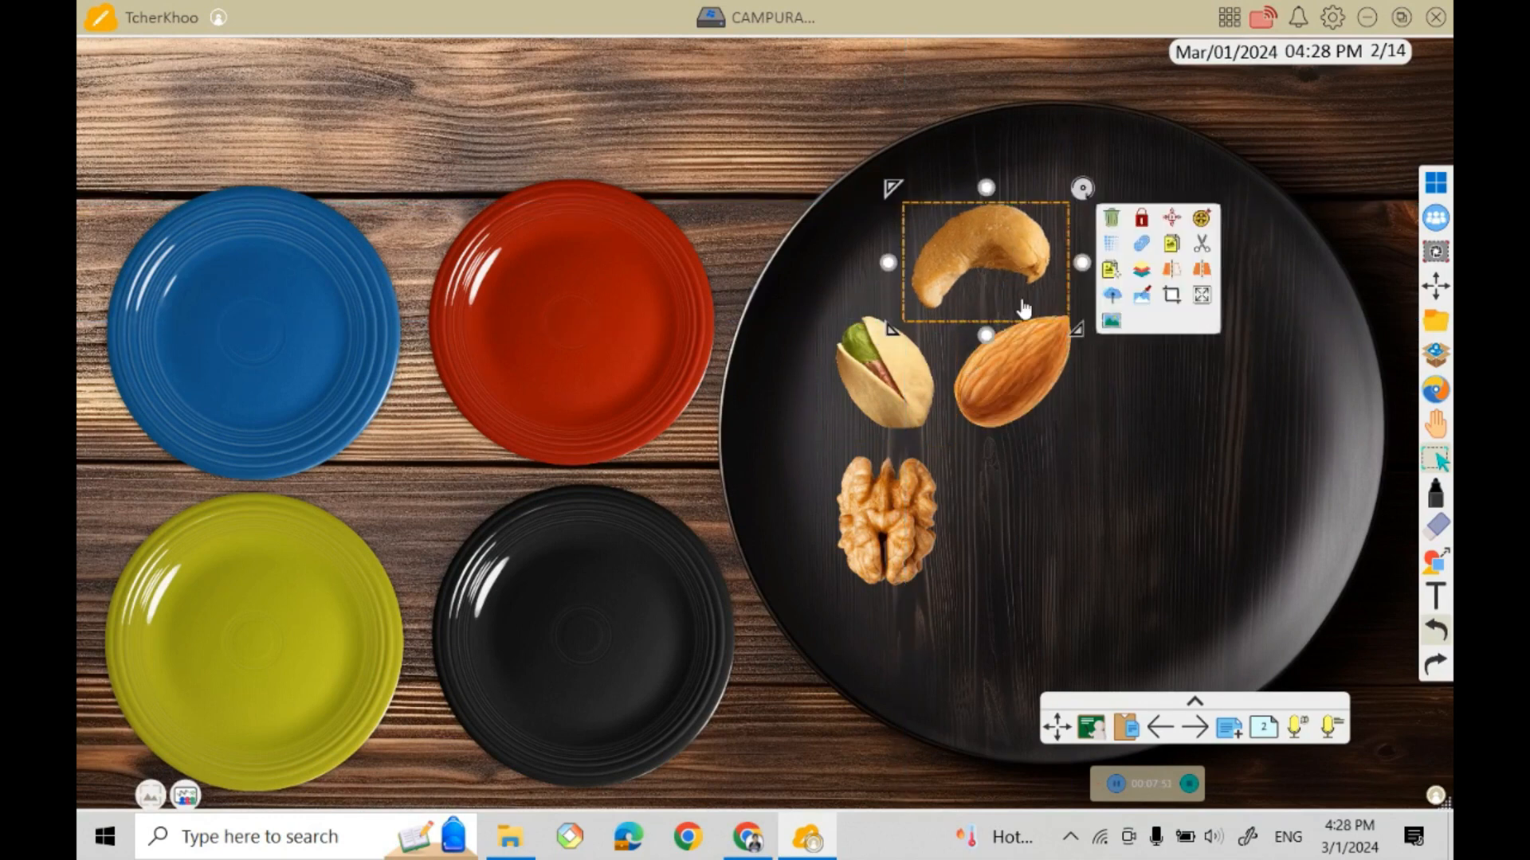
{"action": "left_click_drag", "start_coordinate": [1011, 394], "coordinate": [1018, 382]}
{"action": "left_click_drag", "start_coordinate": [879, 391], "coordinate": [883, 365]}
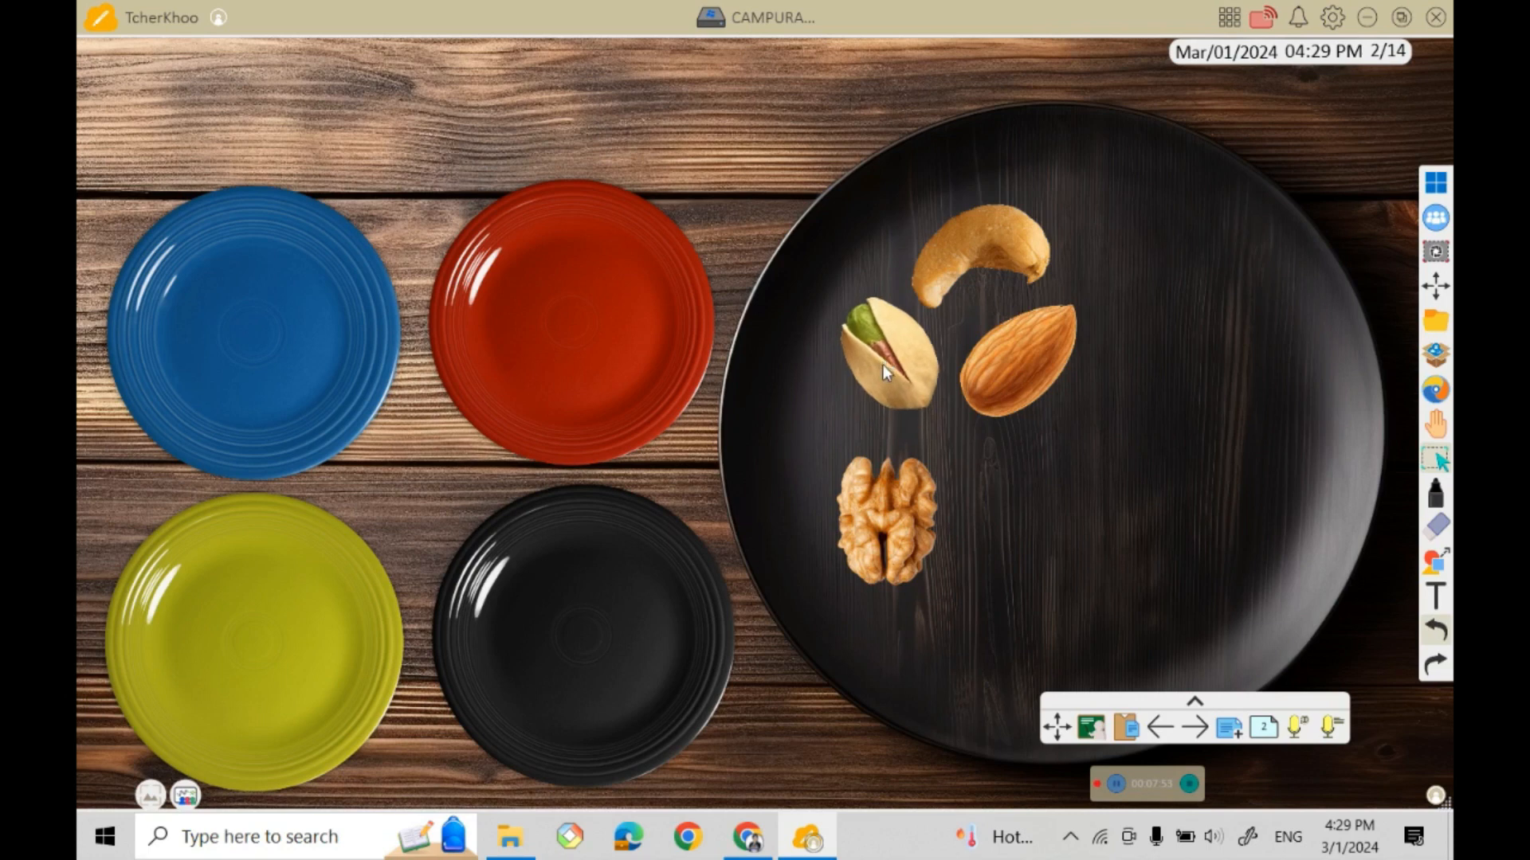
{"action": "left_click_drag", "start_coordinate": [859, 506], "coordinate": [860, 472]}
Scatter six copies of the cashew across the large plate with infinite cloning, and turn its cloning off.
{"action": "left_click", "coordinate": [1012, 255]}
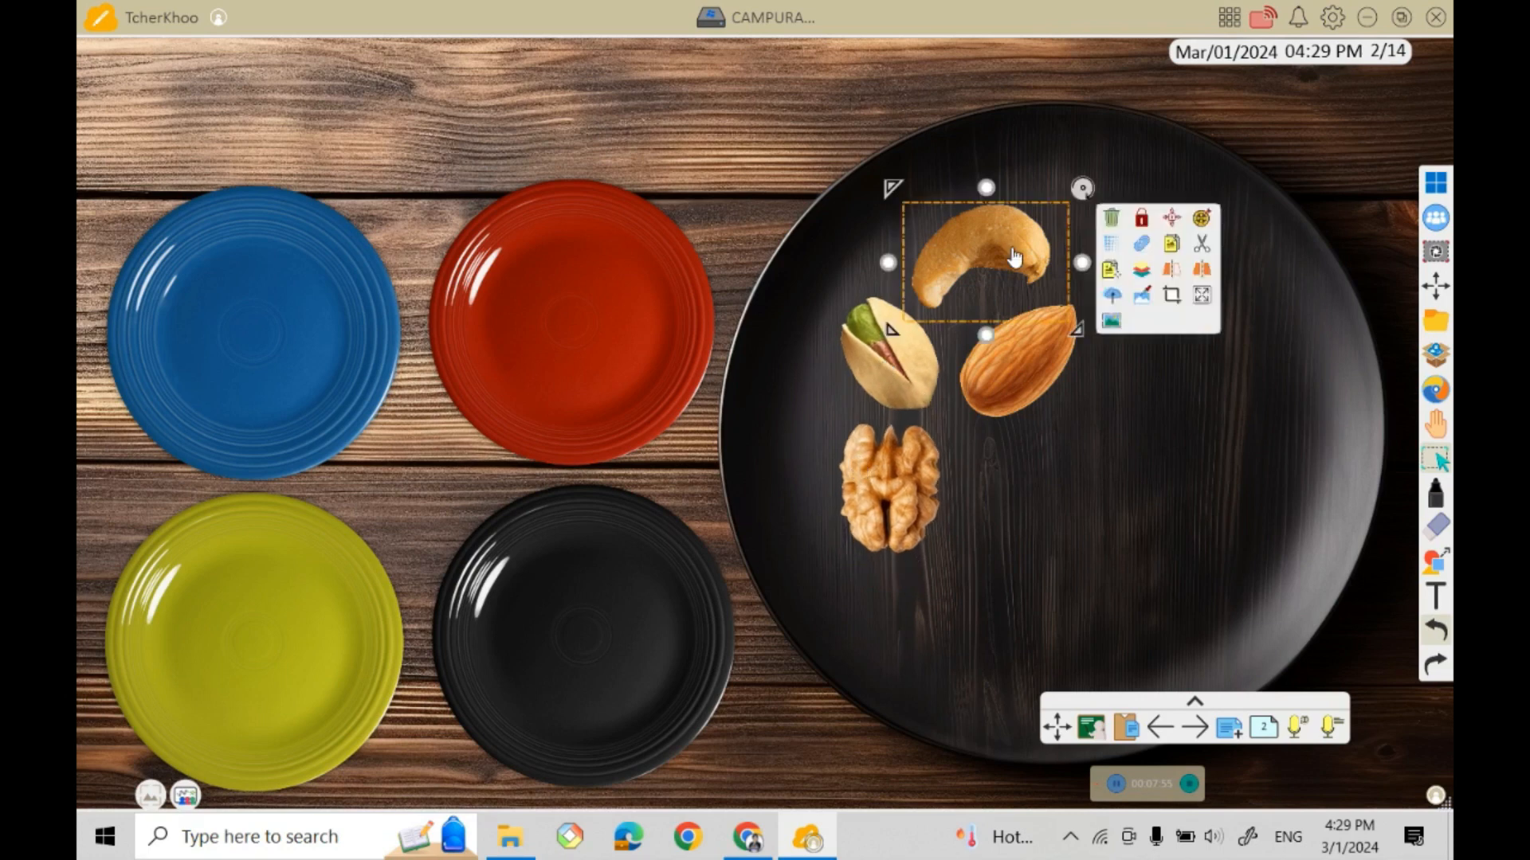
{"action": "left_click", "coordinate": [1111, 270]}
{"action": "left_click_drag", "start_coordinate": [1023, 260], "coordinate": [1168, 202]}
{"action": "left_click_drag", "start_coordinate": [981, 233], "coordinate": [1289, 320]}
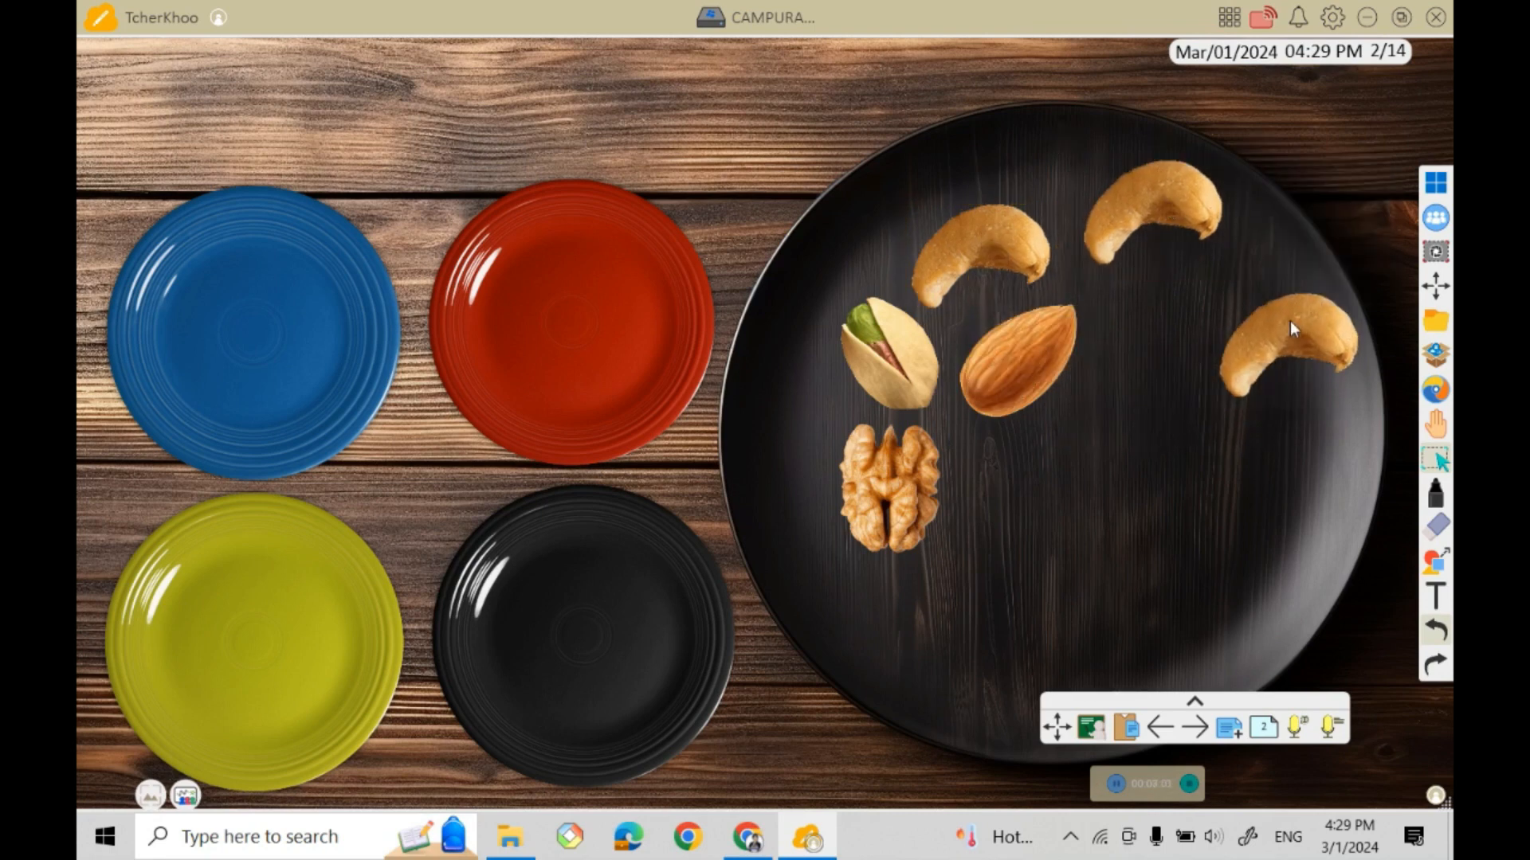
{"action": "left_click_drag", "start_coordinate": [948, 243], "coordinate": [1236, 508]}
{"action": "mouse_move", "coordinate": [980, 247]}
{"action": "left_mouse_down"}
{"action": "mouse_move", "coordinate": [933, 627]}
{"action": "mouse_move", "coordinate": [1104, 627]}
{"action": "left_mouse_up"}
{"action": "left_click_drag", "start_coordinate": [1003, 250], "coordinate": [1220, 486]}
{"action": "left_click", "coordinate": [956, 259]}
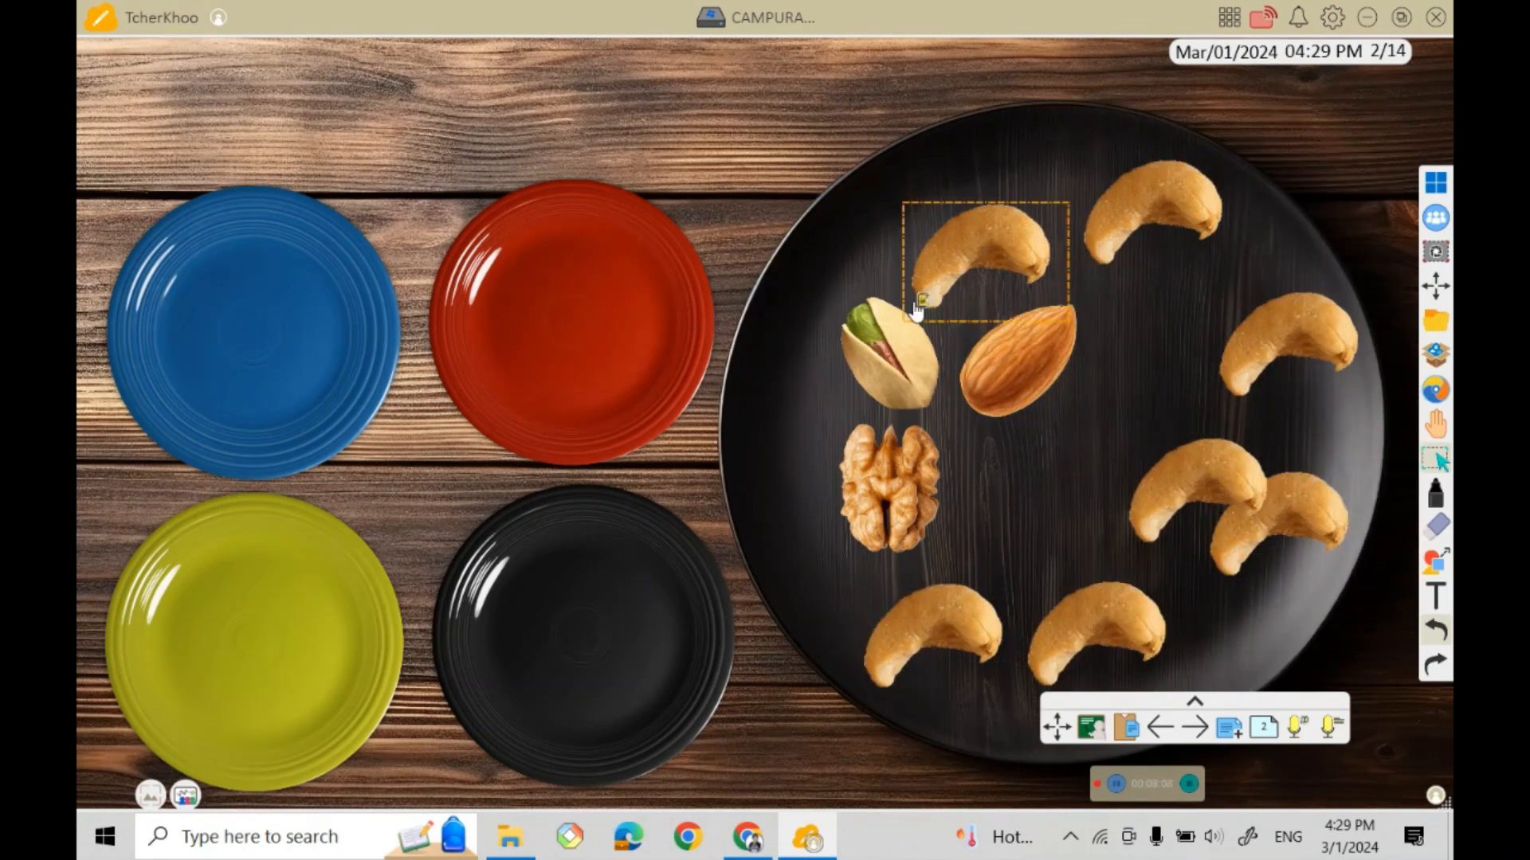
{"action": "left_click", "coordinate": [918, 304]}
Scatter five copies of the almond across the large plate with infinite cloning, and turn its cloning off.
{"action": "left_click", "coordinate": [1019, 361]}
{"action": "left_click", "coordinate": [1152, 344]}
{"action": "left_click_drag", "start_coordinate": [1024, 358], "coordinate": [1263, 258]}
{"action": "mouse_move", "coordinate": [1016, 362]}
{"action": "left_mouse_down"}
{"action": "mouse_move", "coordinate": [1285, 407]}
{"action": "mouse_move", "coordinate": [1105, 595]}
{"action": "left_mouse_up"}
{"action": "left_click_drag", "start_coordinate": [1016, 363], "coordinate": [1223, 404]}
{"action": "left_click", "coordinate": [1019, 362]}
{"action": "left_click", "coordinate": [1154, 345]}
Scatter four copies of the pistachio across the large plate with infinite cloning, and turn its cloning off.
{"action": "left_click", "coordinate": [871, 351]}
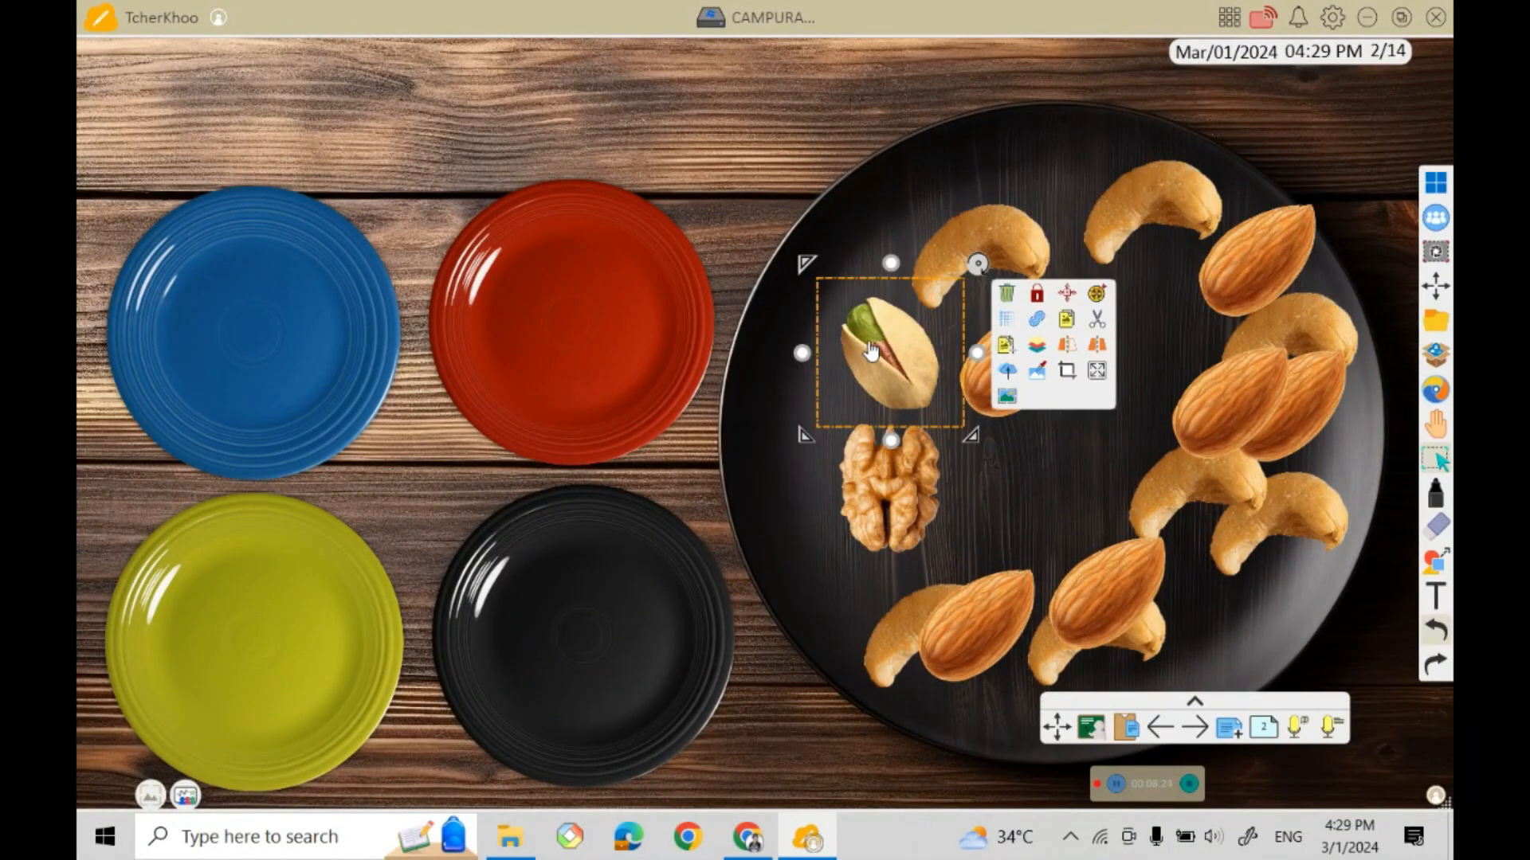
{"action": "left_click", "coordinate": [1008, 345]}
{"action": "left_click_drag", "start_coordinate": [889, 353], "coordinate": [1106, 491]}
{"action": "left_click_drag", "start_coordinate": [912, 371], "coordinate": [1199, 394]}
{"action": "left_click", "coordinate": [896, 360]}
{"action": "left_click", "coordinate": [1007, 345]}
Scatter five copies of the walnut across the large plate with infinite cloning, and turn its cloning off.
{"action": "left_click", "coordinate": [888, 488]}
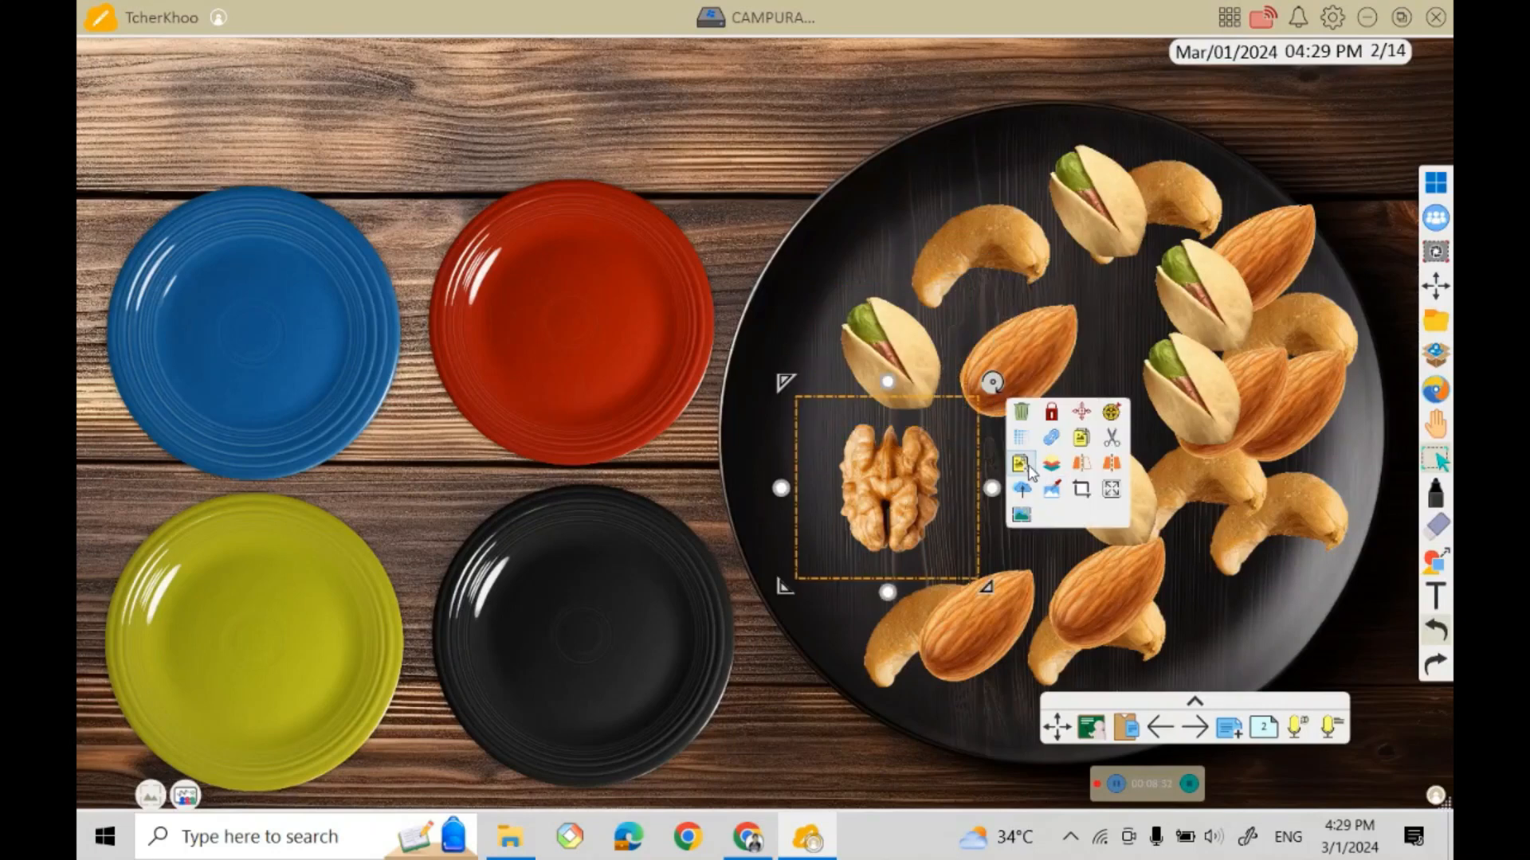
{"action": "left_click", "coordinate": [1023, 465]}
{"action": "left_click_drag", "start_coordinate": [888, 487], "coordinate": [1070, 345]}
{"action": "left_click_drag", "start_coordinate": [888, 488], "coordinate": [980, 294]}
{"action": "left_click_drag", "start_coordinate": [888, 487], "coordinate": [922, 330]}
{"action": "left_click", "coordinate": [1056, 307]}
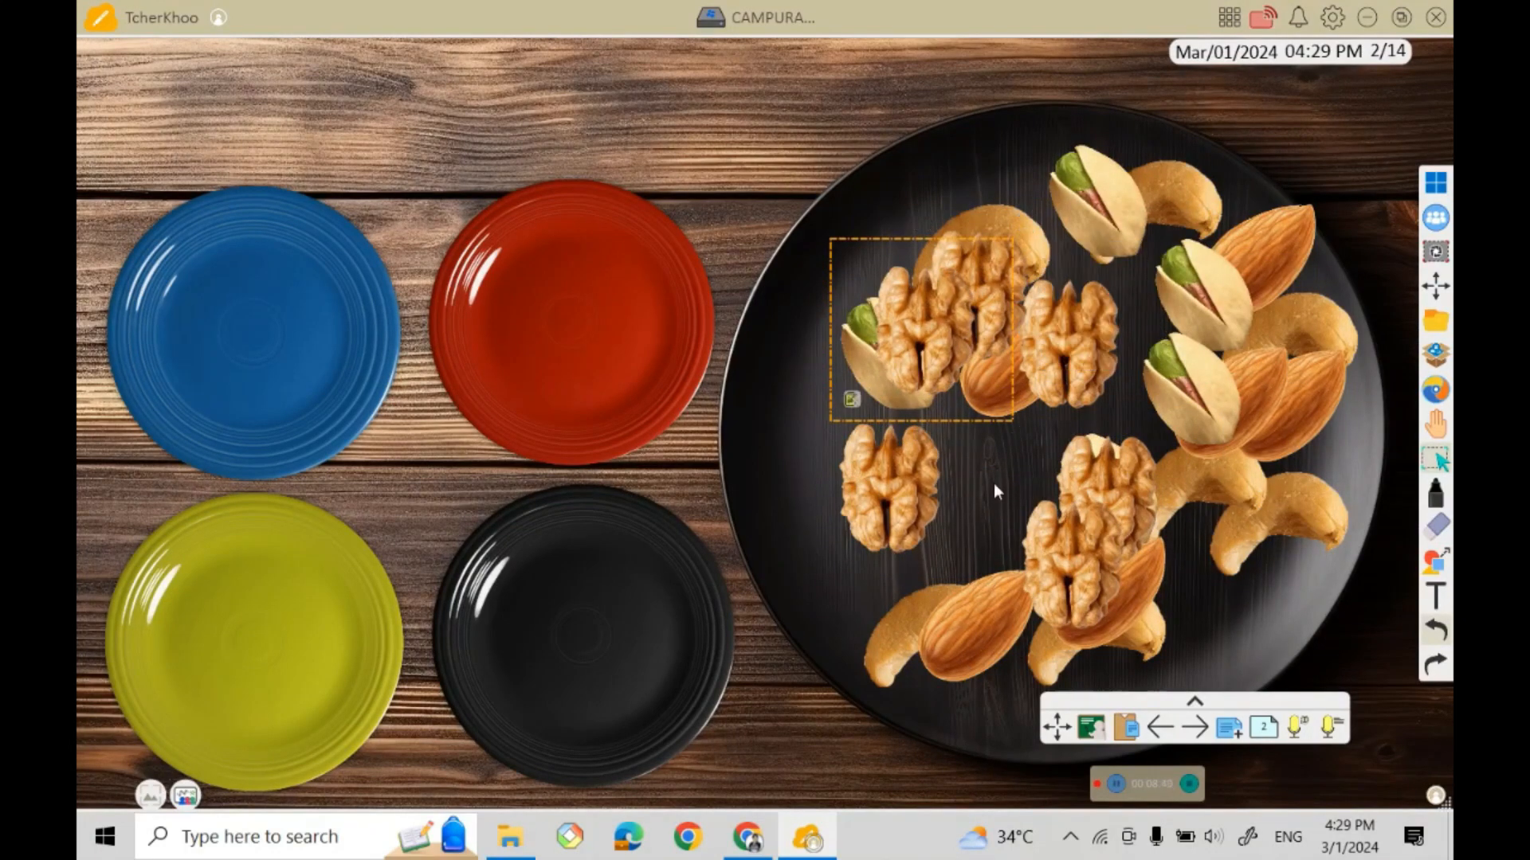
{"action": "left_click", "coordinate": [852, 403]}
{"action": "left_click", "coordinate": [1148, 435]}
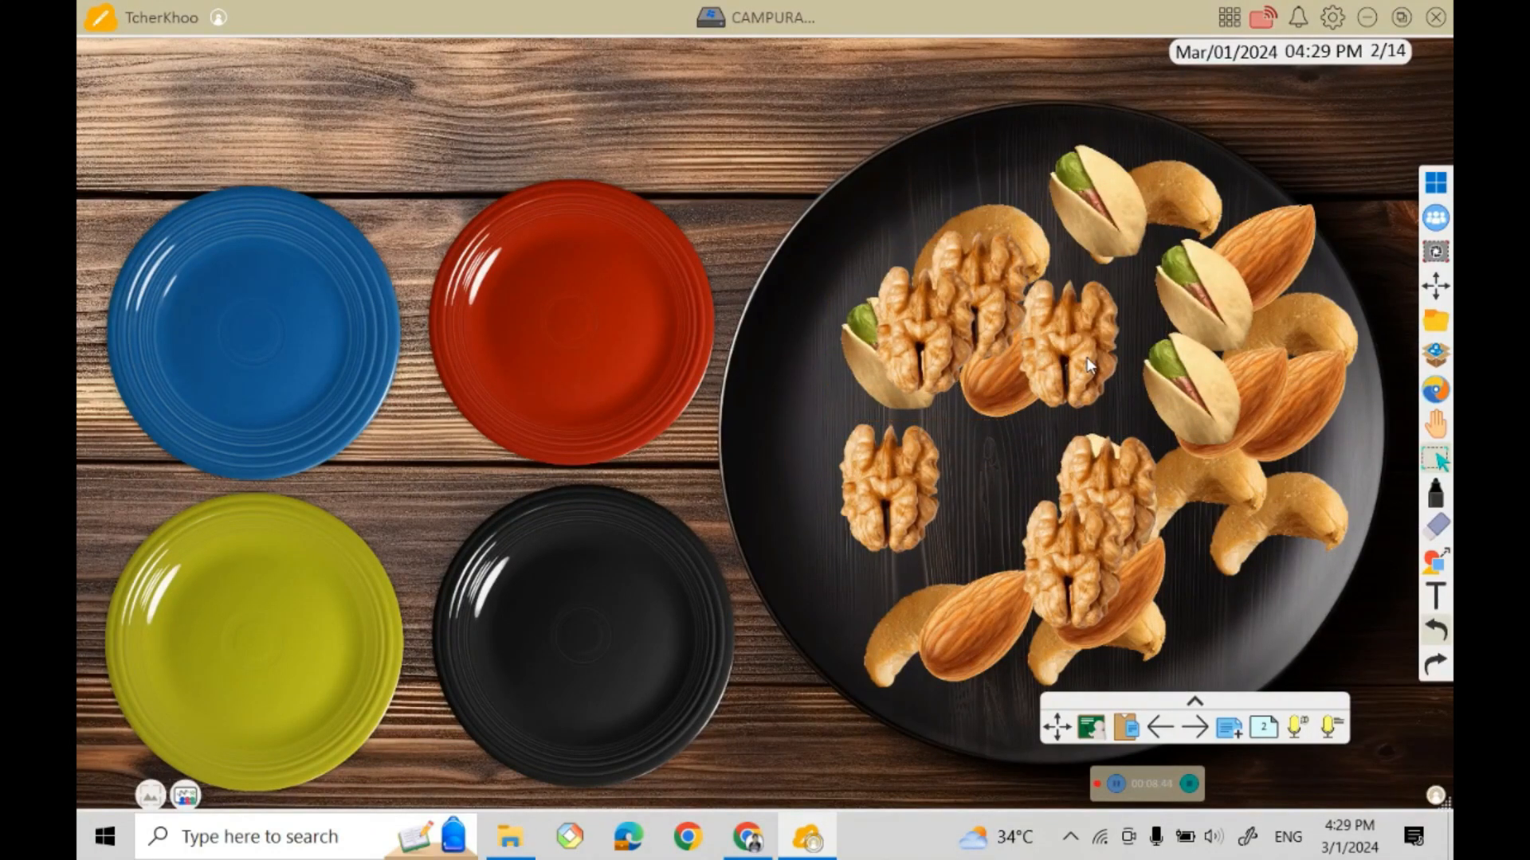
Rearrange several walnuts and pistachios on the large plate so the nuts are spread more evenly.
{"action": "left_click_drag", "start_coordinate": [1087, 357], "coordinate": [974, 508]}
{"action": "left_click_drag", "start_coordinate": [1088, 515], "coordinate": [1129, 428]}
{"action": "left_click_drag", "start_coordinate": [1102, 313], "coordinate": [1099, 333]}
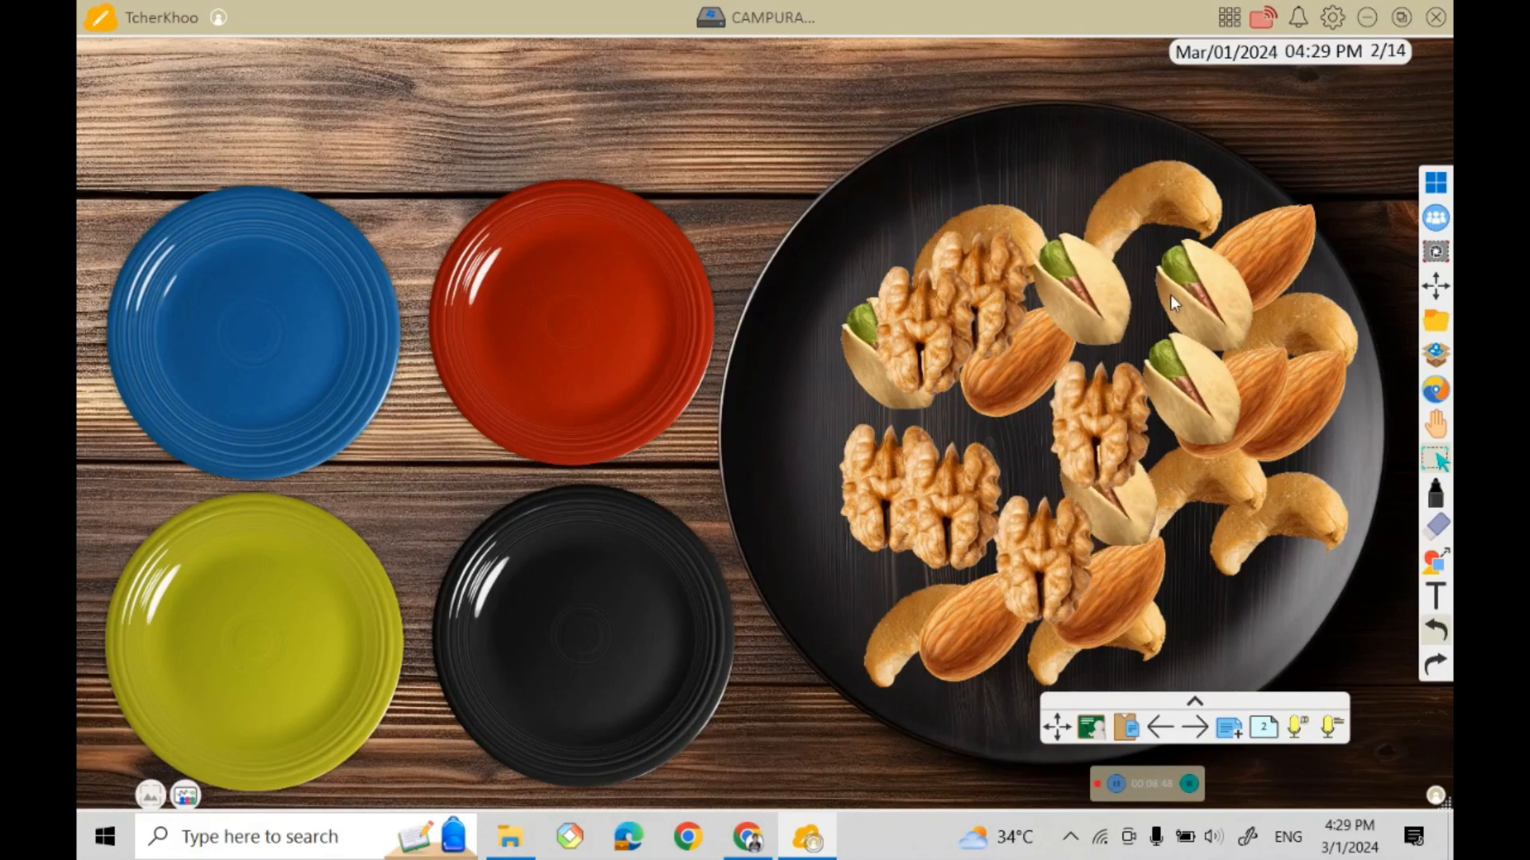
{"action": "left_click_drag", "start_coordinate": [1187, 305], "coordinate": [1175, 318]}
{"action": "left_click_drag", "start_coordinate": [1206, 425], "coordinate": [1203, 506]}
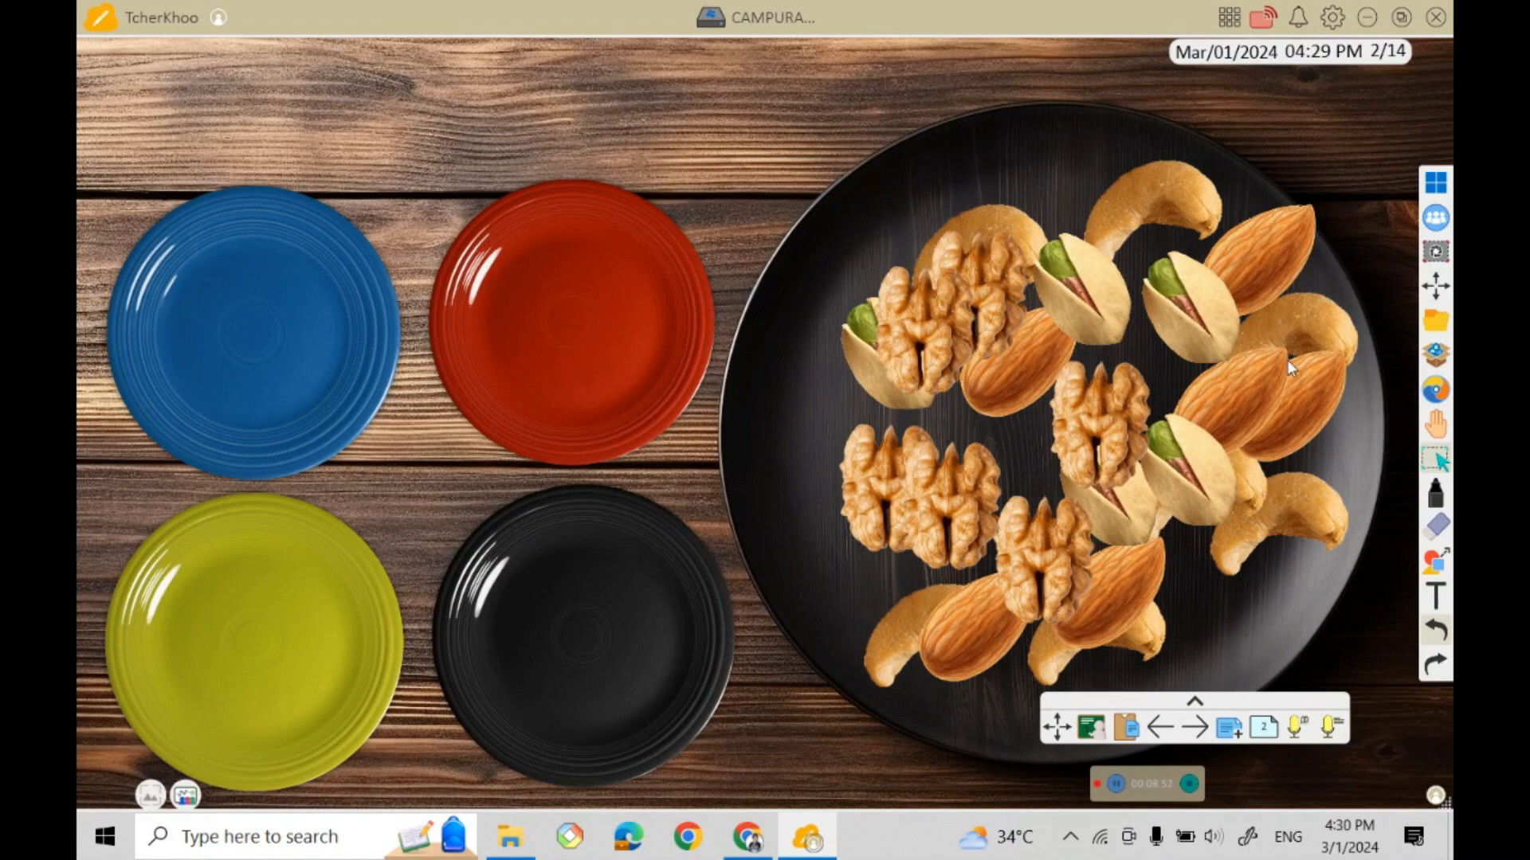
Add a yellow sticky note to the page above the plates.
{"action": "left_click", "coordinate": [1435, 355]}
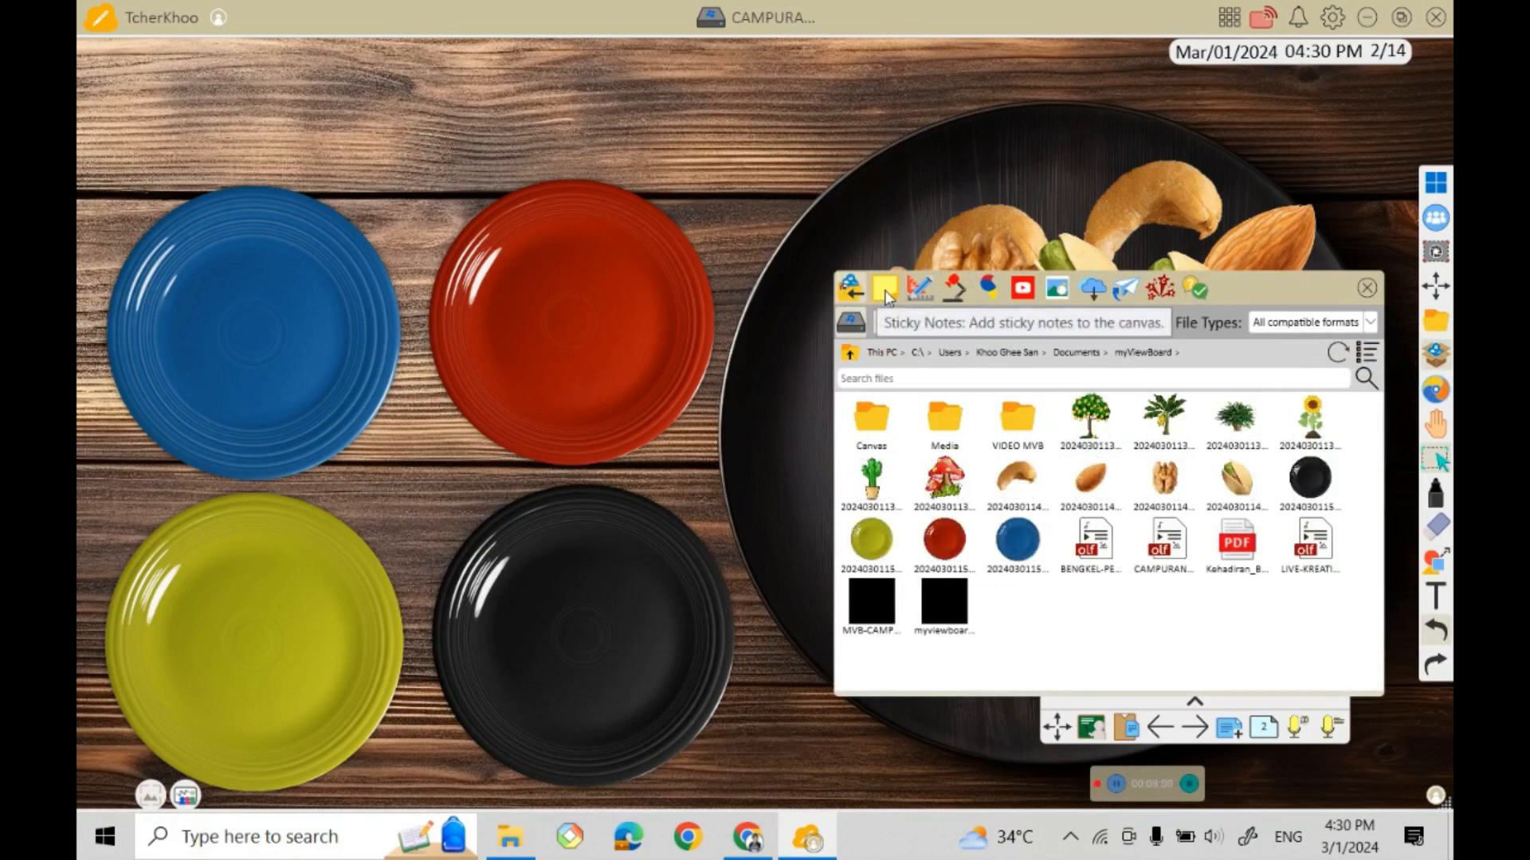
{"action": "left_click", "coordinate": [884, 292]}
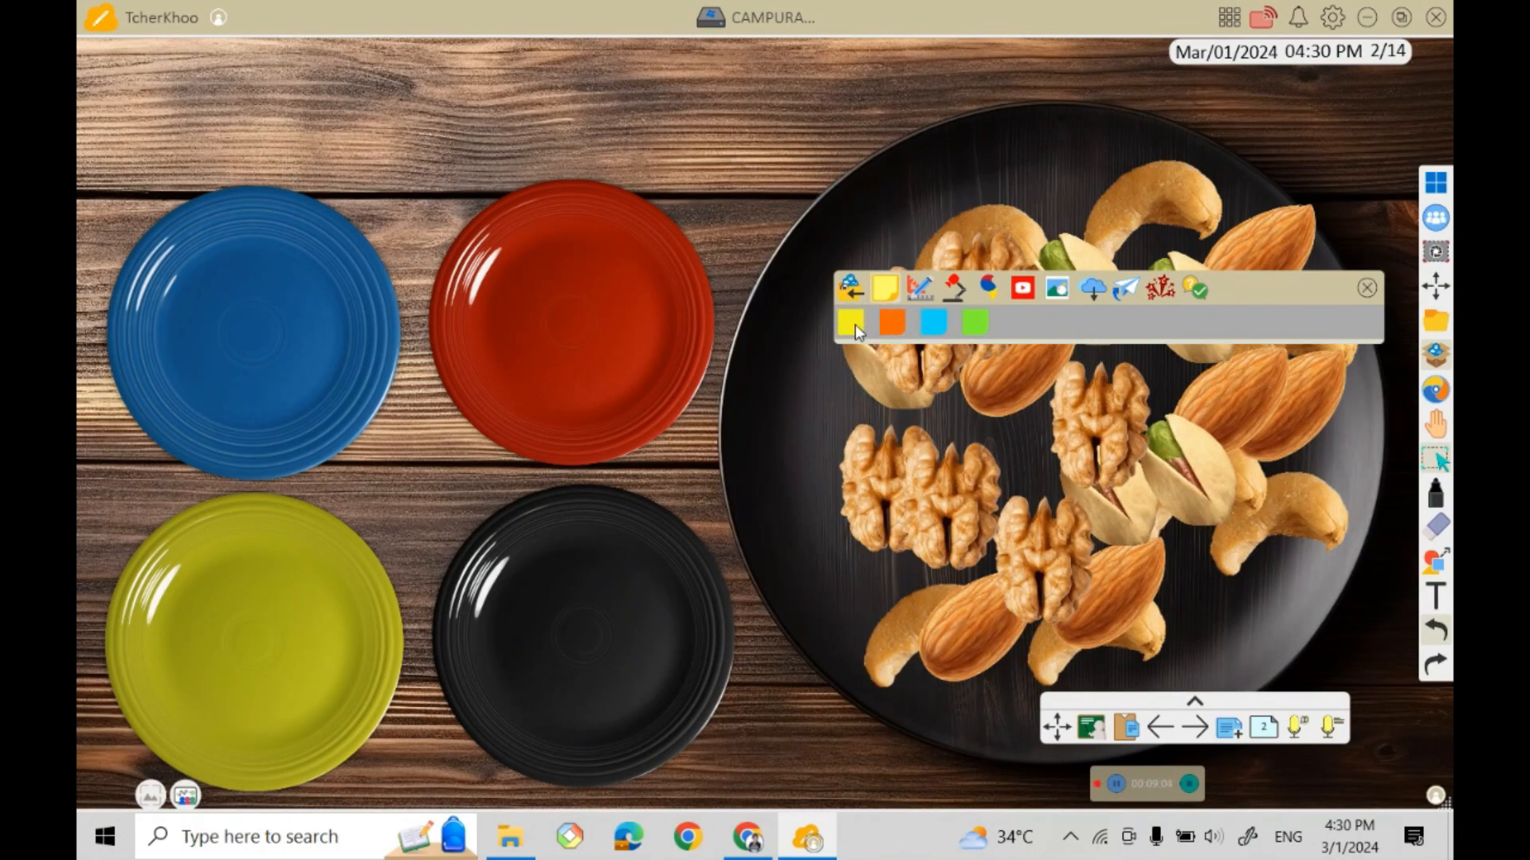
{"action": "left_click_drag", "start_coordinate": [846, 327], "coordinate": [722, 143]}
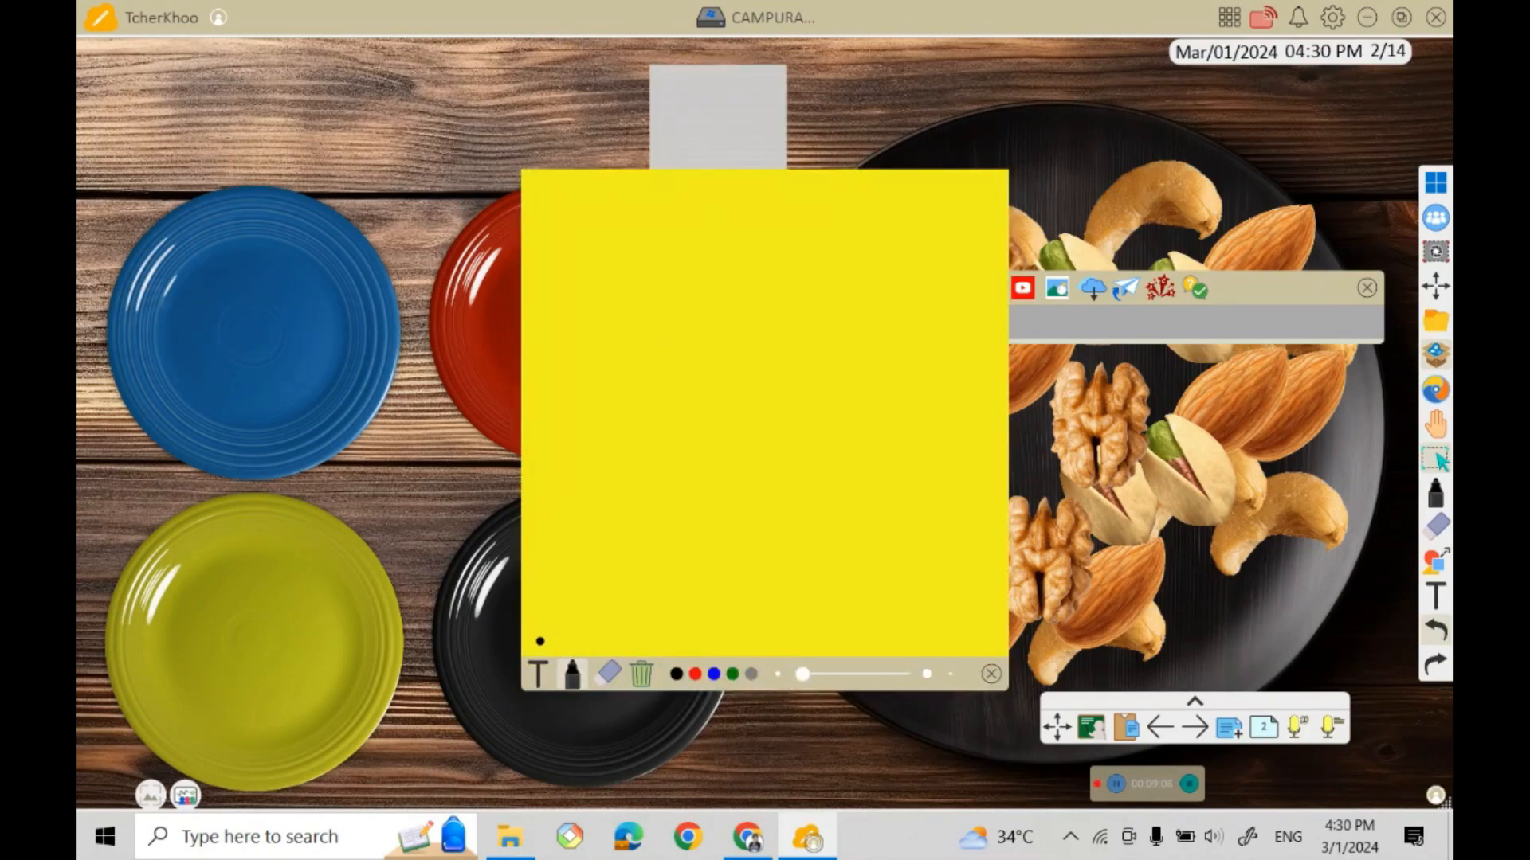
Enter the heading "ARAHAN:" as text on the sticky note, in bold at font size 26.
{"action": "left_click", "coordinate": [538, 674]}
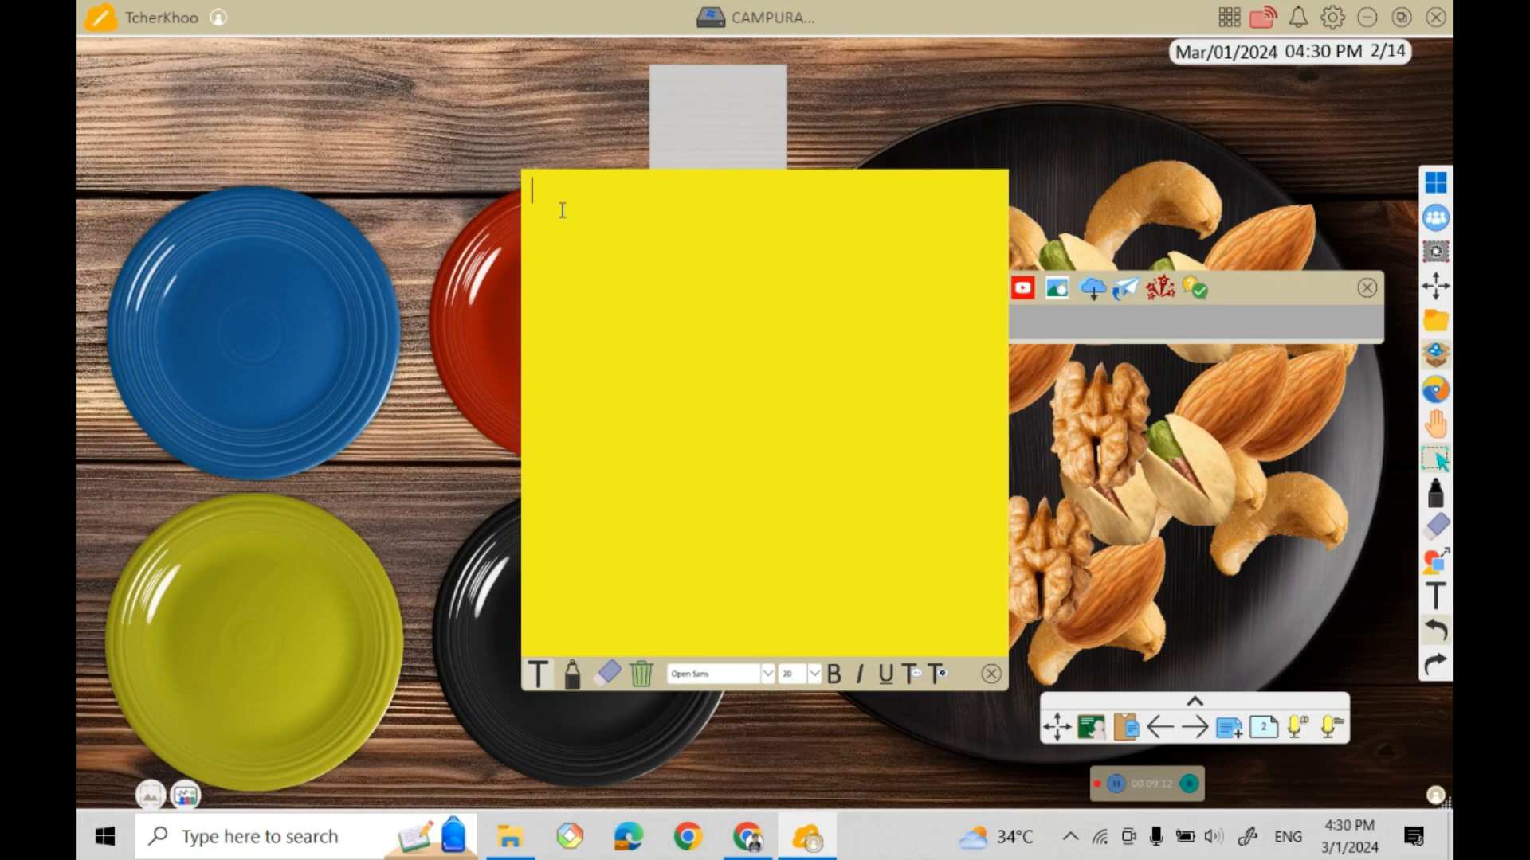
{"action": "type", "text": "ARAHAN:"}
{"action": "left_click_drag", "start_coordinate": [533, 189], "coordinate": [627, 191]}
{"action": "left_click", "coordinate": [835, 674]}
{"action": "left_click", "coordinate": [814, 675]}
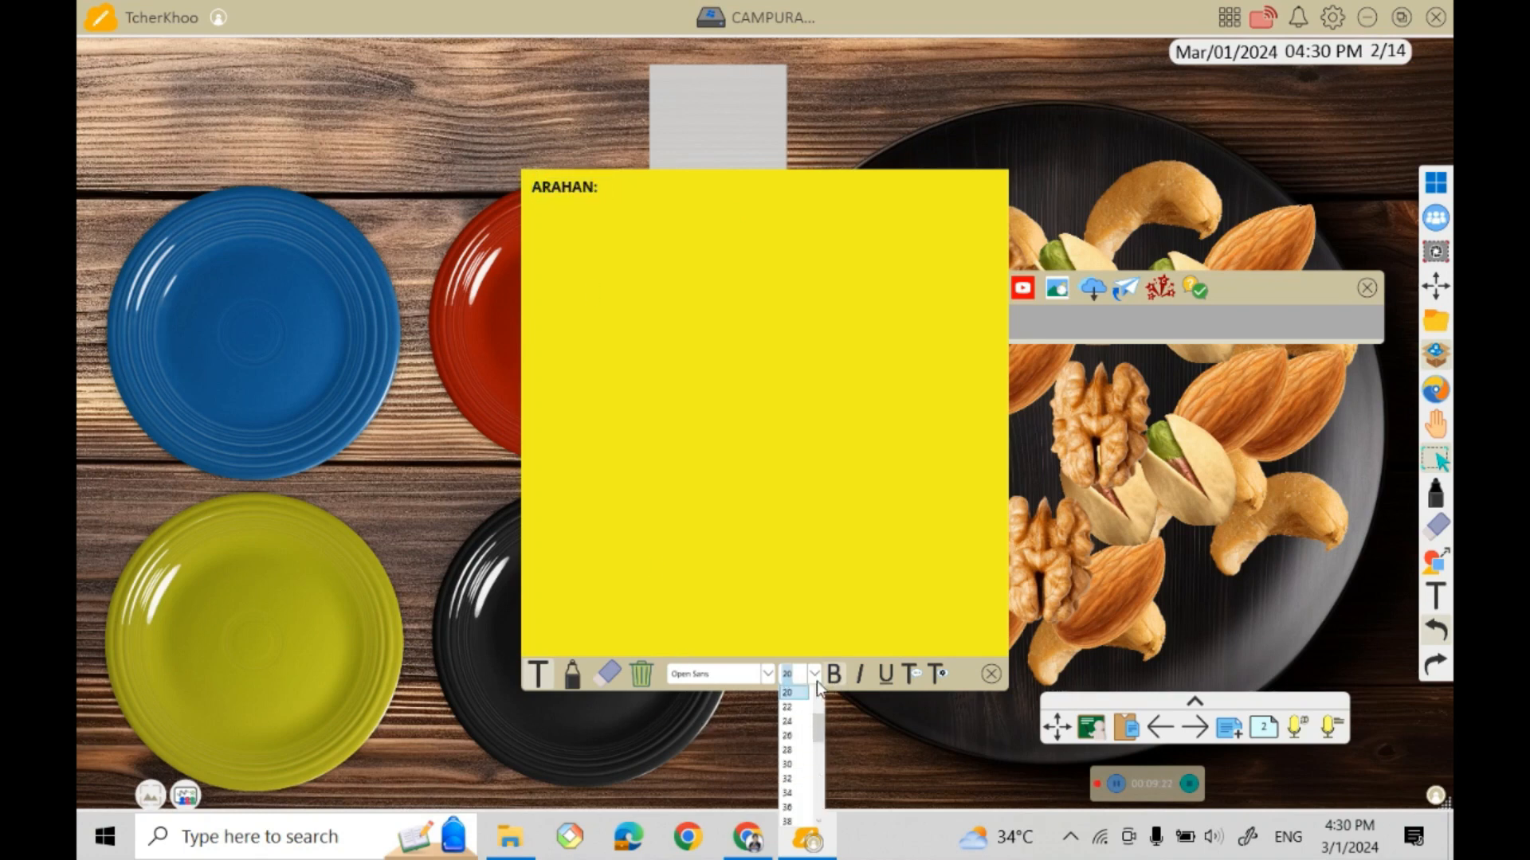
{"action": "left_click", "coordinate": [788, 735]}
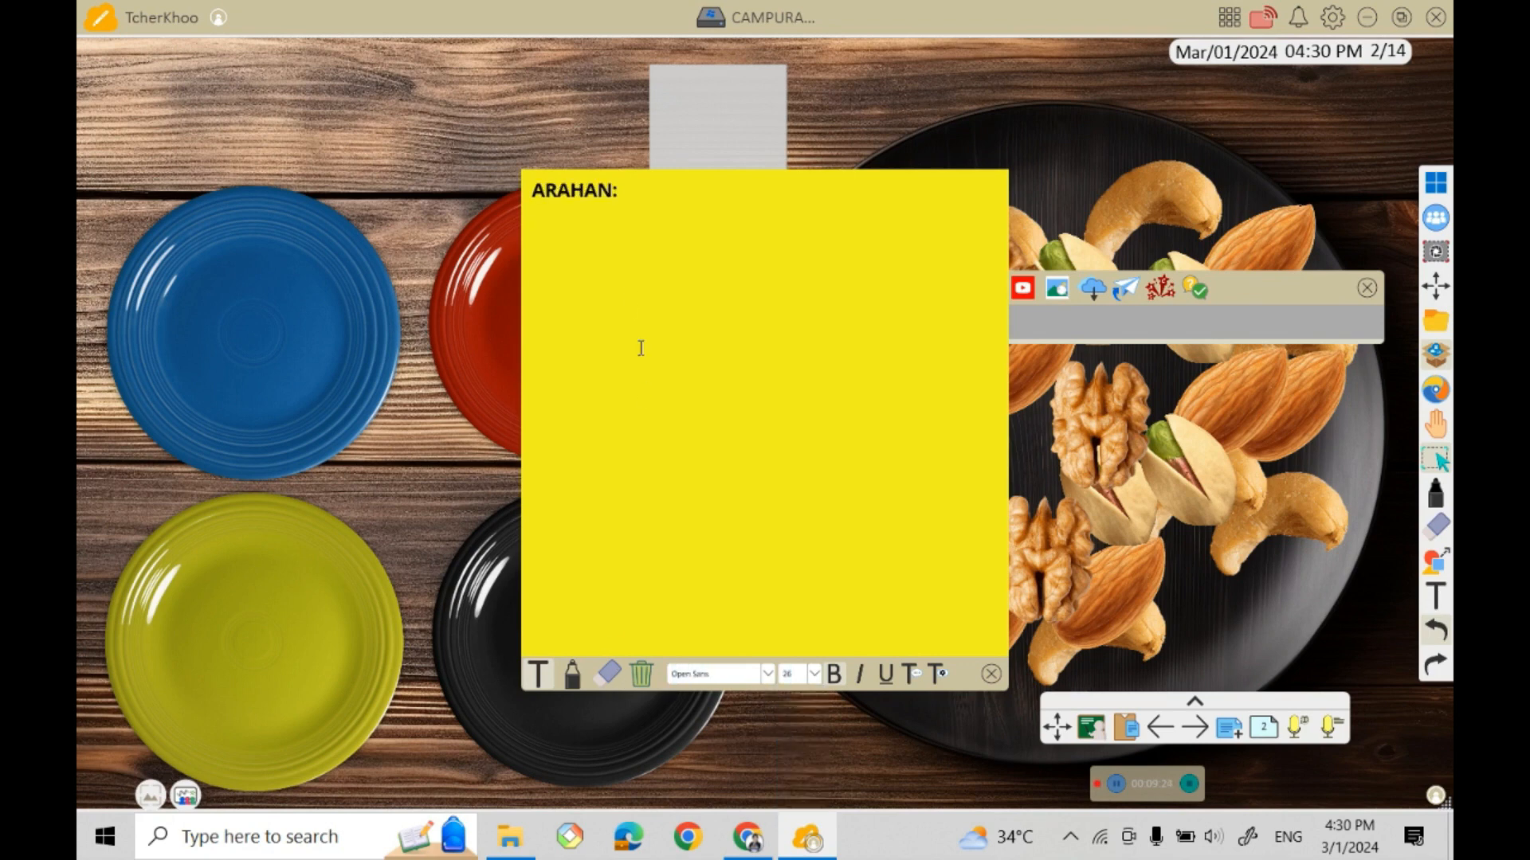
Write "Murid adalah diminta mengasingkan kacang-kacang tersebut mengikut jenisnya dengan seretkan ke dalam pinggan yang berwarna." on the sticky note, one blank line below the heading.
{"action": "left_click", "coordinate": [641, 198]}
{"action": "key", "text": "Return"}
{"action": "key", "text": "Return"}
{"action": "type", "text": "Murid adalah dimin"}
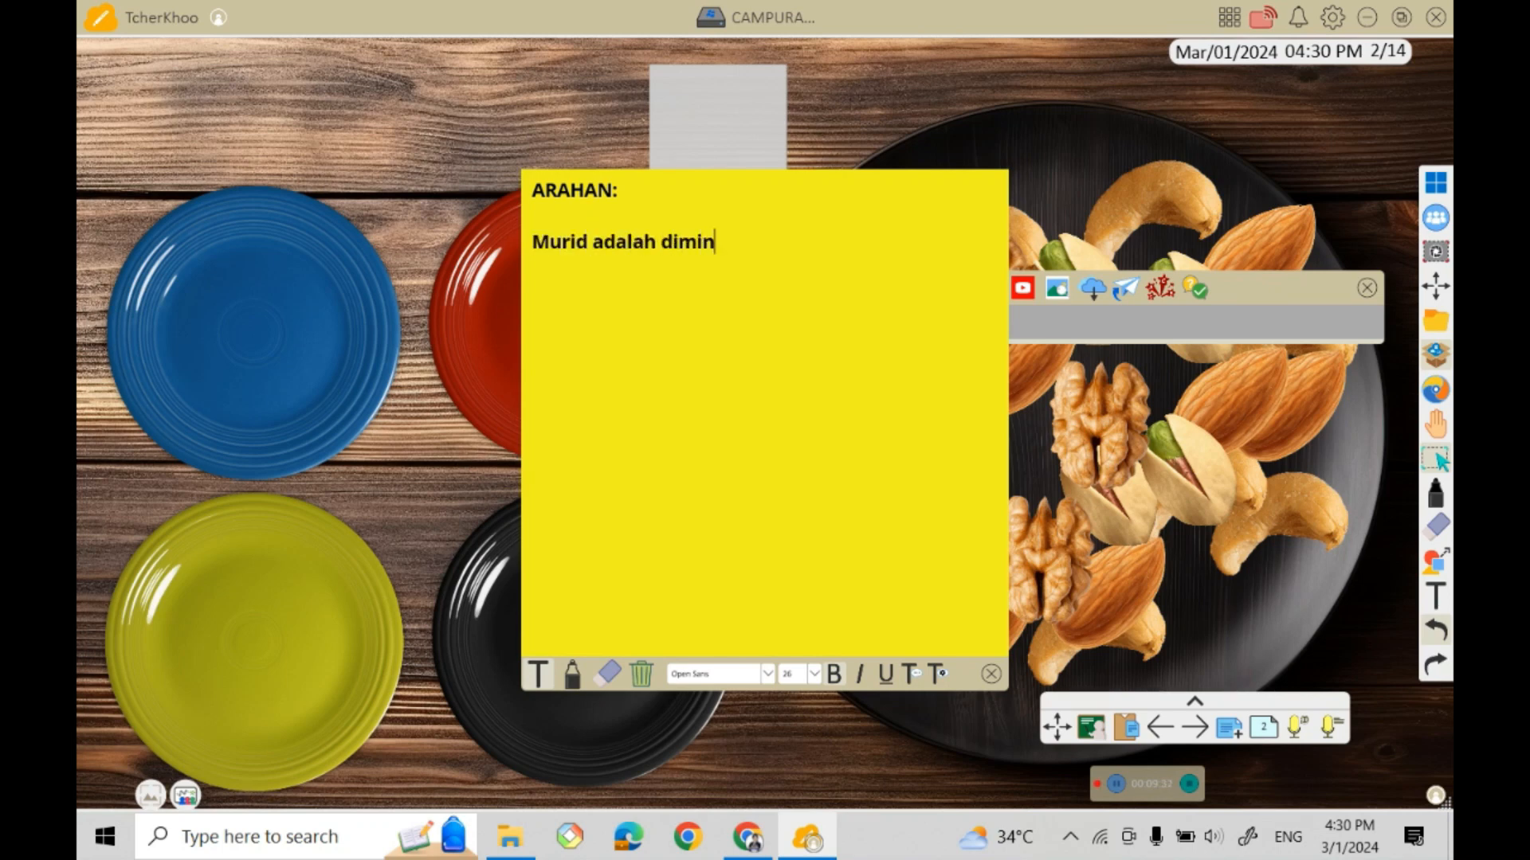
{"action": "type", "text": "ta seret"}
{"action": "type", "text": "ka"}
{"action": "key", "text": "BackSpace"}
{"action": "key", "text": "BackSpace"}
{"action": "key", "text": "BackSpace"}
{"action": "key", "text": "BackSpace"}
{"action": "key", "text": "BackSpace"}
{"action": "key", "text": "BackSpace"}
{"action": "key", "text": "BackSpace"}
{"action": "type", "text": "mengasingkan "}
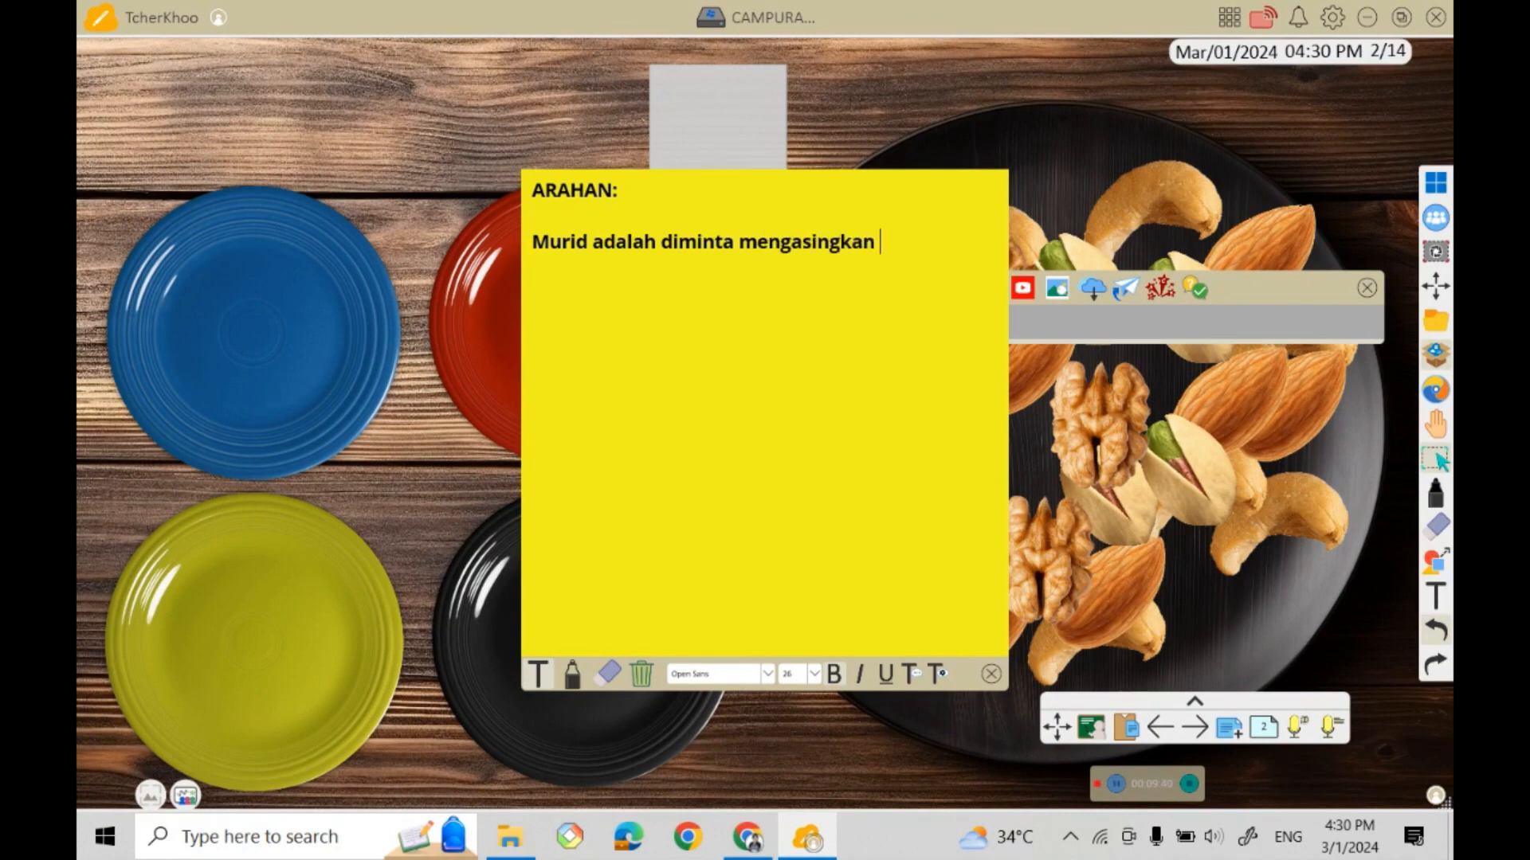
{"action": "type", "text": "kacang-kacang "}
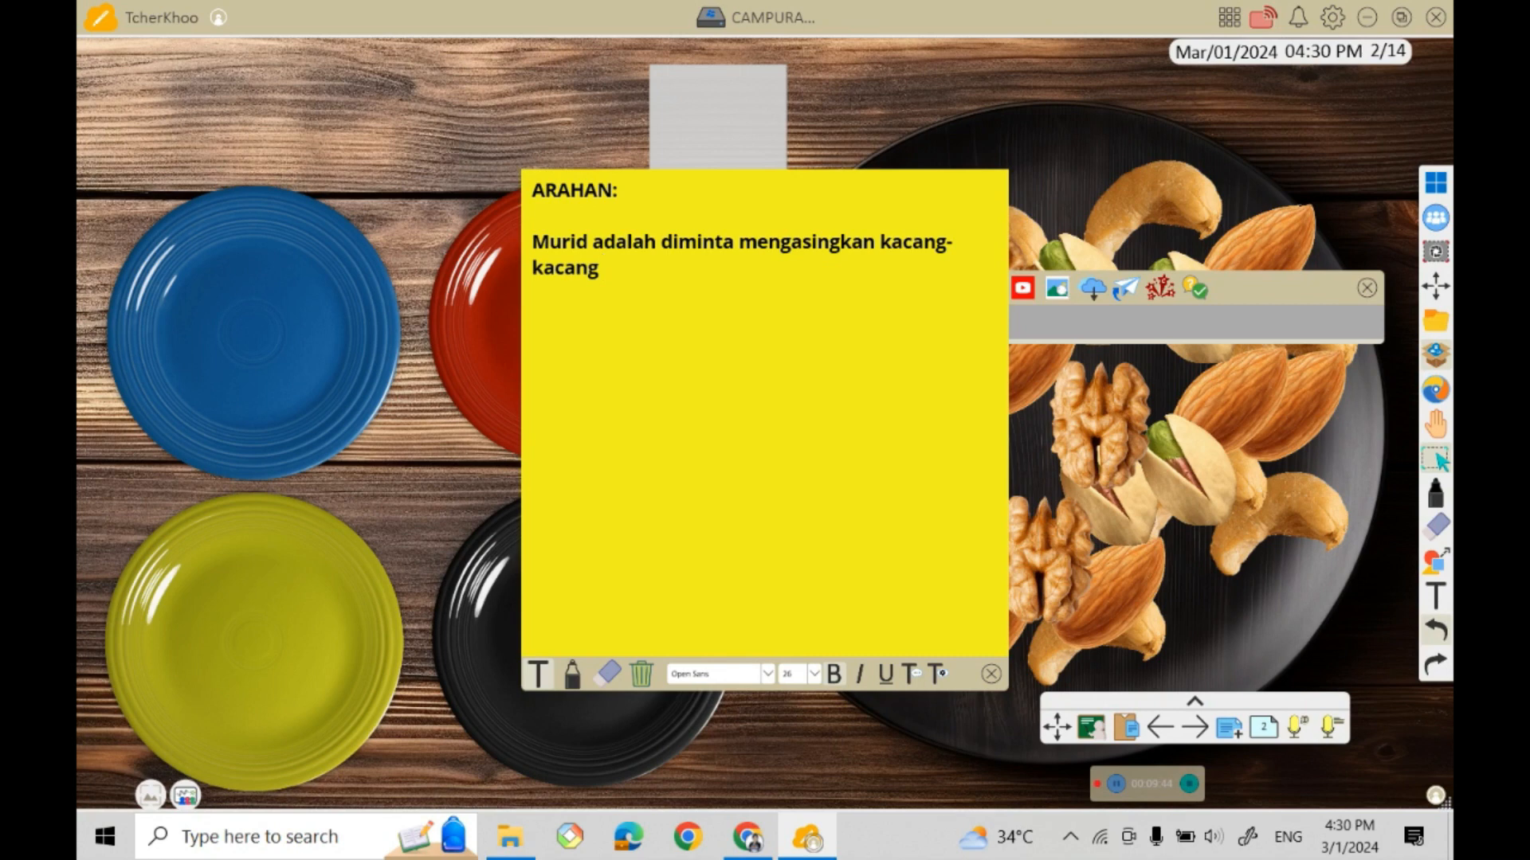
{"action": "type", "text": "tersebut mengikut "}
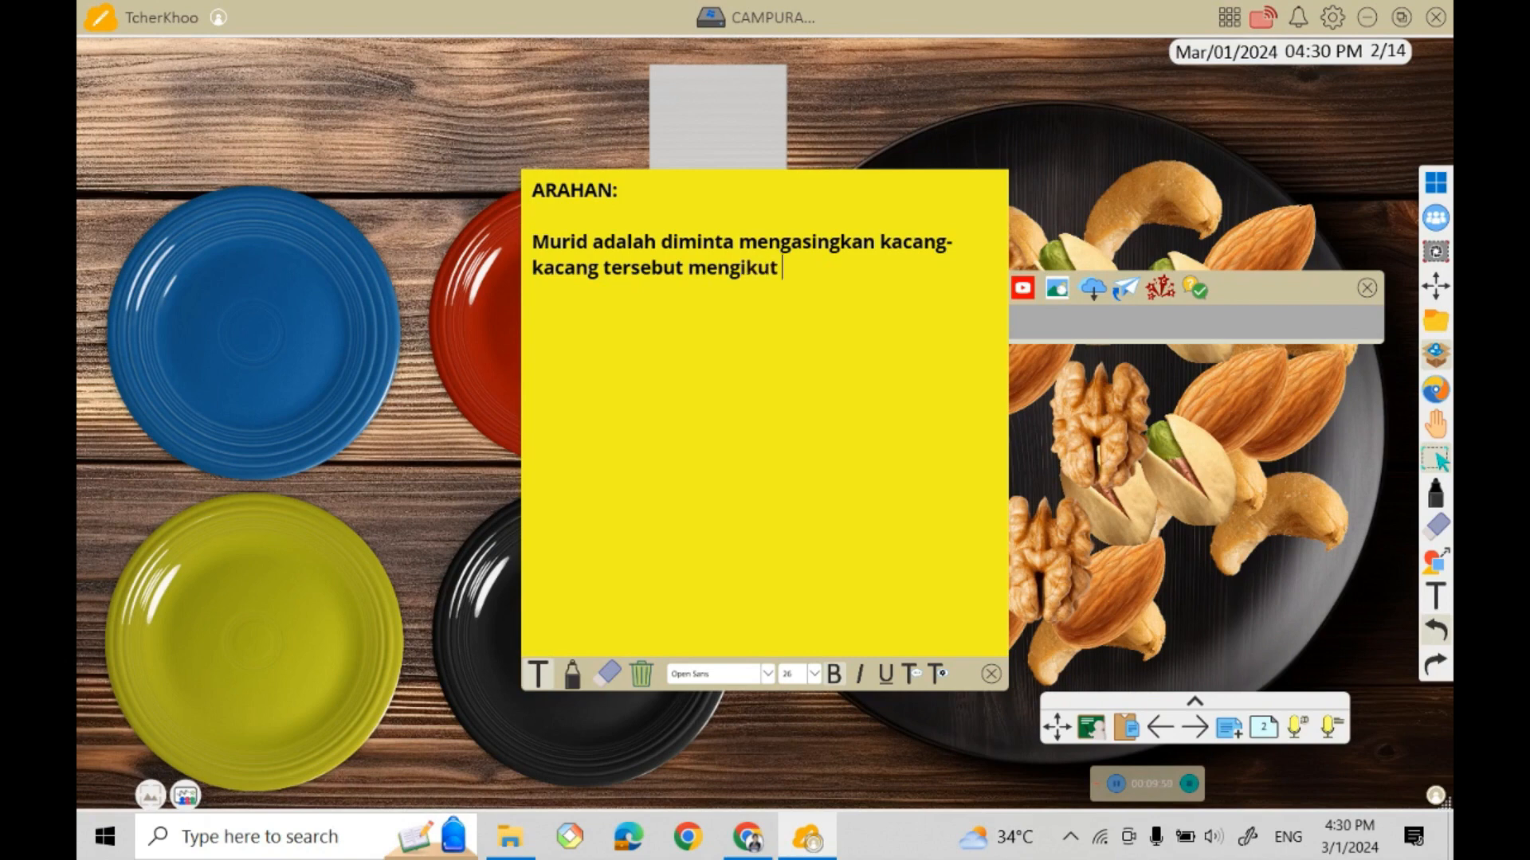
{"action": "type", "text": "jenisnya dengan "}
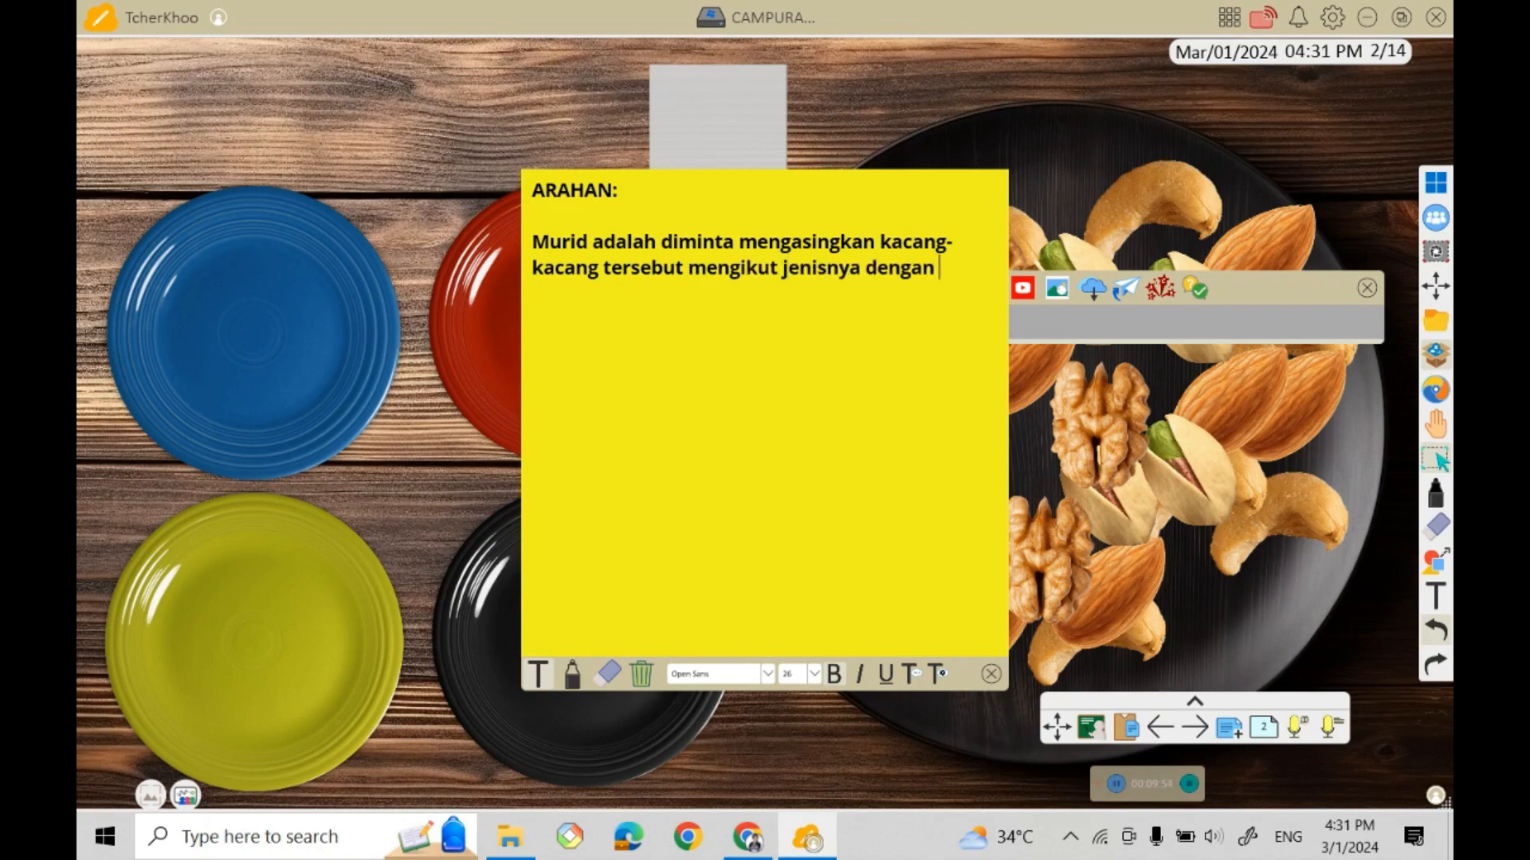
{"action": "type", "text": "seretkan ke dalam "}
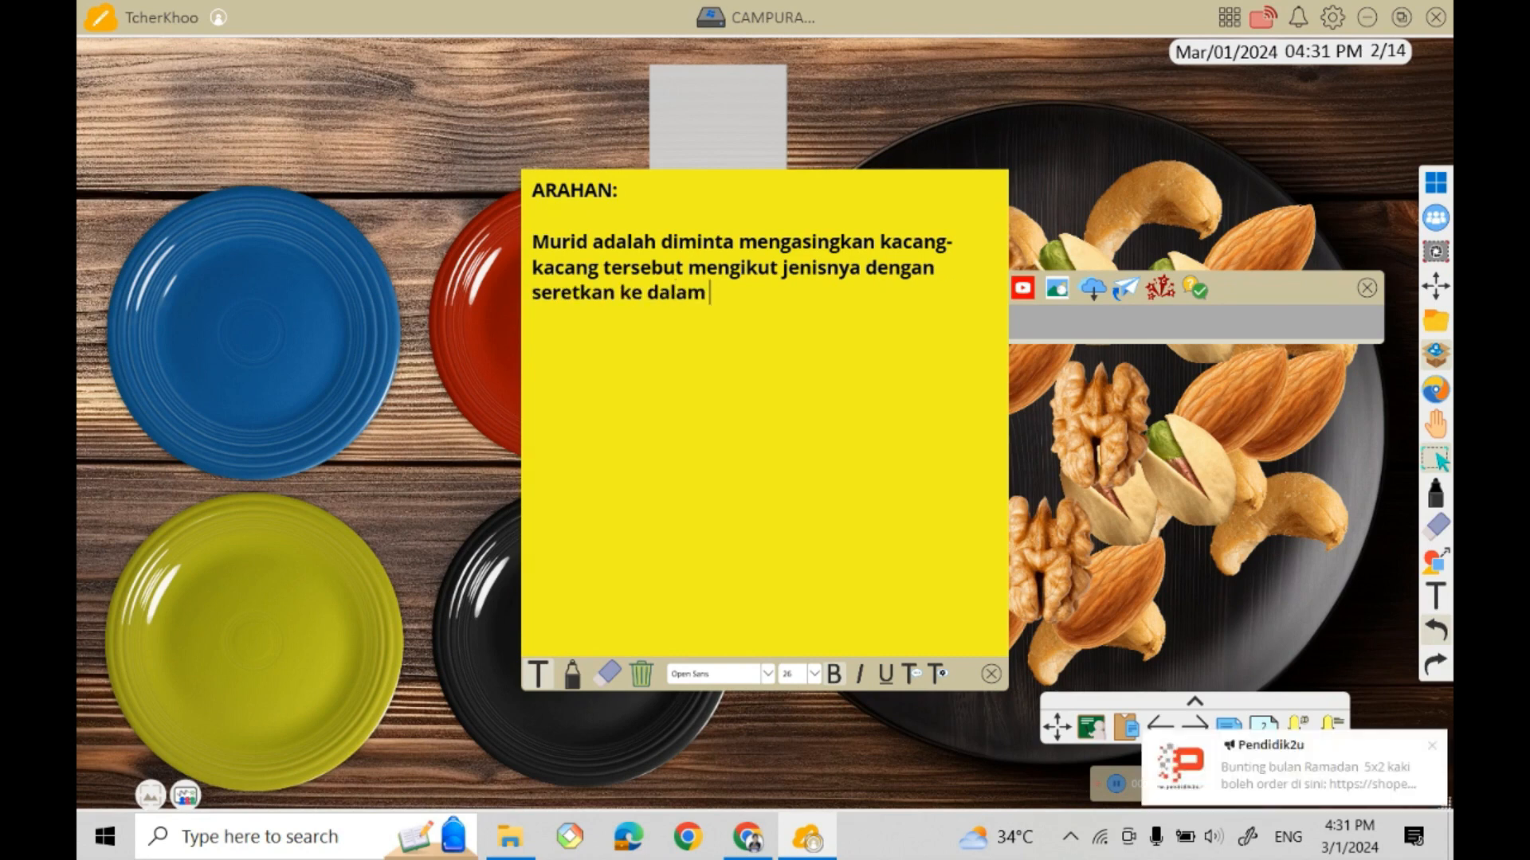
{"action": "type", "text": "pinggan yang berwarna"}
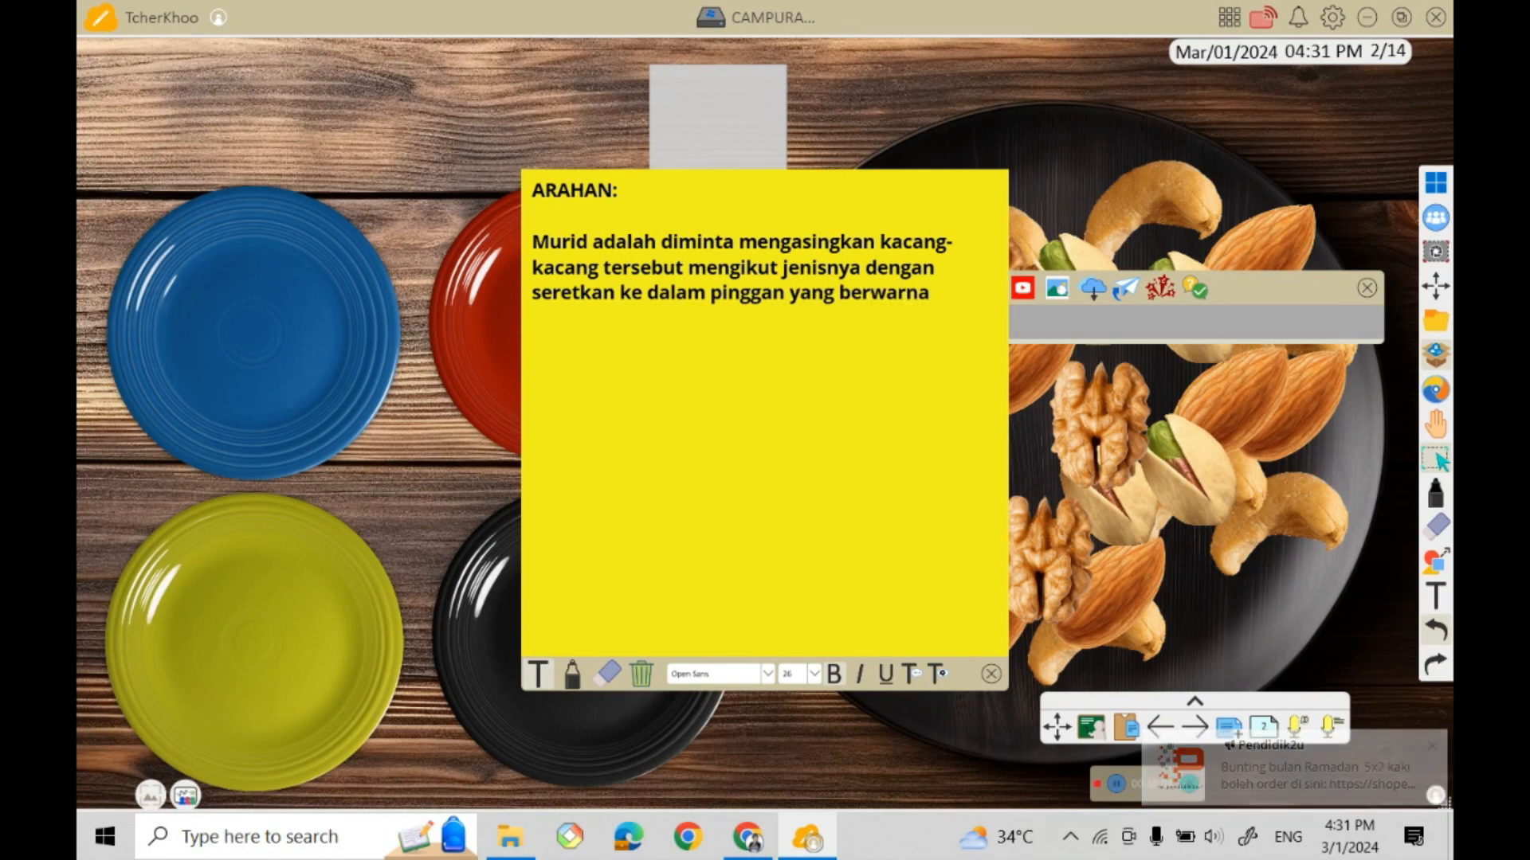
{"action": "type", "text": "."}
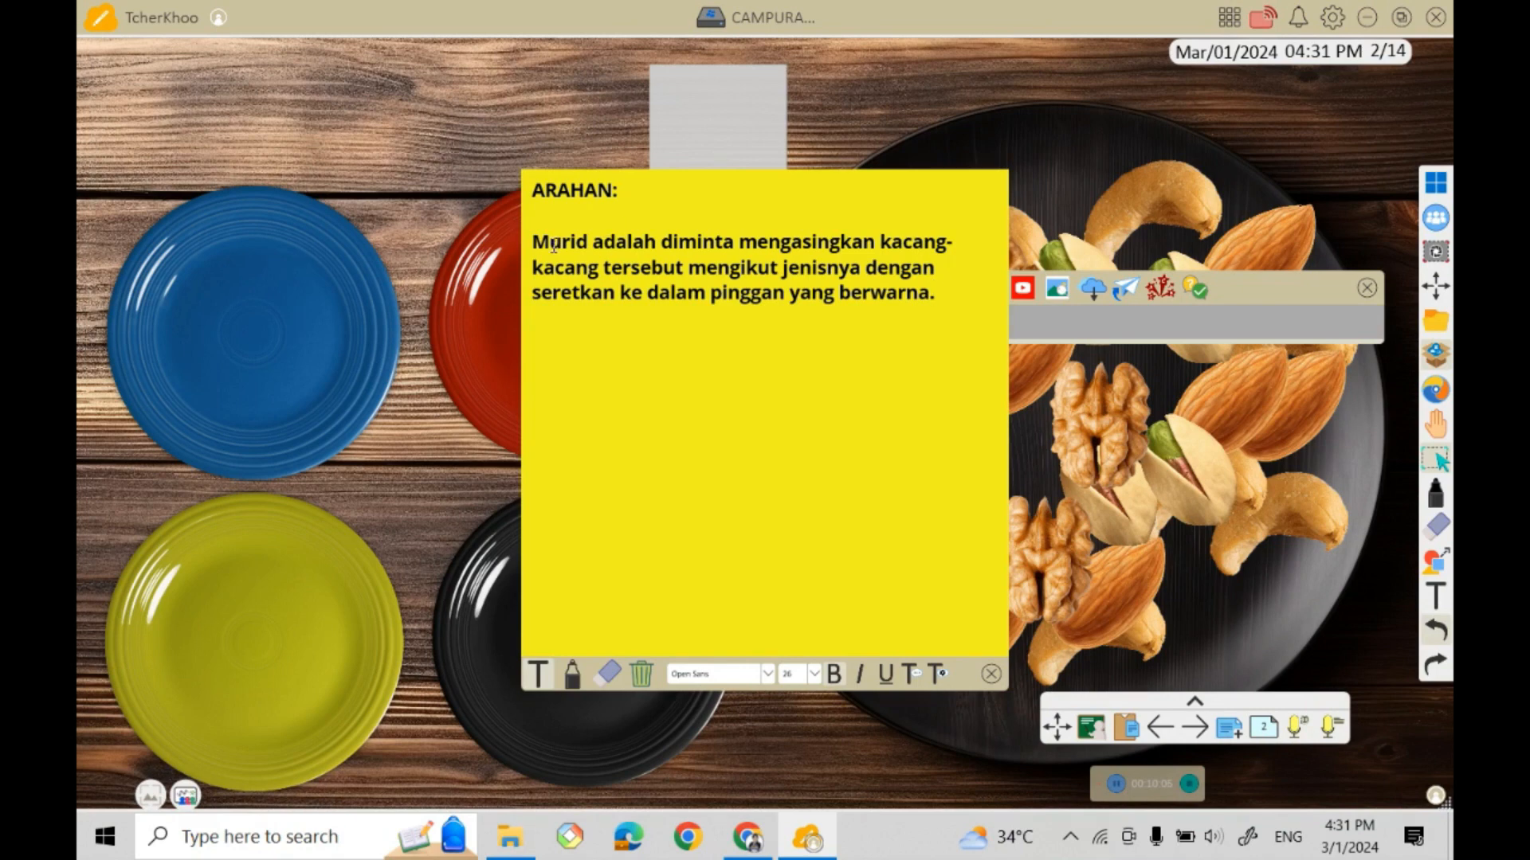
Enlarge the heading and instruction text on the sticky note to font size 54, and close the note's editor.
{"action": "left_click_drag", "start_coordinate": [536, 193], "coordinate": [951, 336]}
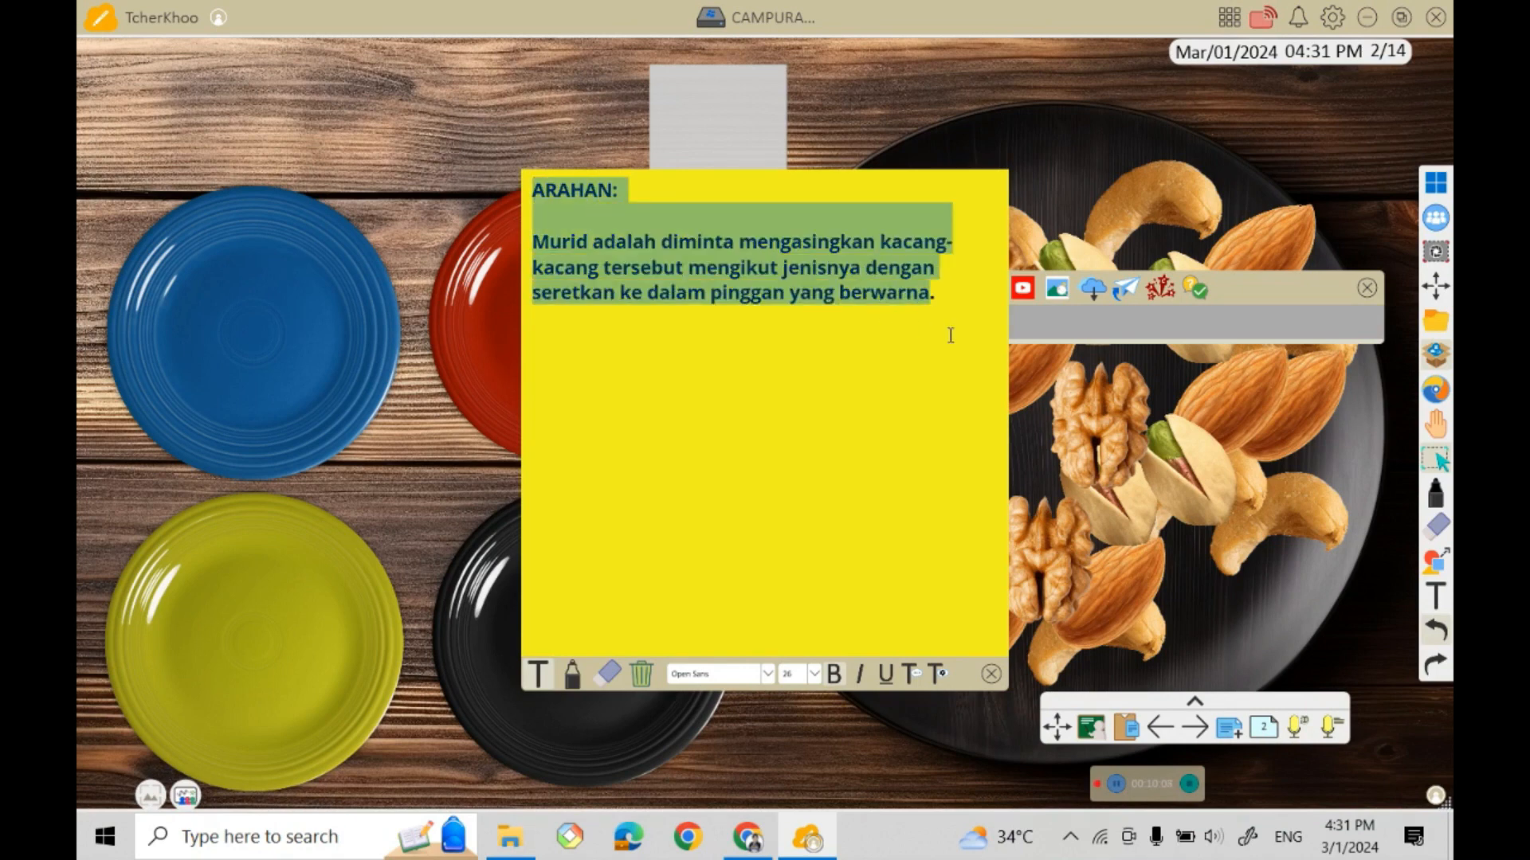
{"action": "left_click", "coordinate": [813, 675]}
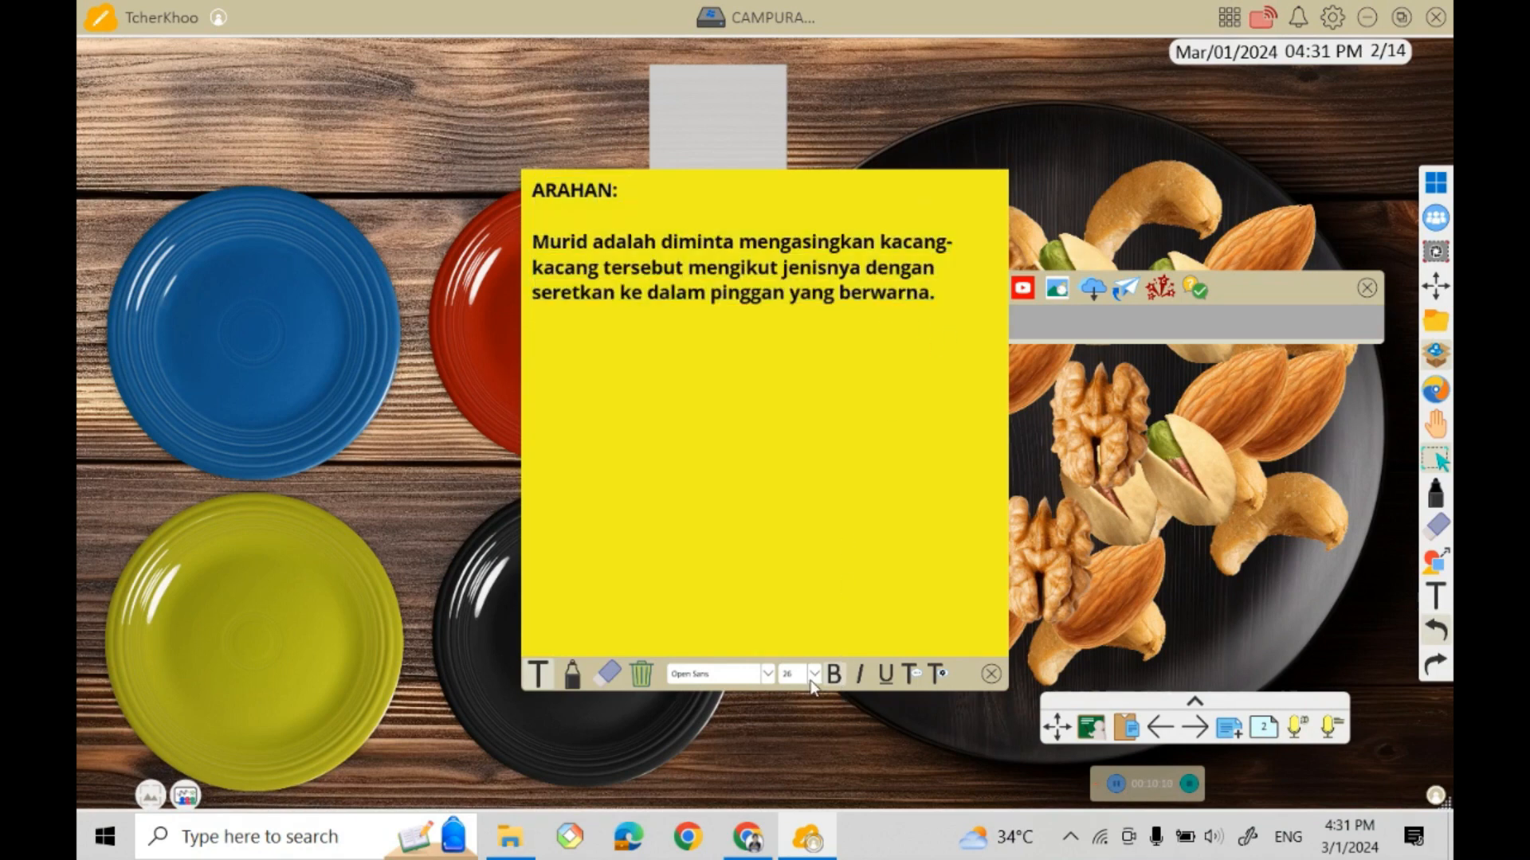
{"action": "left_click", "coordinate": [796, 781]}
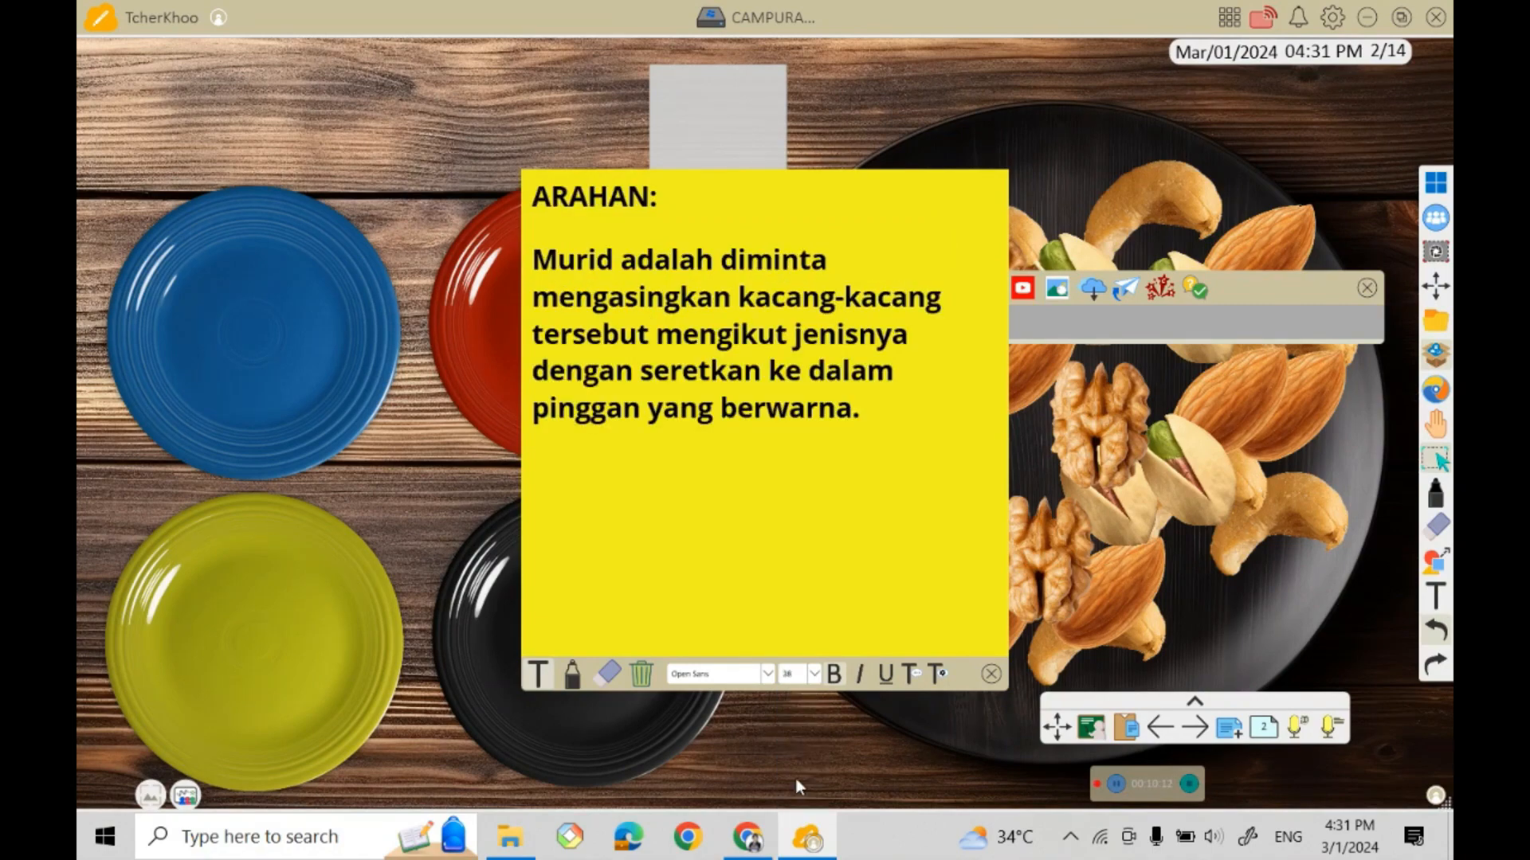
{"action": "left_click", "coordinate": [814, 675]}
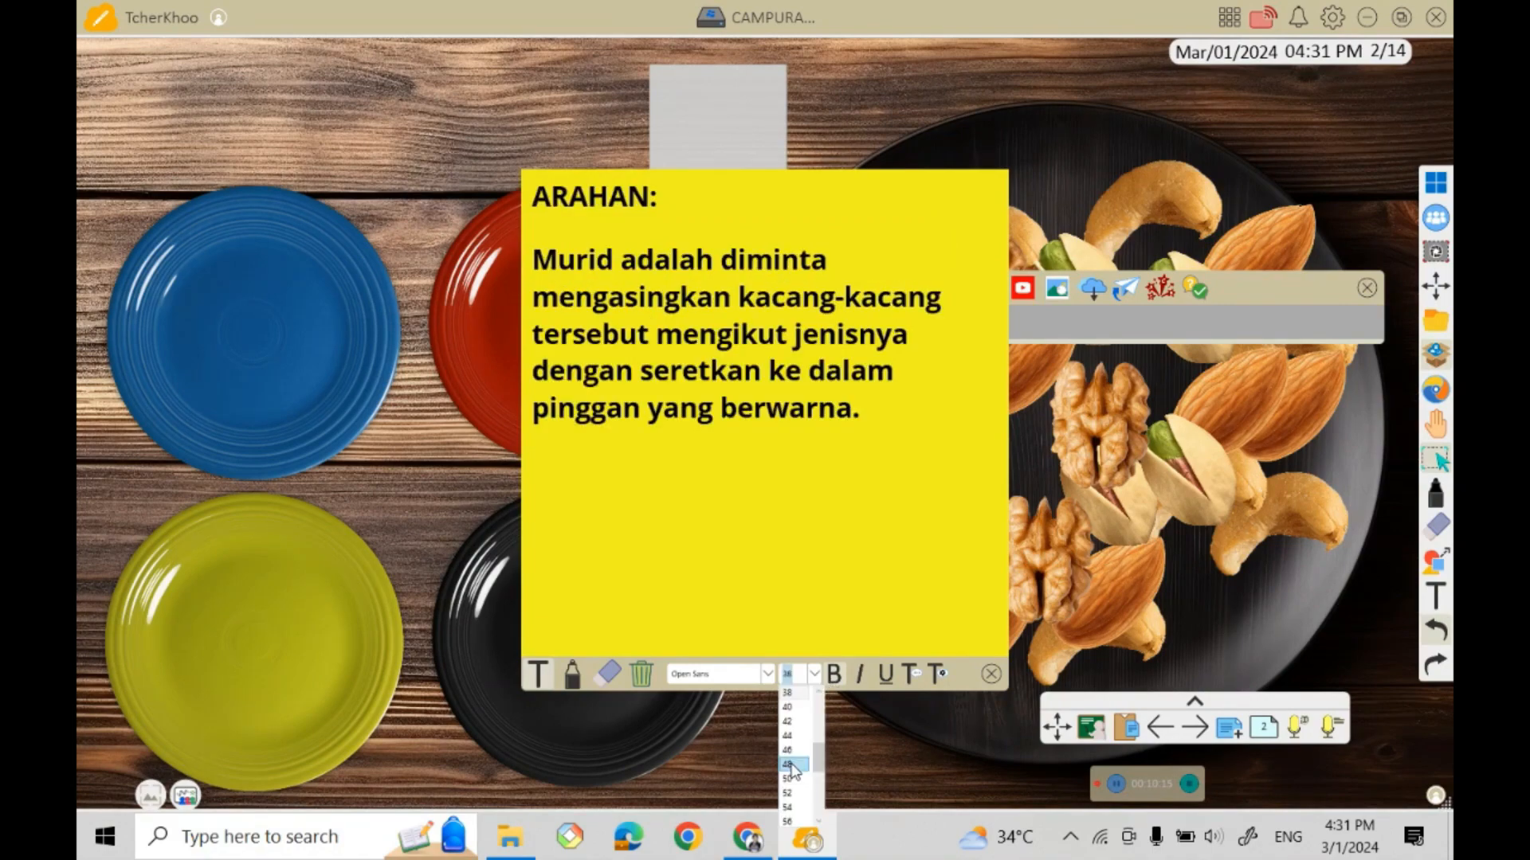
{"action": "left_click", "coordinate": [799, 800]}
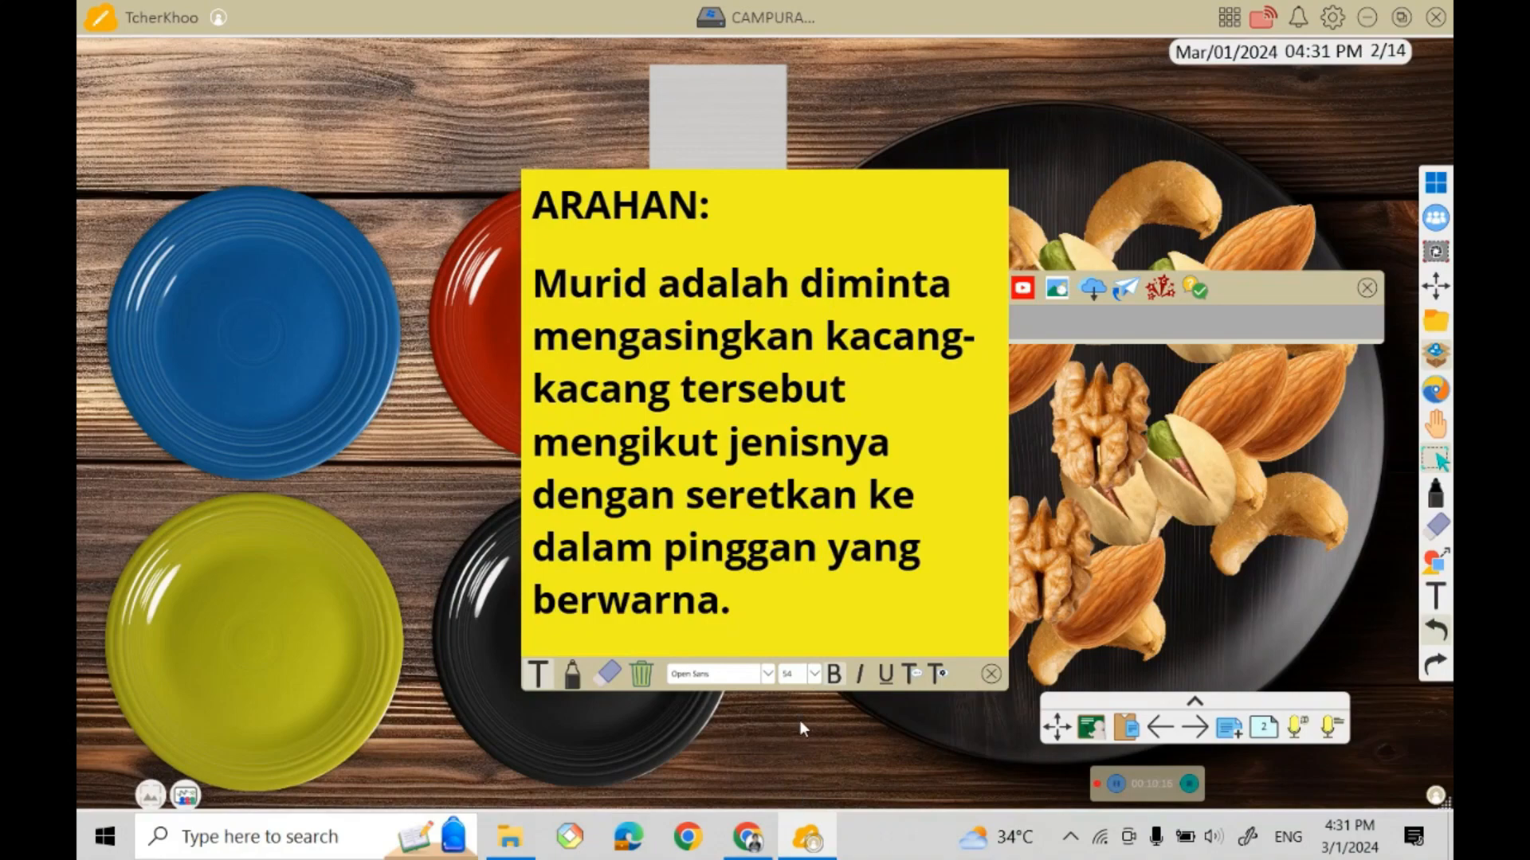
{"action": "left_click", "coordinate": [896, 145]}
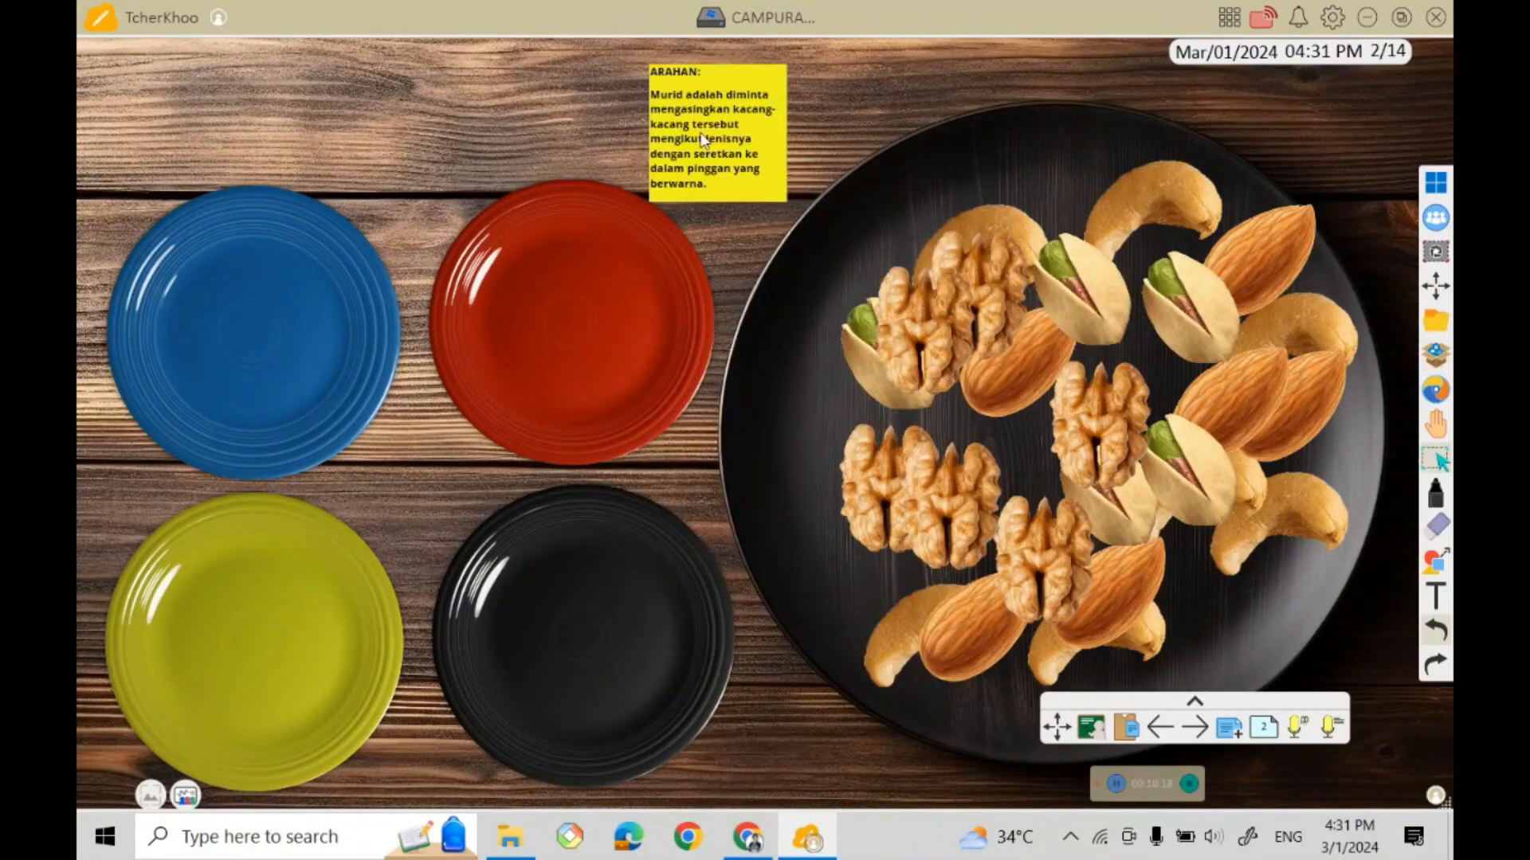
Move the sticky note slightly closer to the large plate, then open it to review the enlarged instructions and close it again.
{"action": "left_click_drag", "start_coordinate": [668, 126], "coordinate": [751, 135]}
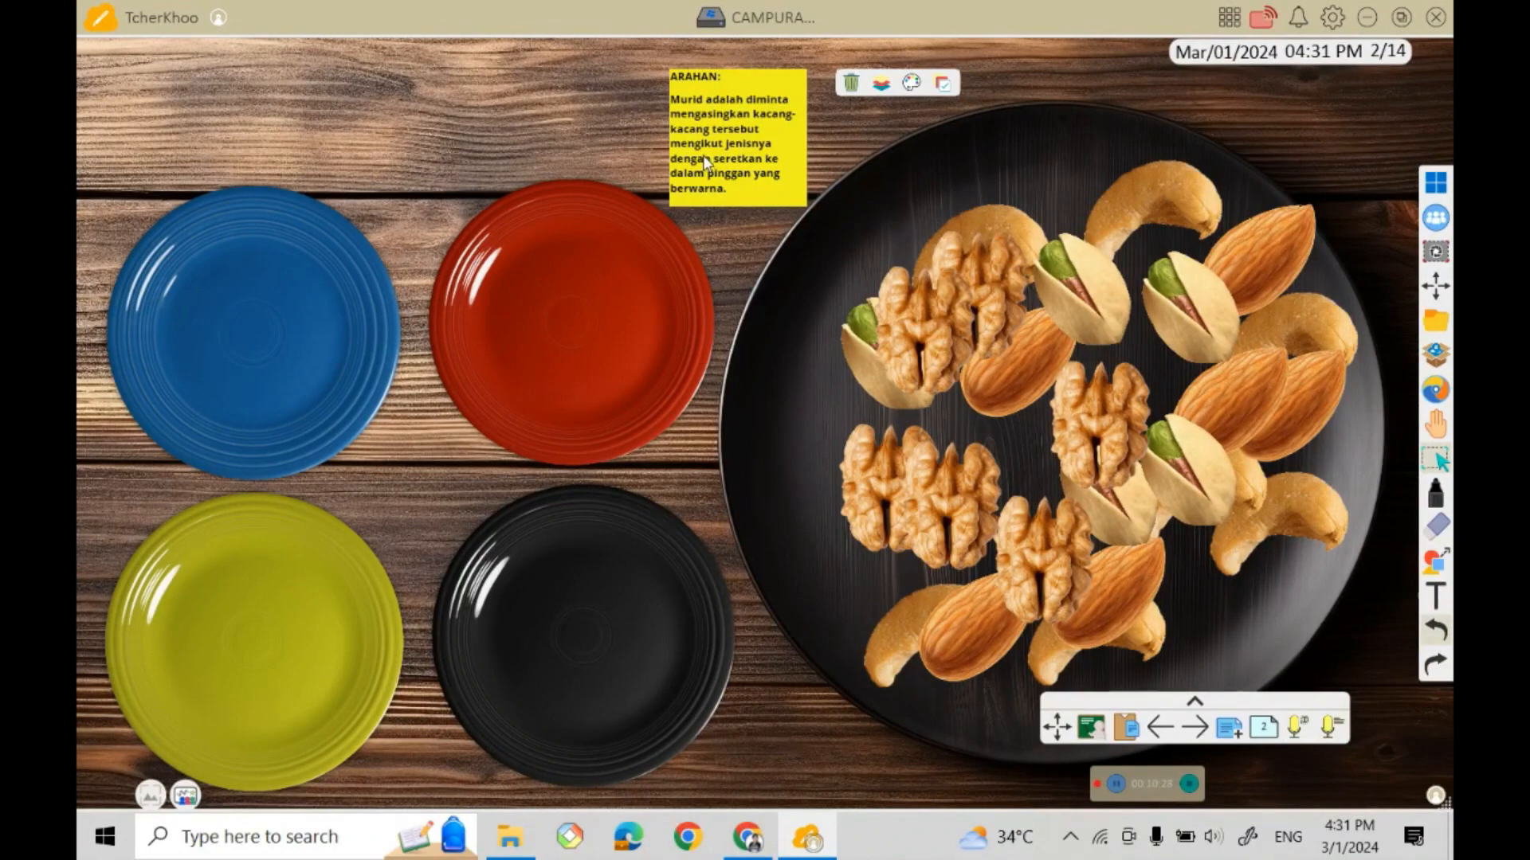
{"action": "double_click", "coordinate": [757, 174]}
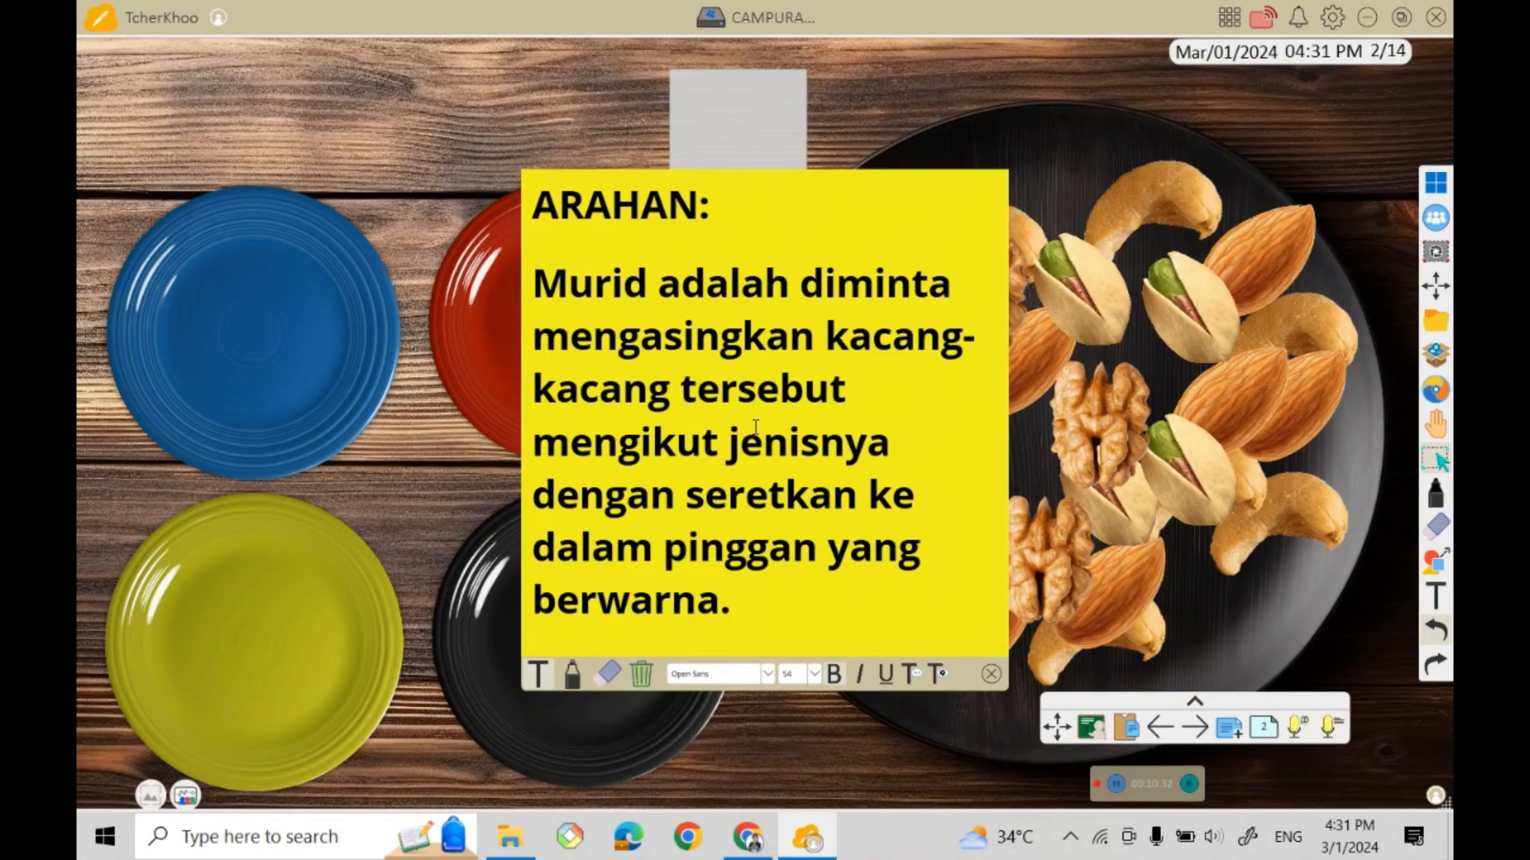
{"action": "left_click", "coordinate": [974, 683]}
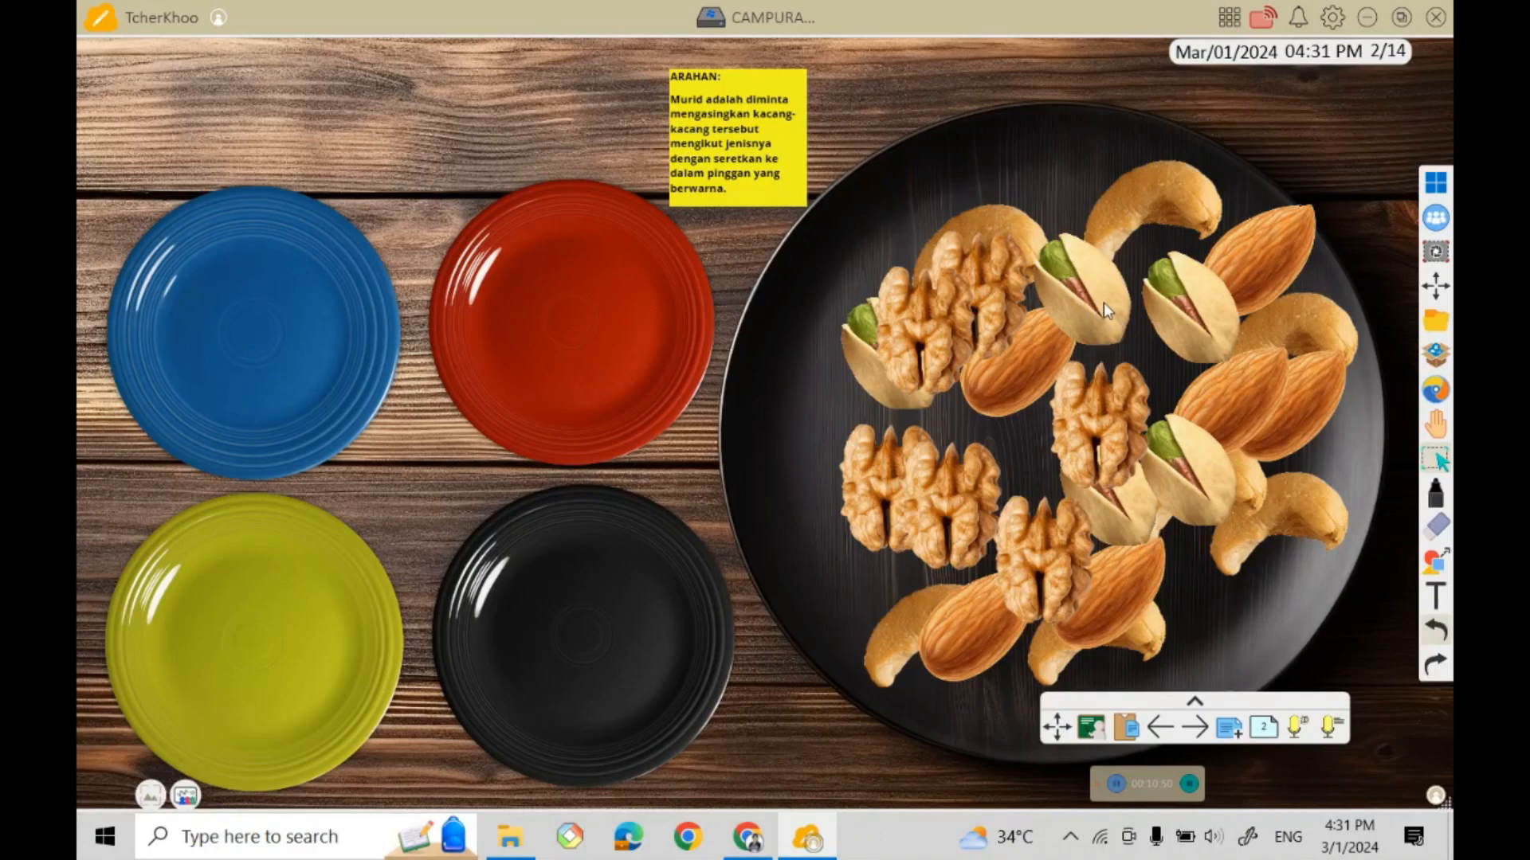
Sort some nuts from the large plate: two pistachios onto blue, two walnuts onto red, one almond onto the small black plate and one cashew onto yellow-green.
{"action": "left_click_drag", "start_coordinate": [1103, 304], "coordinate": [219, 317]}
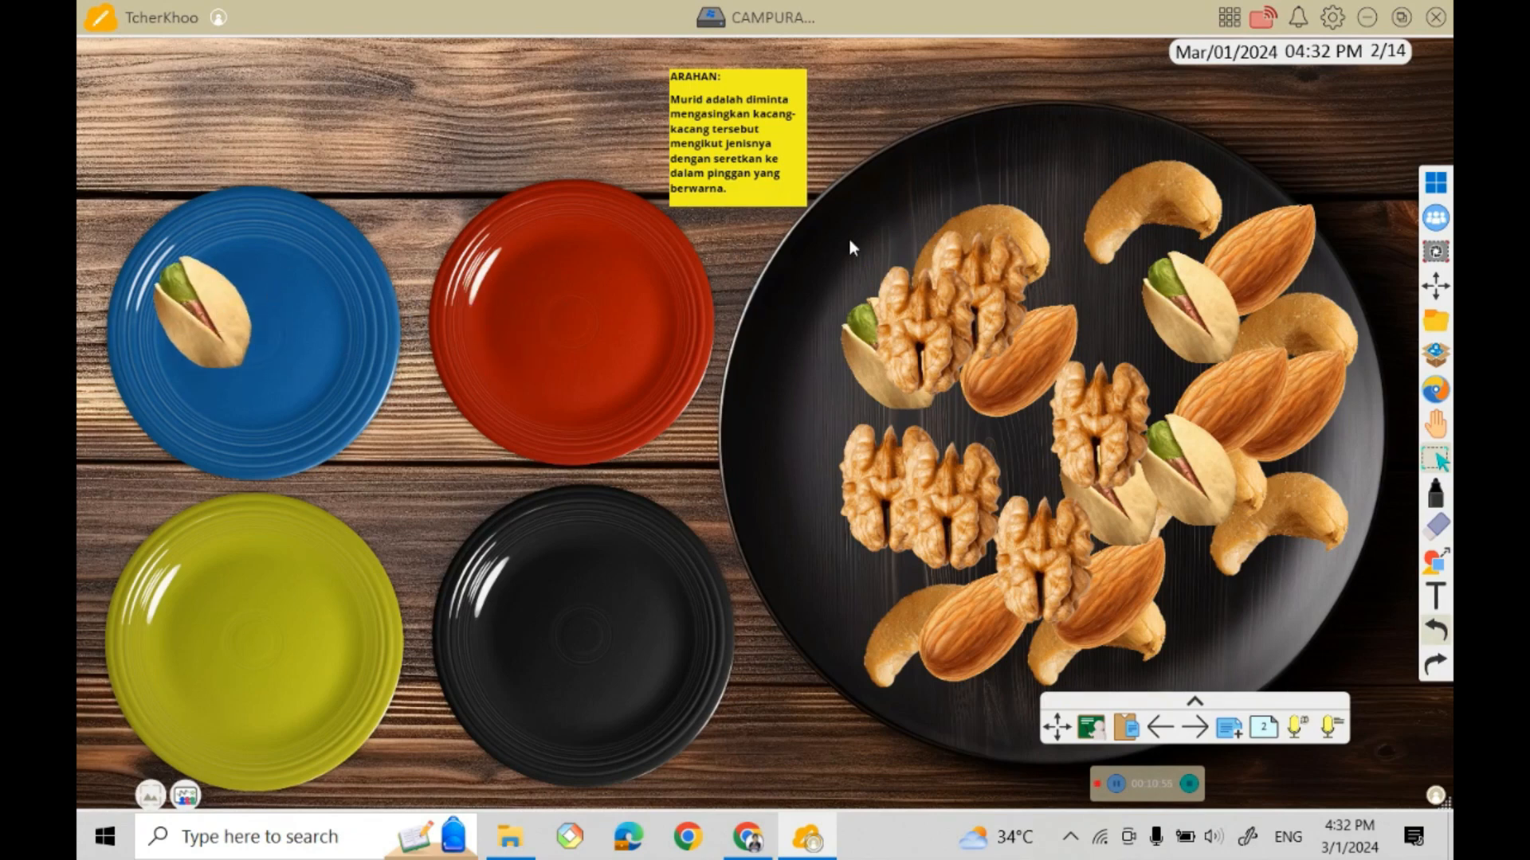
{"action": "left_click_drag", "start_coordinate": [964, 302], "coordinate": [576, 279]}
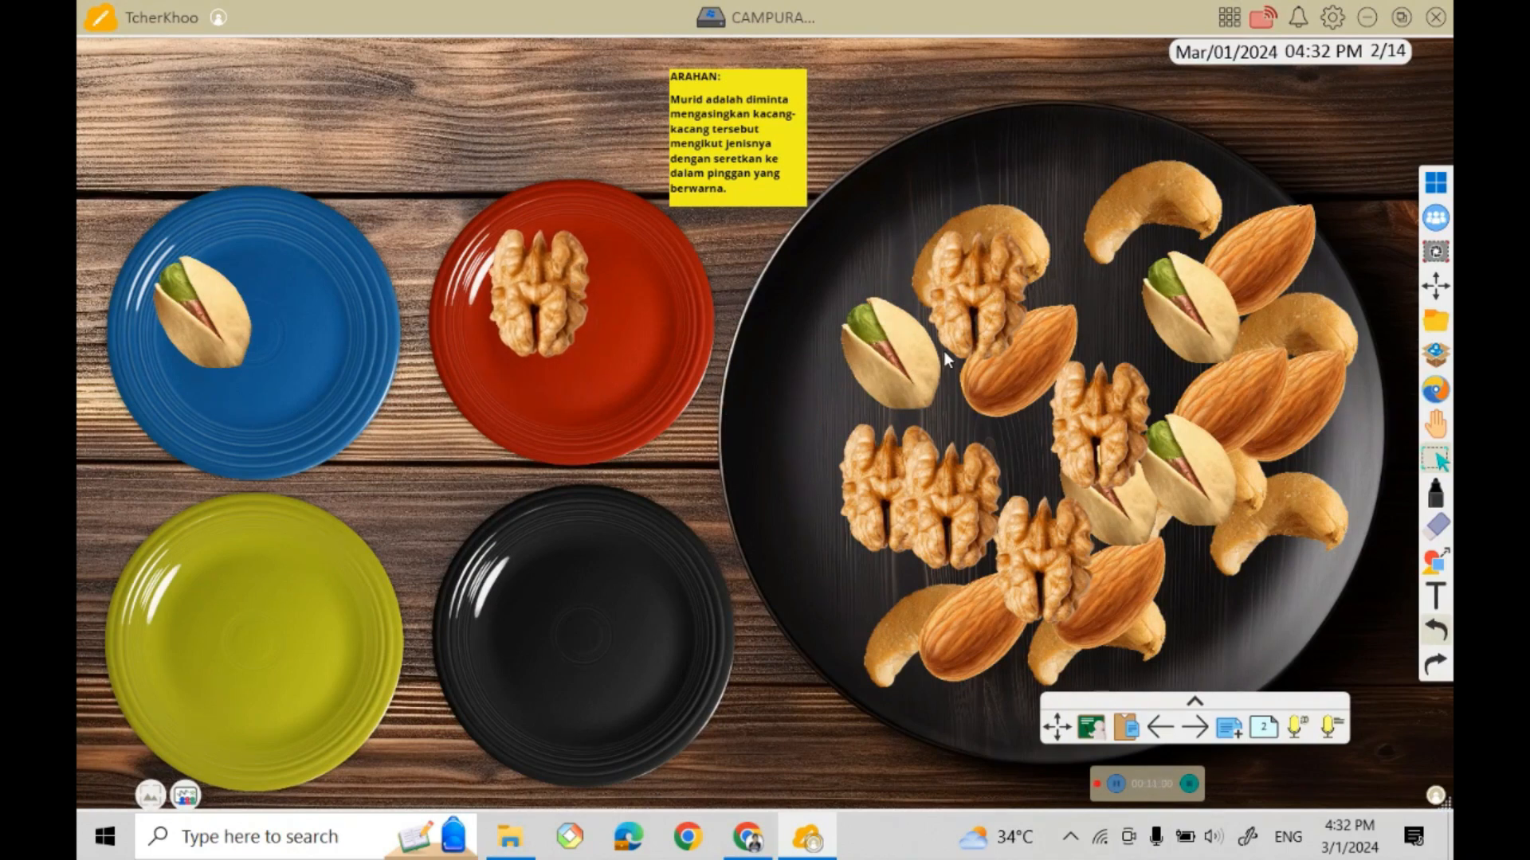
{"action": "left_click_drag", "start_coordinate": [982, 583], "coordinate": [865, 518]}
{"action": "left_click_drag", "start_coordinate": [939, 659], "coordinate": [536, 609]}
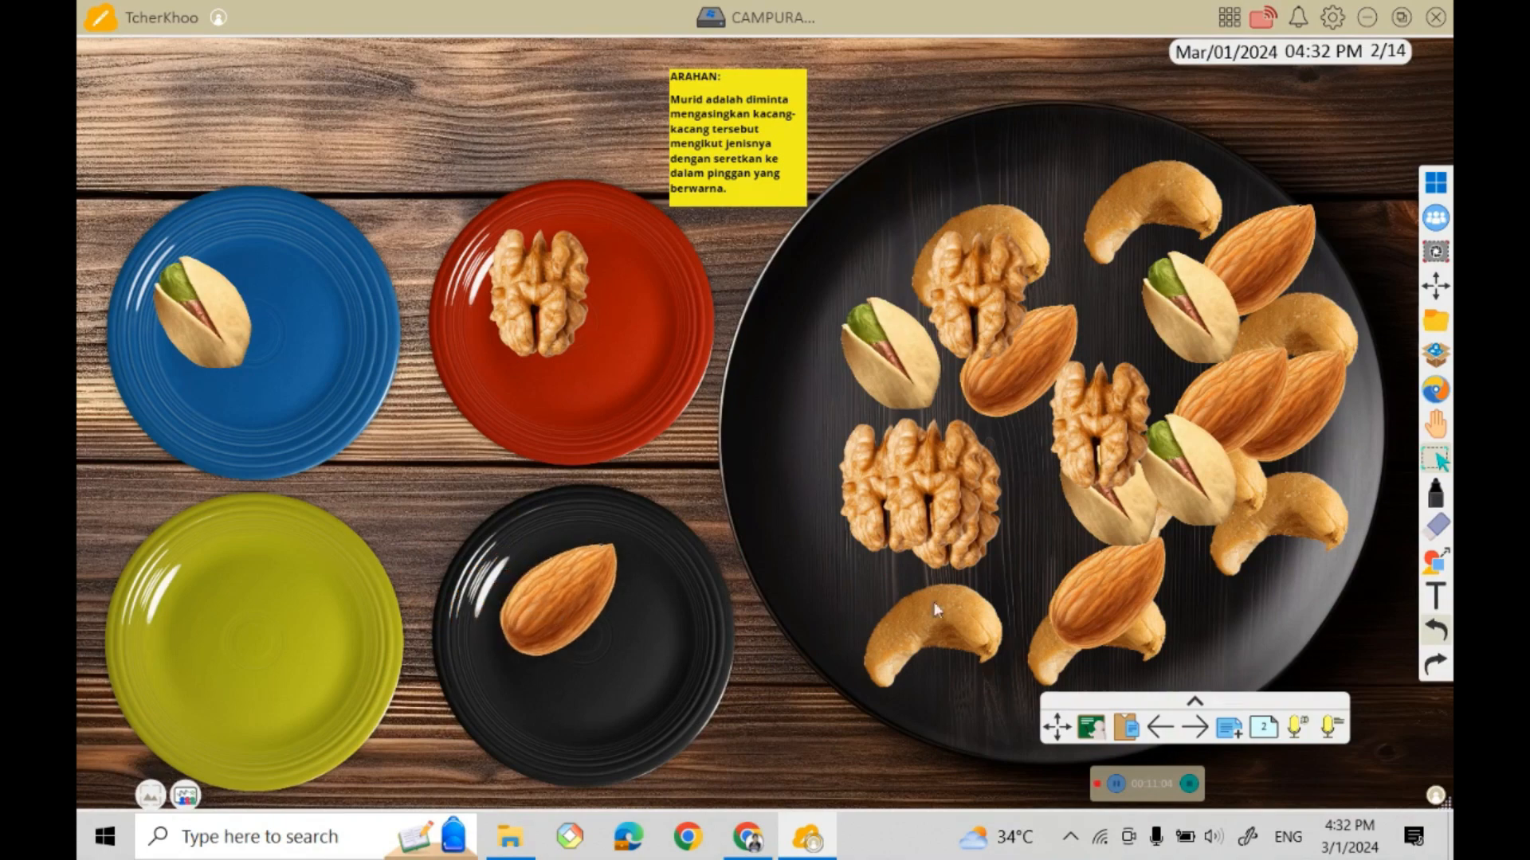
{"action": "left_click_drag", "start_coordinate": [962, 620], "coordinate": [251, 569]}
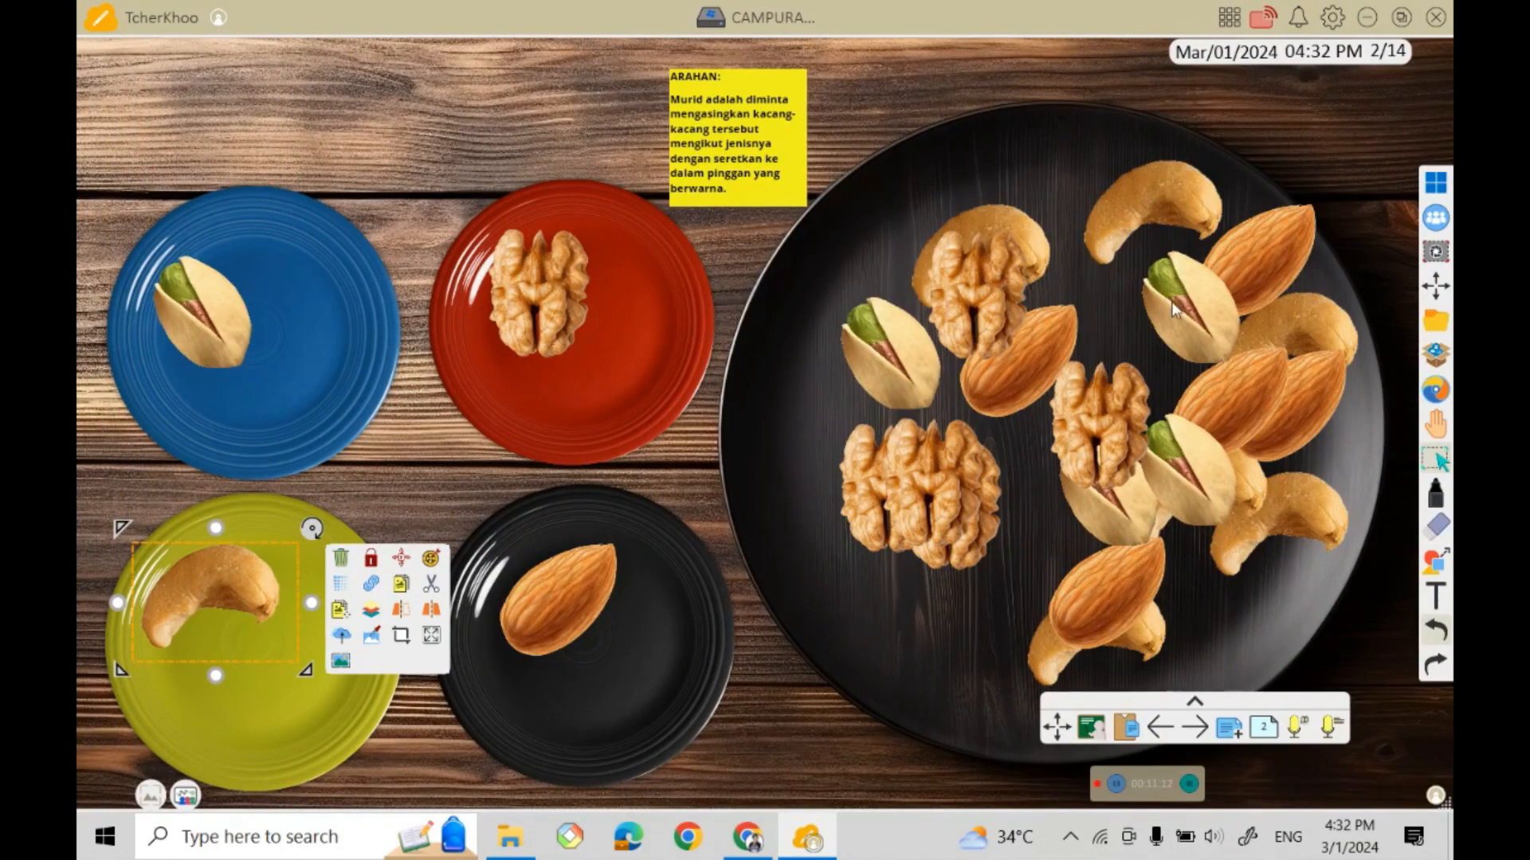
{"action": "left_click_drag", "start_coordinate": [968, 281], "coordinate": [613, 334]}
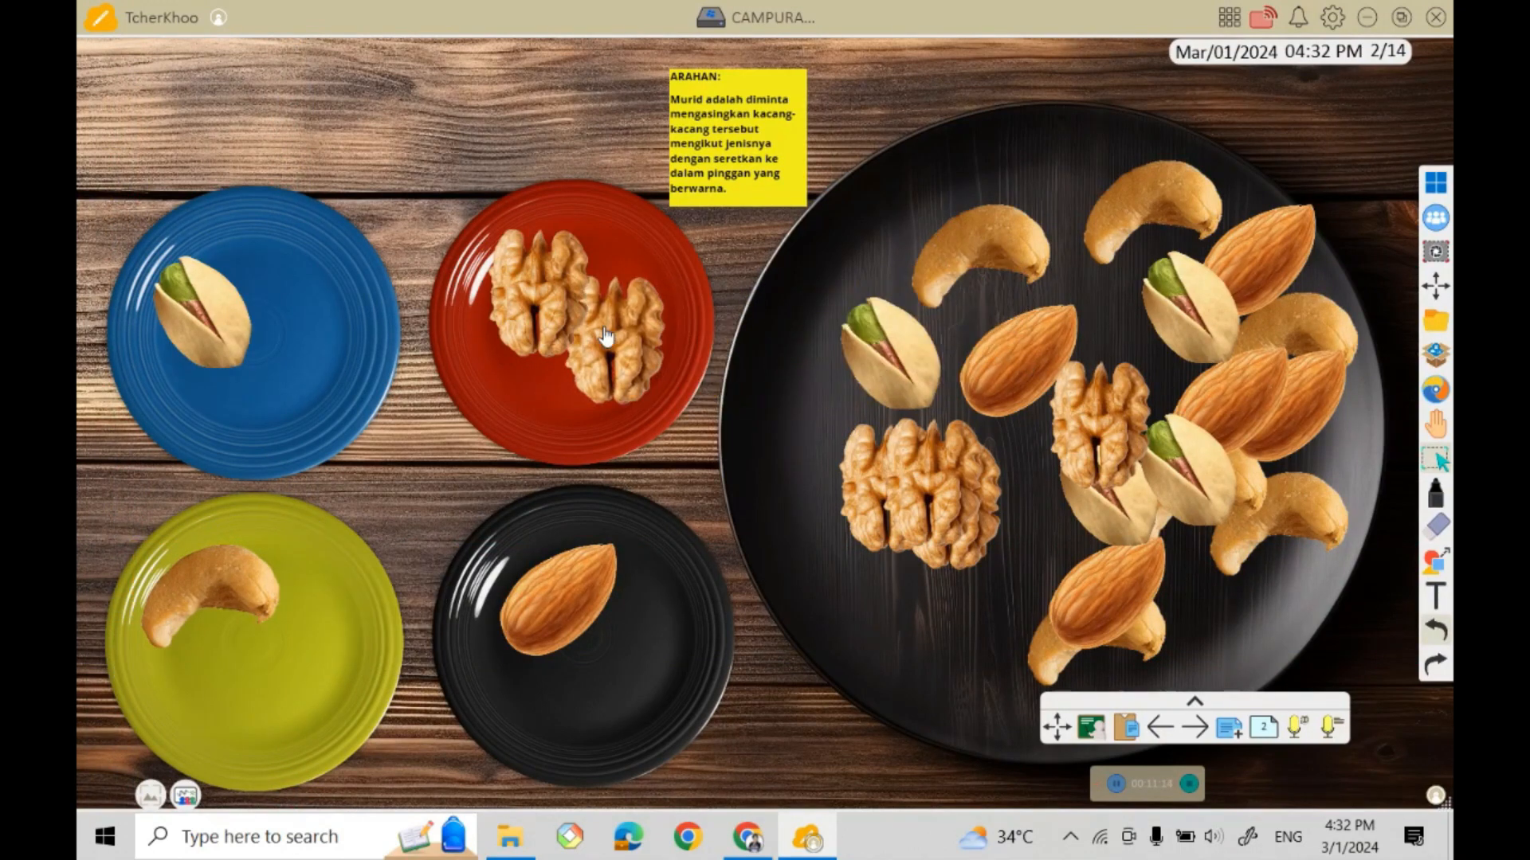
{"action": "left_click_drag", "start_coordinate": [890, 358], "coordinate": [253, 307]}
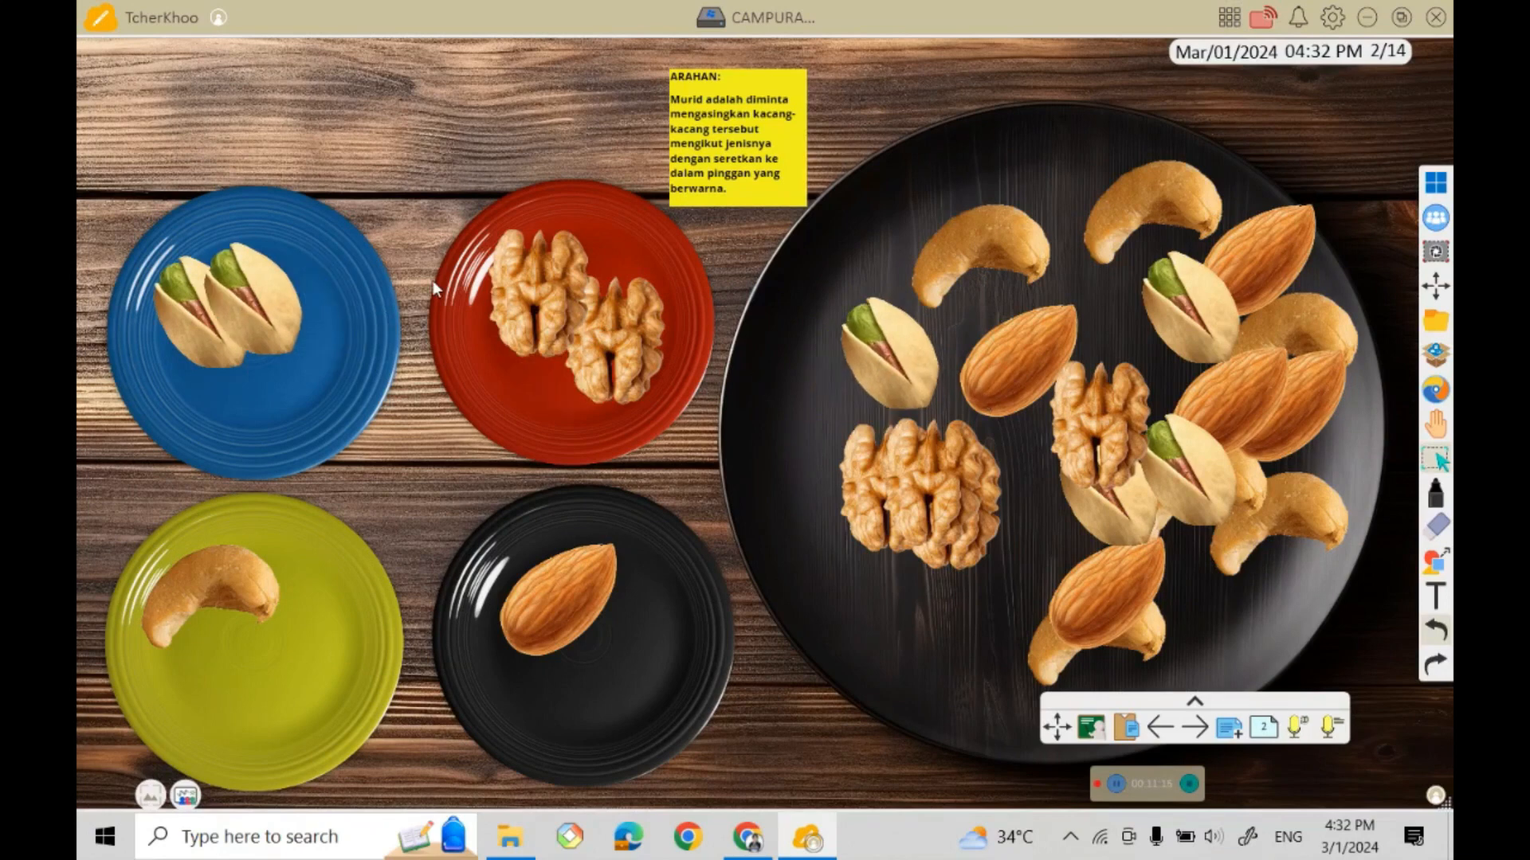